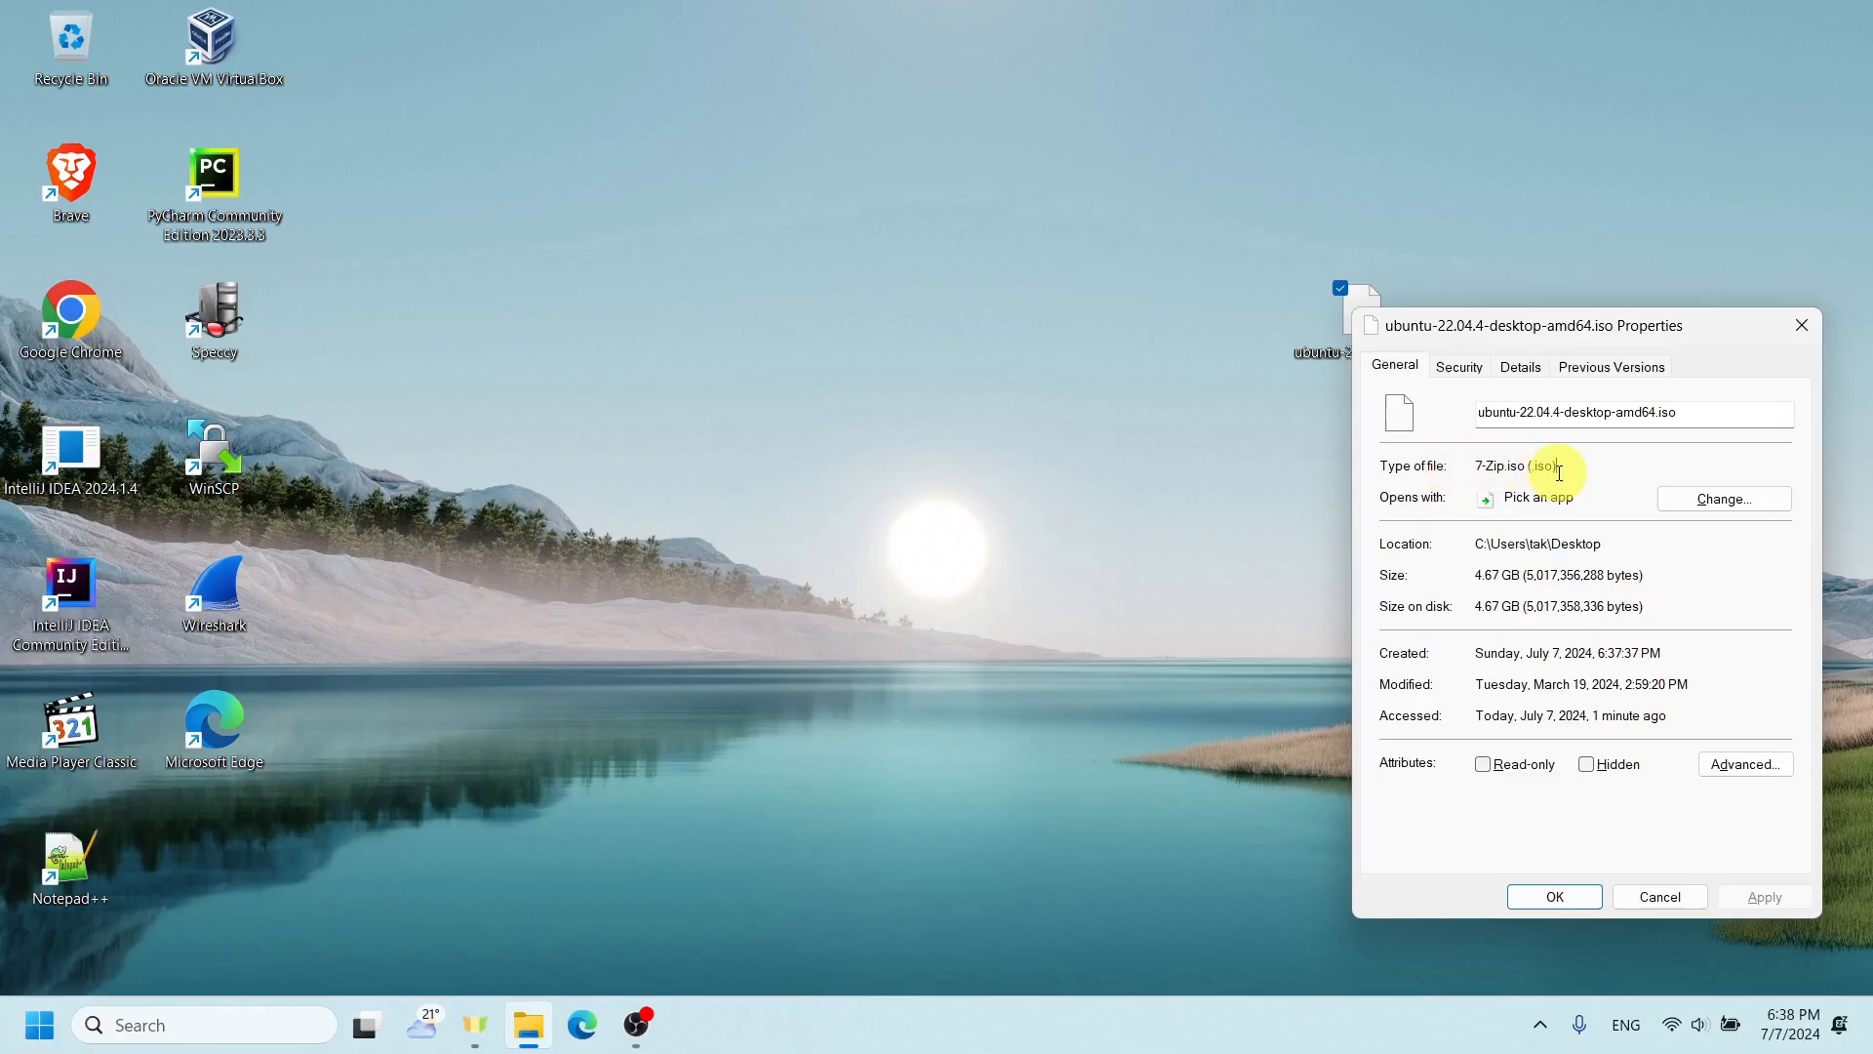
- Check the .iso extension of the Ubuntu desktop image in its file properties and close the dialog
drag(1705, 404, 1657, 413)
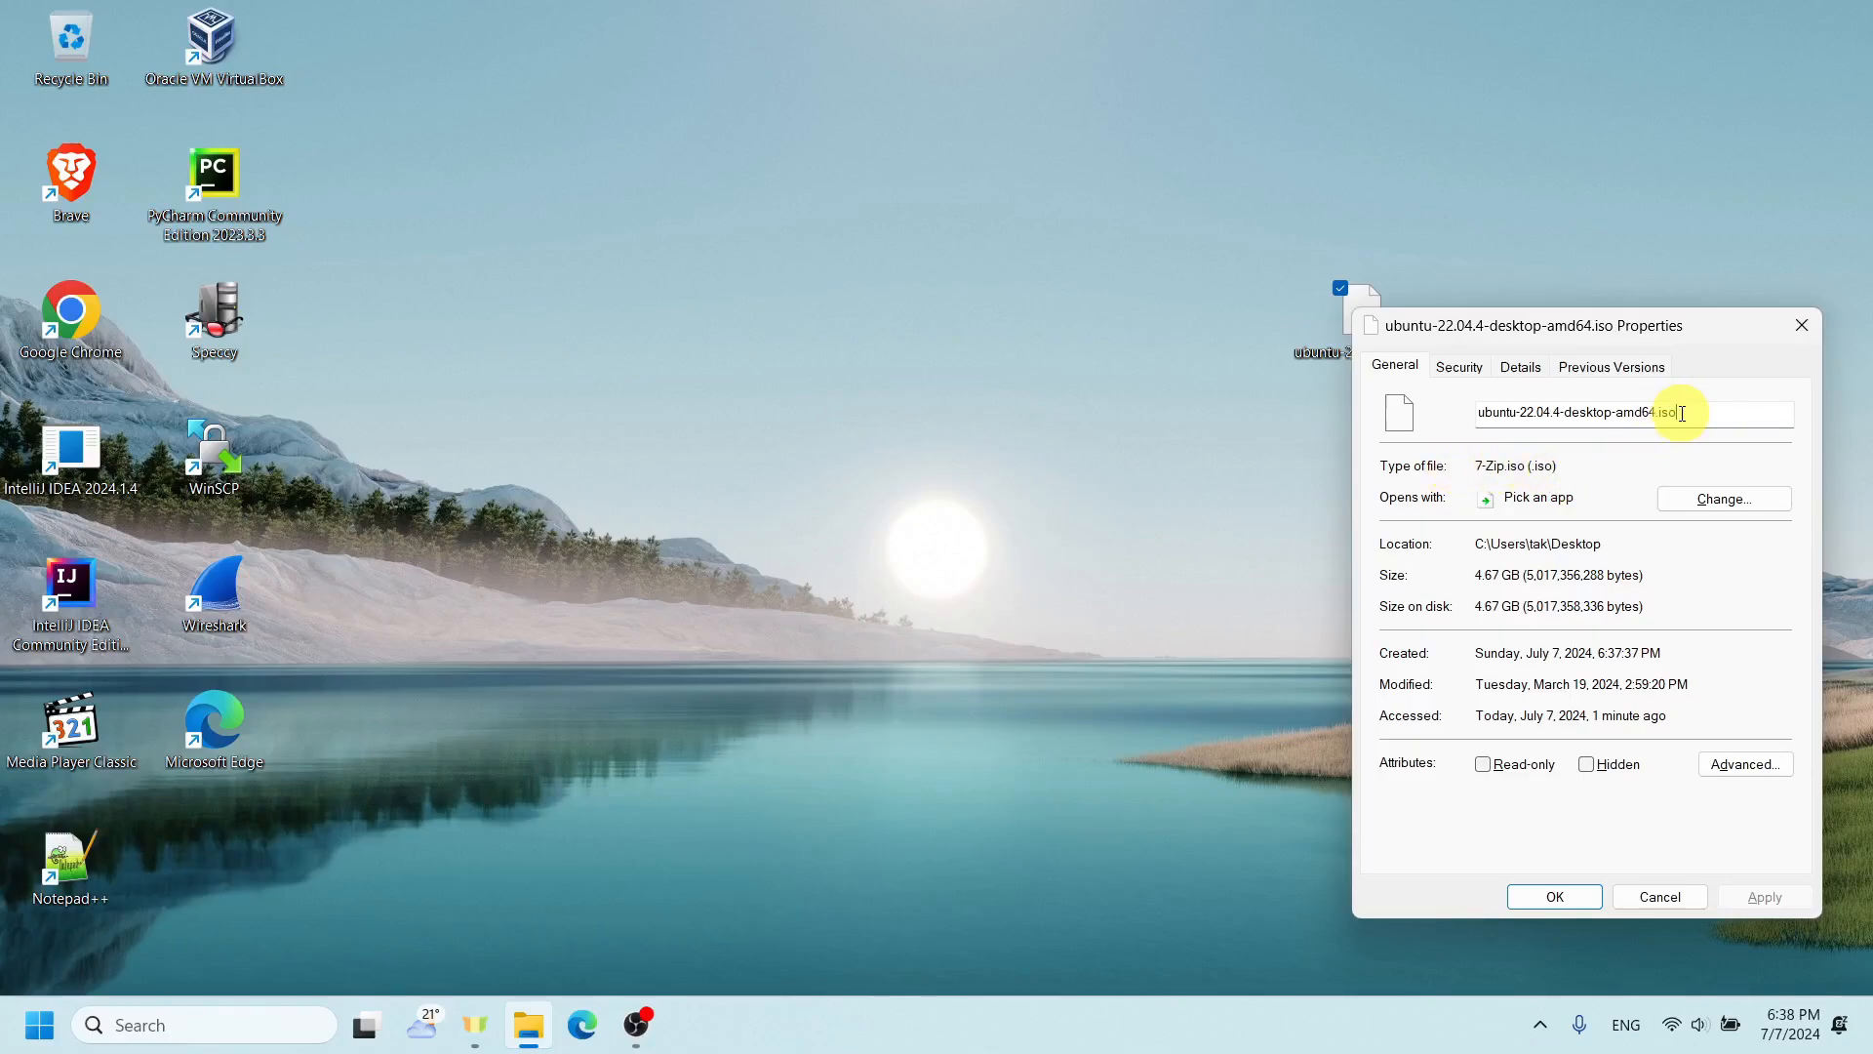
click(1787, 329)
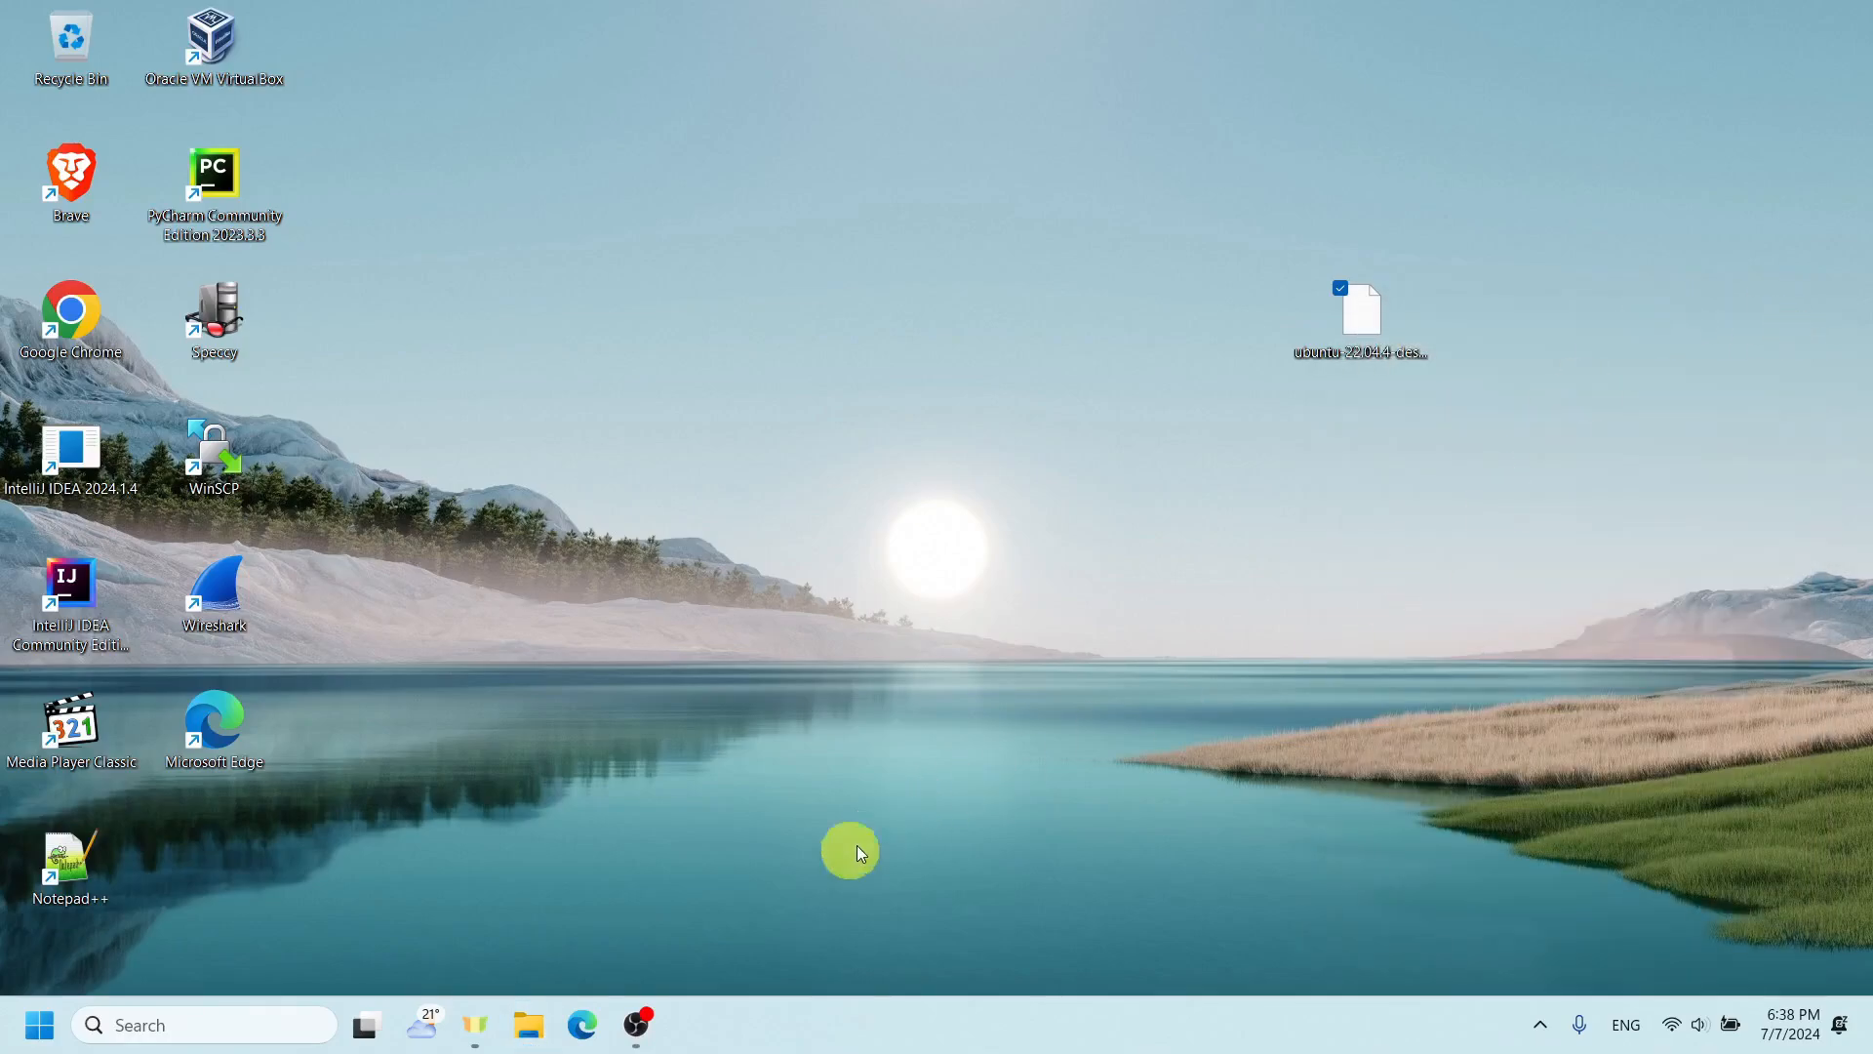
- In Microsoft Edge, search for "virtualbox download" and open the official VirtualBox Downloads page from the results
click(585, 1023)
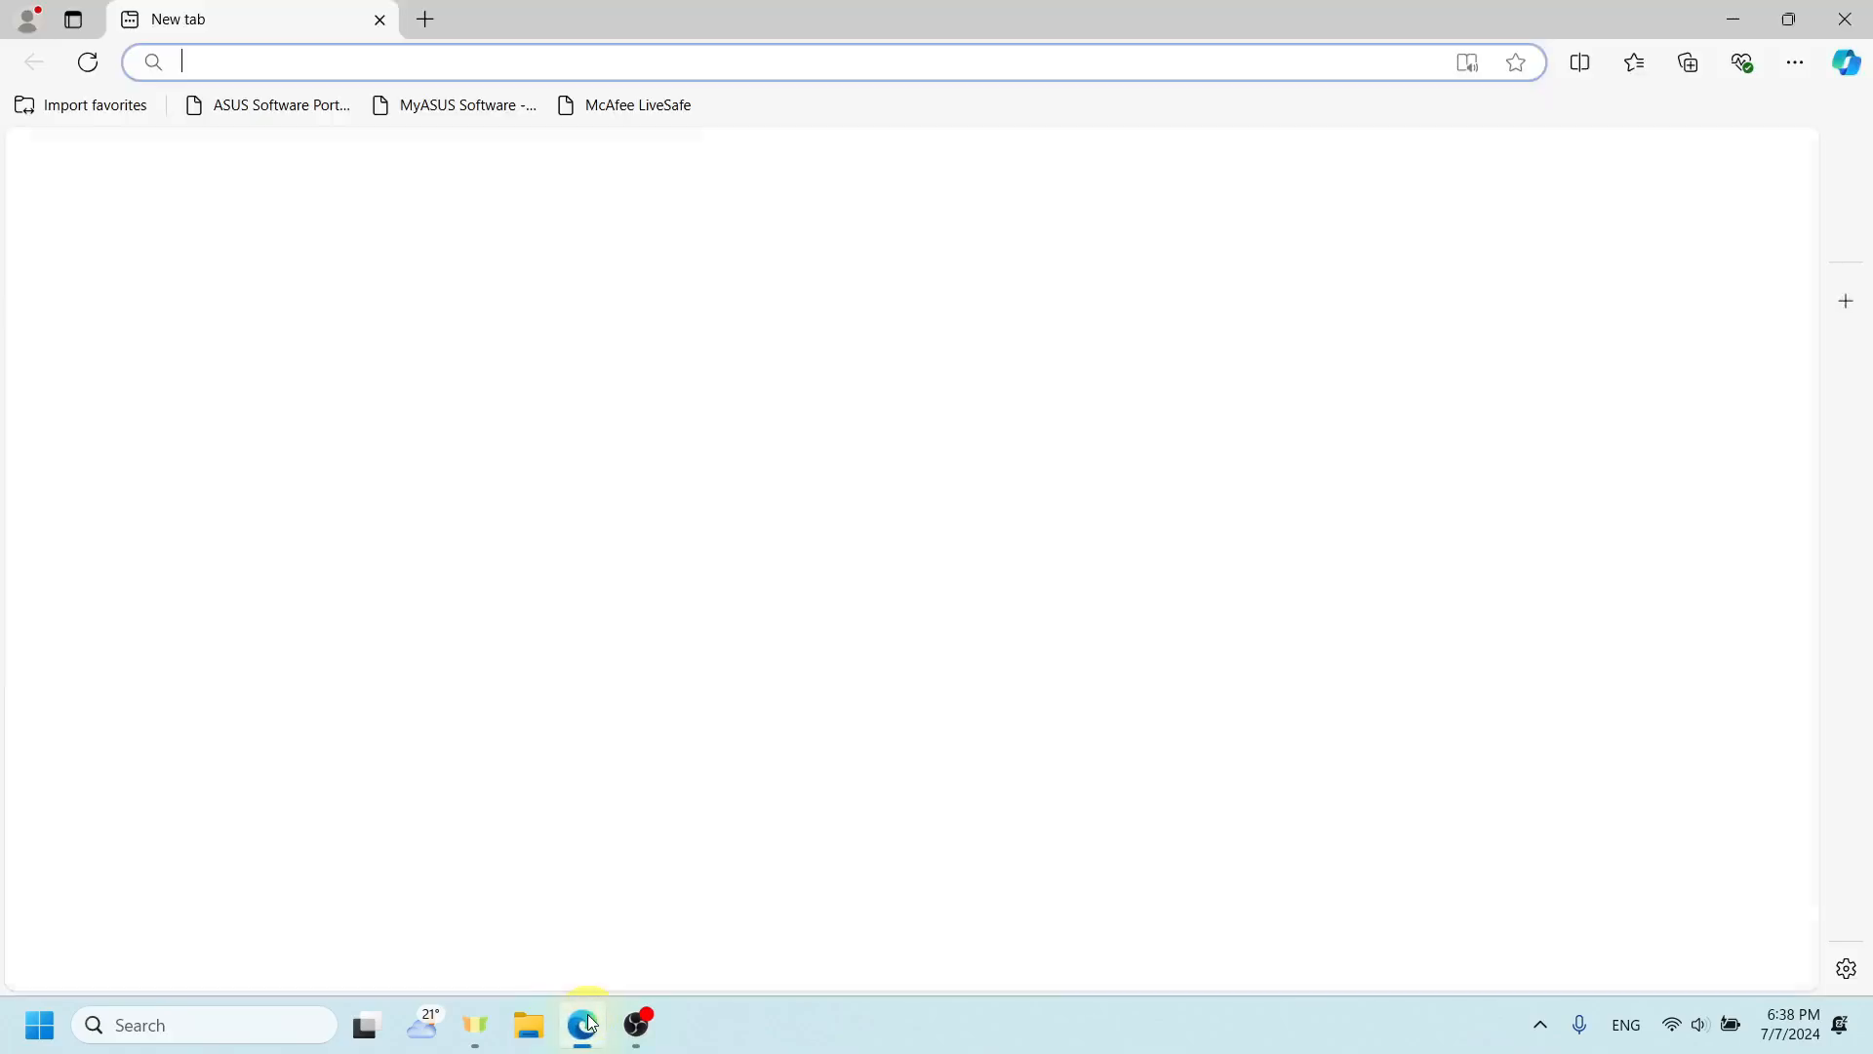
text(virtu)
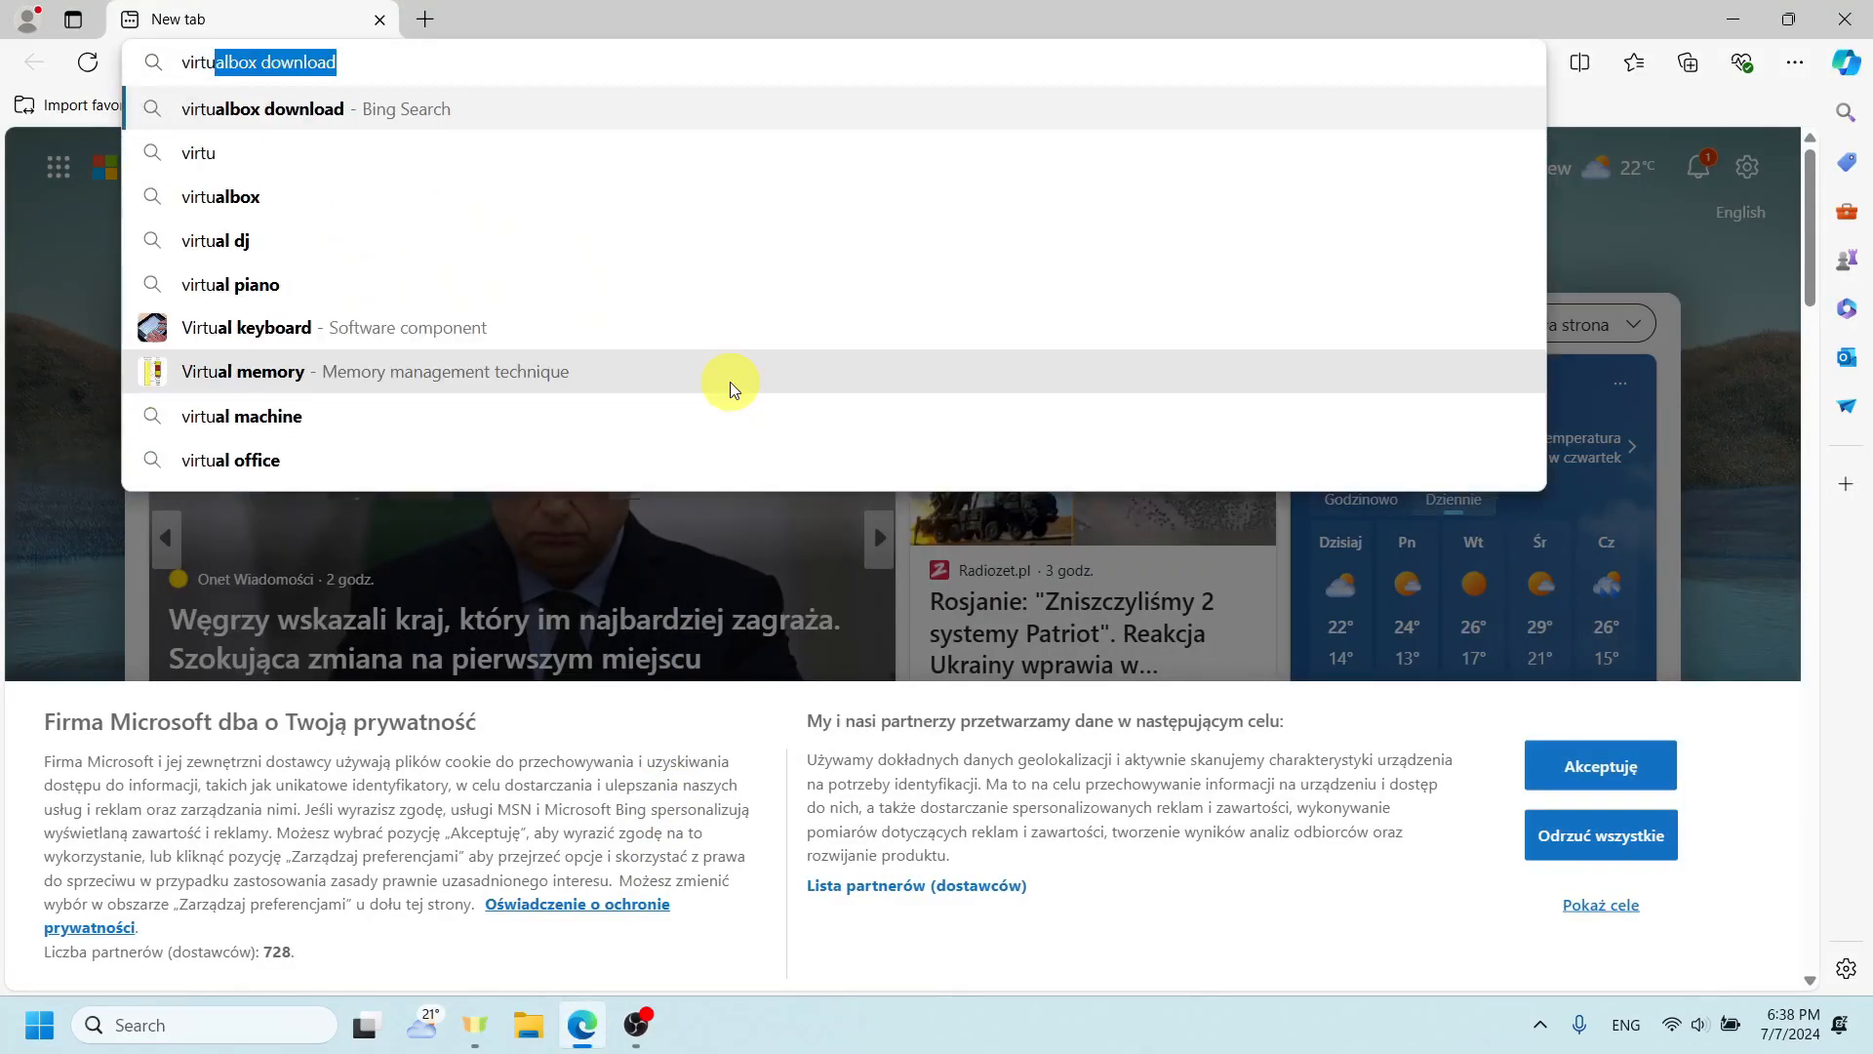
key(Return)
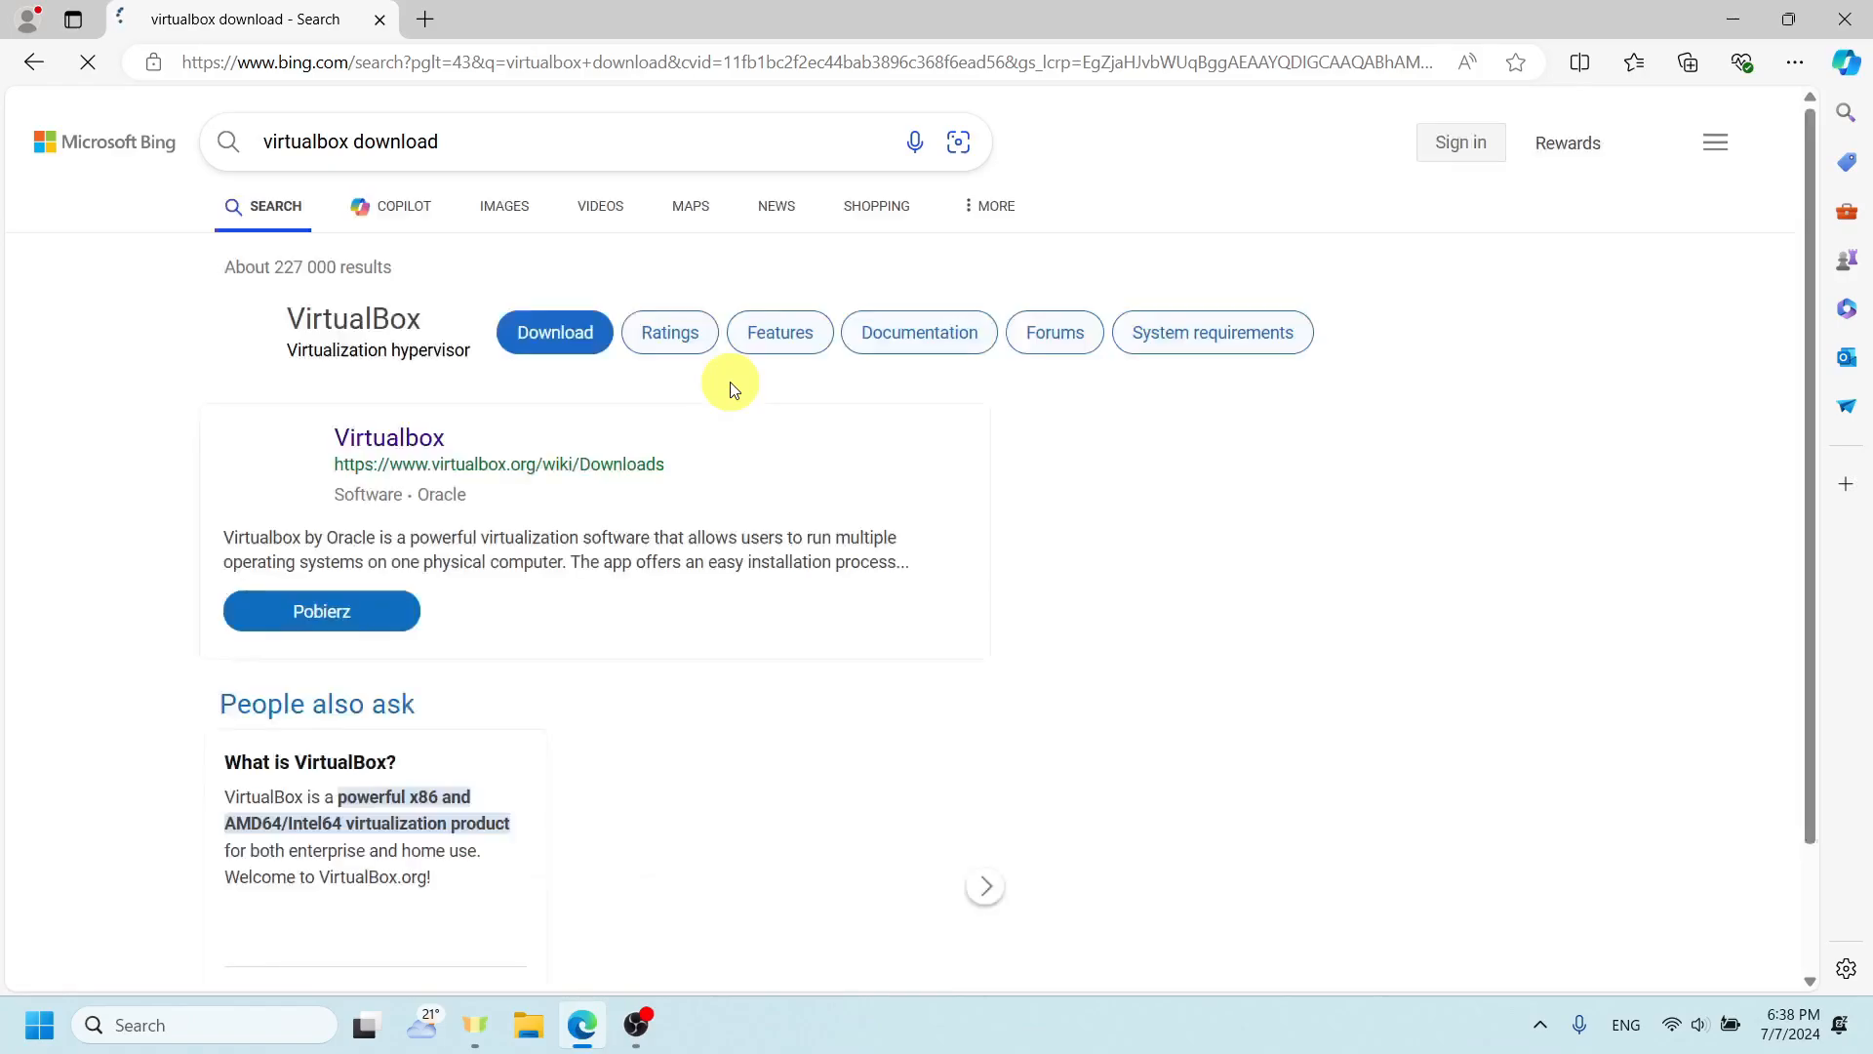
drag(520, 162, 280, 151)
click(510, 134)
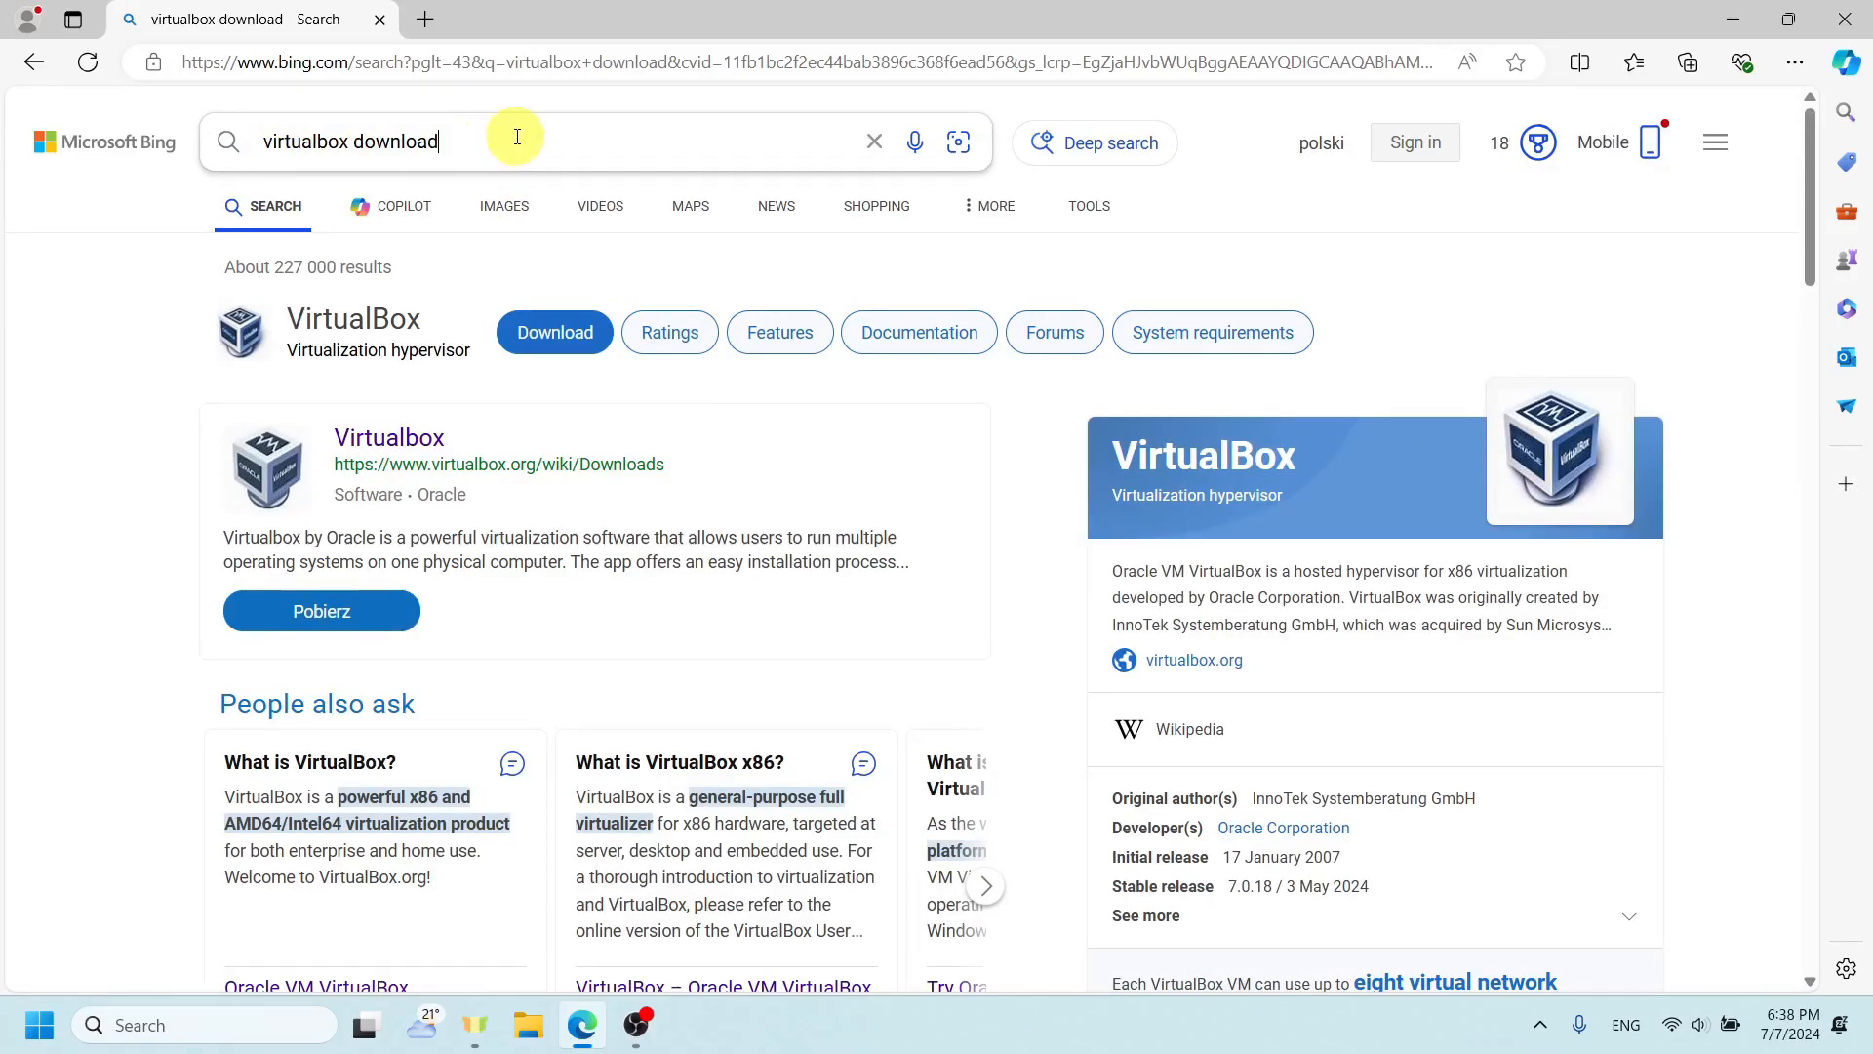
scroll(459, 439, down, 6)
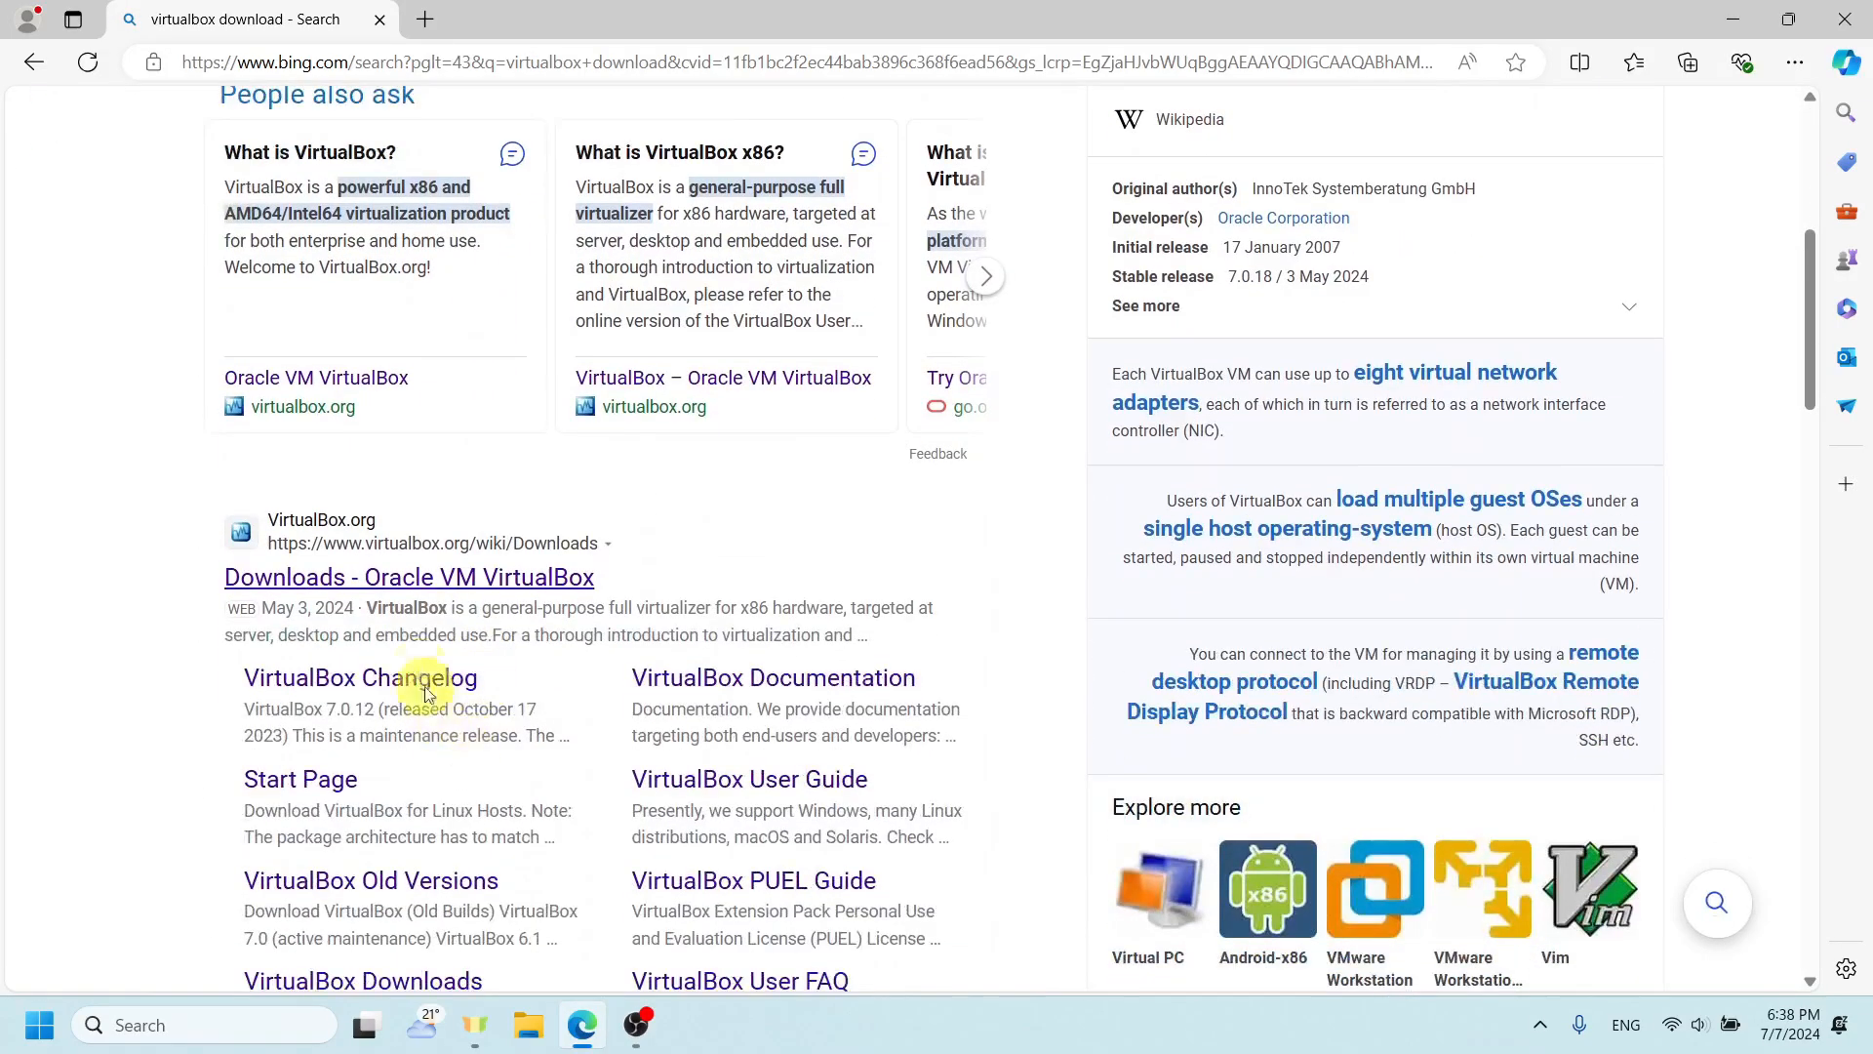
click(400, 577)
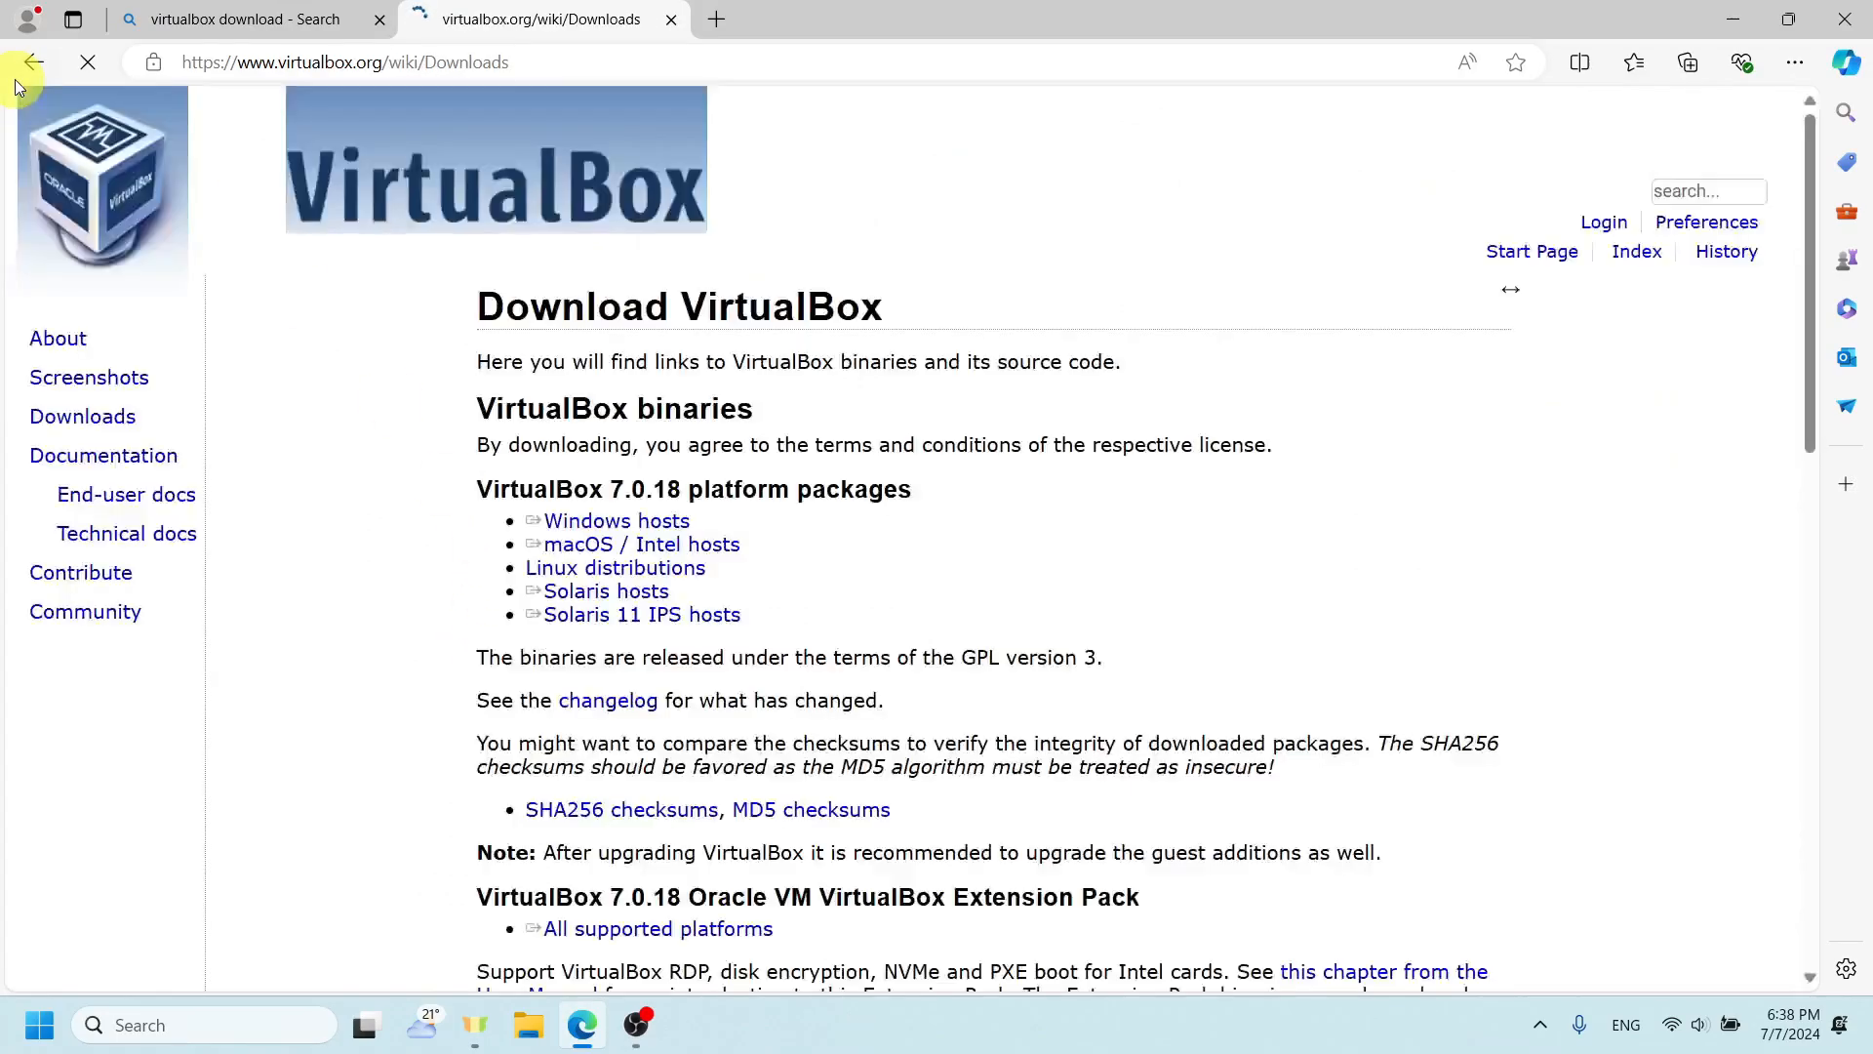
- Download the VirtualBox 7.0.18 platform package for Windows hosts
drag(691, 521, 537, 509)
click(531, 501)
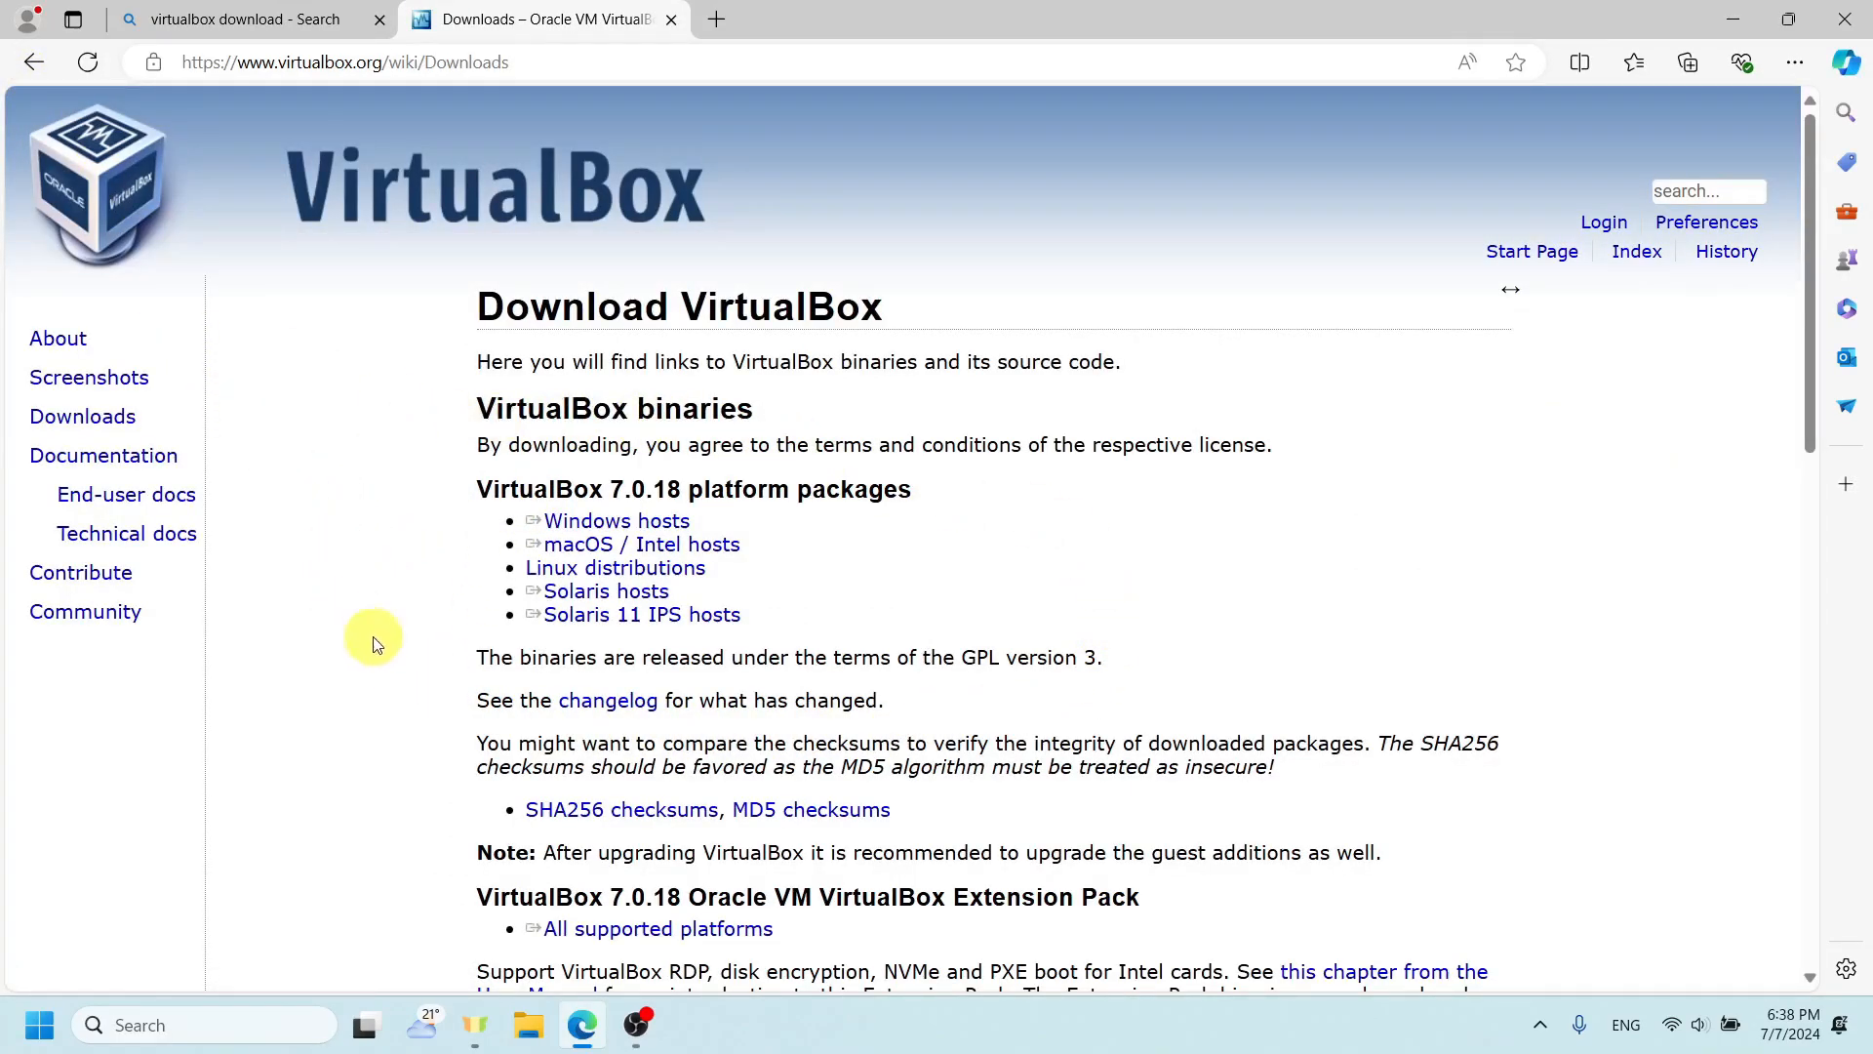
click(593, 514)
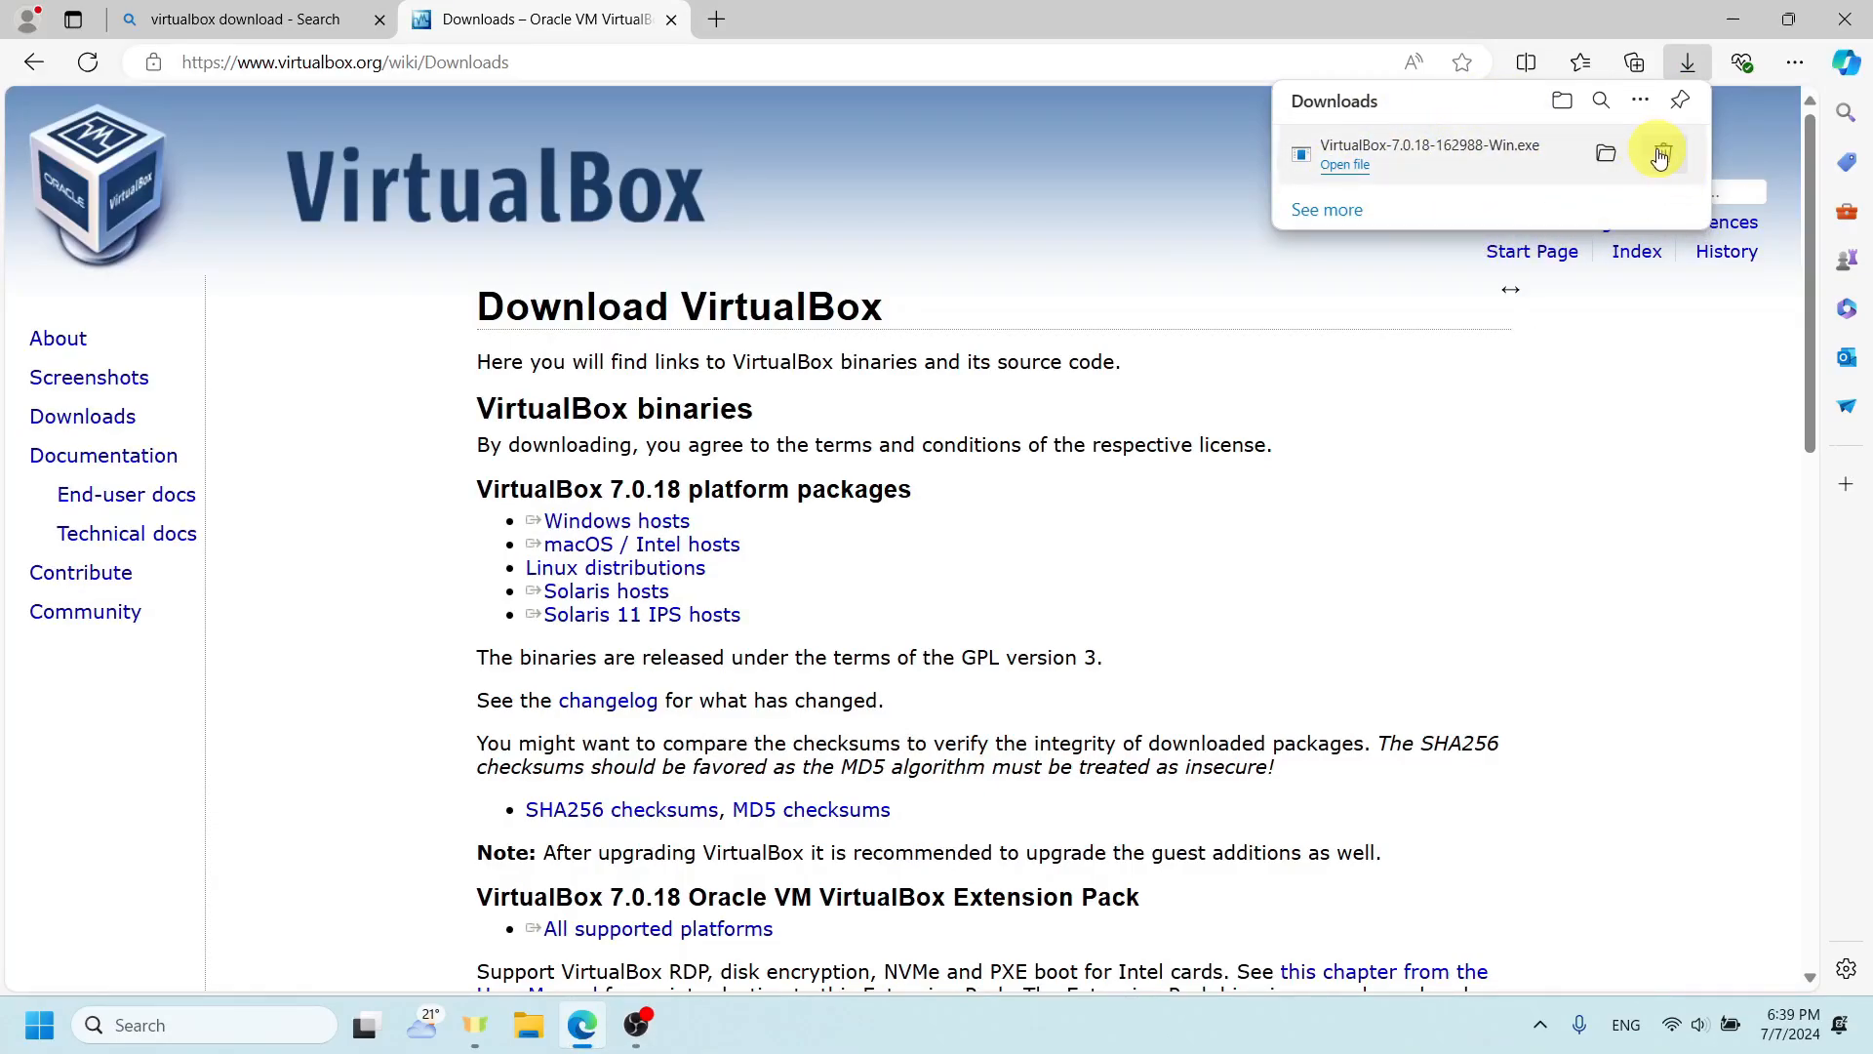
- Delete the downloaded VirtualBox installer and minimize the browser window to return to the desktop
click(1660, 156)
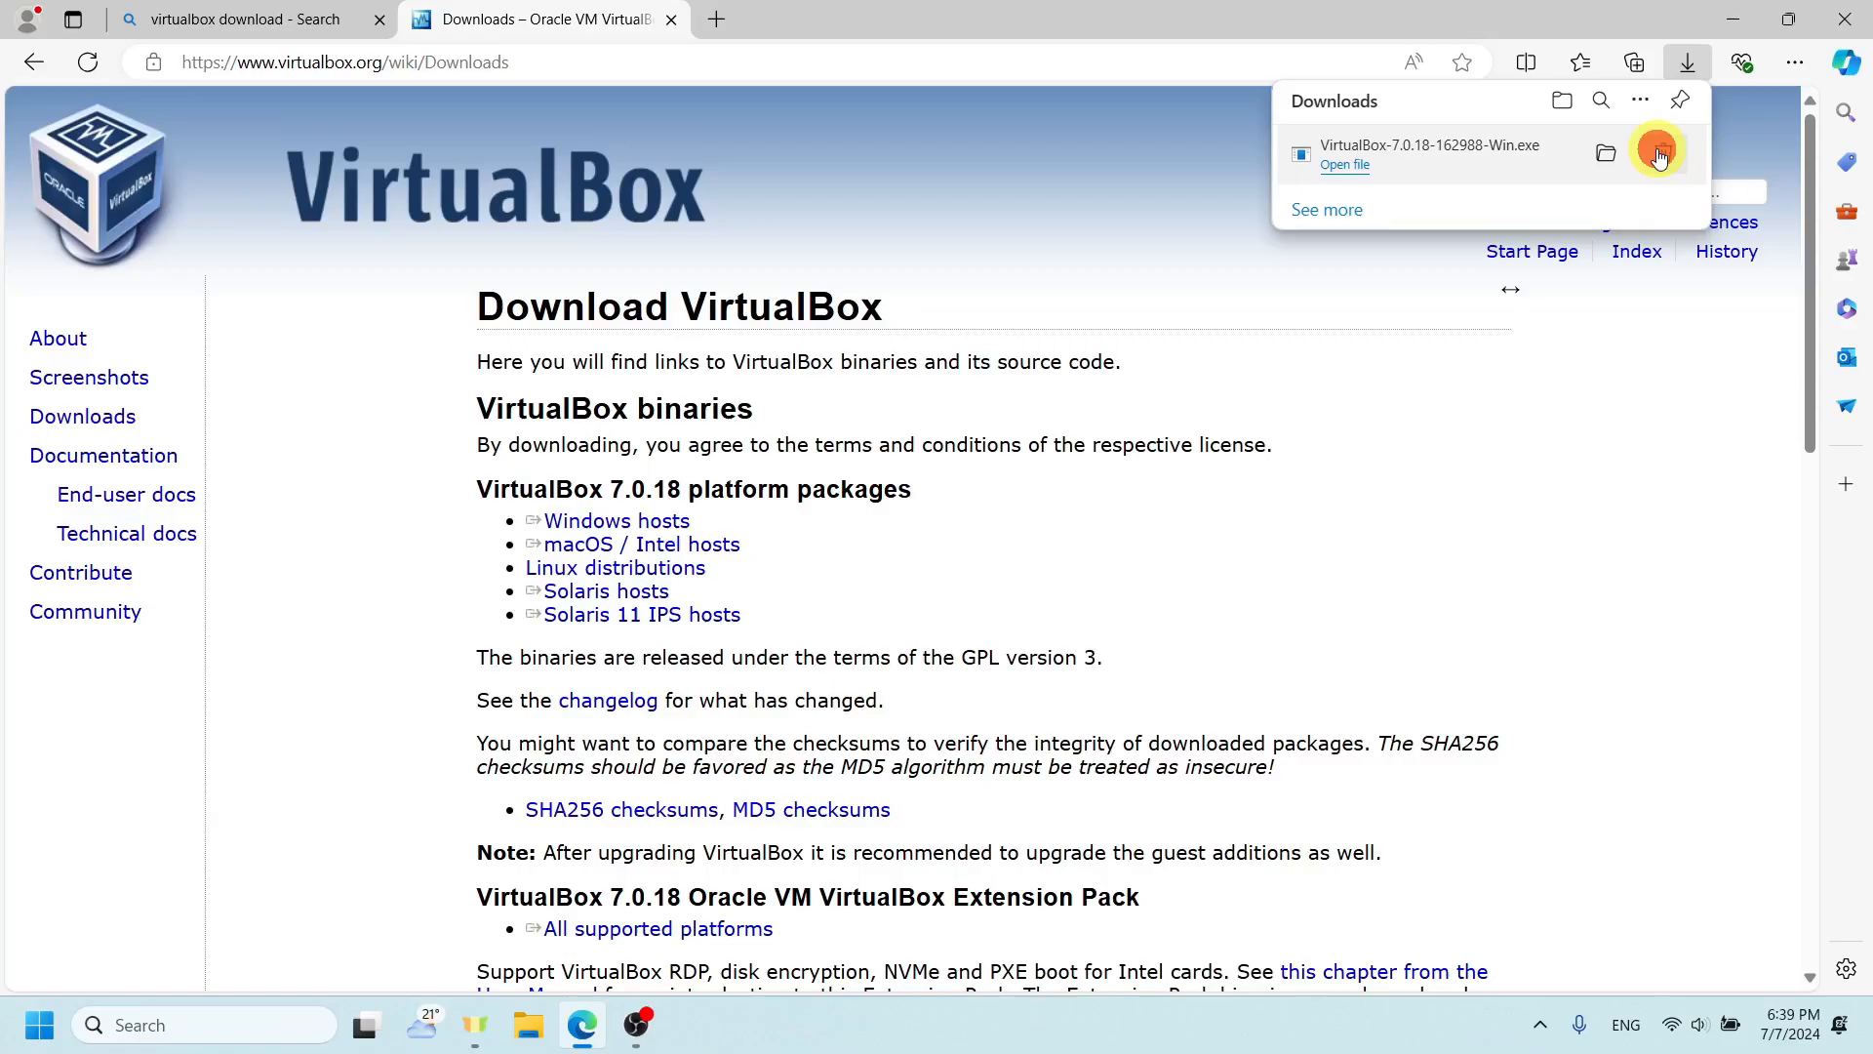
click(1733, 20)
click(880, 420)
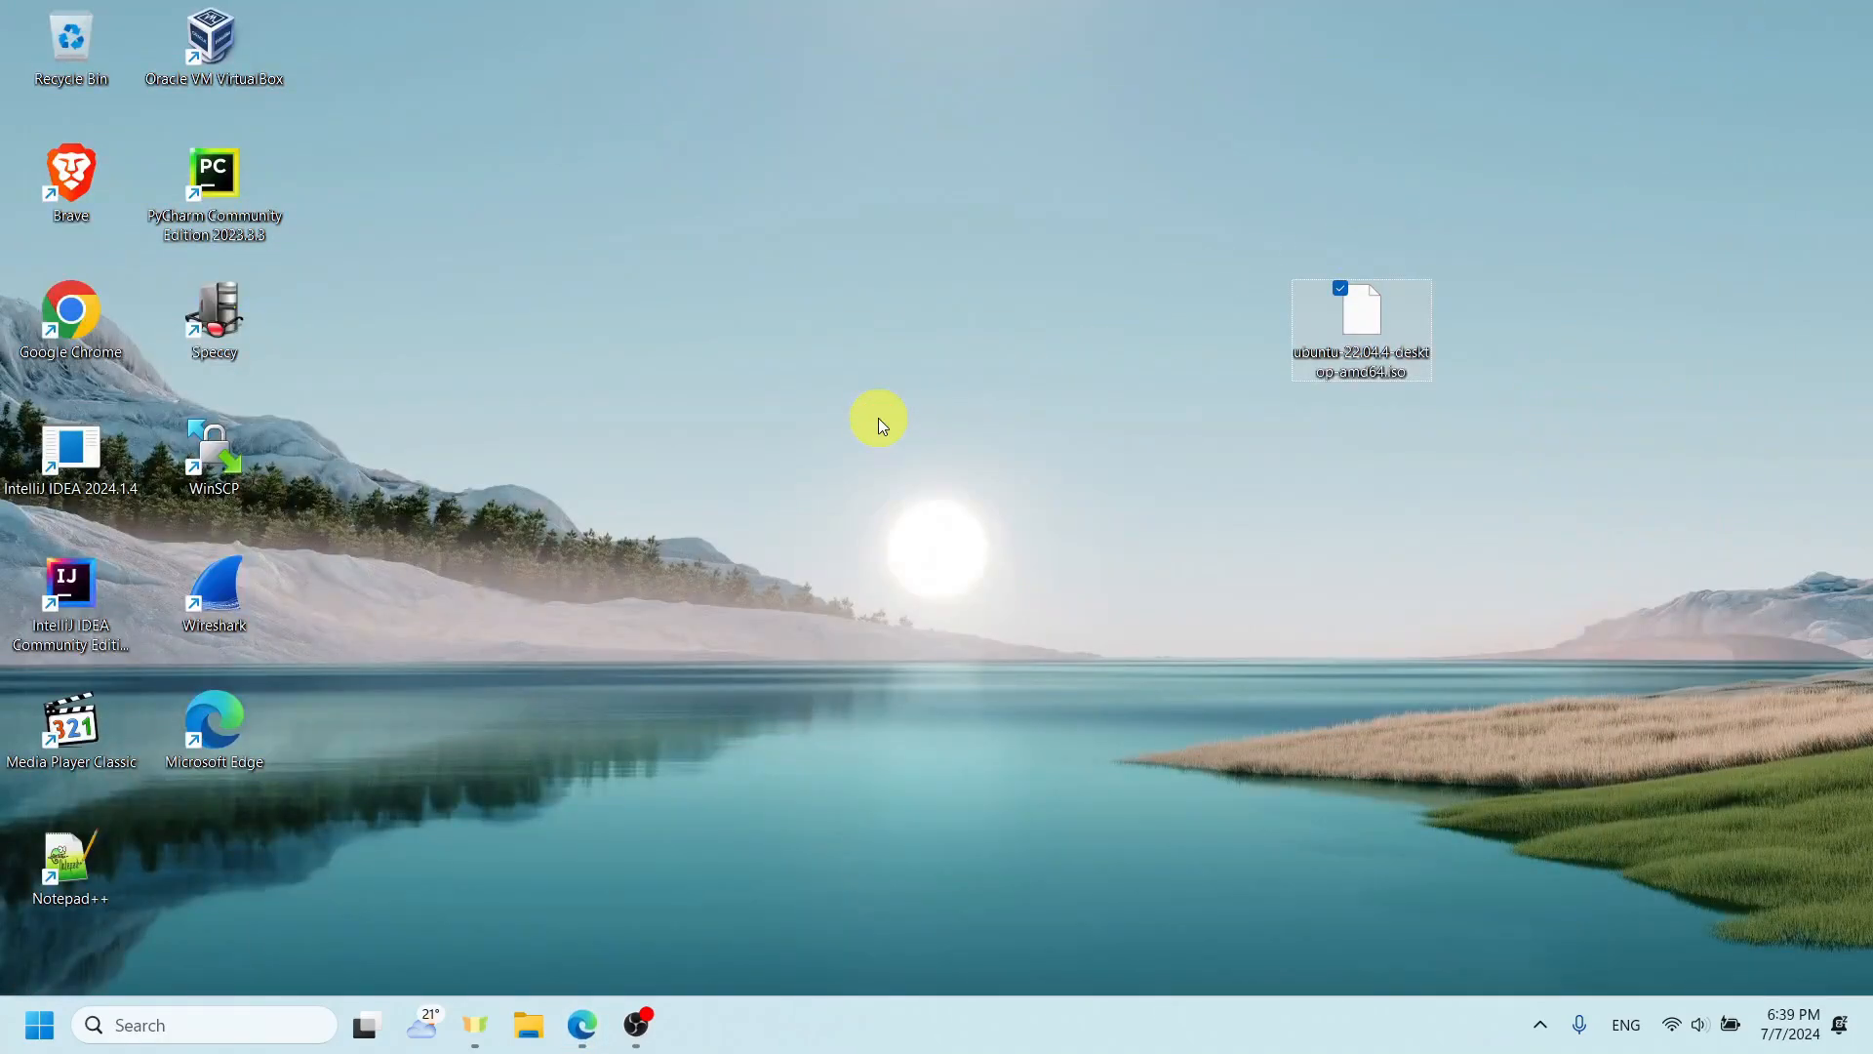
- Launch Oracle VM VirtualBox and start creating a Linux Ubuntu (64-bit) virtual machine named "Ubuntu Desktop"
double_click(261, 45)
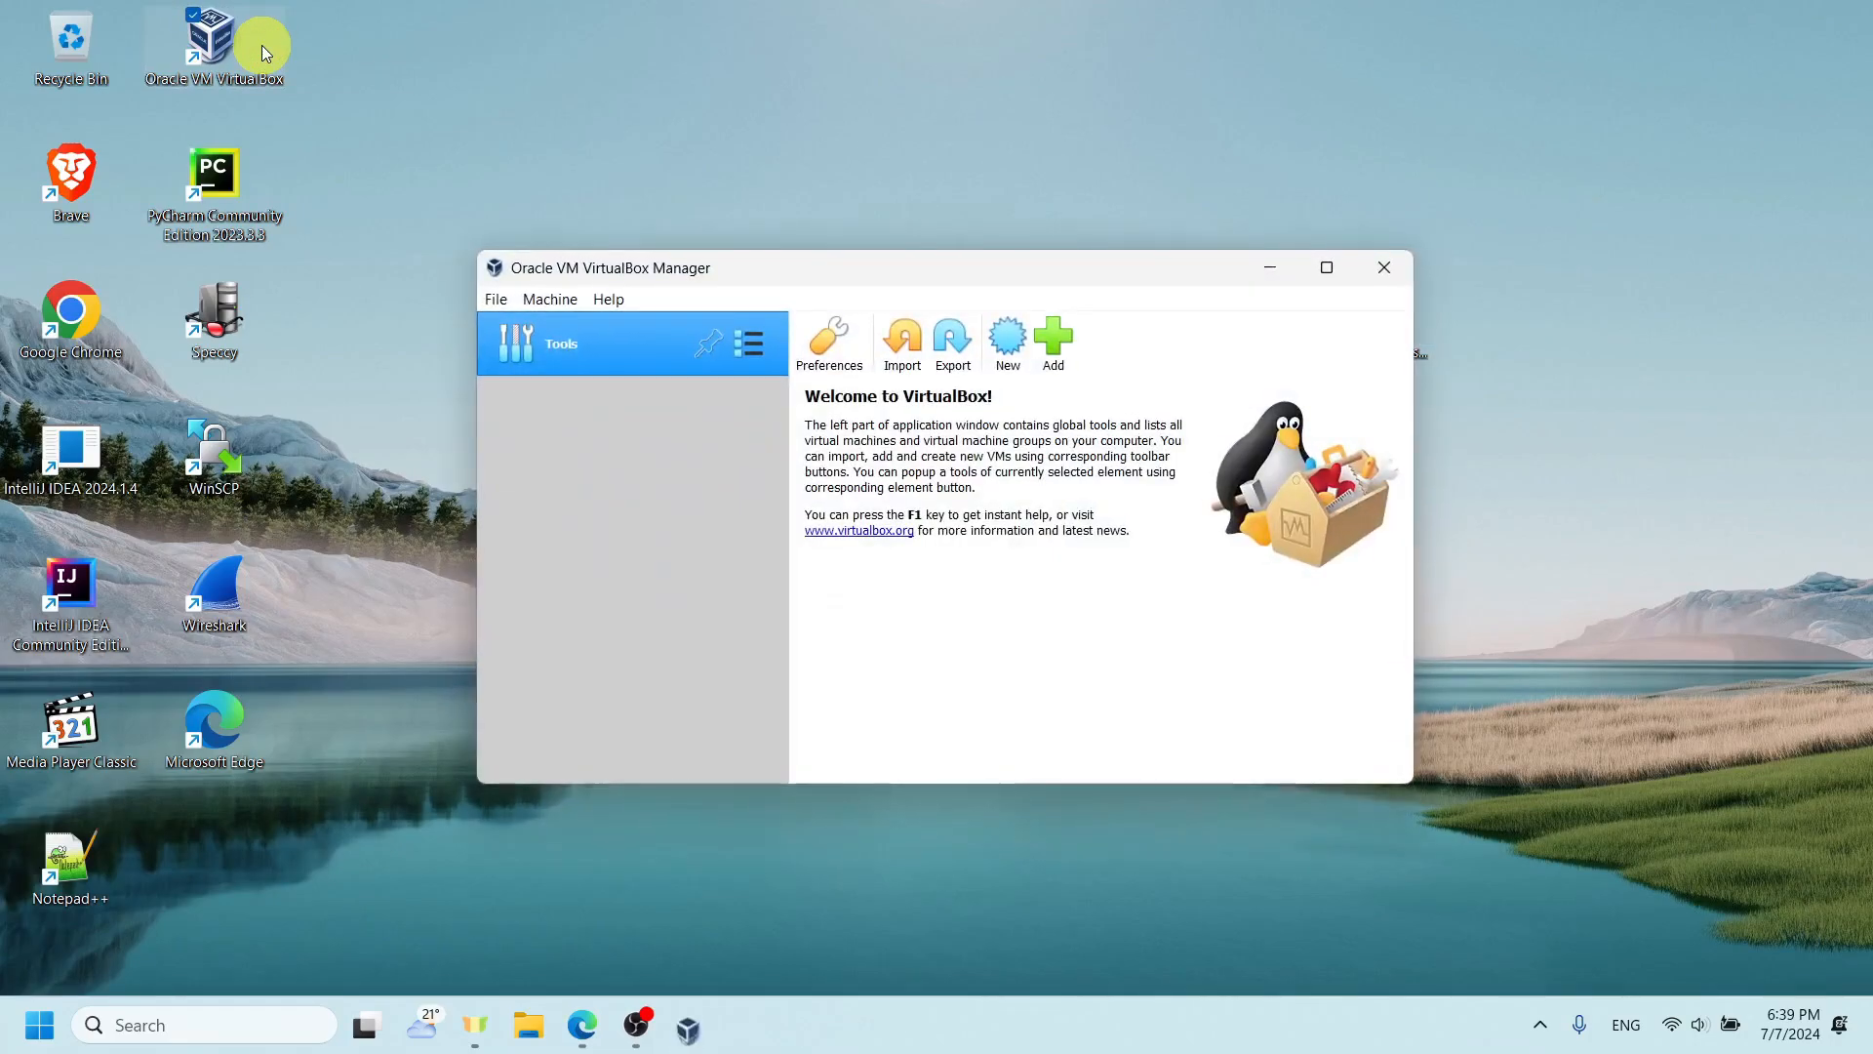
click(998, 327)
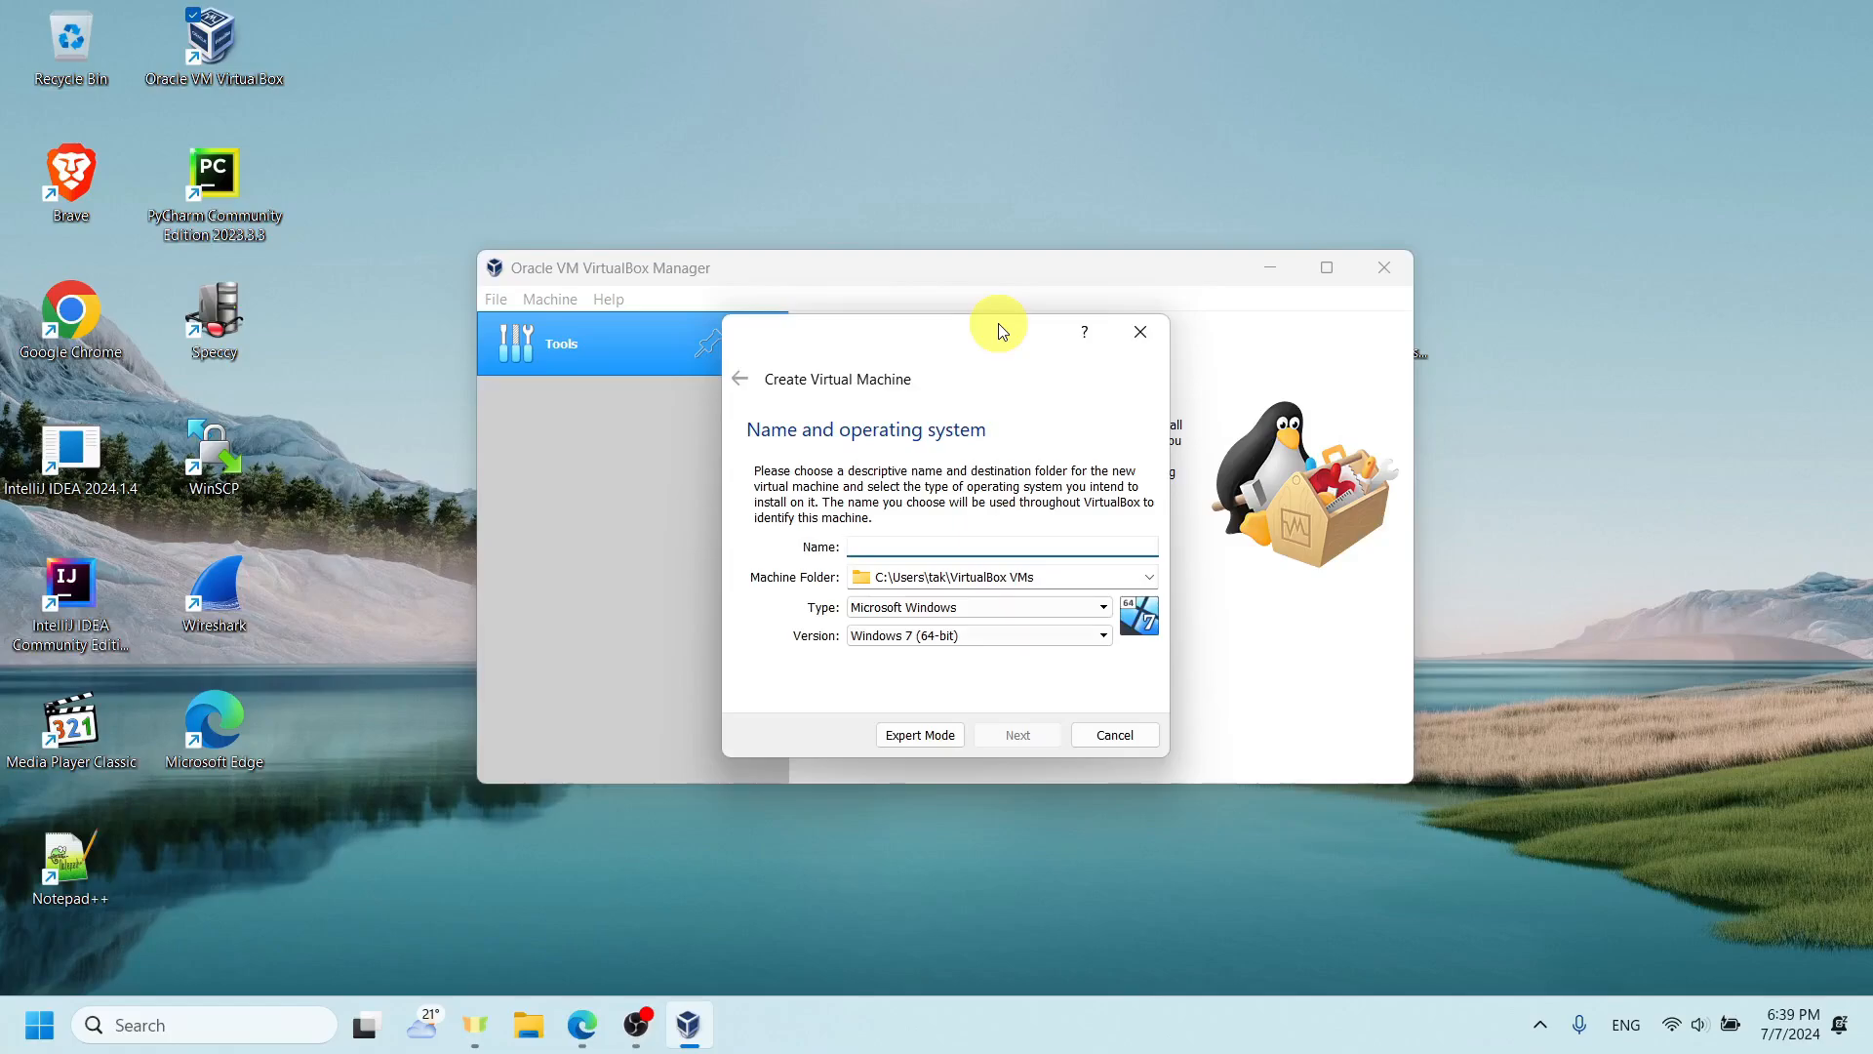
text(Whatever name)
key(ctrl+a)
key(ctrl+BackSpace)
text(Ubu)
key(ctrl+a)
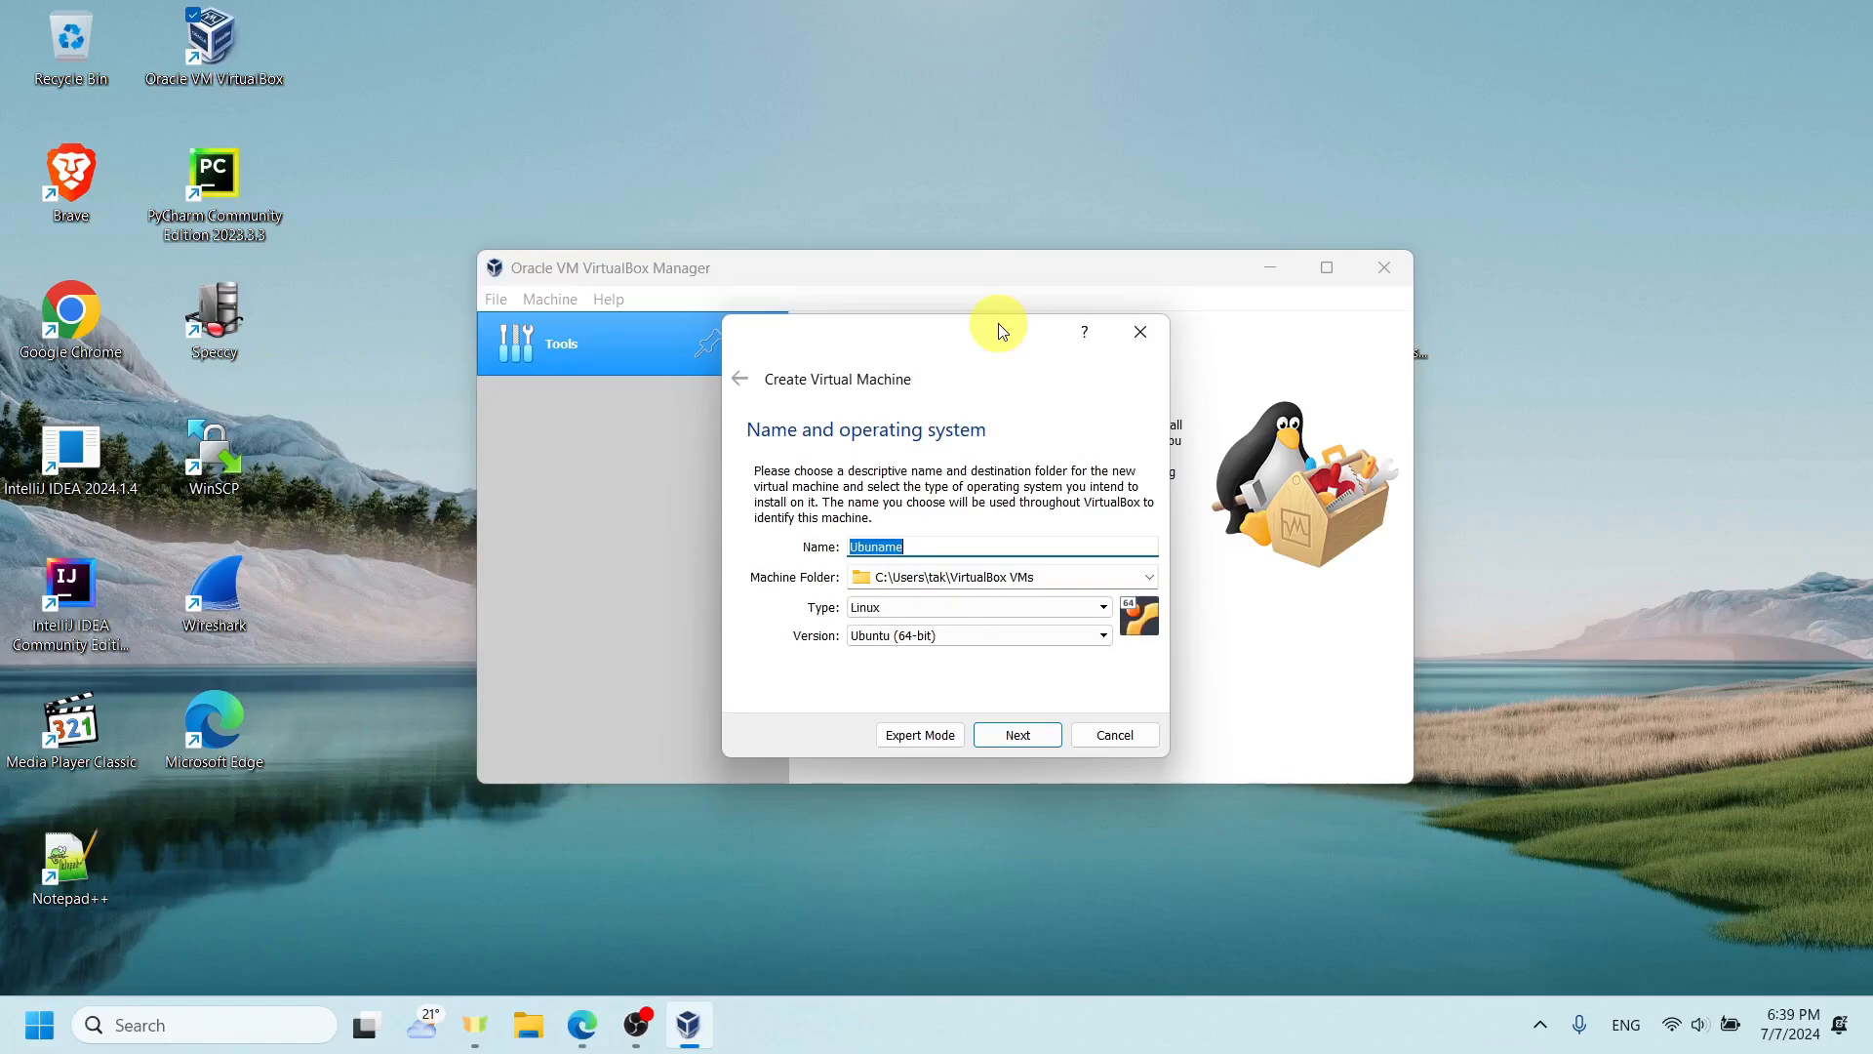
key(BackSpace)
key(Return)
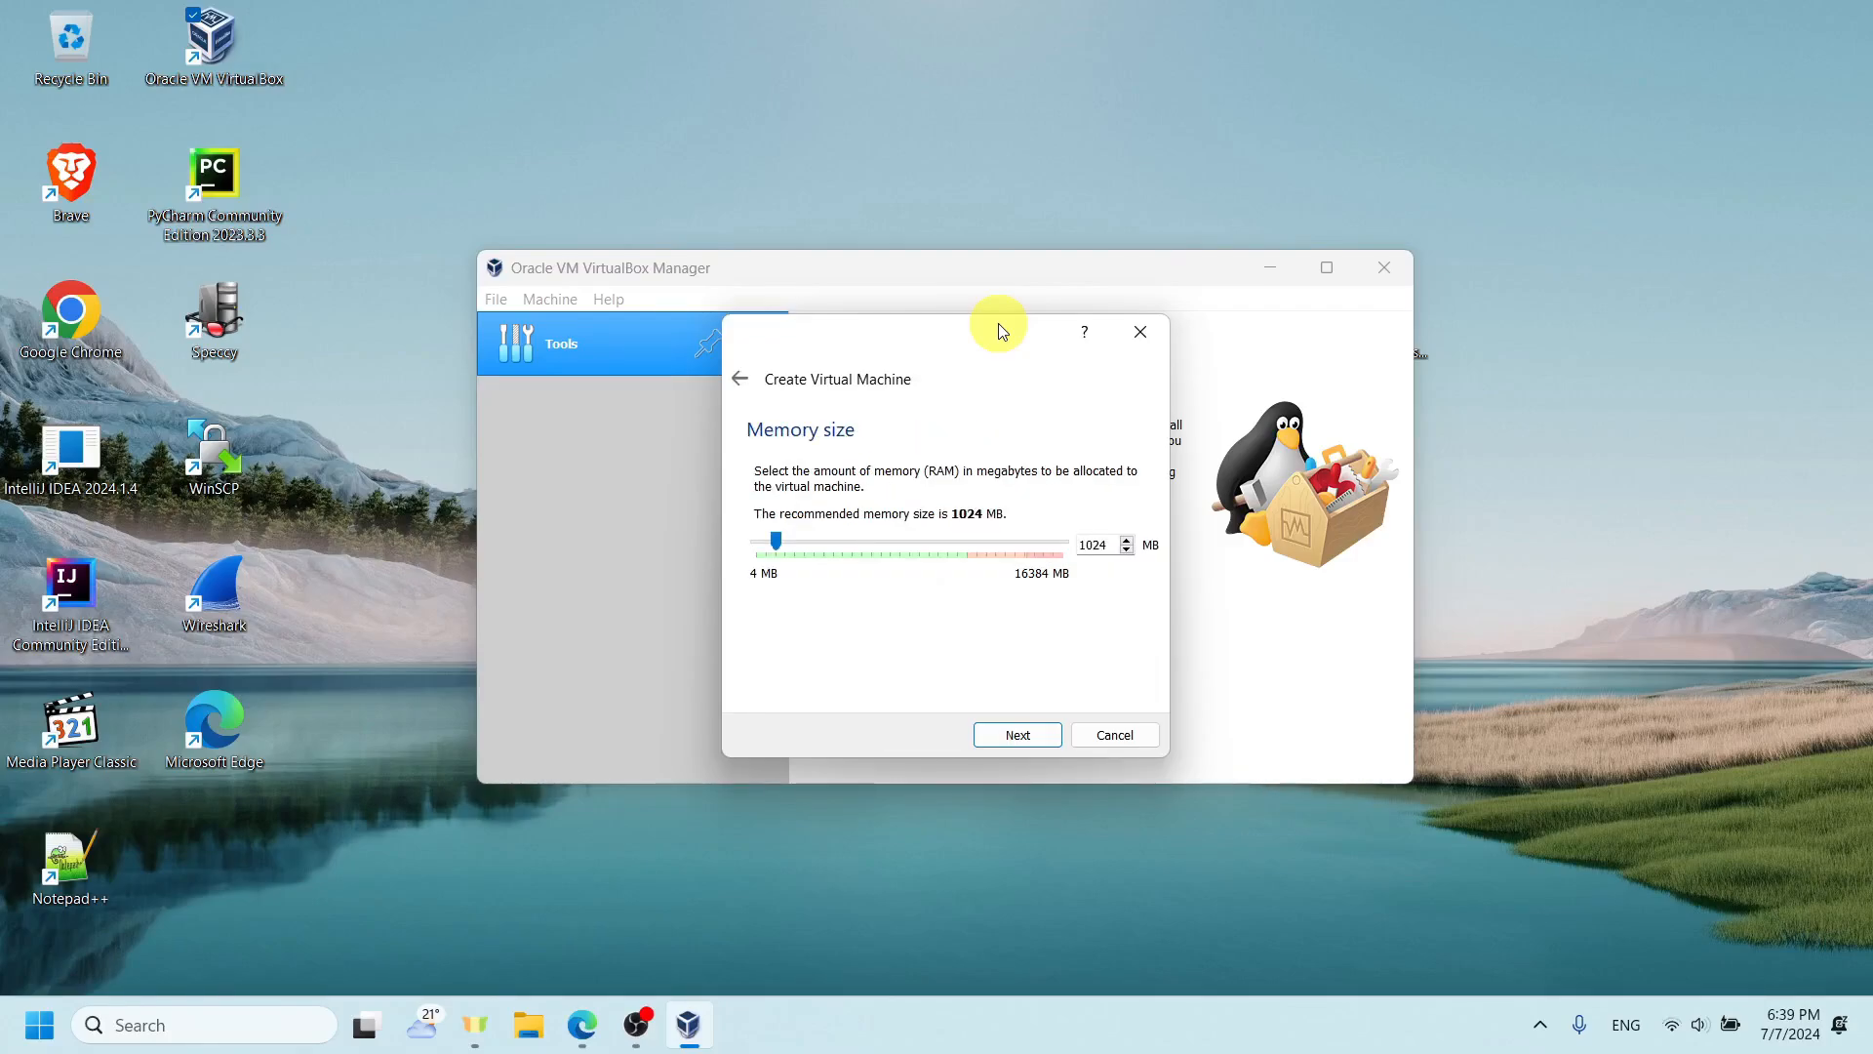
- Set the virtual machine's memory size to 8192 MB and continue to the hard disk options
drag(780, 543, 939, 542)
double_click(1104, 552)
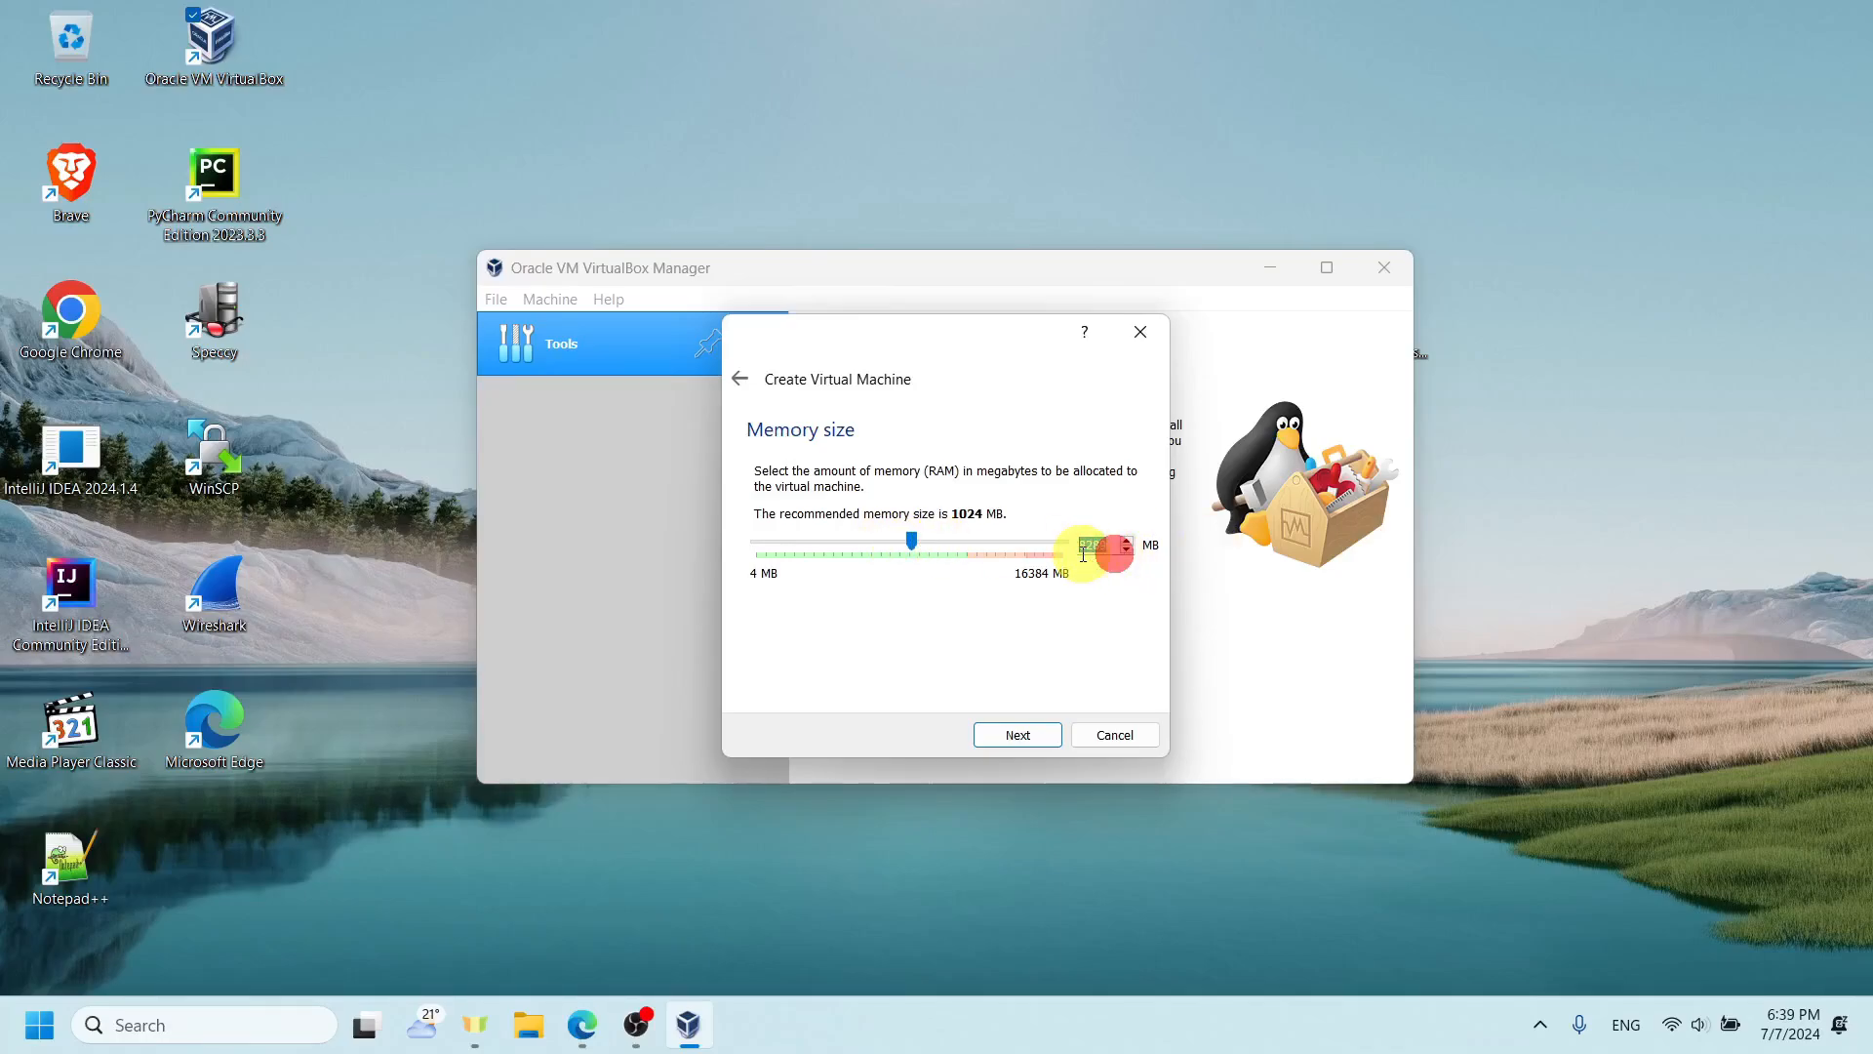
text(819)
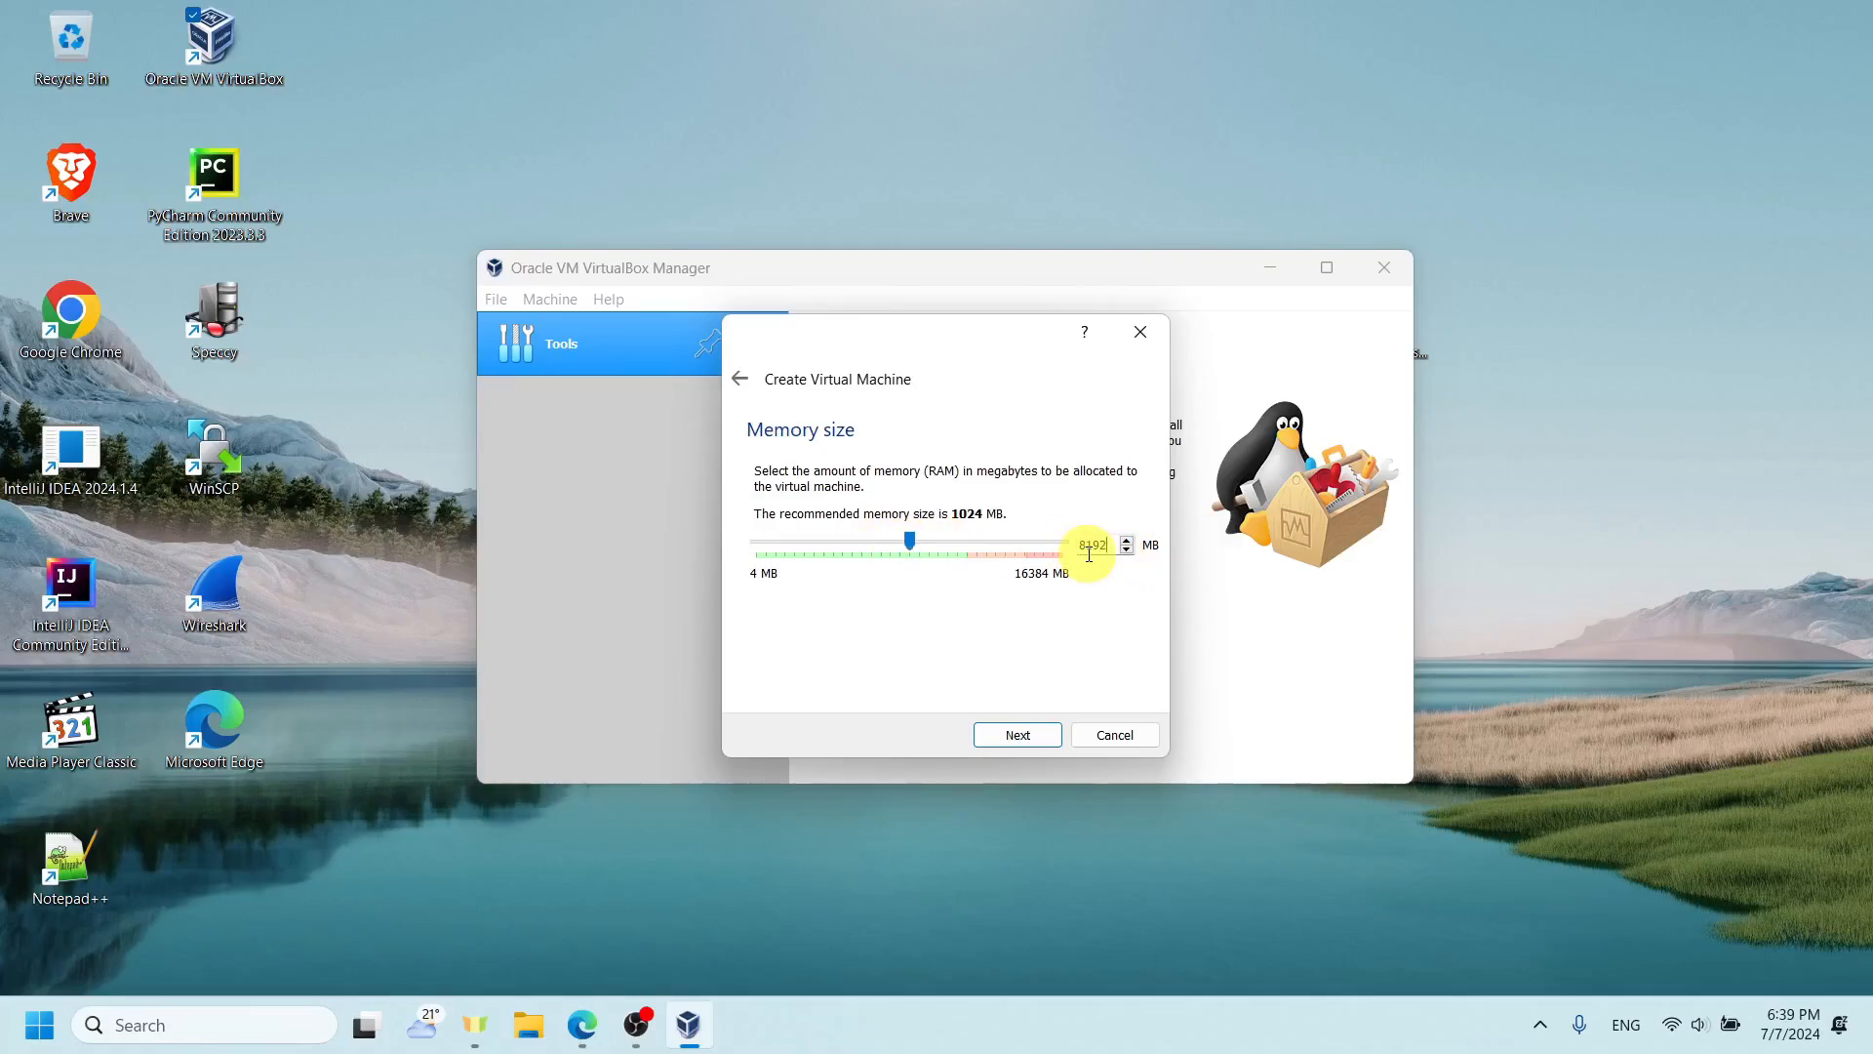
click(1011, 739)
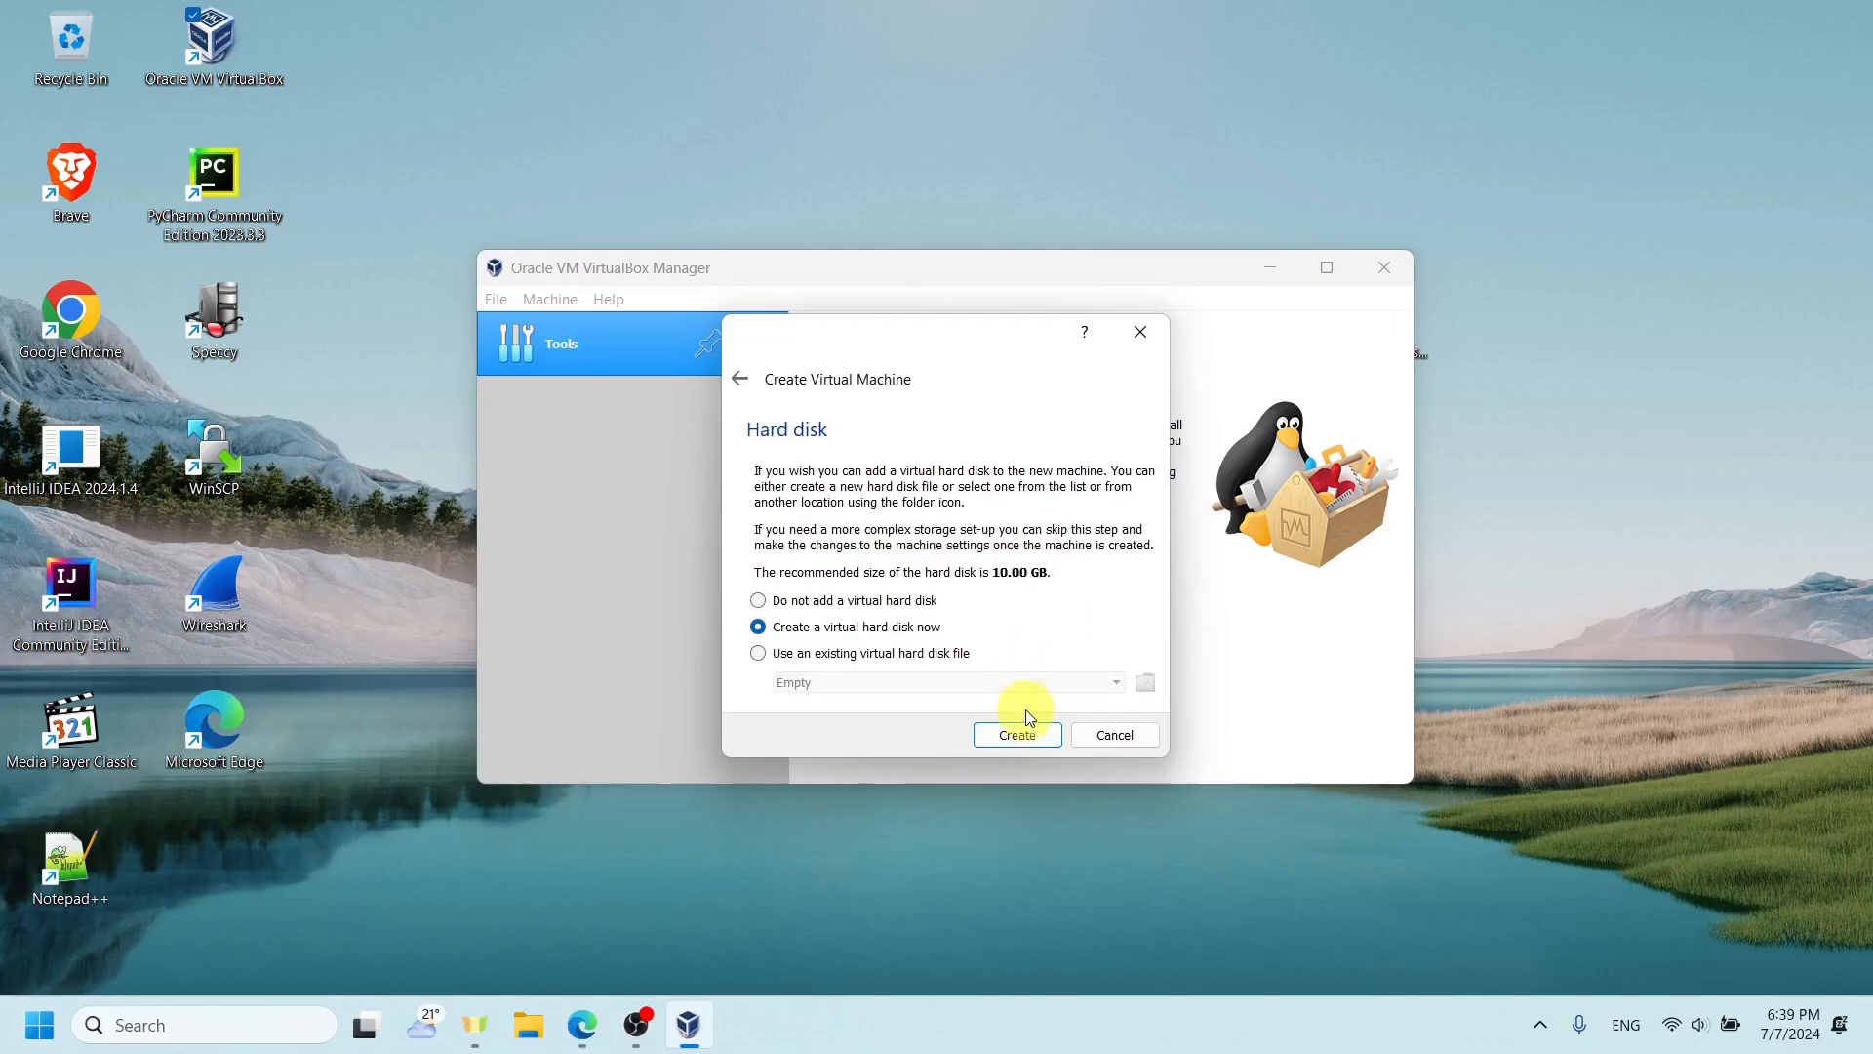
- Create a dynamically allocated VDI virtual hard disk of 30 GB for the new machine
click(1012, 731)
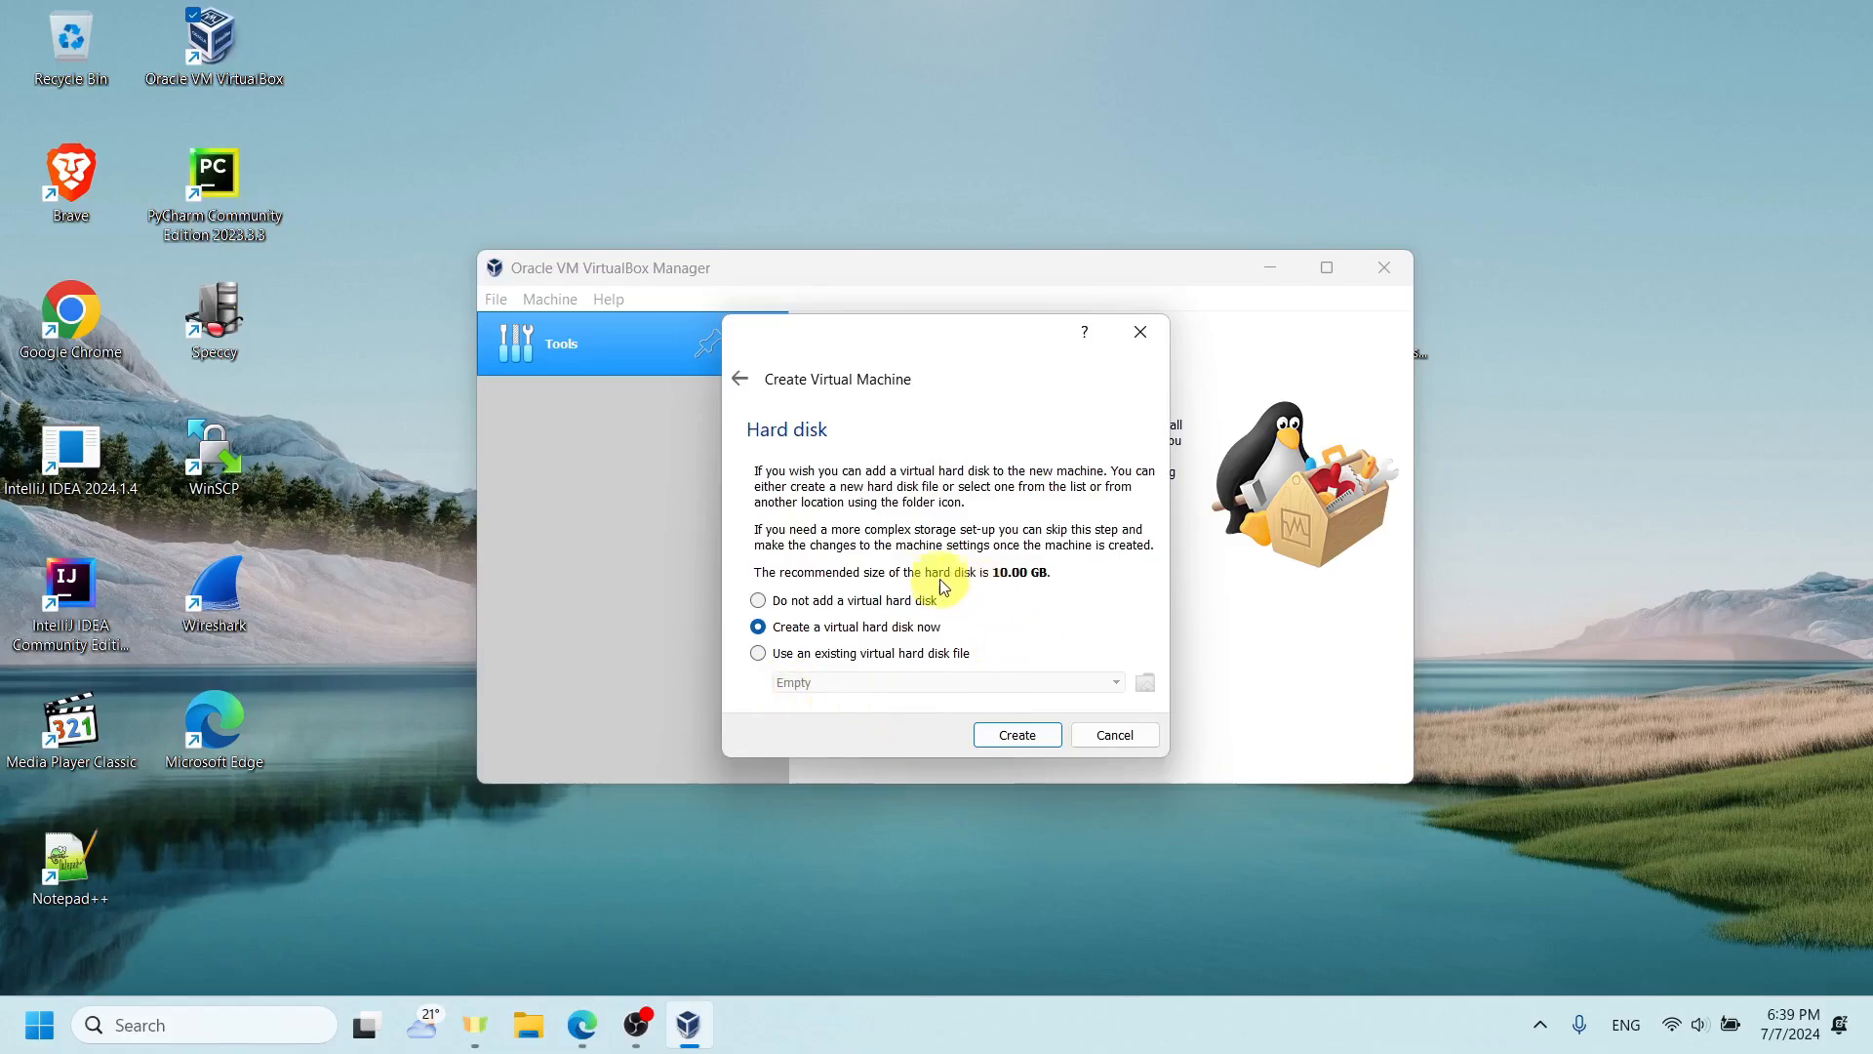
click(1019, 737)
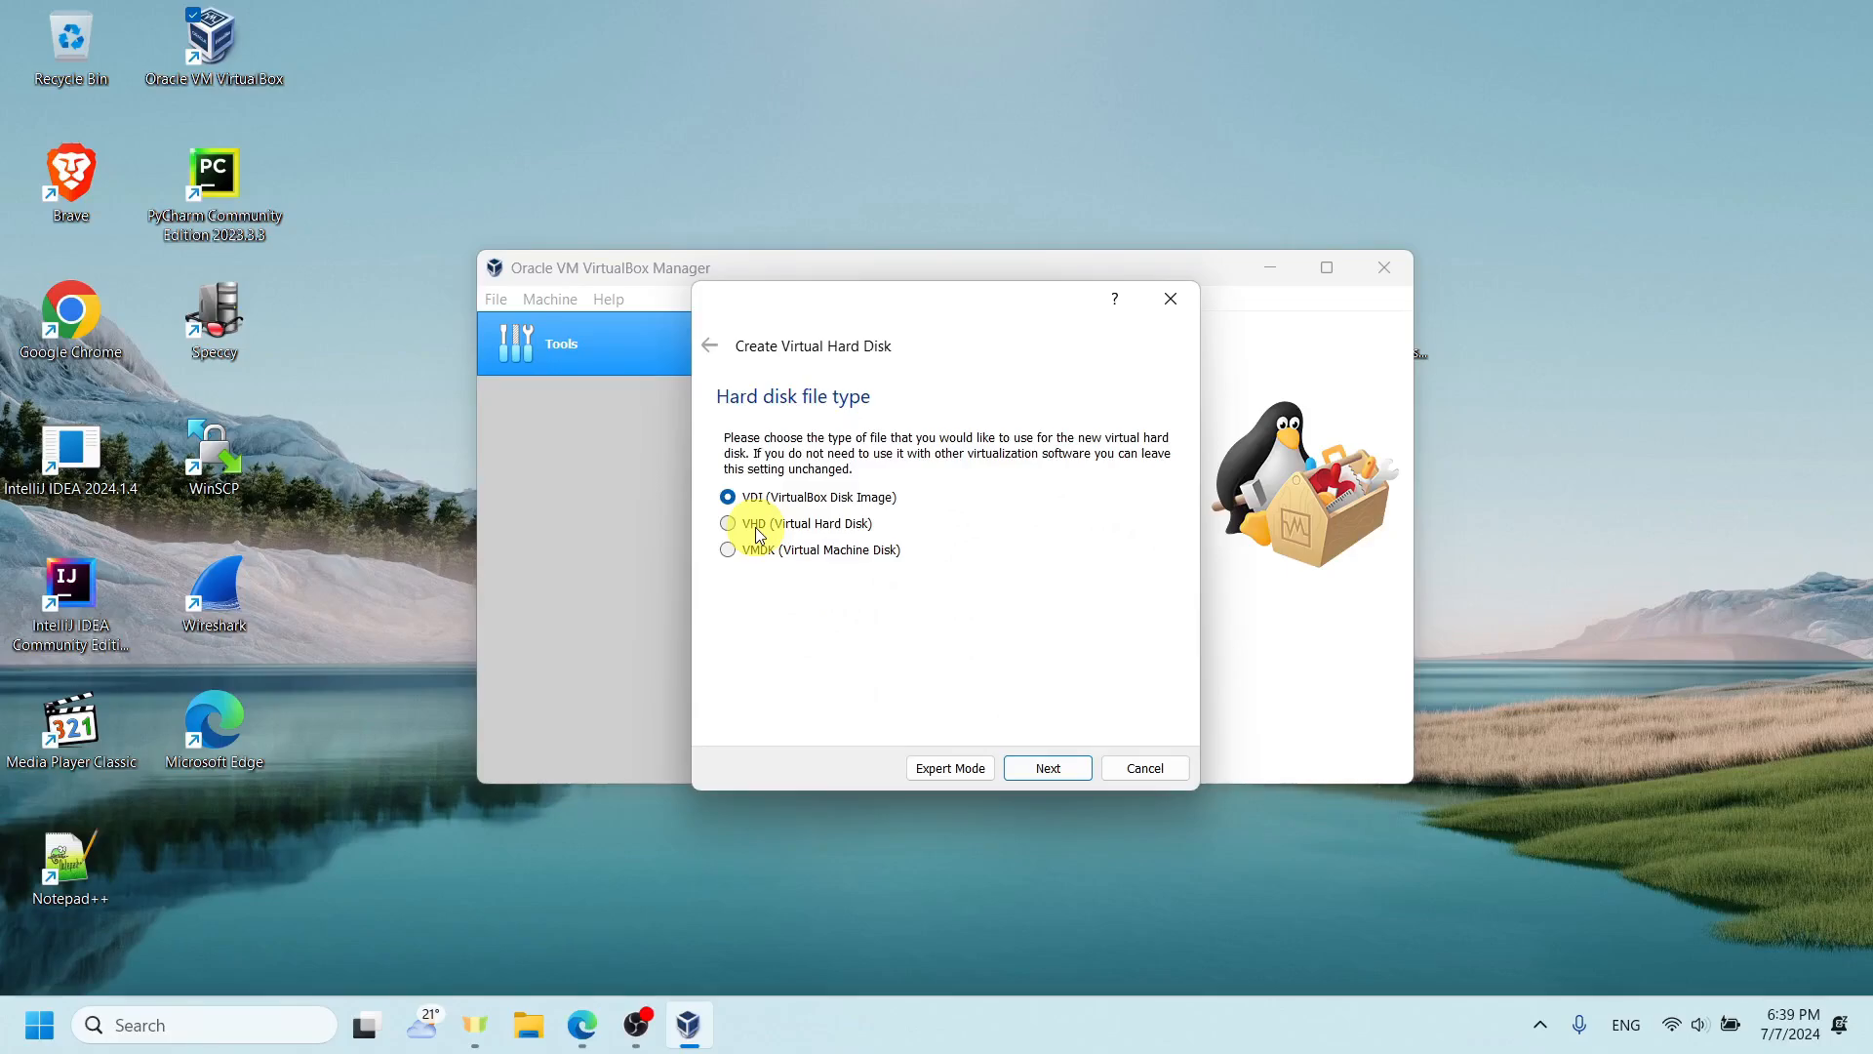
click(1050, 766)
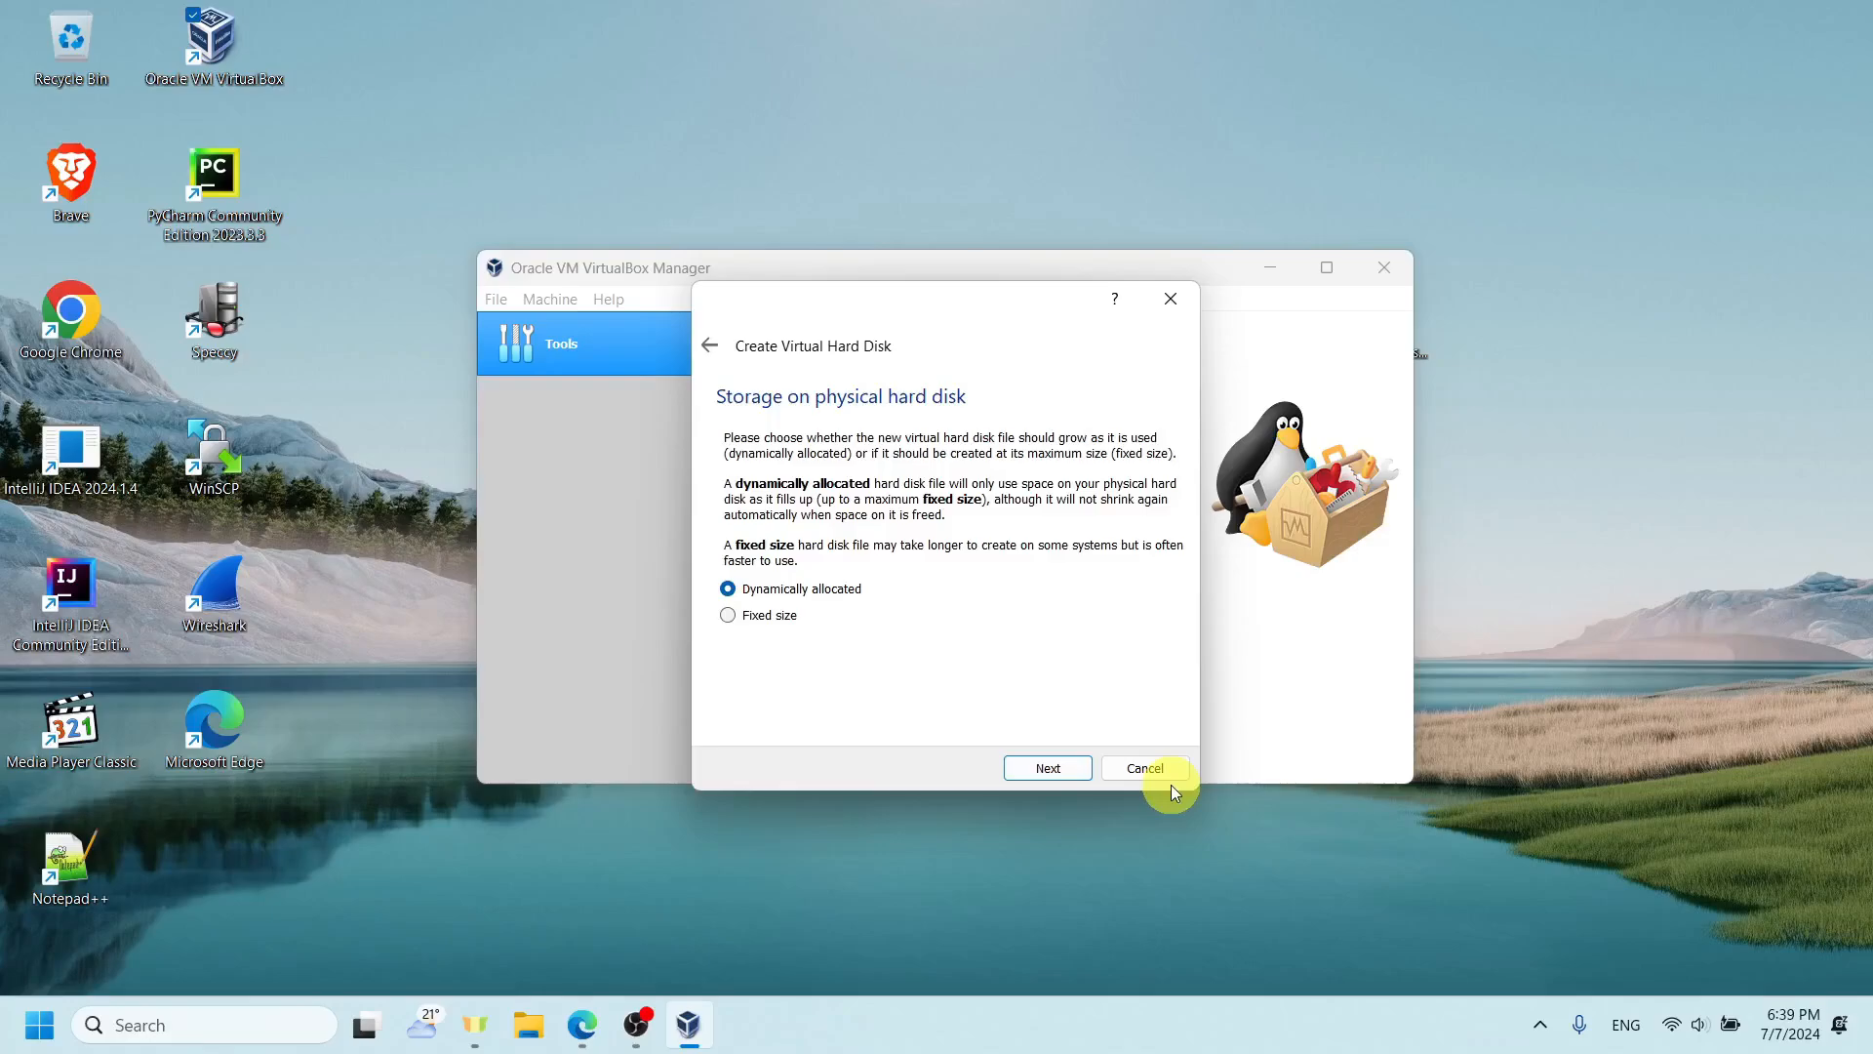
click(1067, 769)
click(1136, 563)
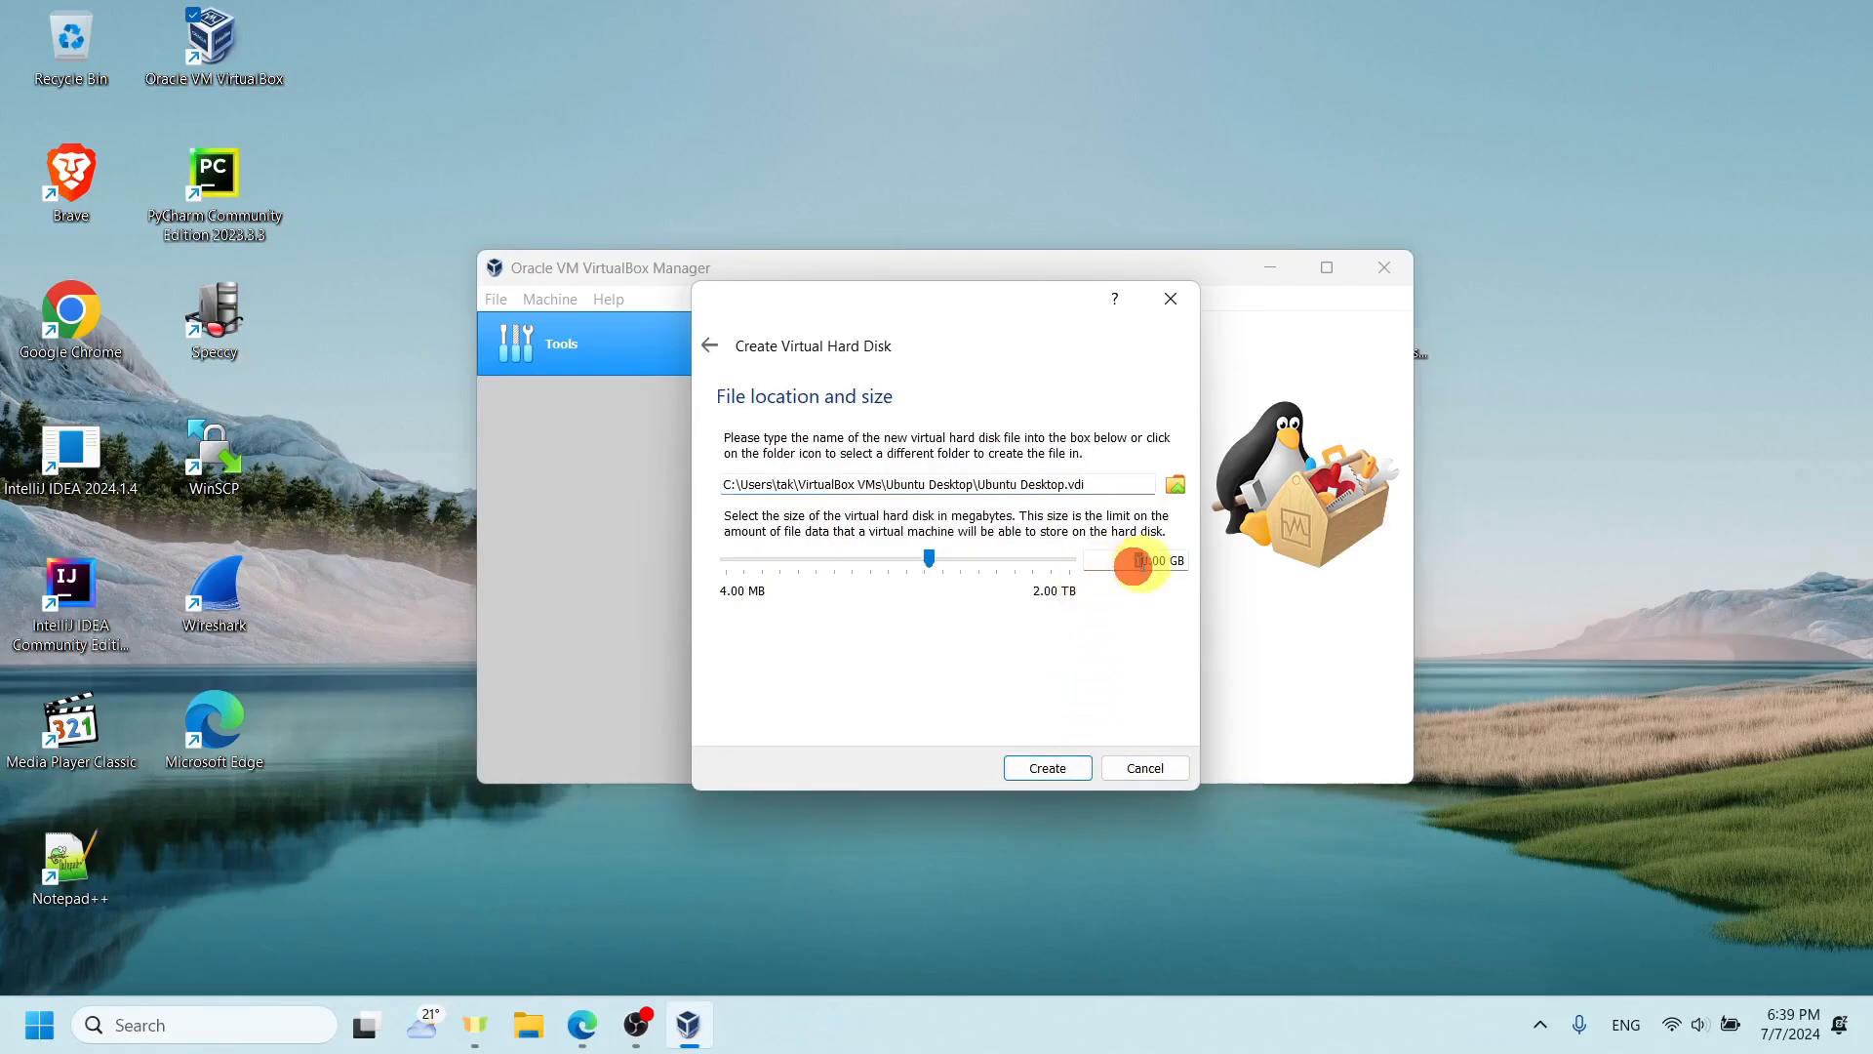
drag(1136, 564, 1149, 564)
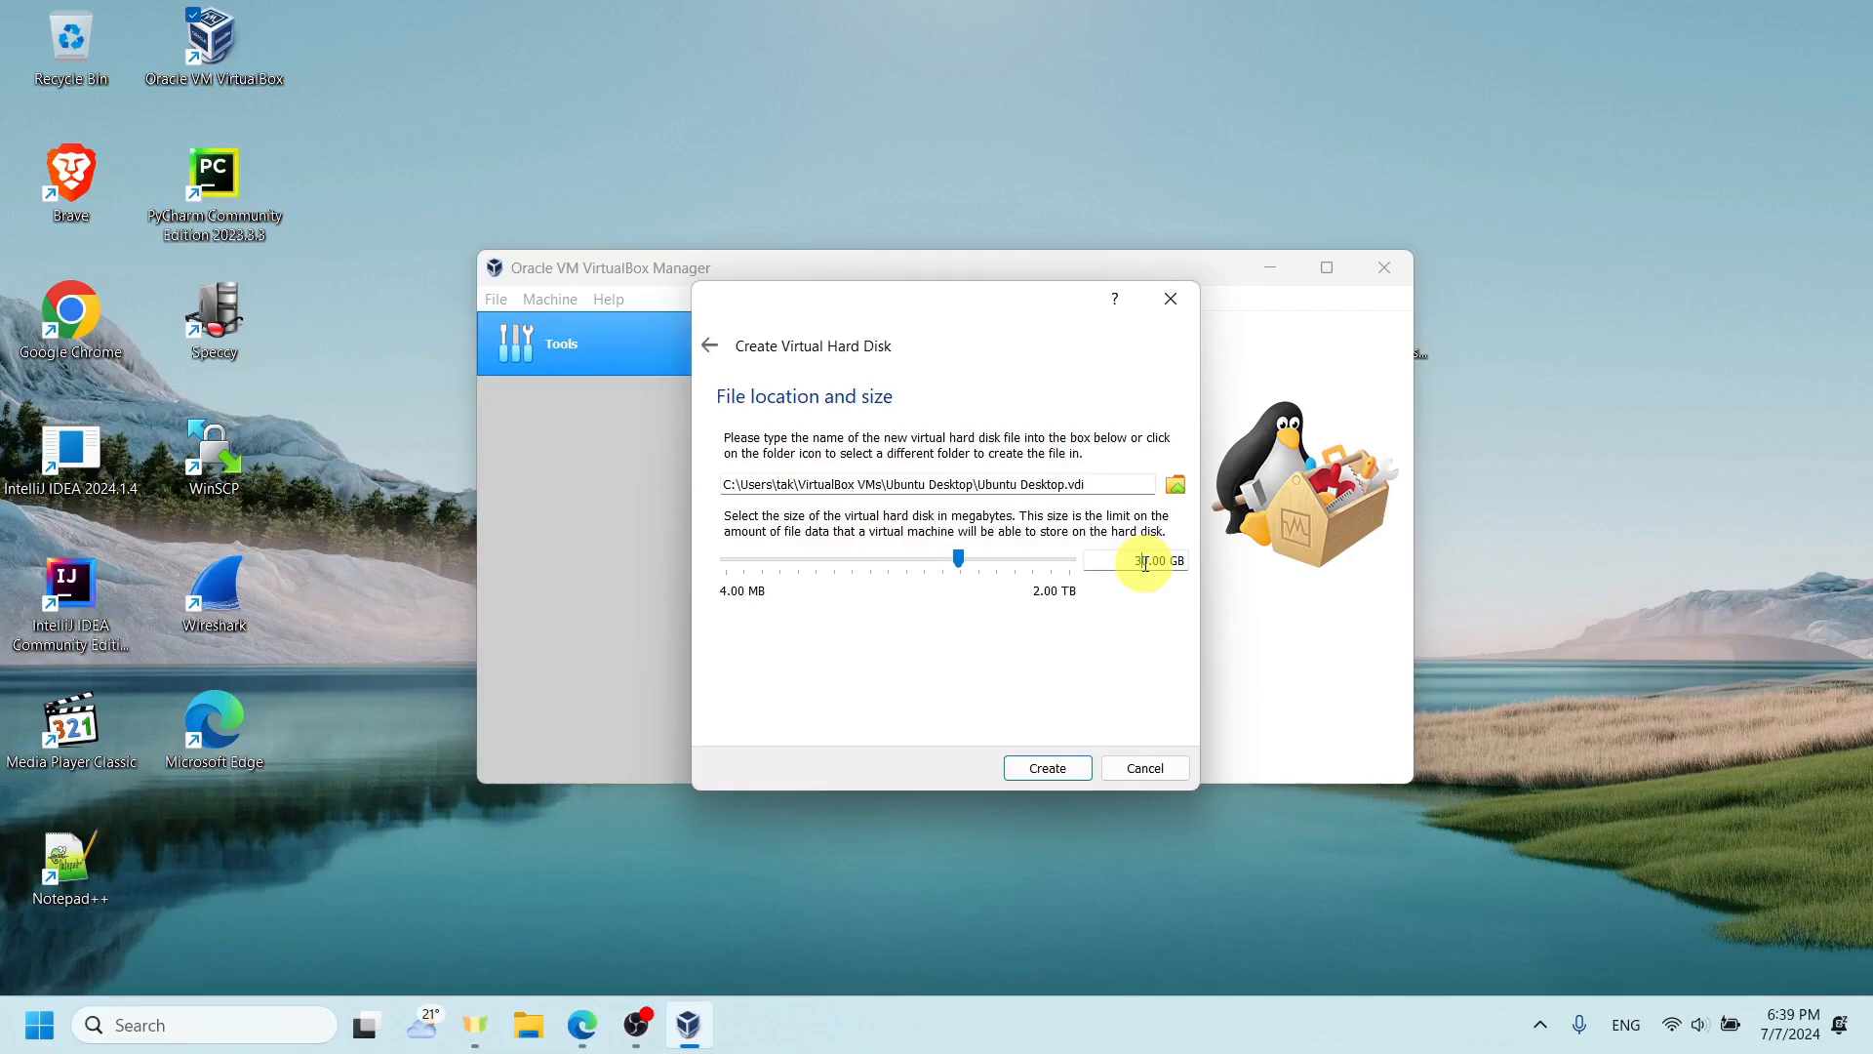
click(1041, 777)
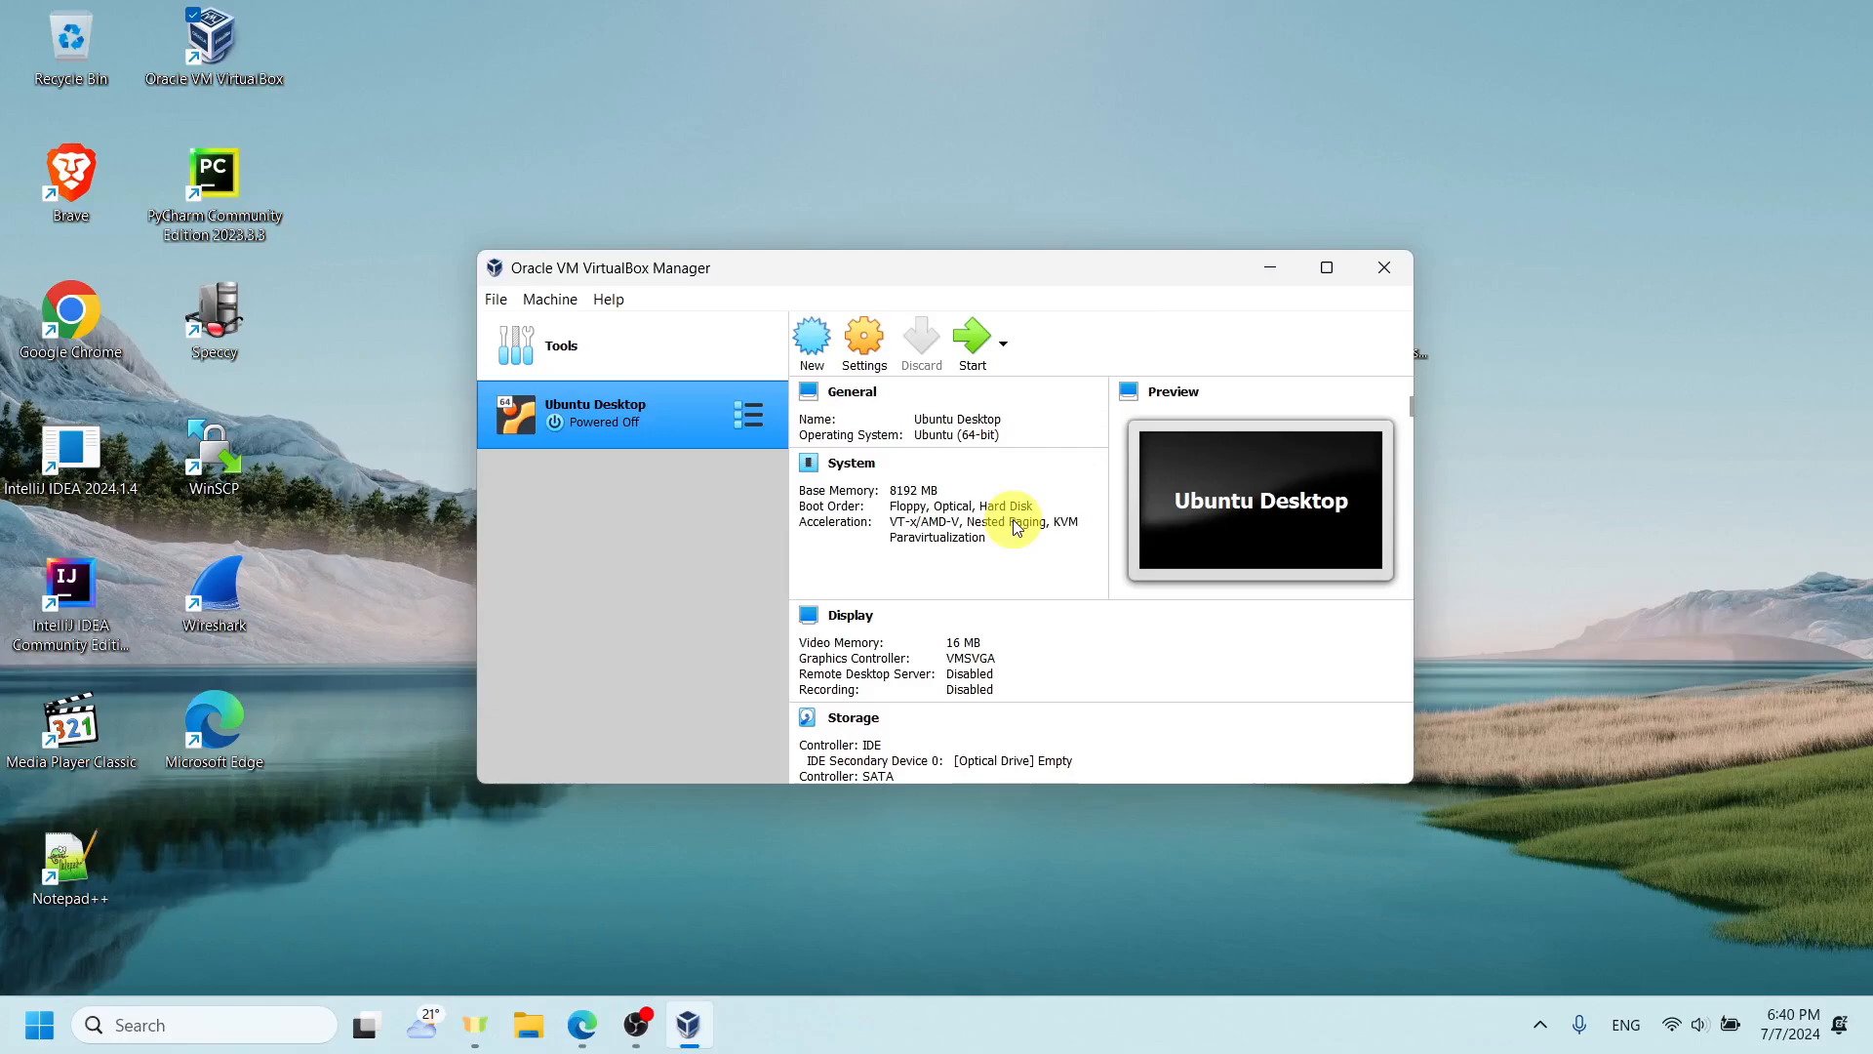
- Open the Ubuntu Desktop machine's settings and raise its display video memory to 128 MB
click(888, 353)
click(724, 372)
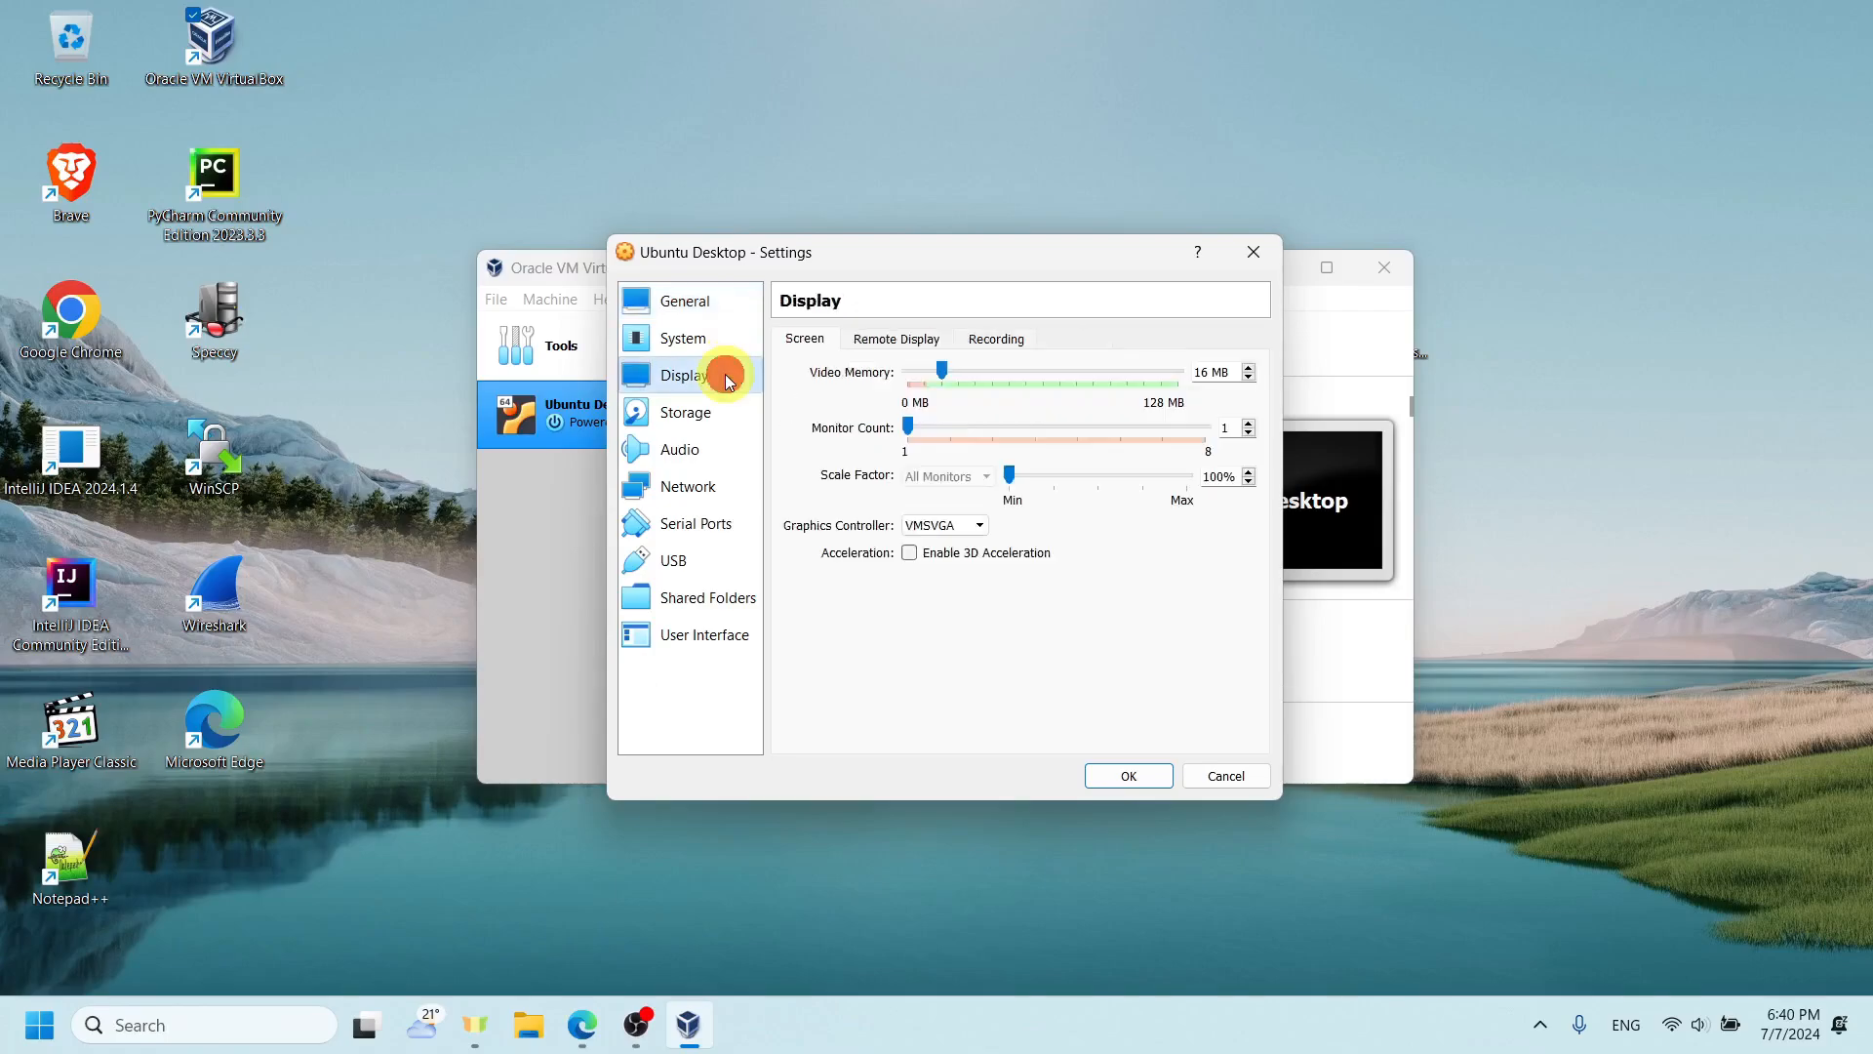
drag(943, 375, 1172, 371)
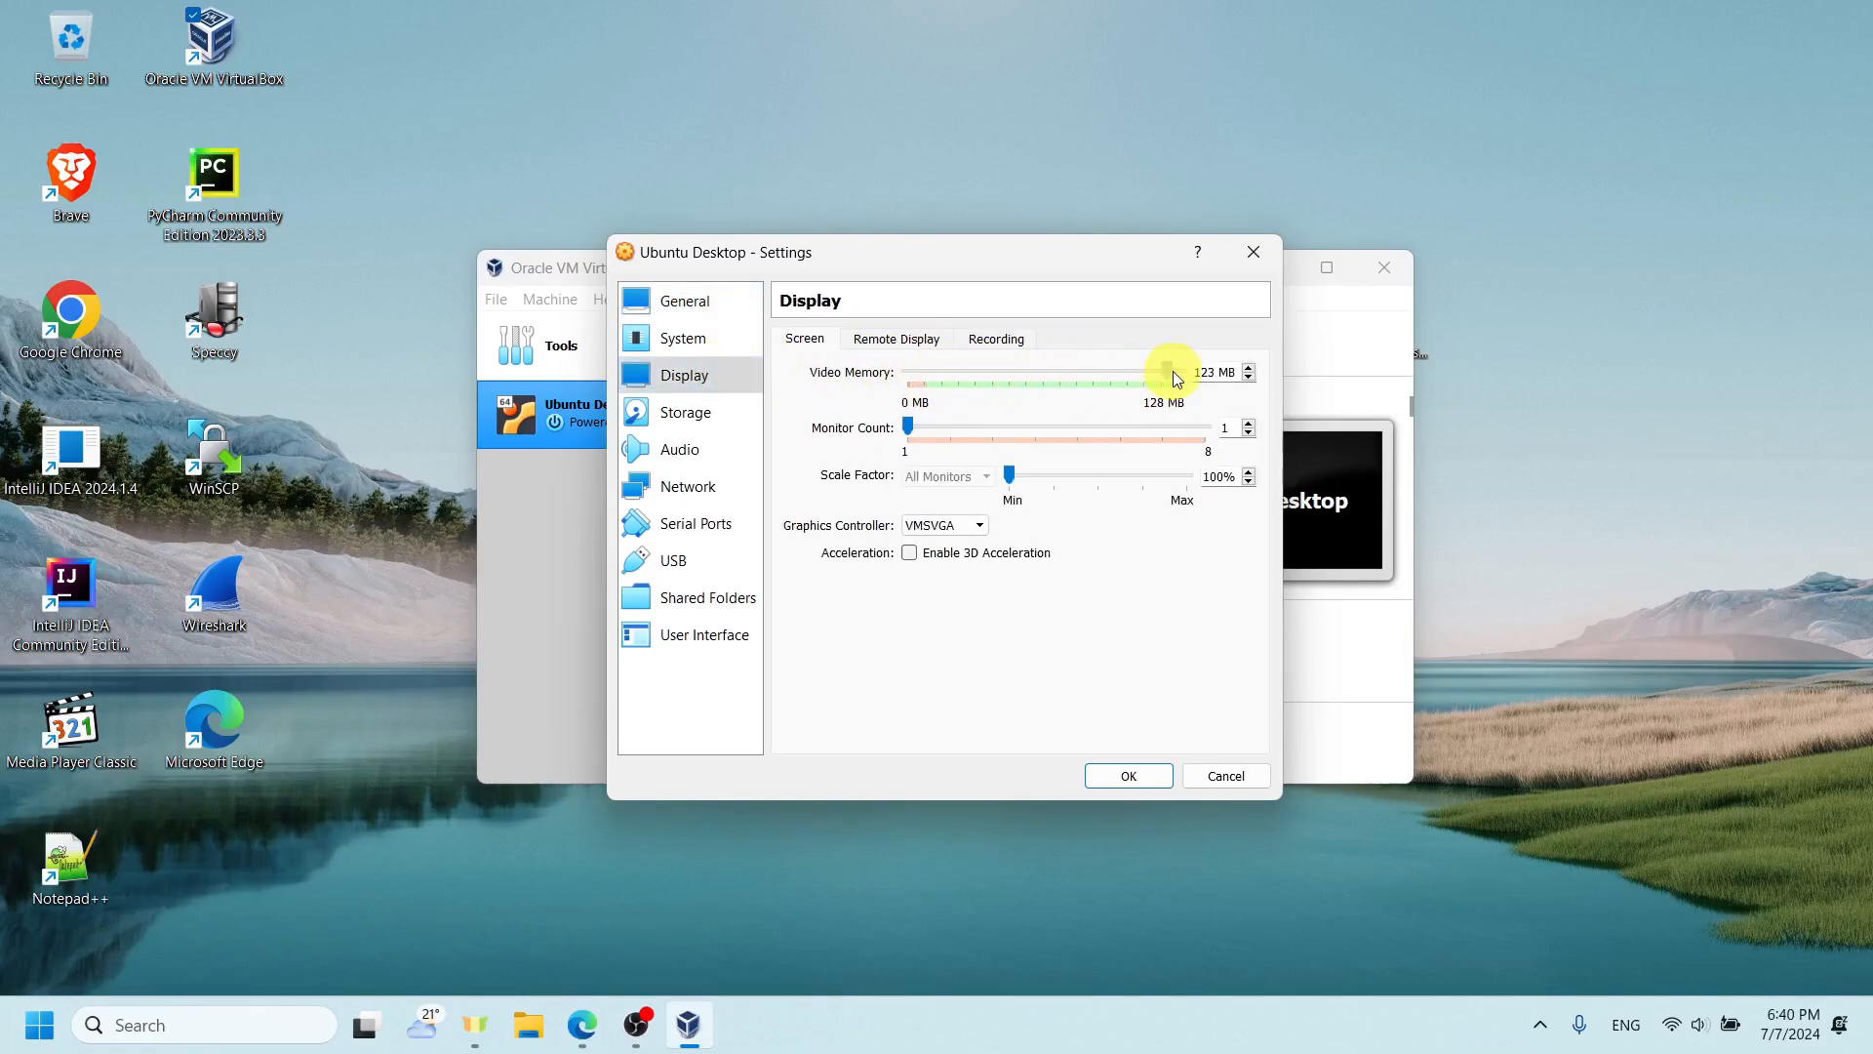
- Set the machine's processor count to 4 and review its acceleration and motherboard settings
click(714, 336)
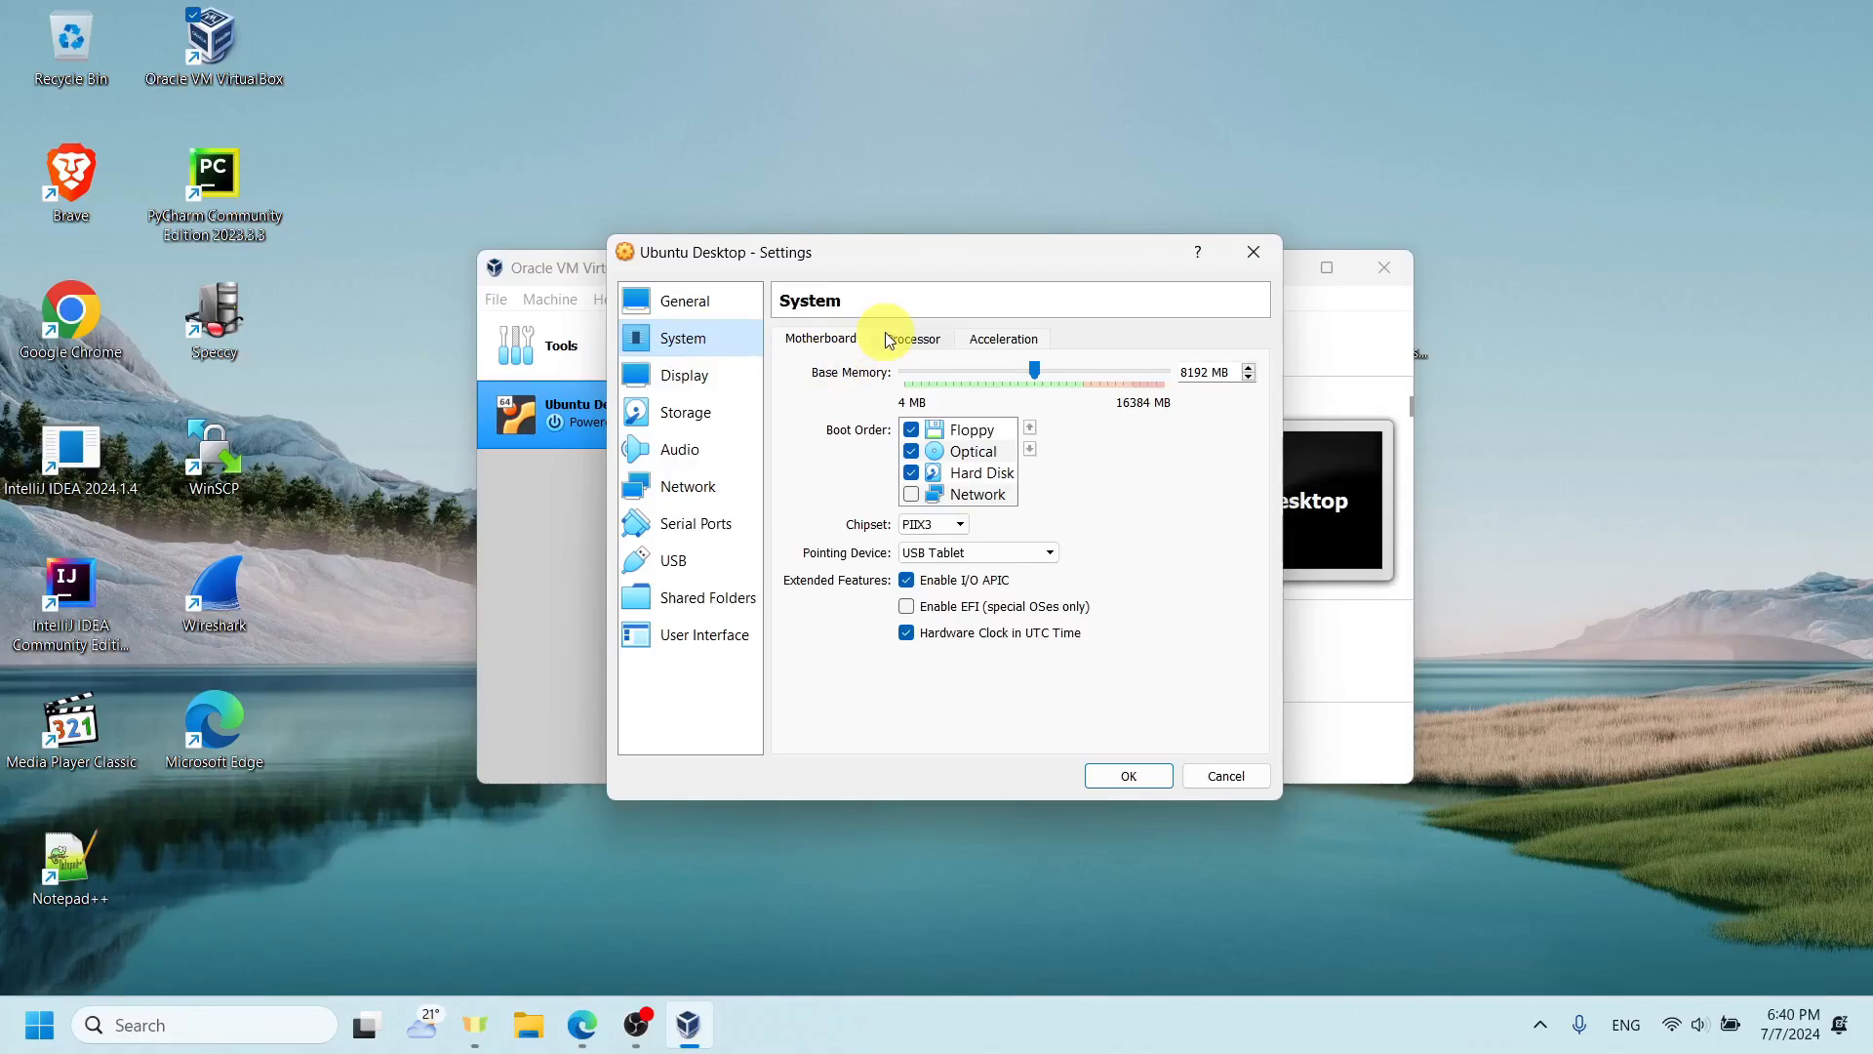
click(887, 338)
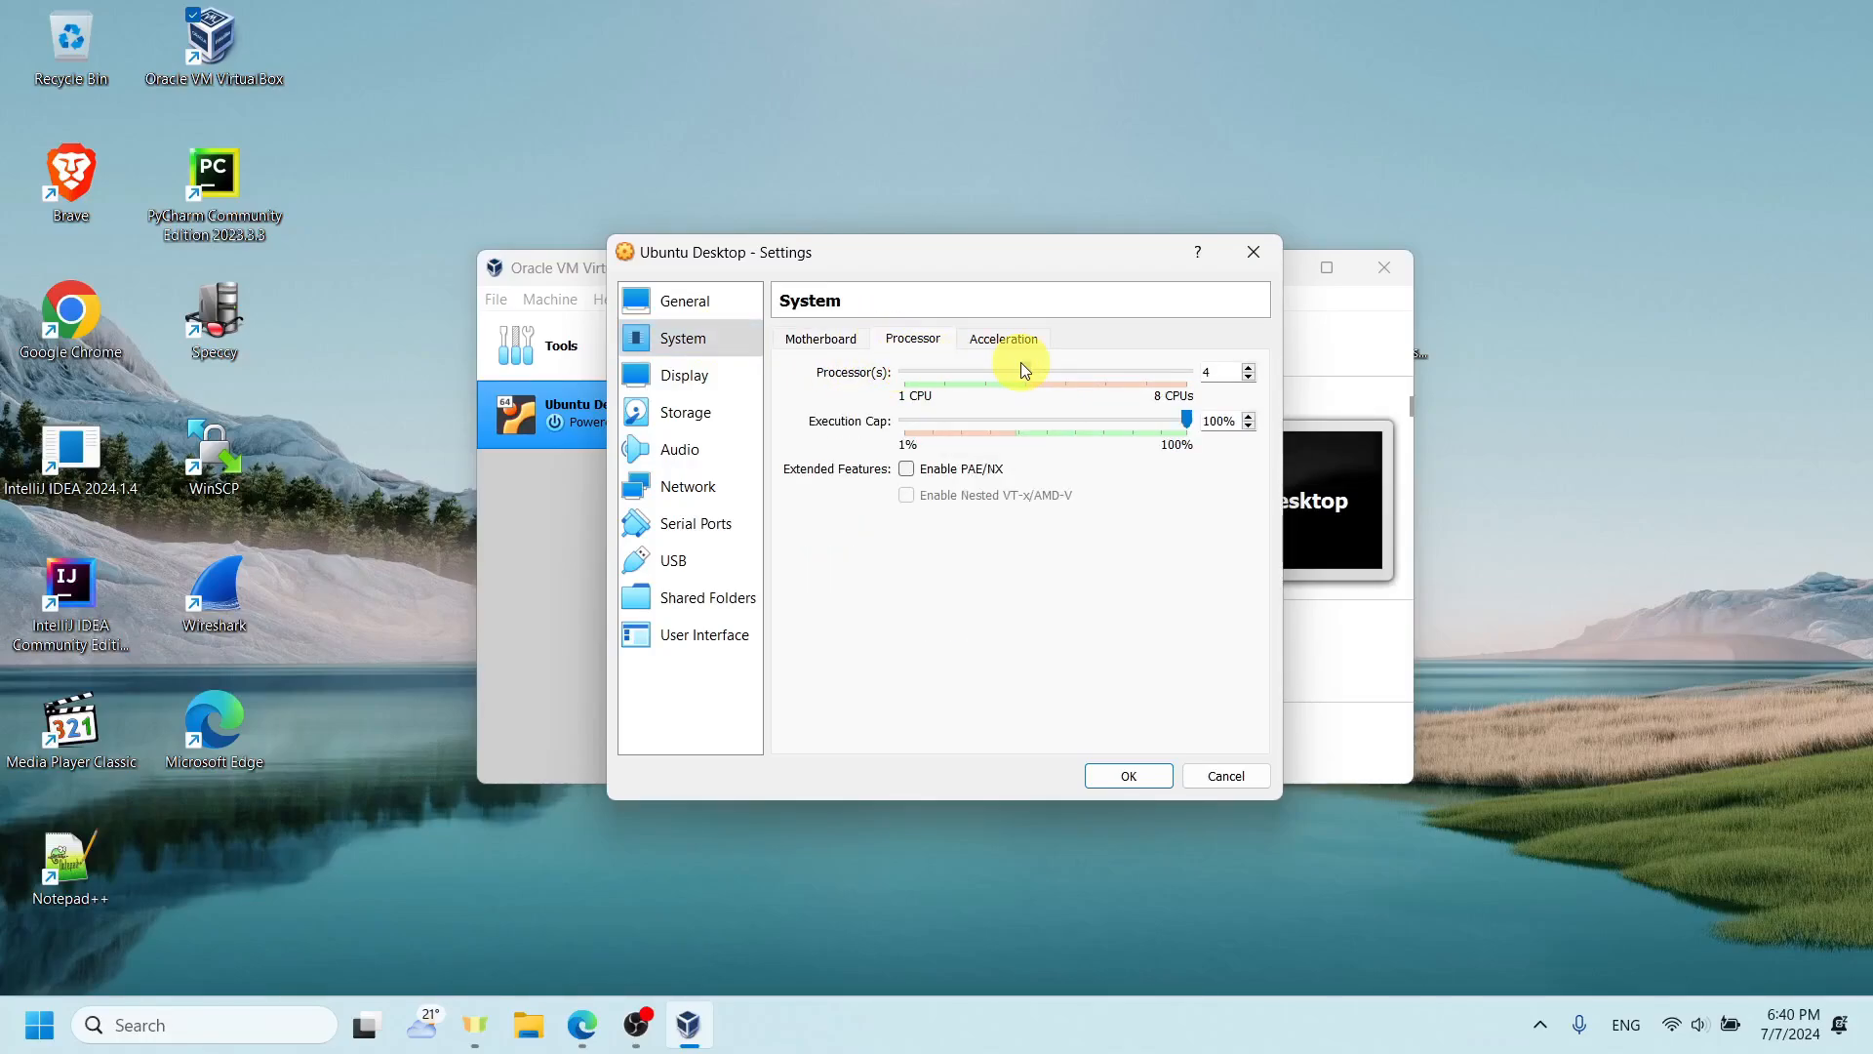
click(980, 346)
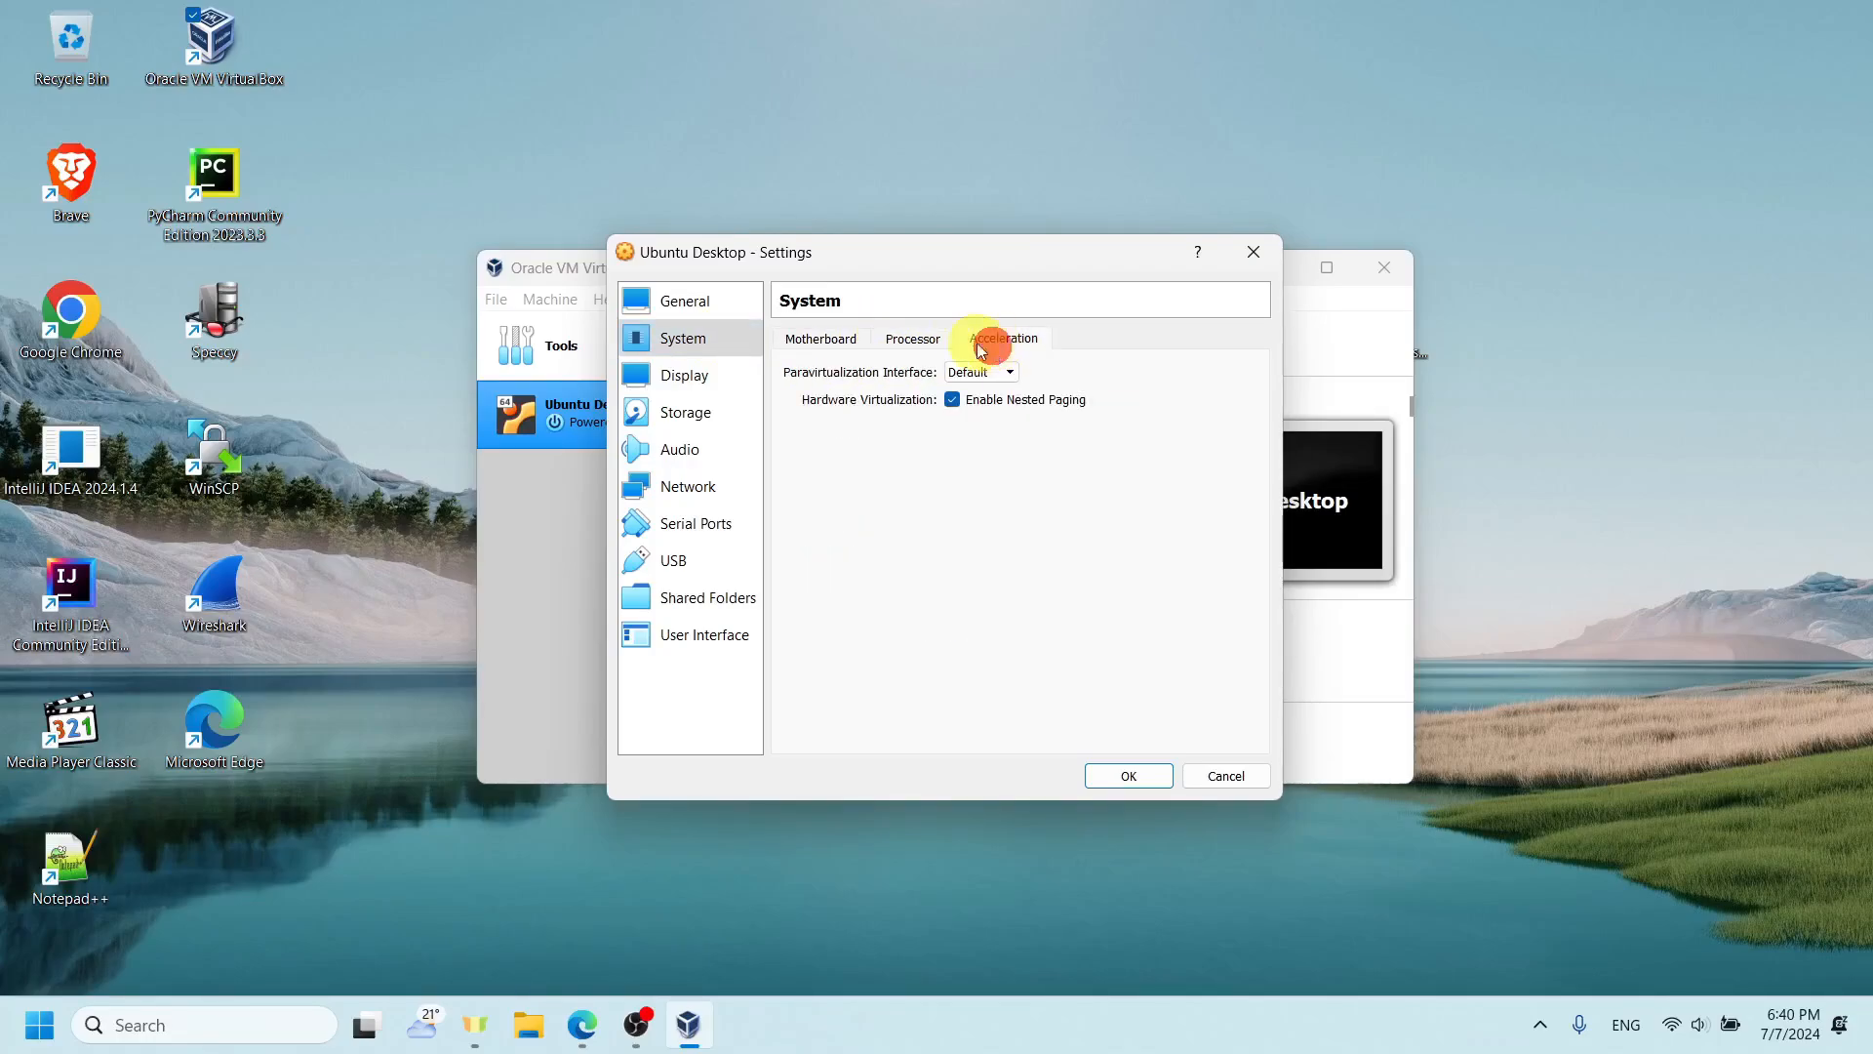
click(846, 338)
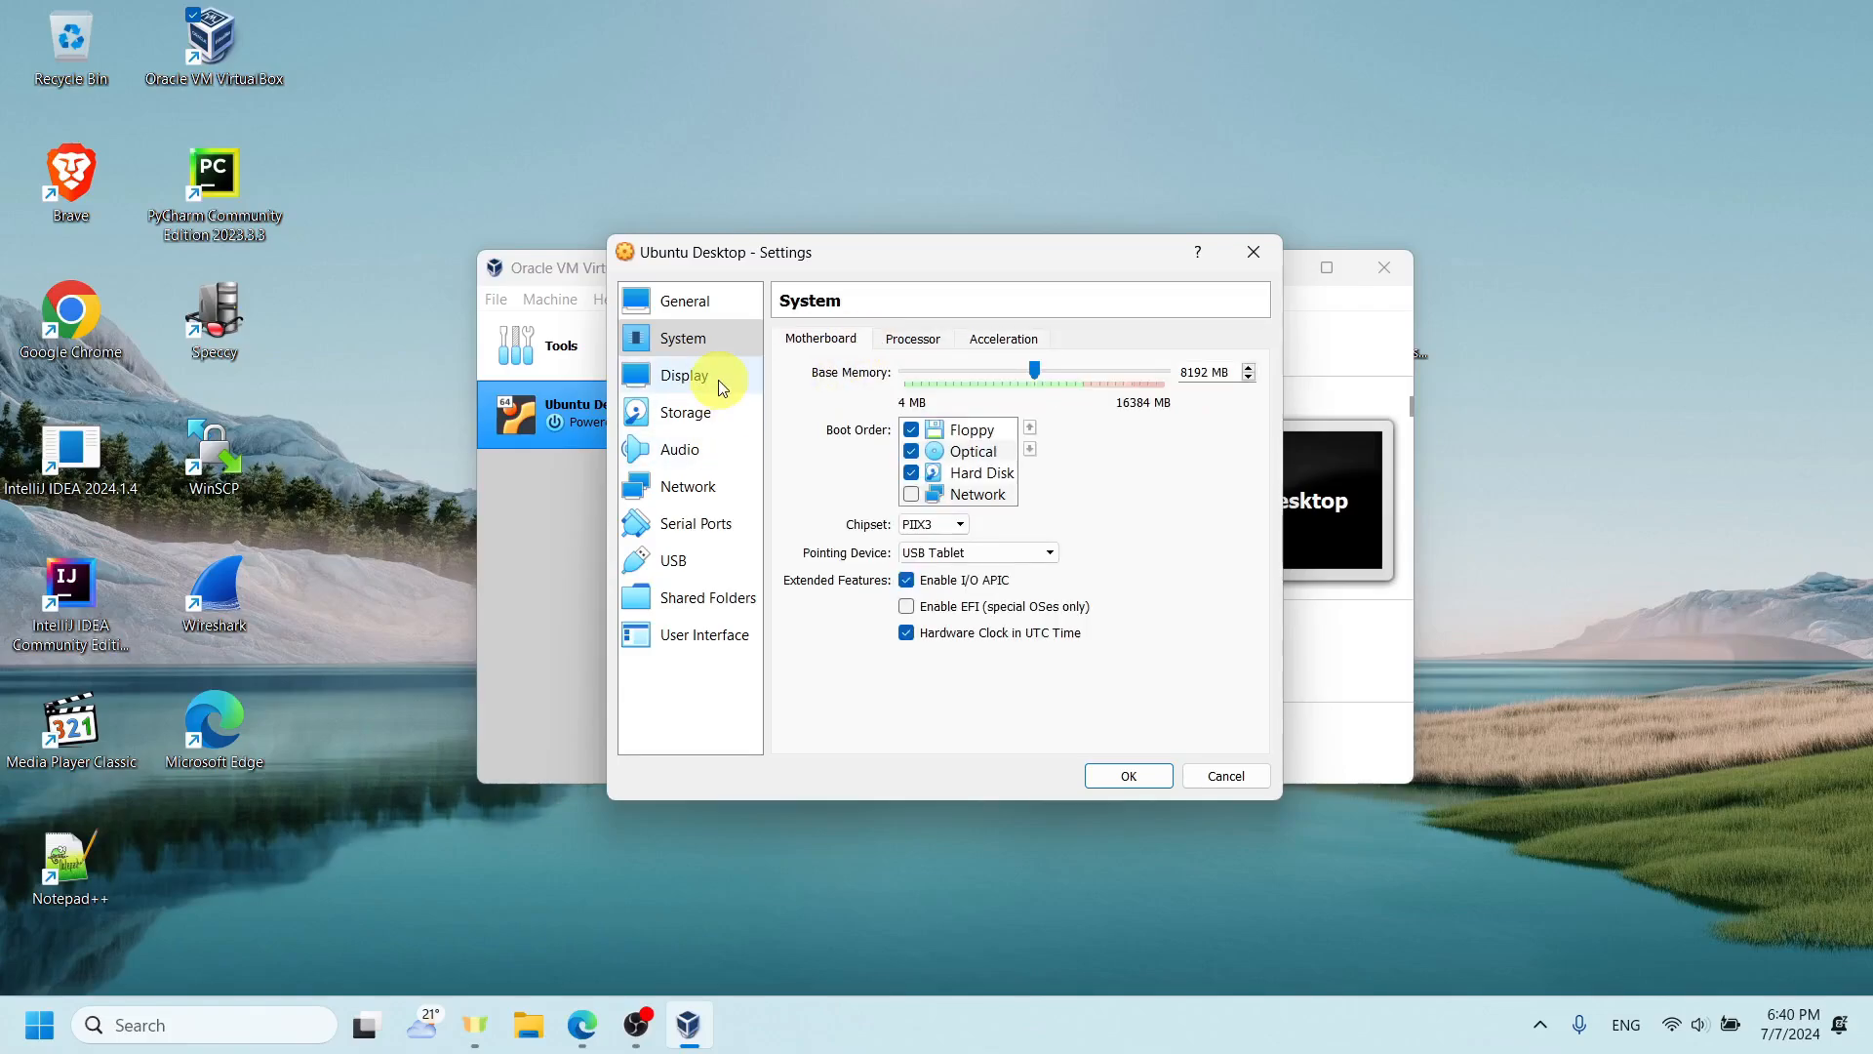
- Load ubuntu-22.04.4-desktop-amd64.iso from the Desktop folder into the empty IDE optical drive
click(717, 411)
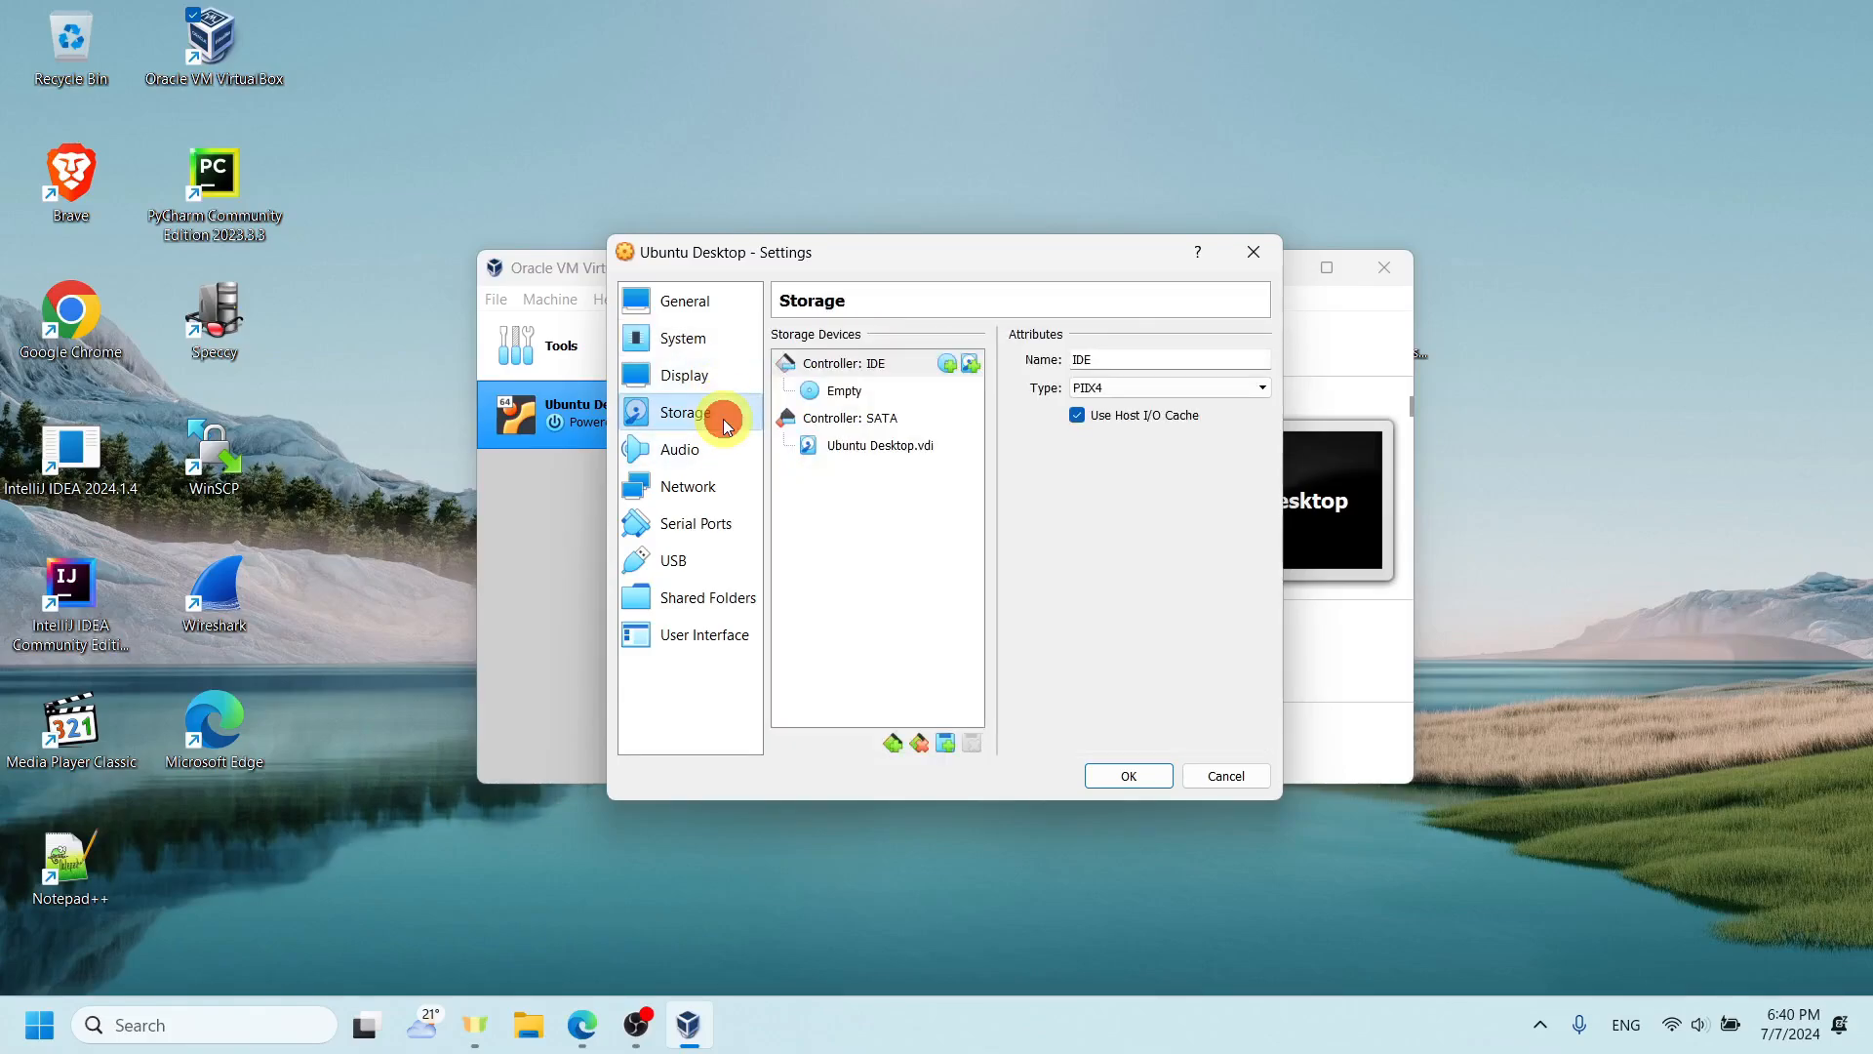
click(836, 392)
click(1258, 364)
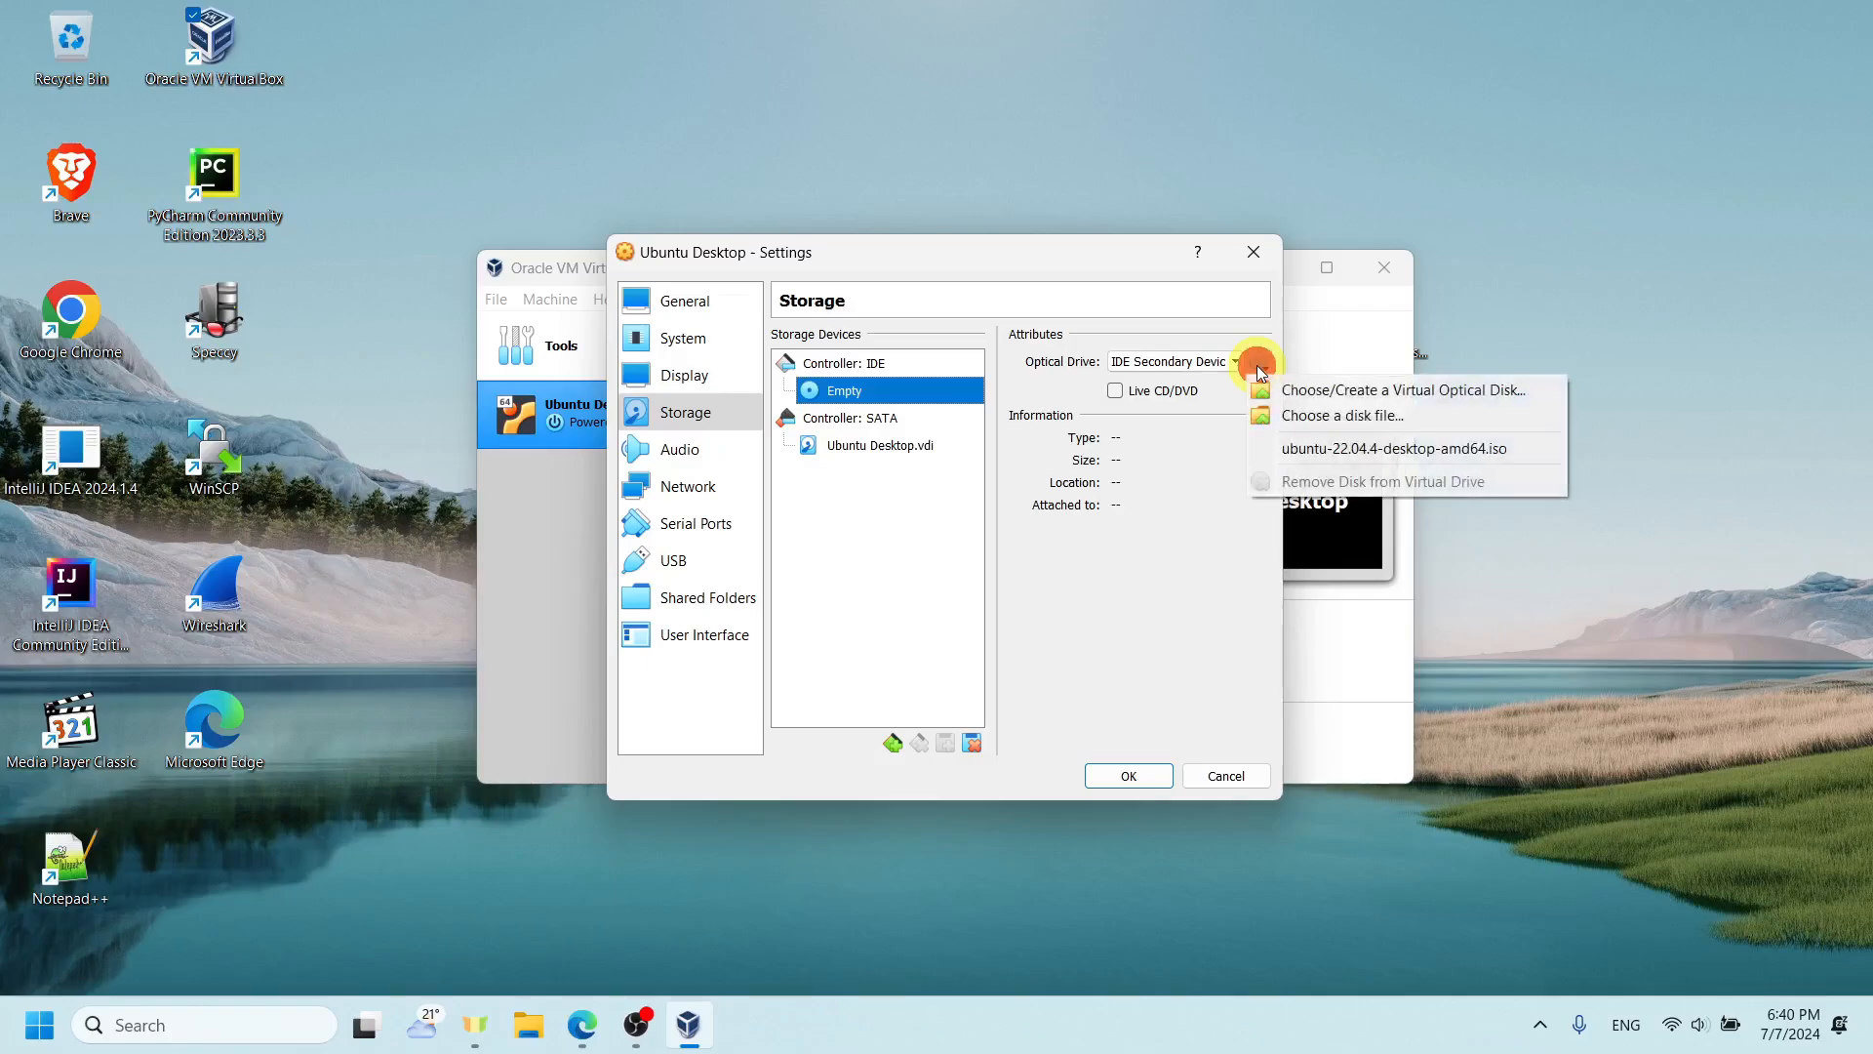
click(1265, 417)
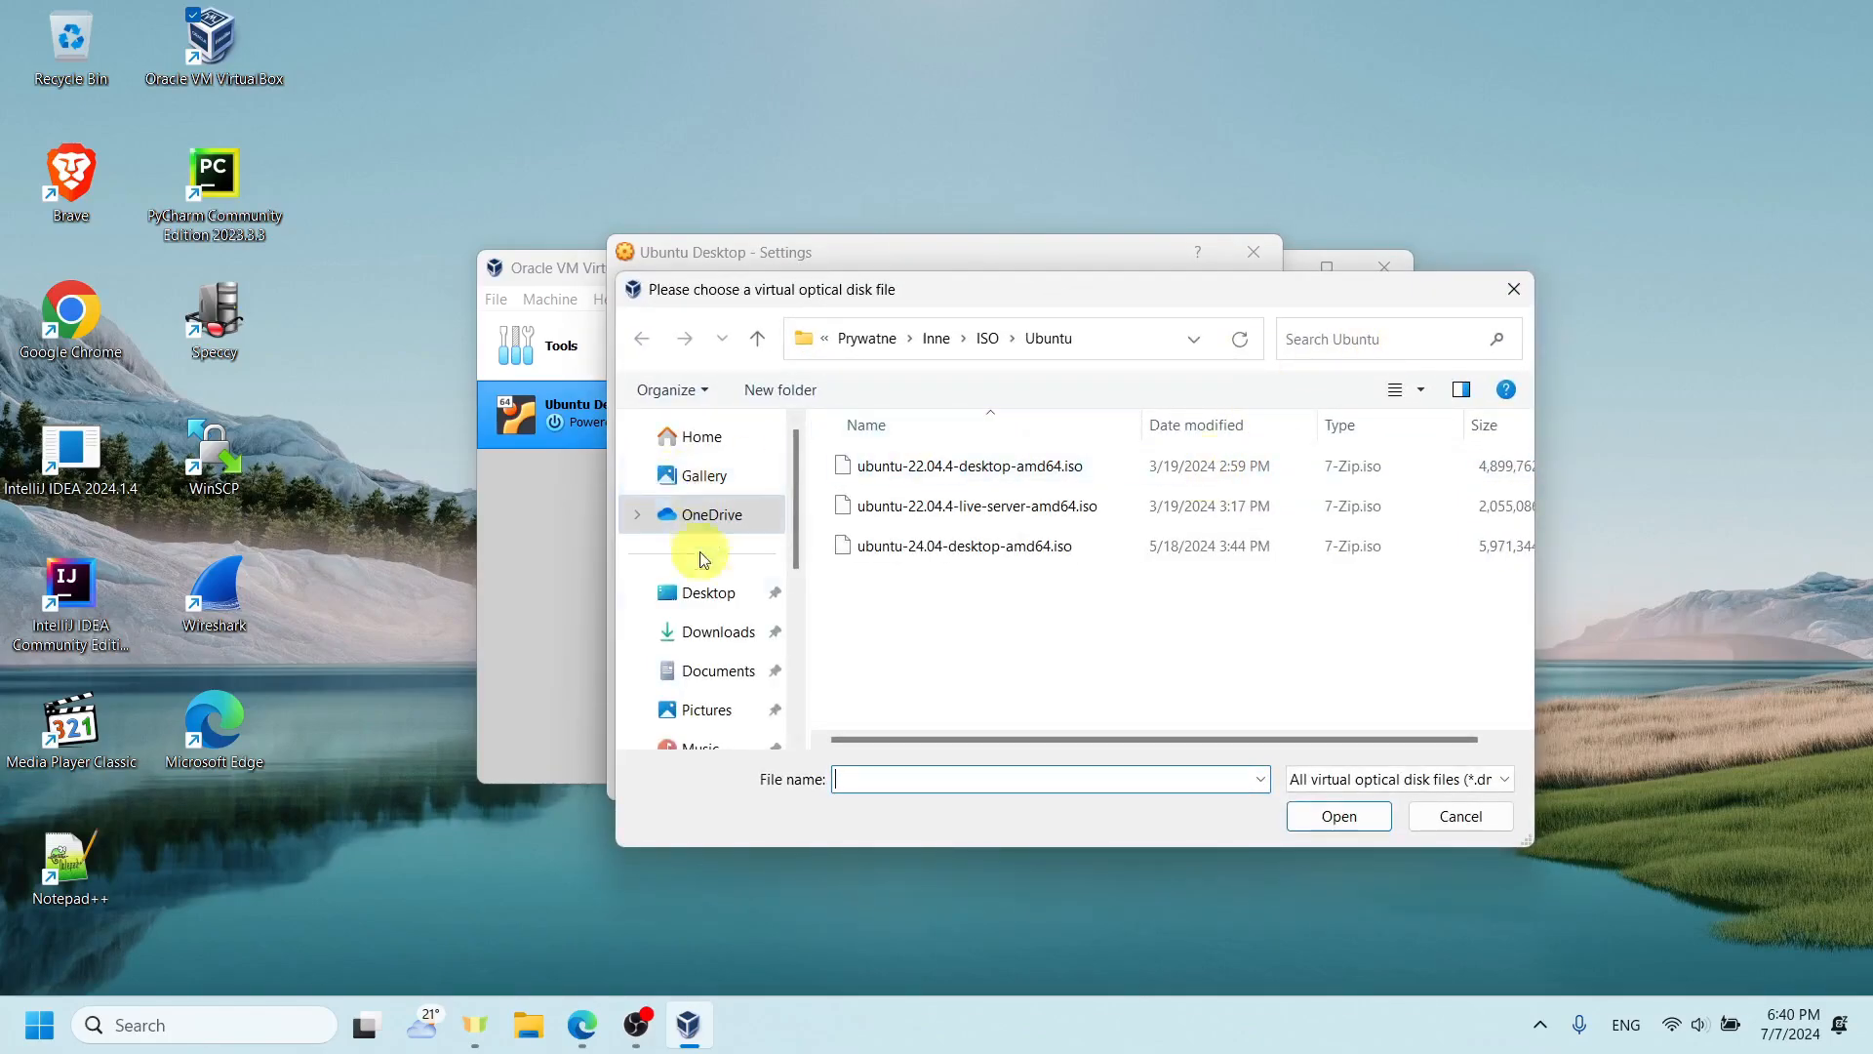
click(707, 593)
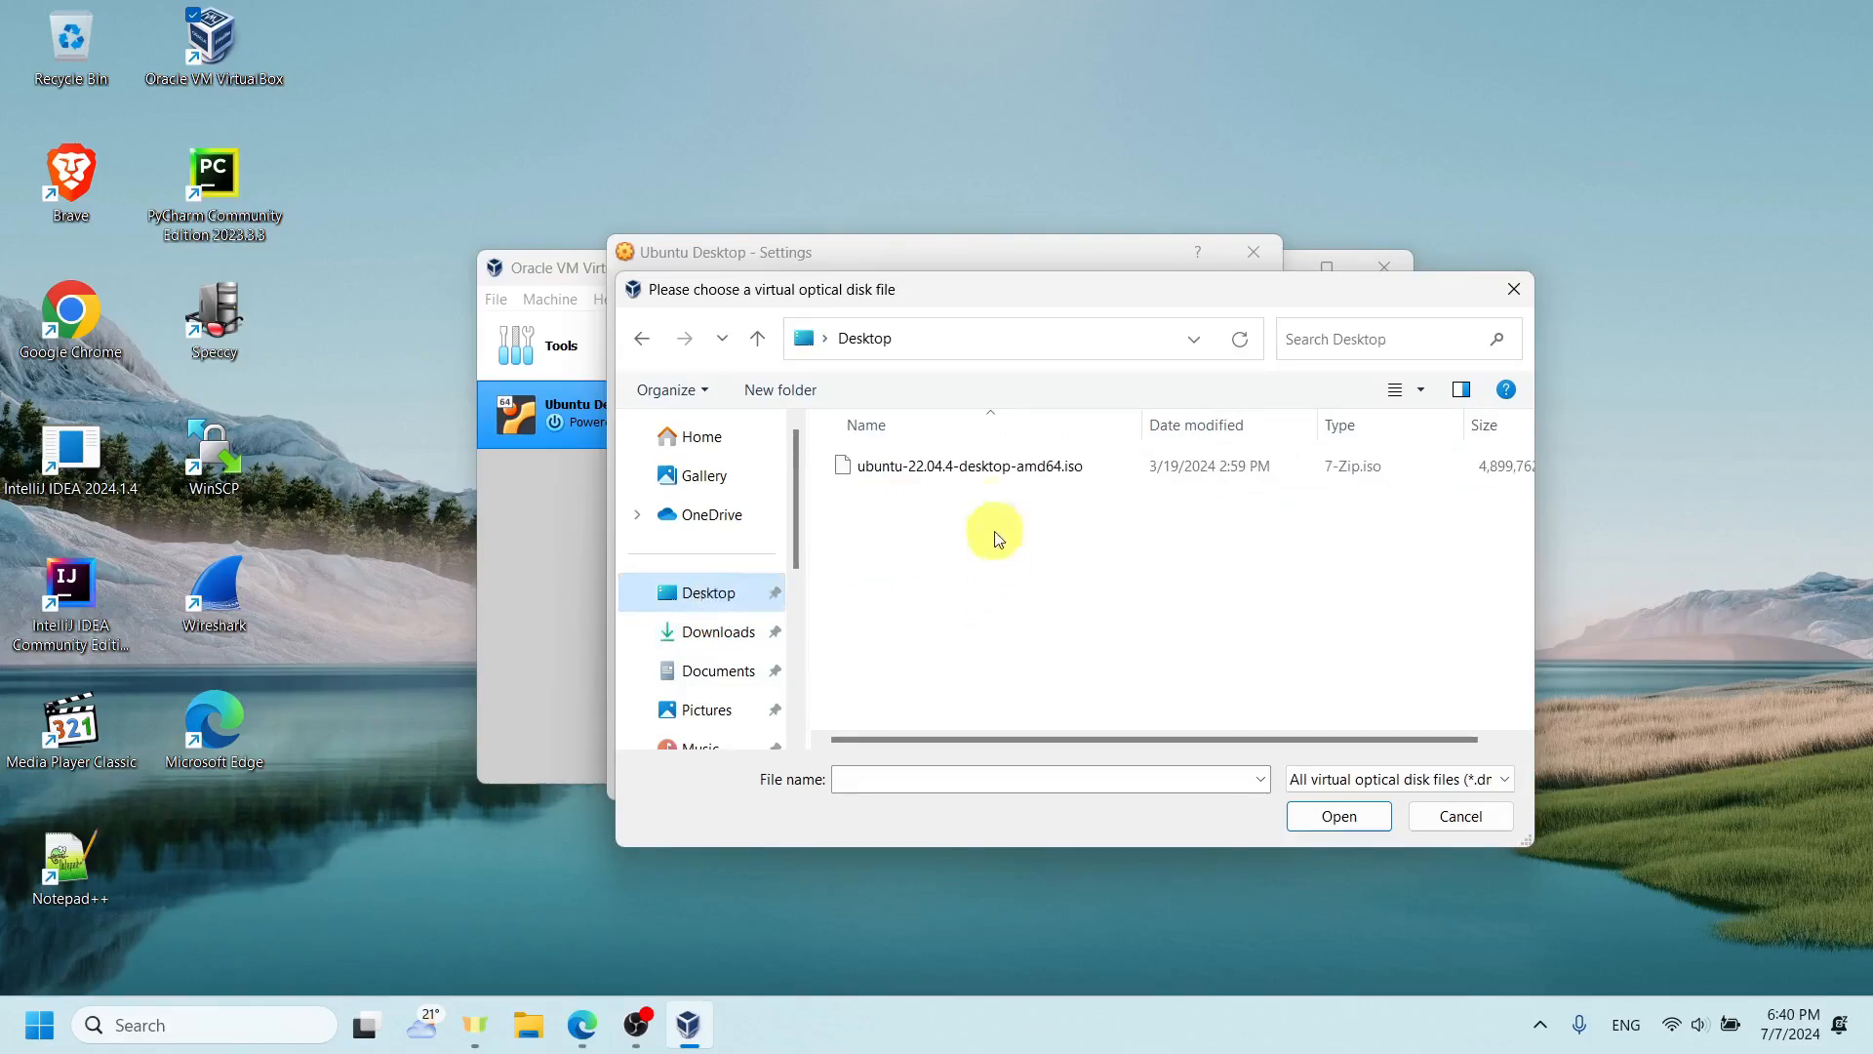
double_click(999, 474)
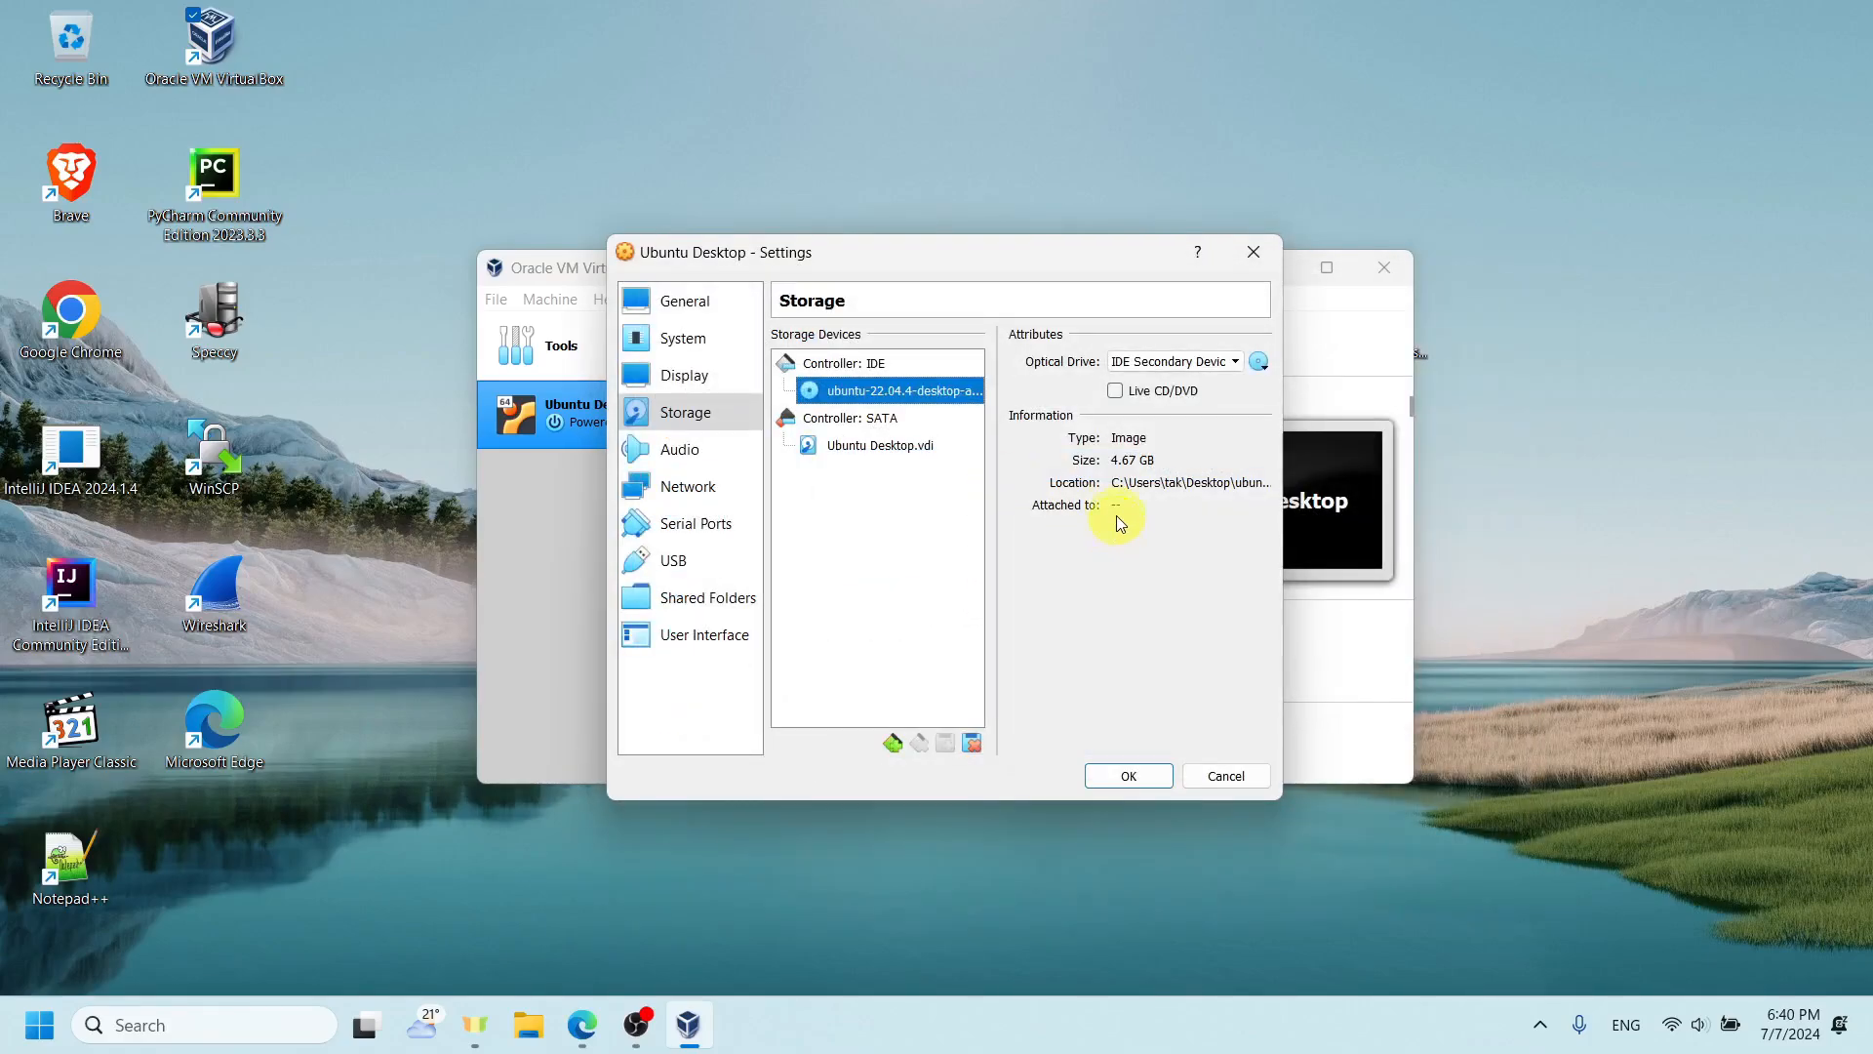
- Move the settings window out of the way and place the Ubuntu ISO file in free desktop space beside the VirtualBox Manager
drag(1110, 252, 1143, 507)
click(1225, 264)
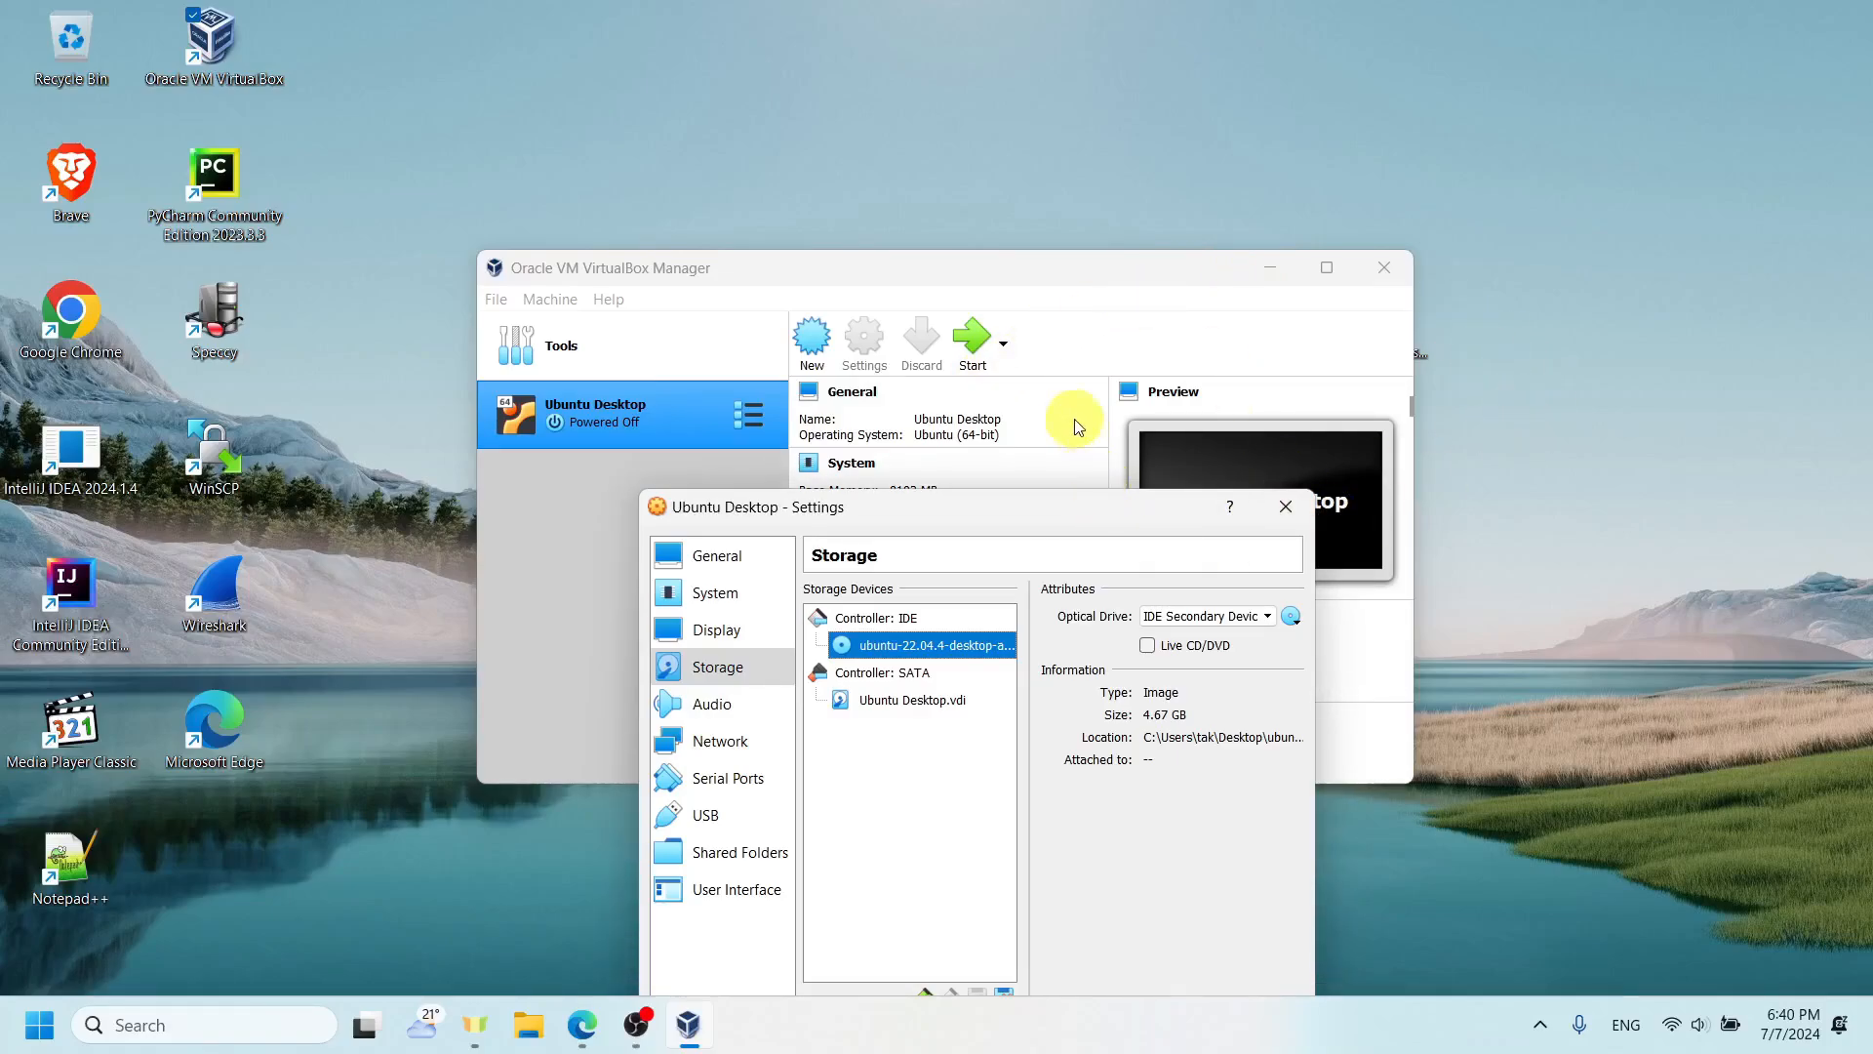
drag(1426, 348, 1631, 339)
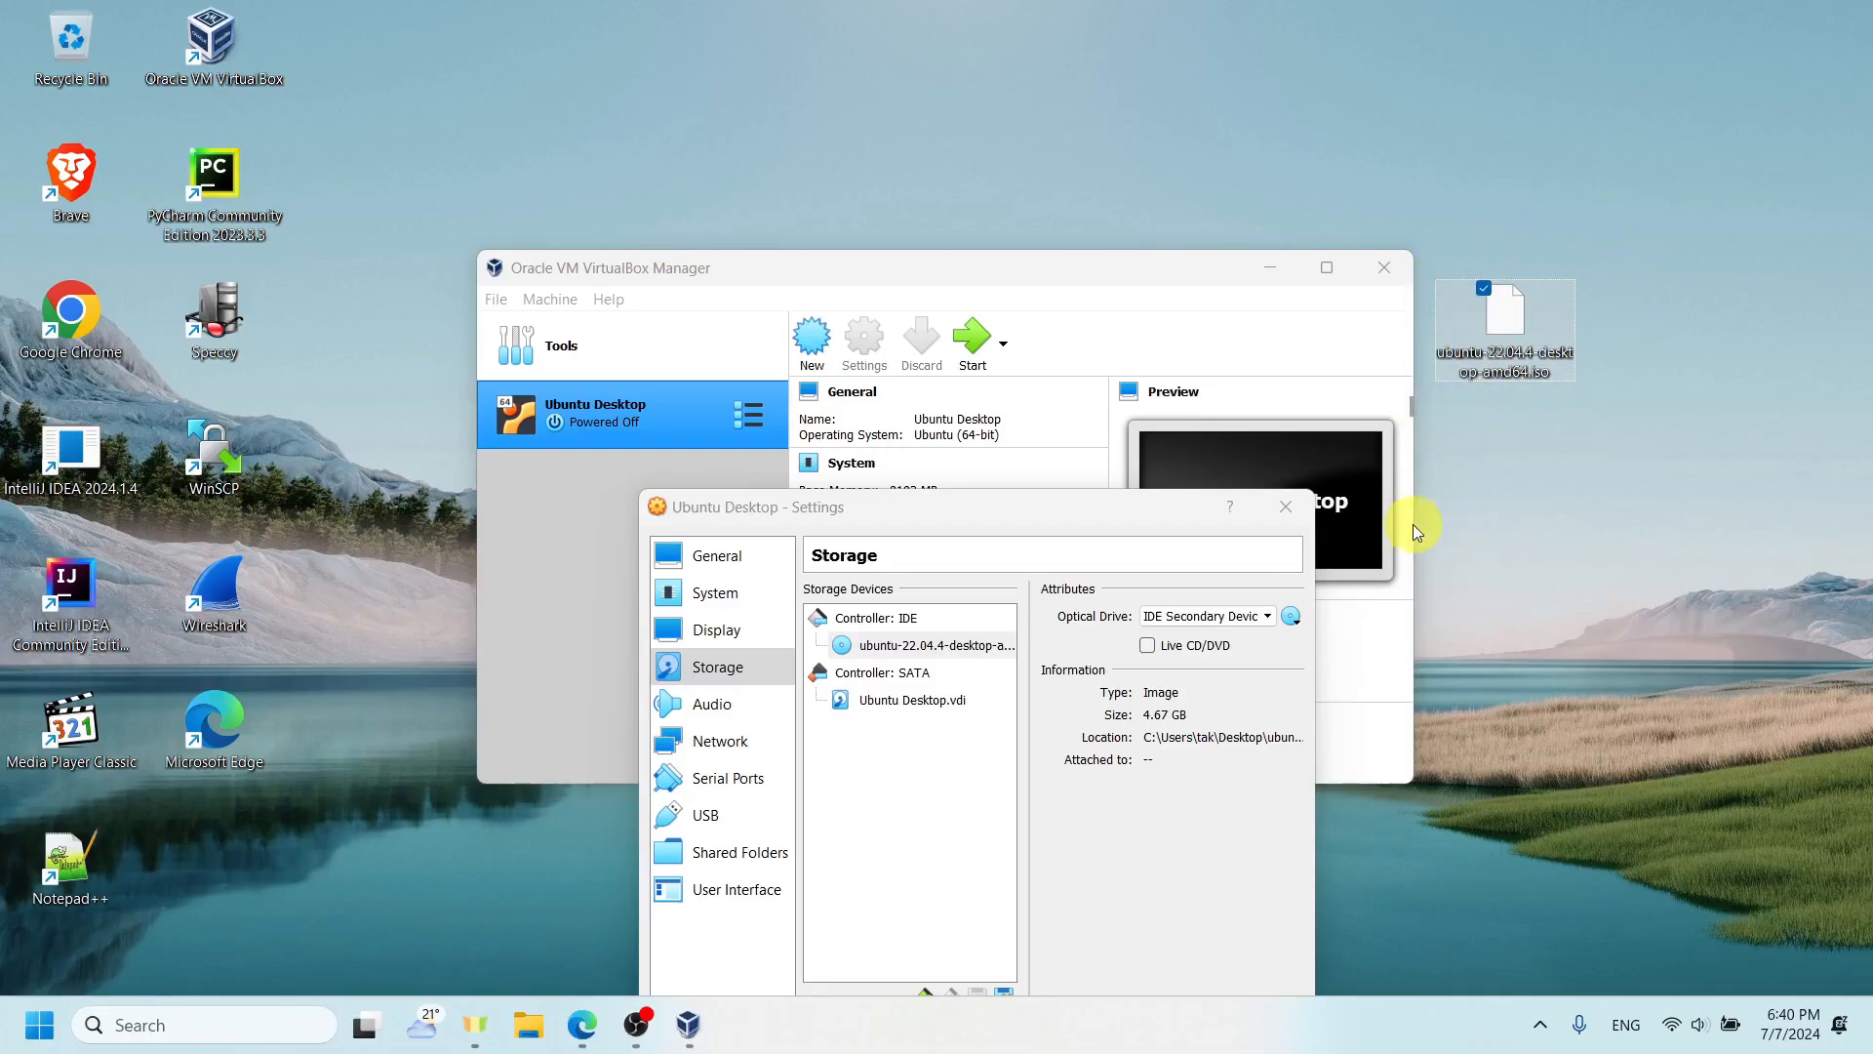
- Attach network Adapter 1 to Bridged Adapter and set its promiscuous mode to Allow All
click(766, 741)
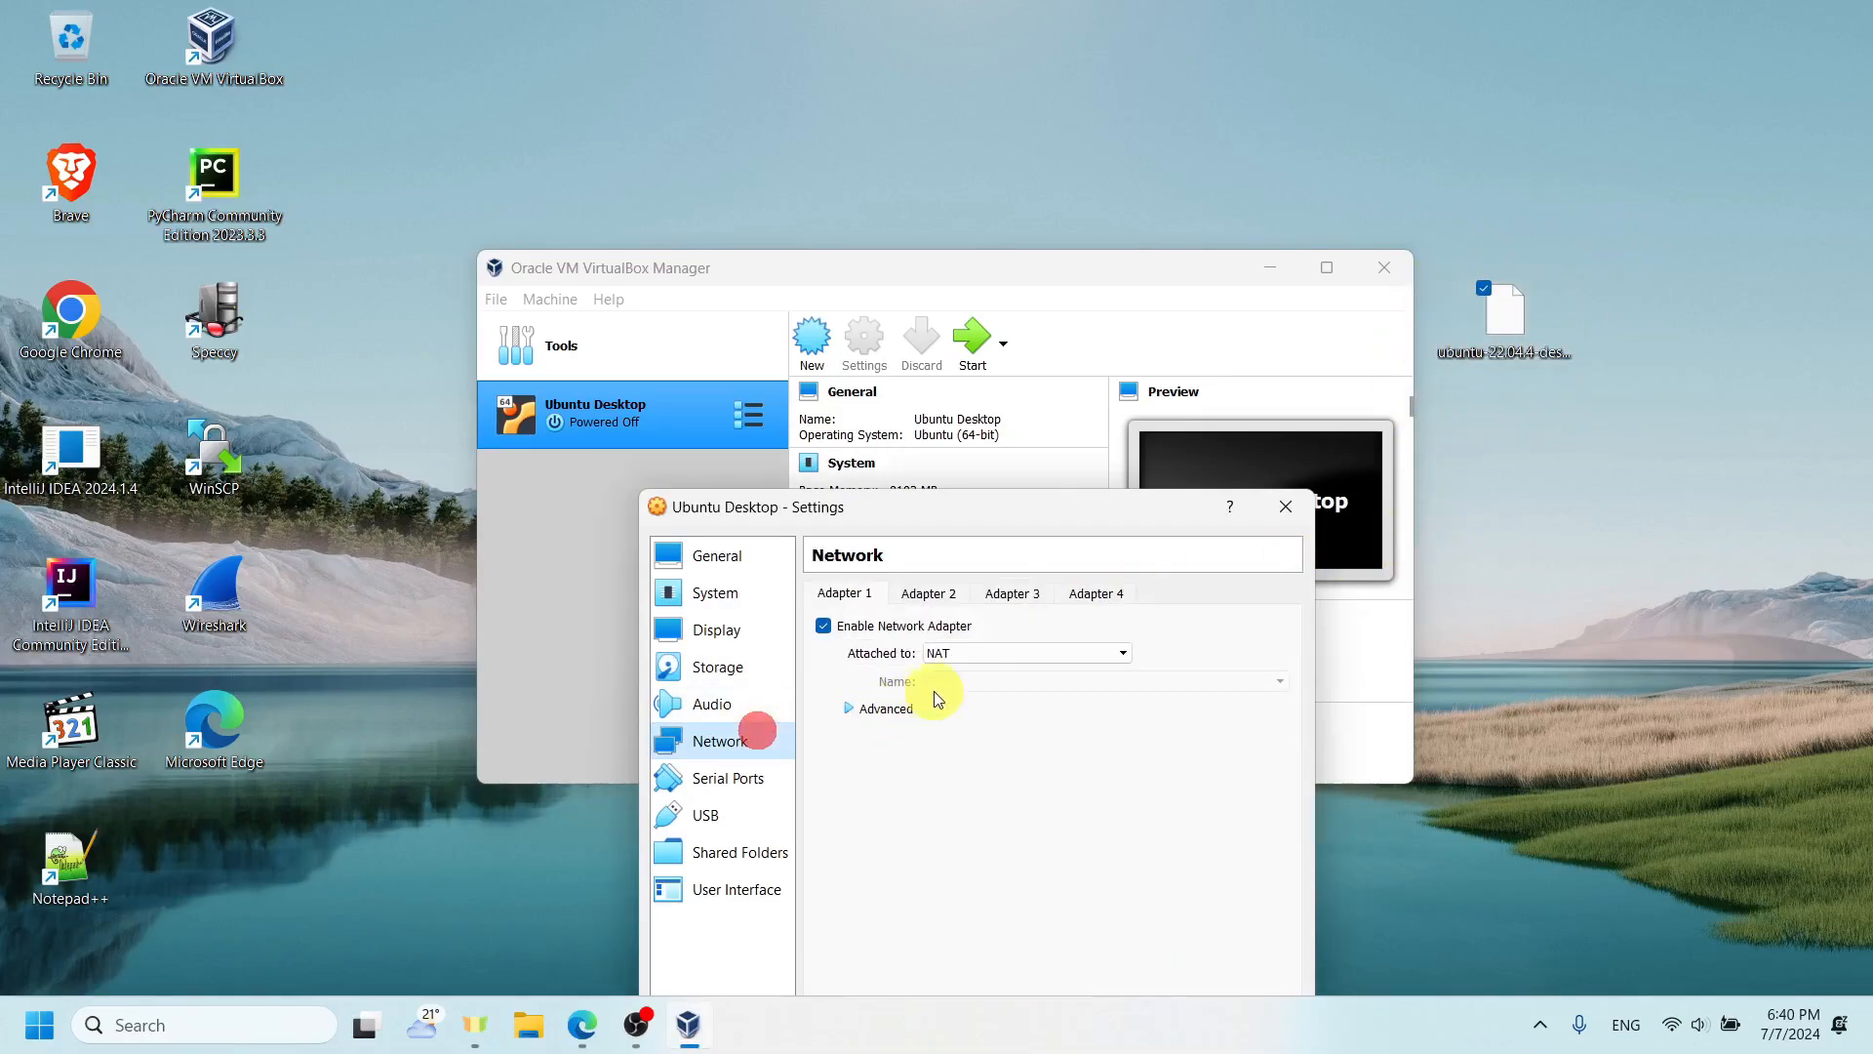
click(981, 651)
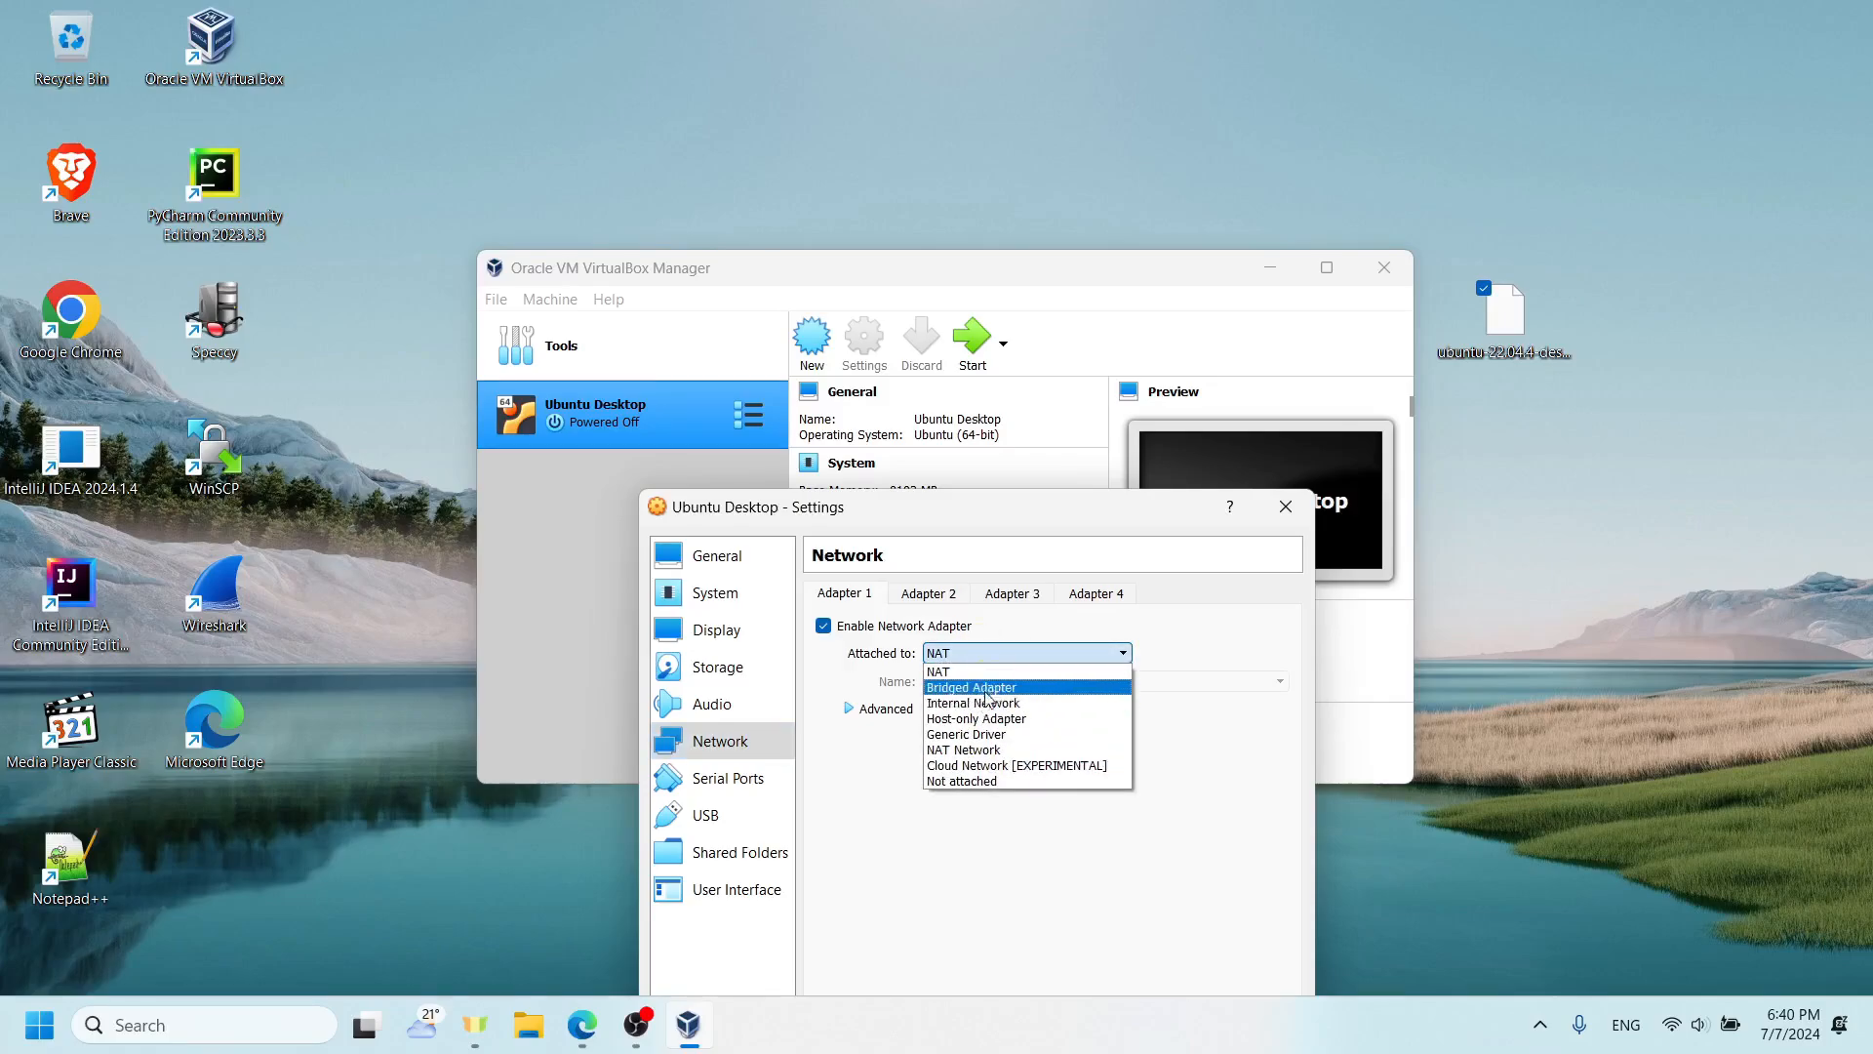
click(993, 689)
click(903, 709)
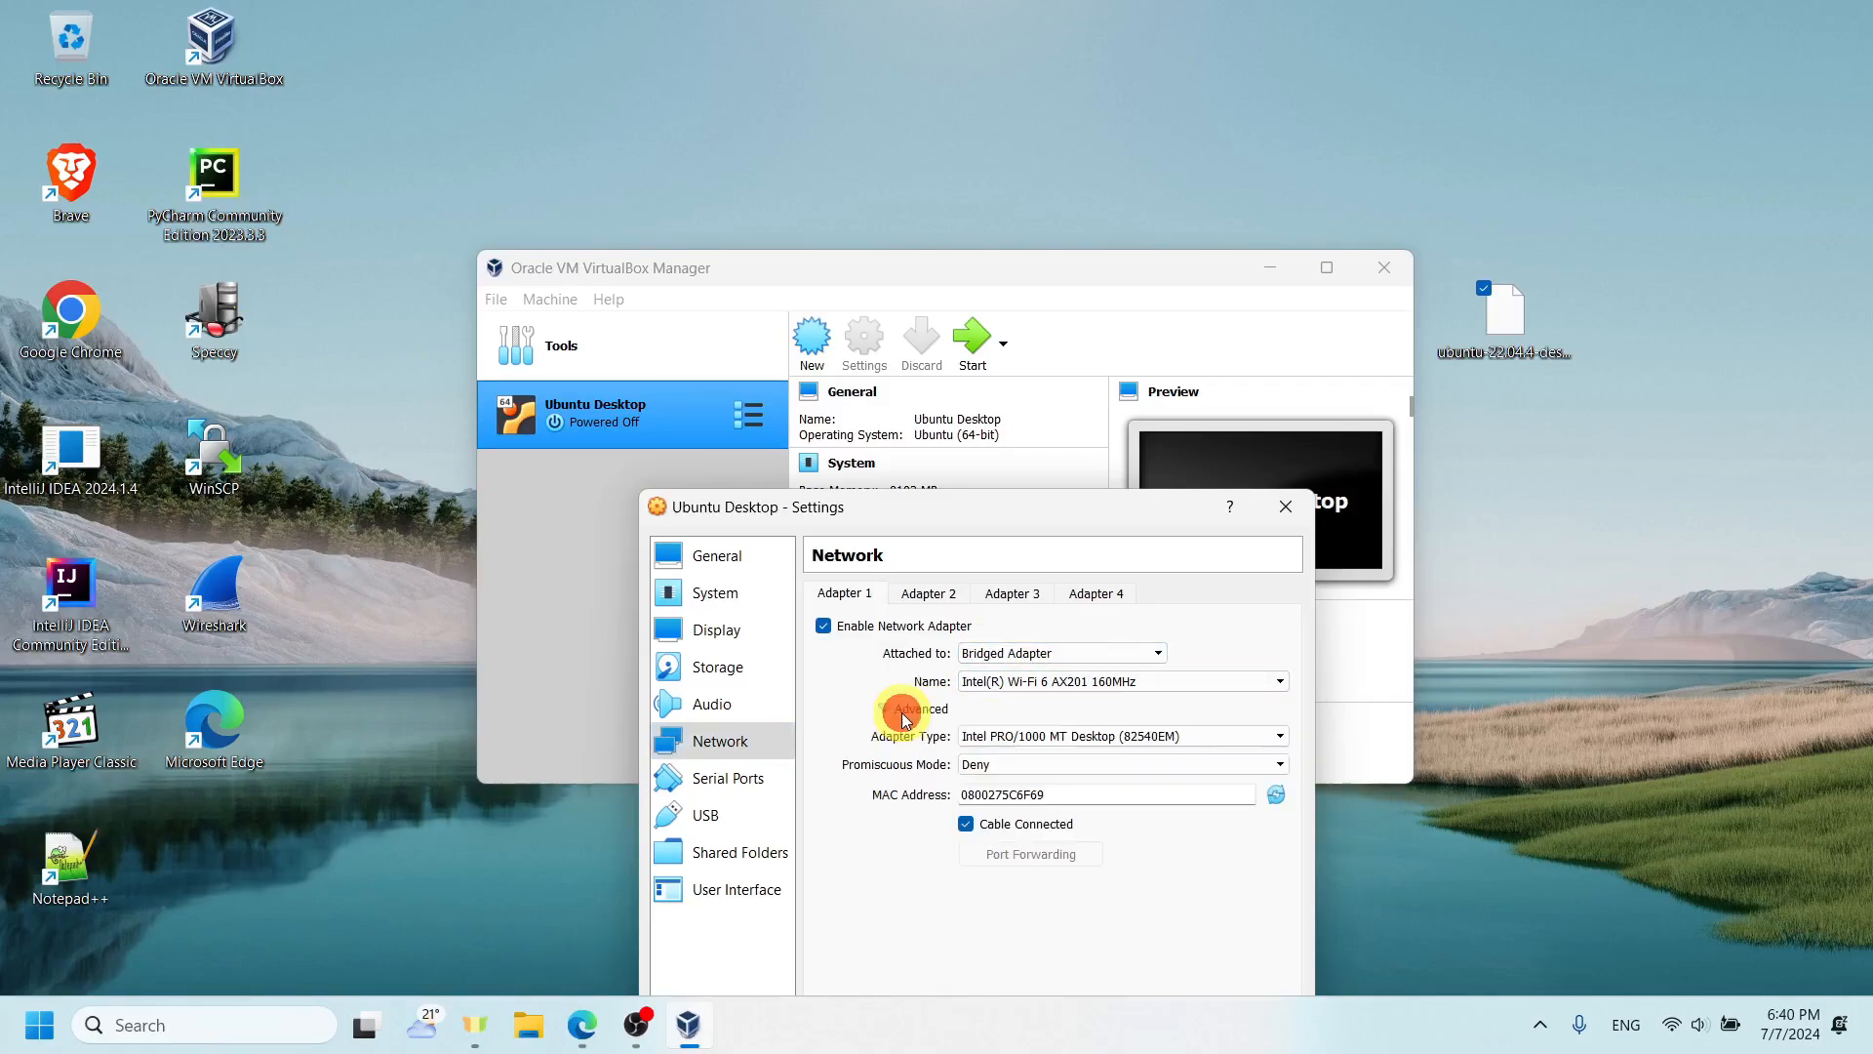
click(972, 763)
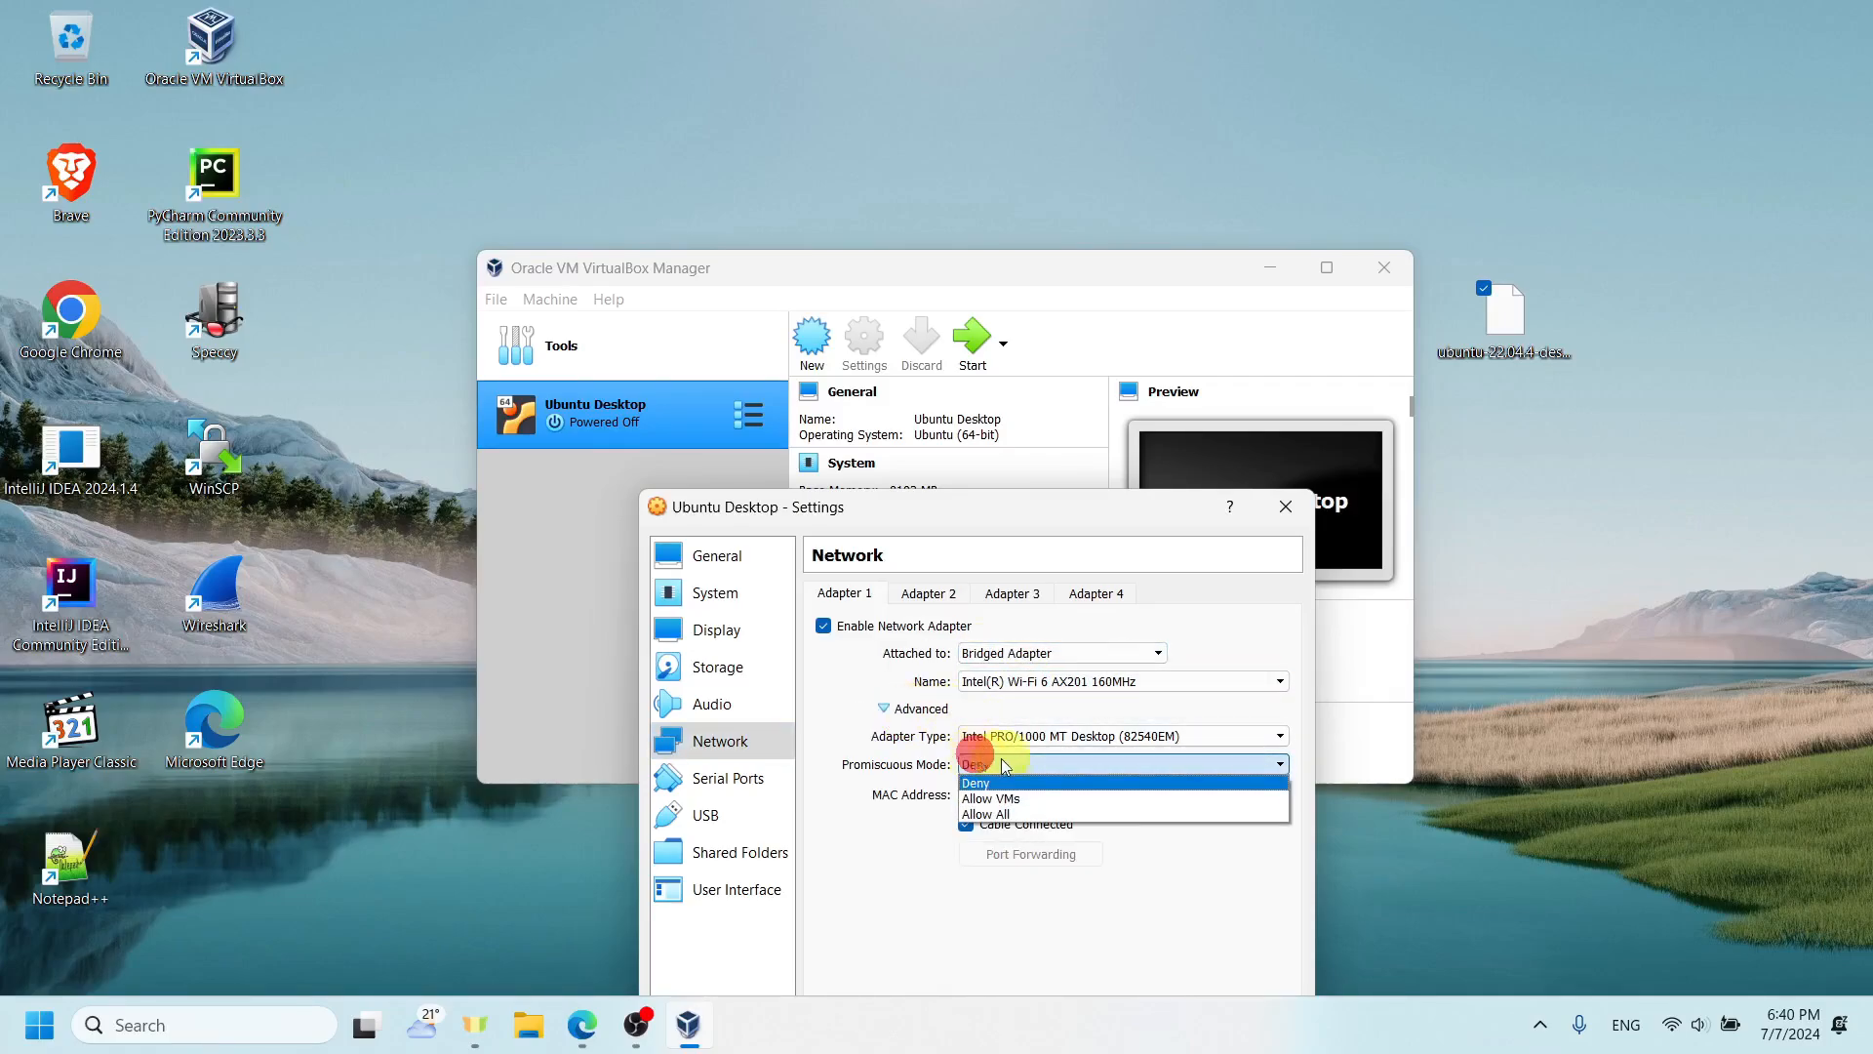
click(1021, 813)
- Enable network Adapter 2, attach it to Internal Network, and set its promiscuous mode to Allow All
click(919, 595)
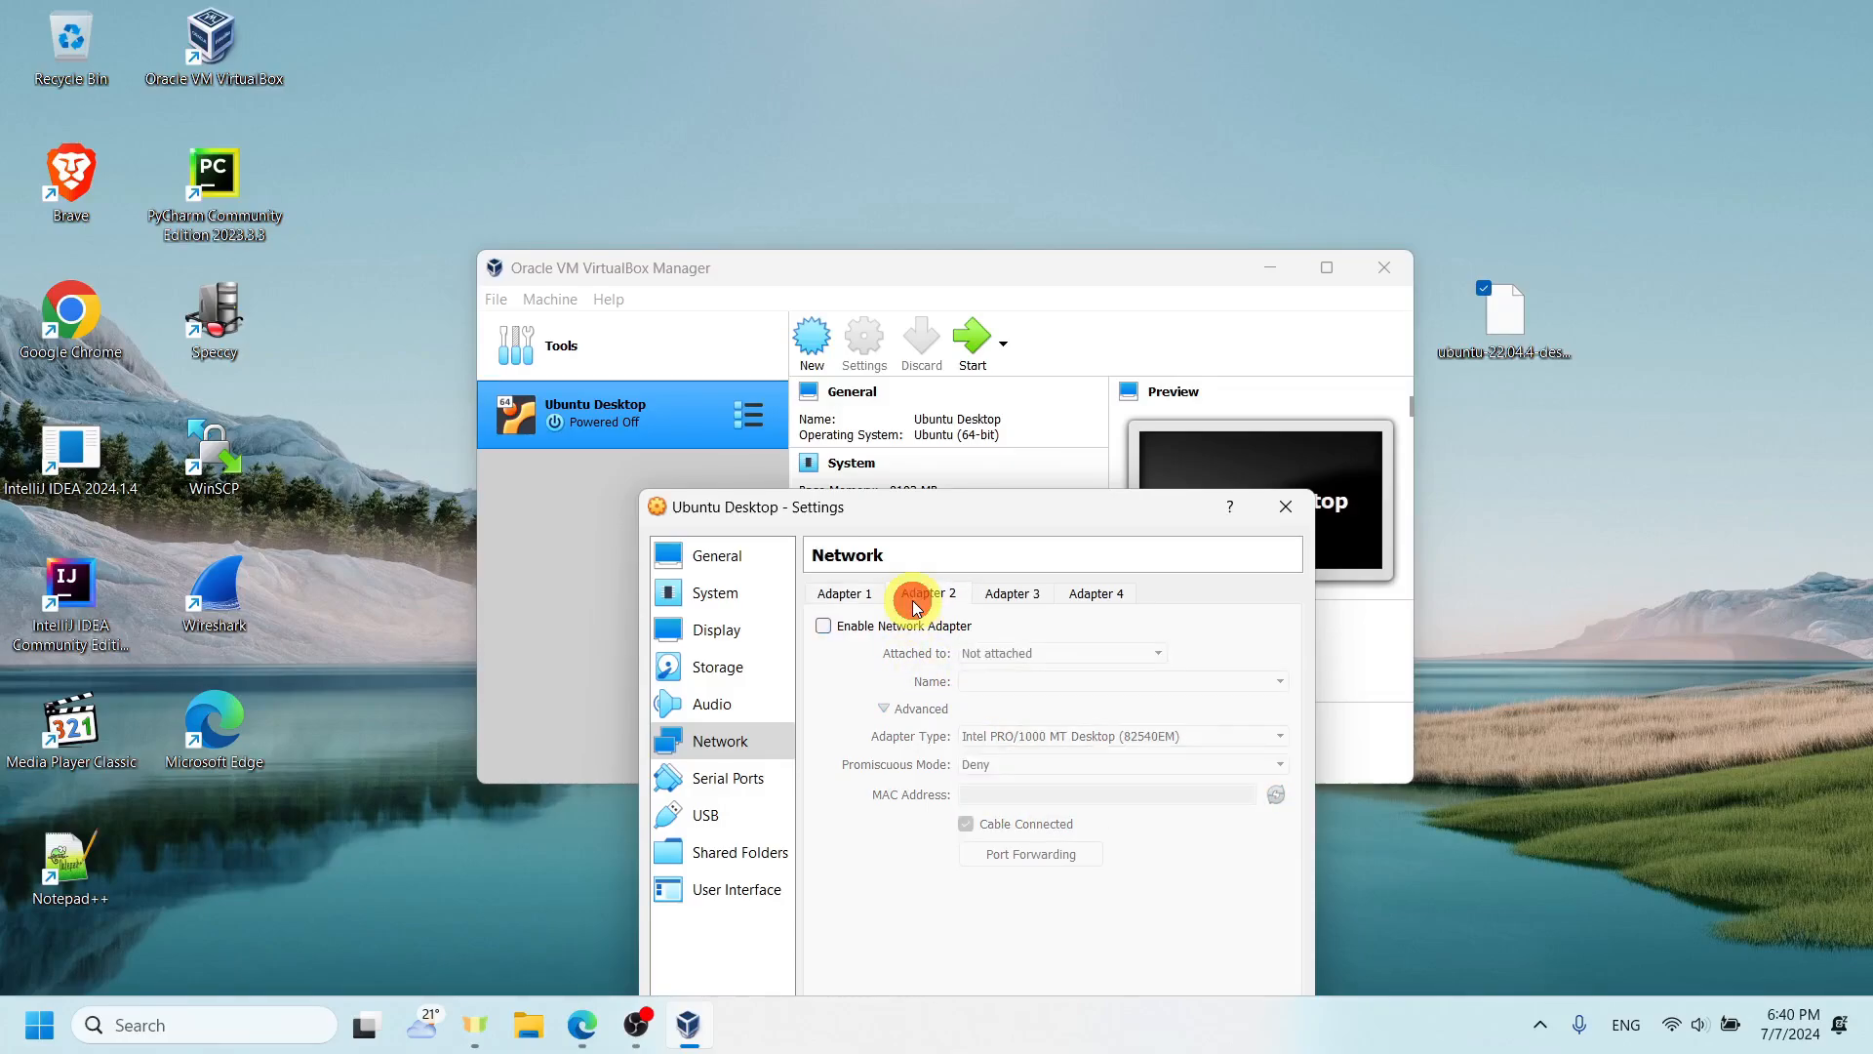
click(927, 627)
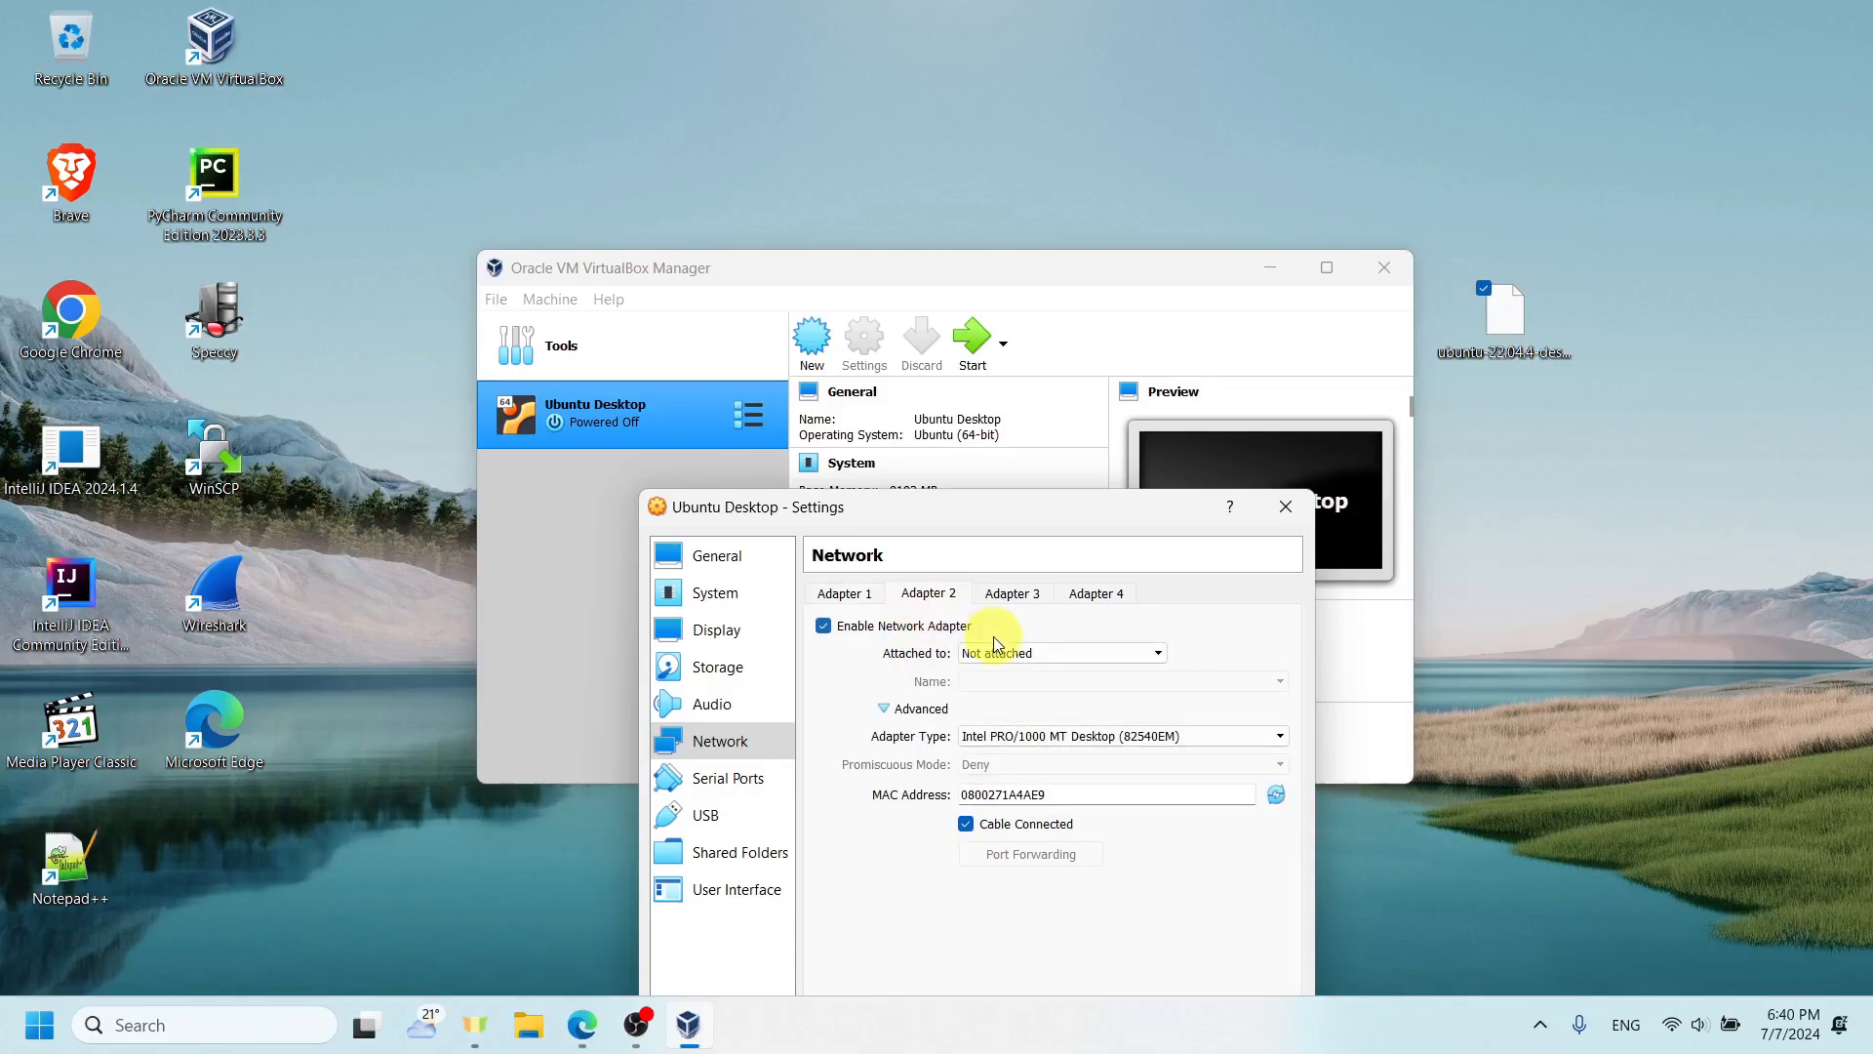
click(997, 653)
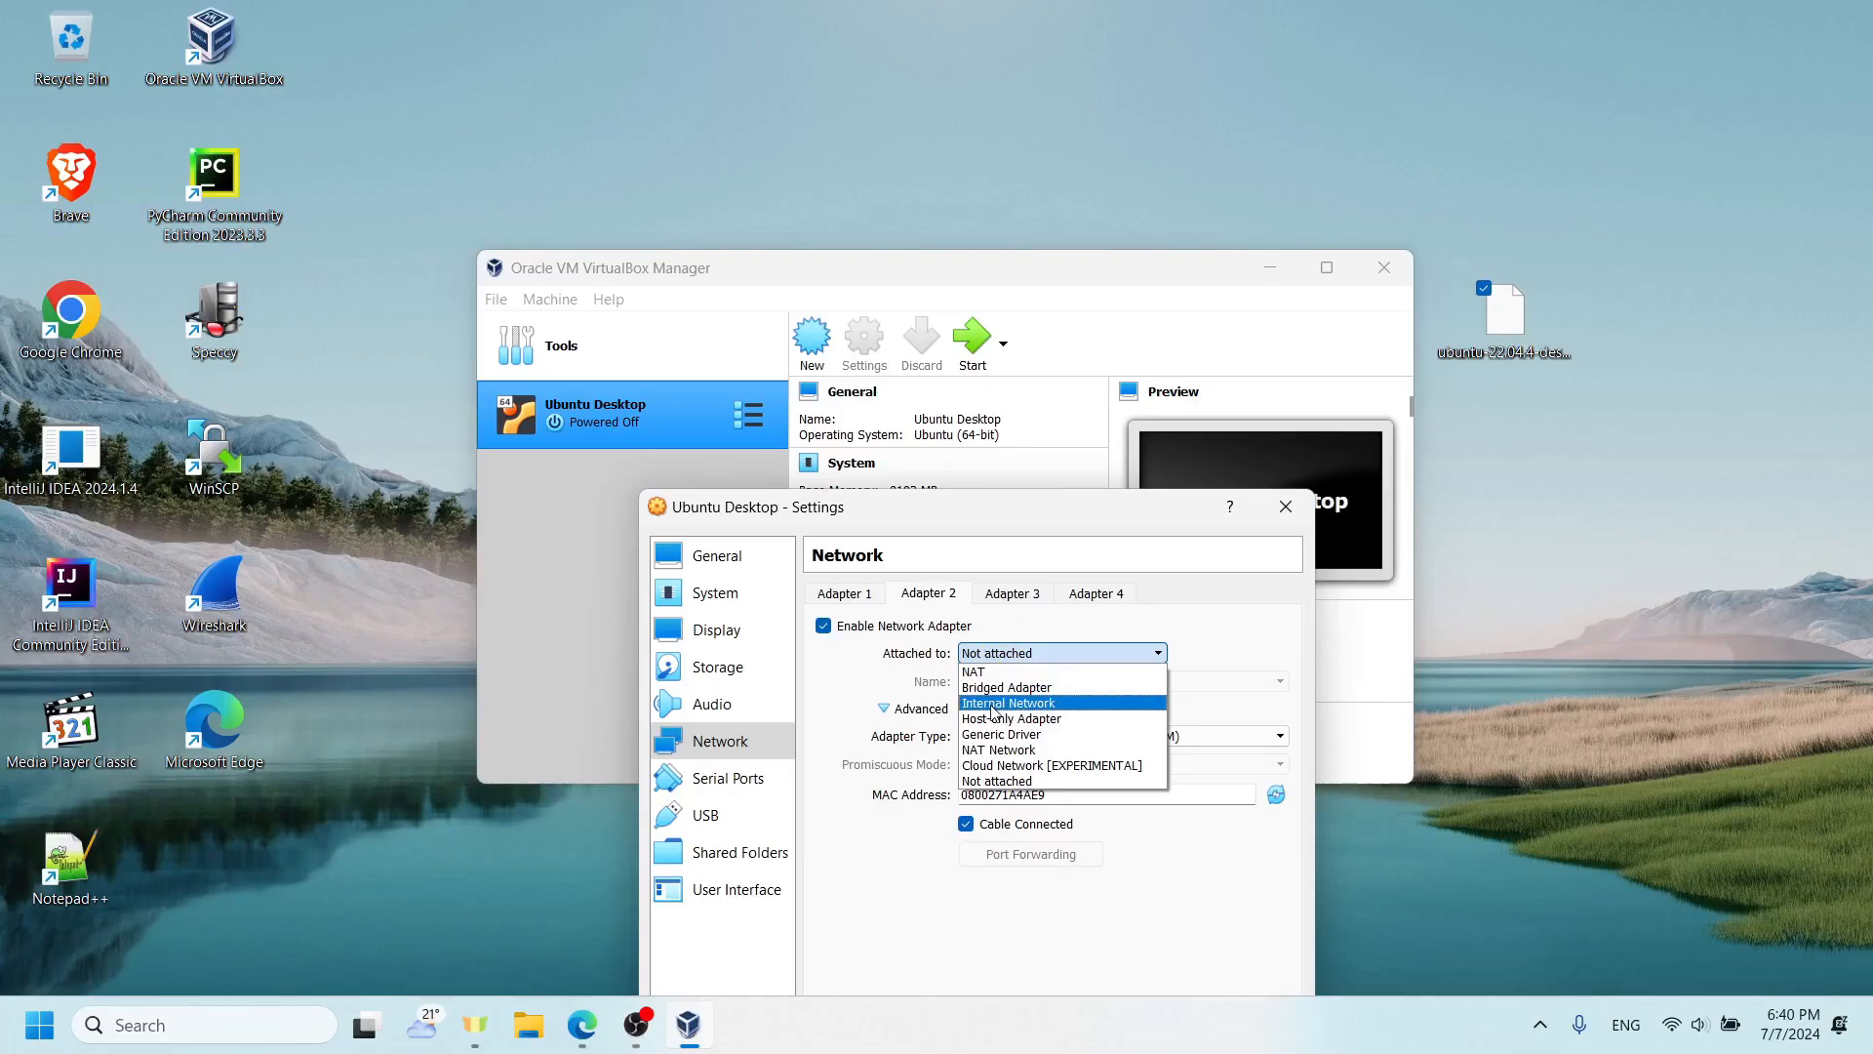
click(994, 704)
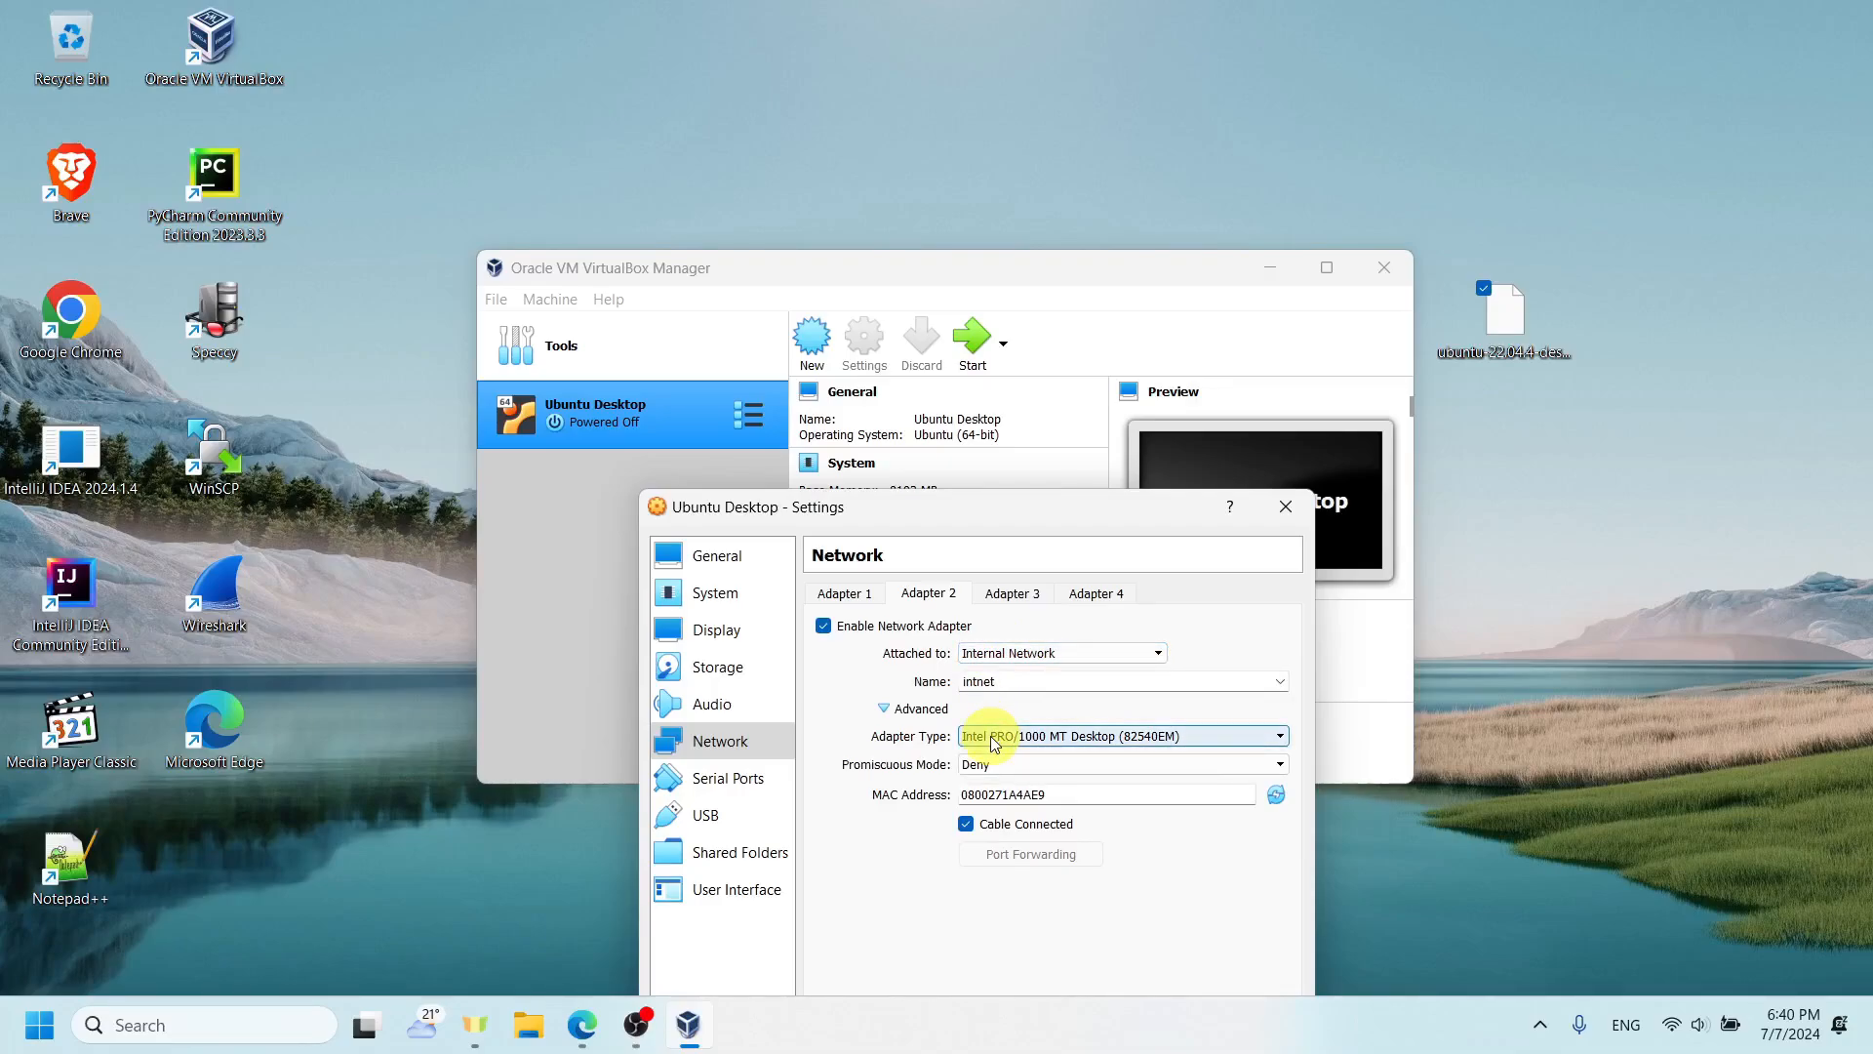
click(1003, 765)
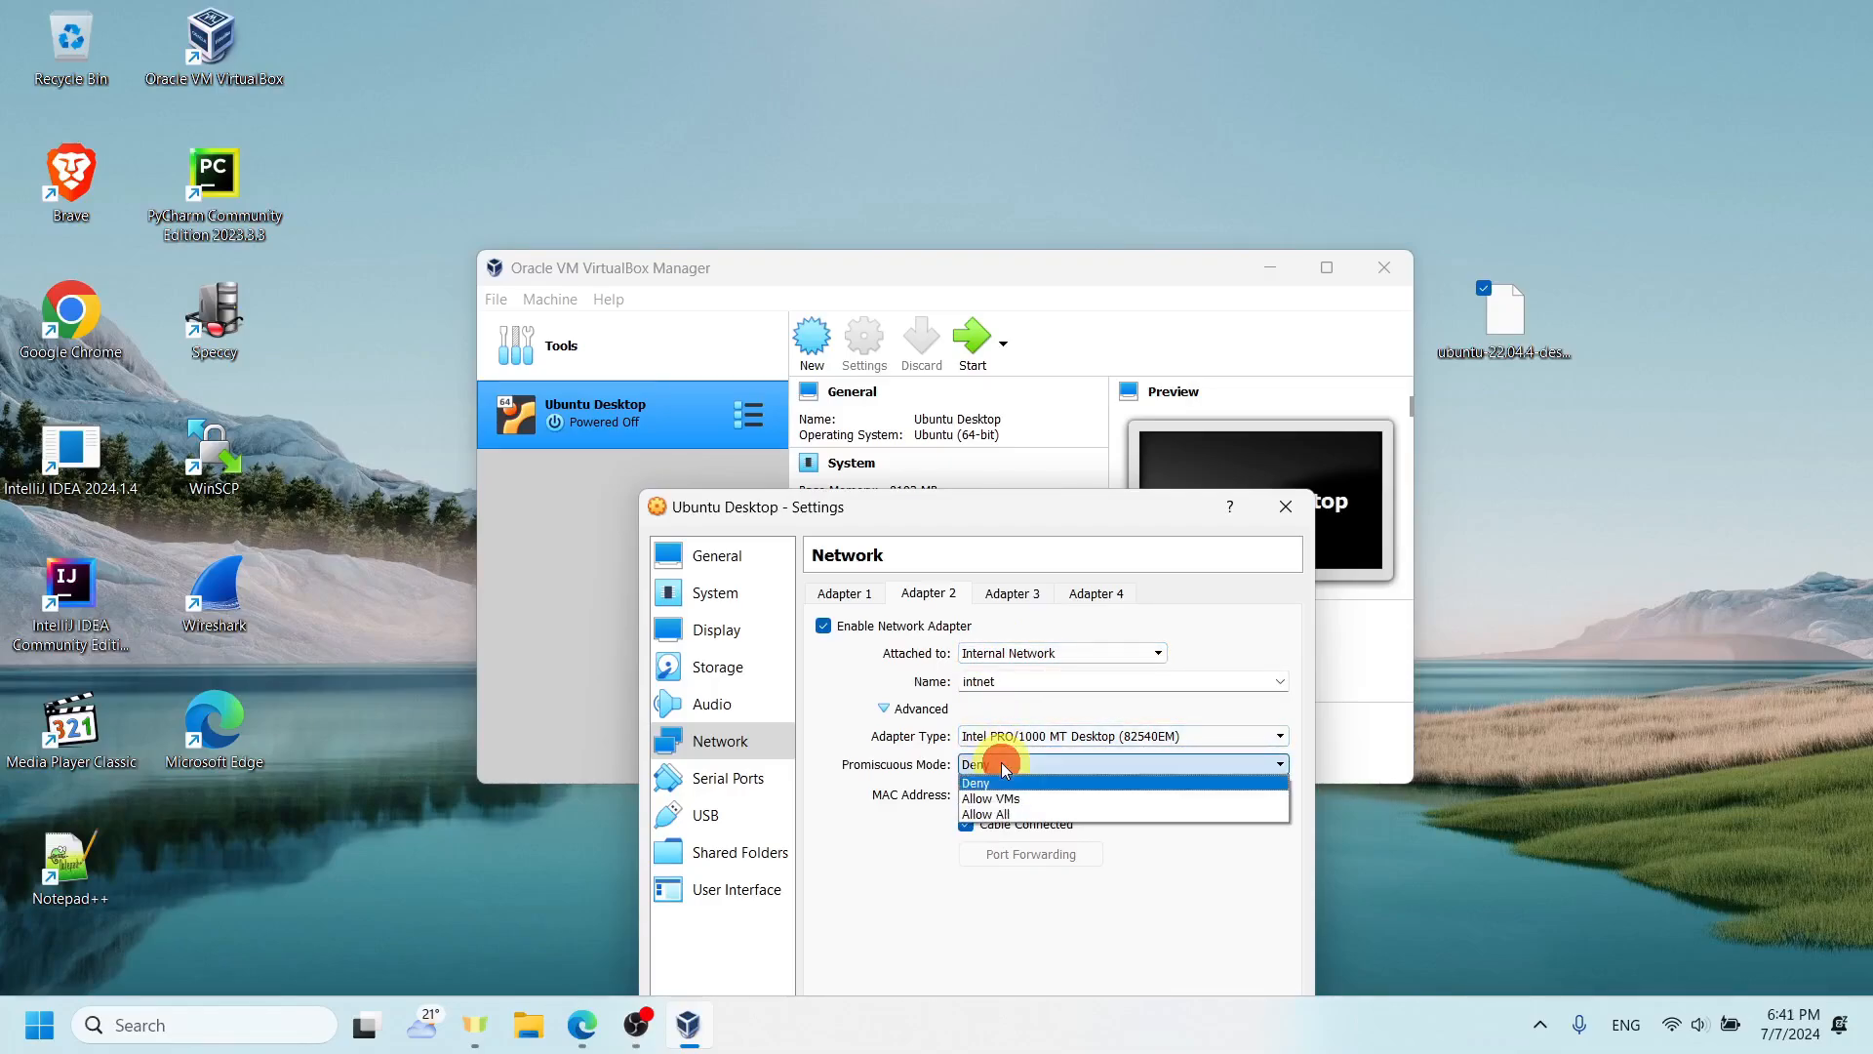
click(1005, 814)
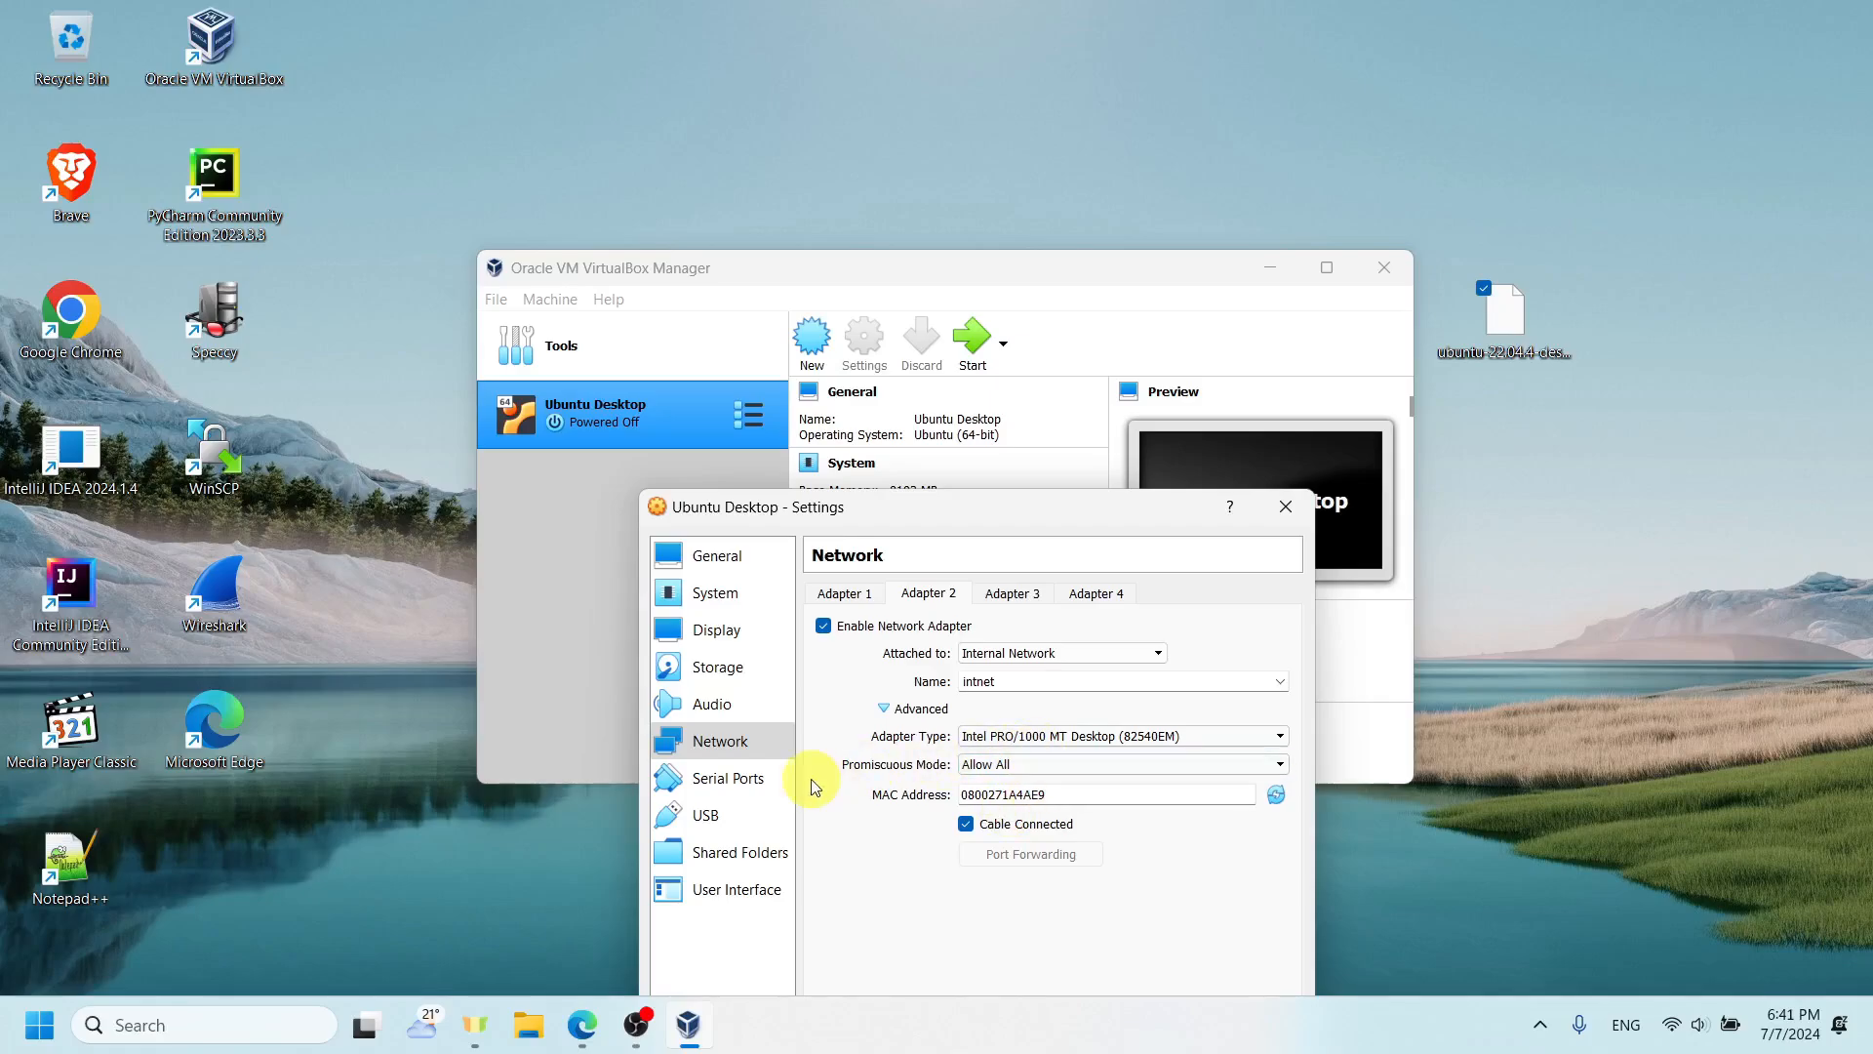
- Check the machine's motherboard settings and close the settings window without saving
click(759, 599)
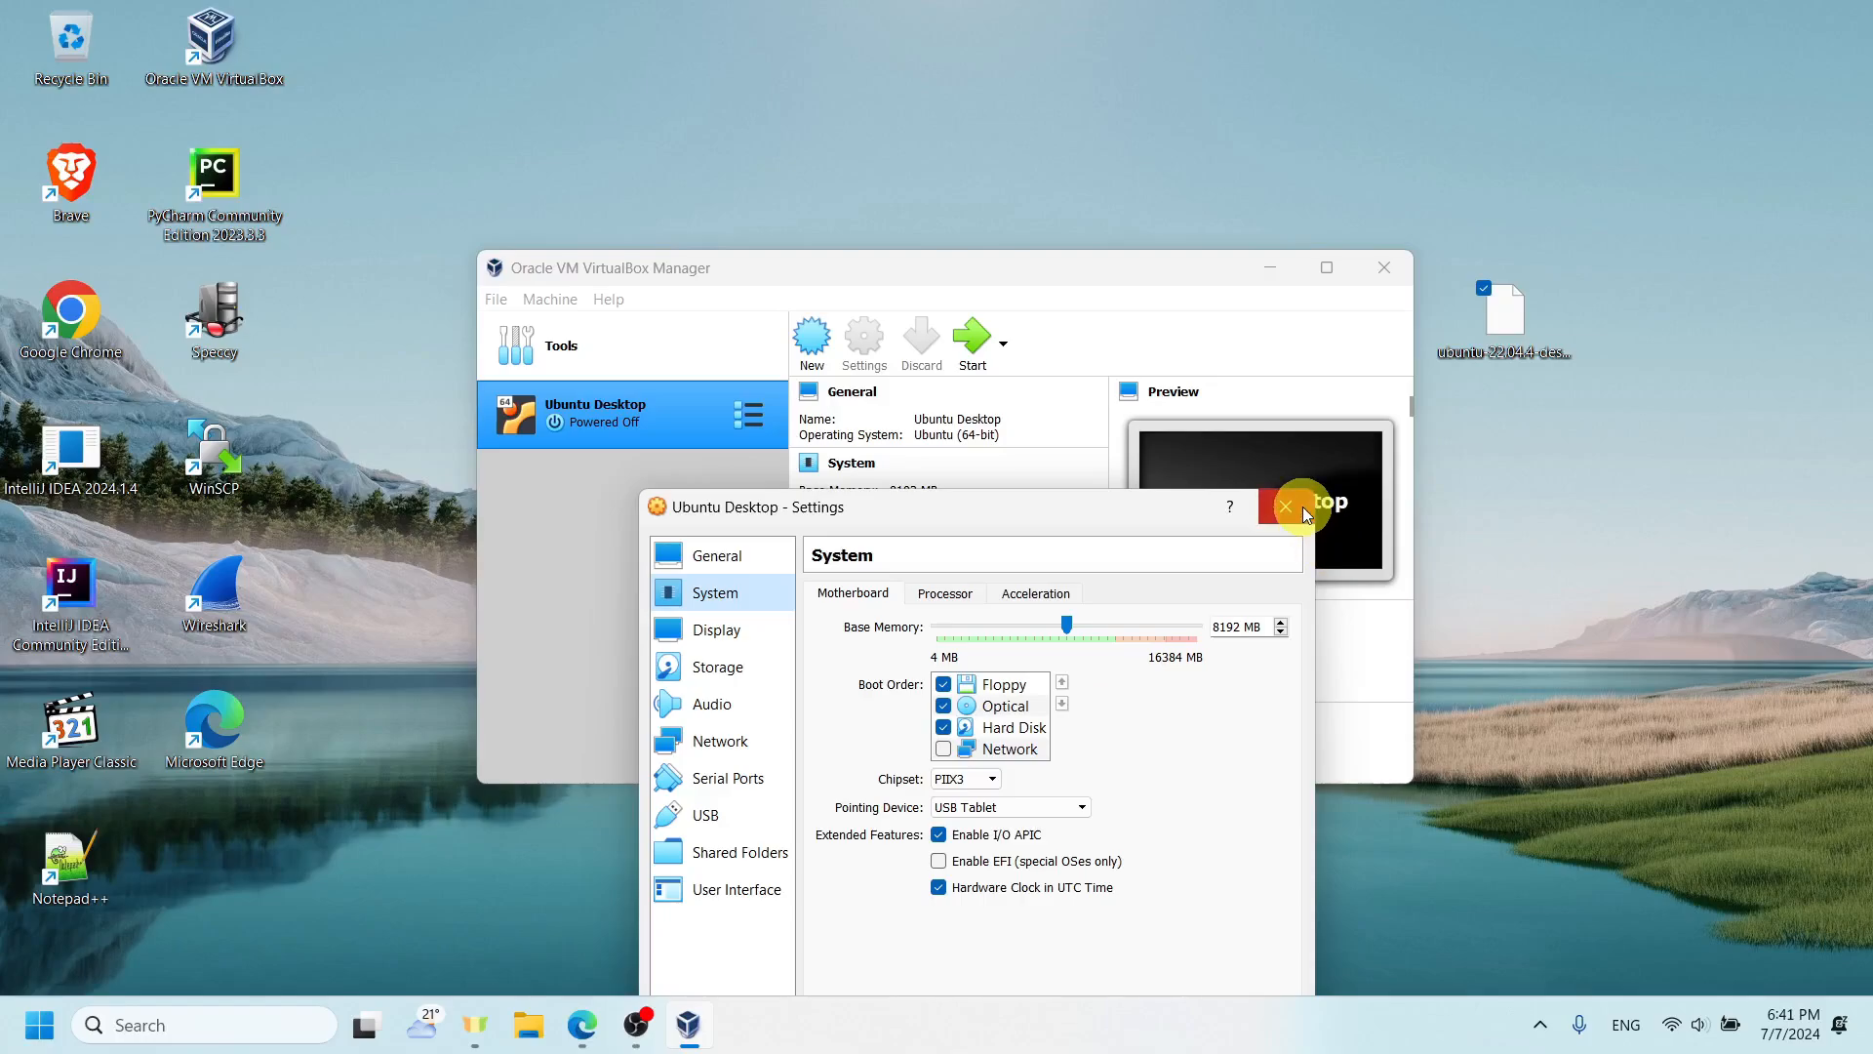
drag(1127, 511, 1101, 318)
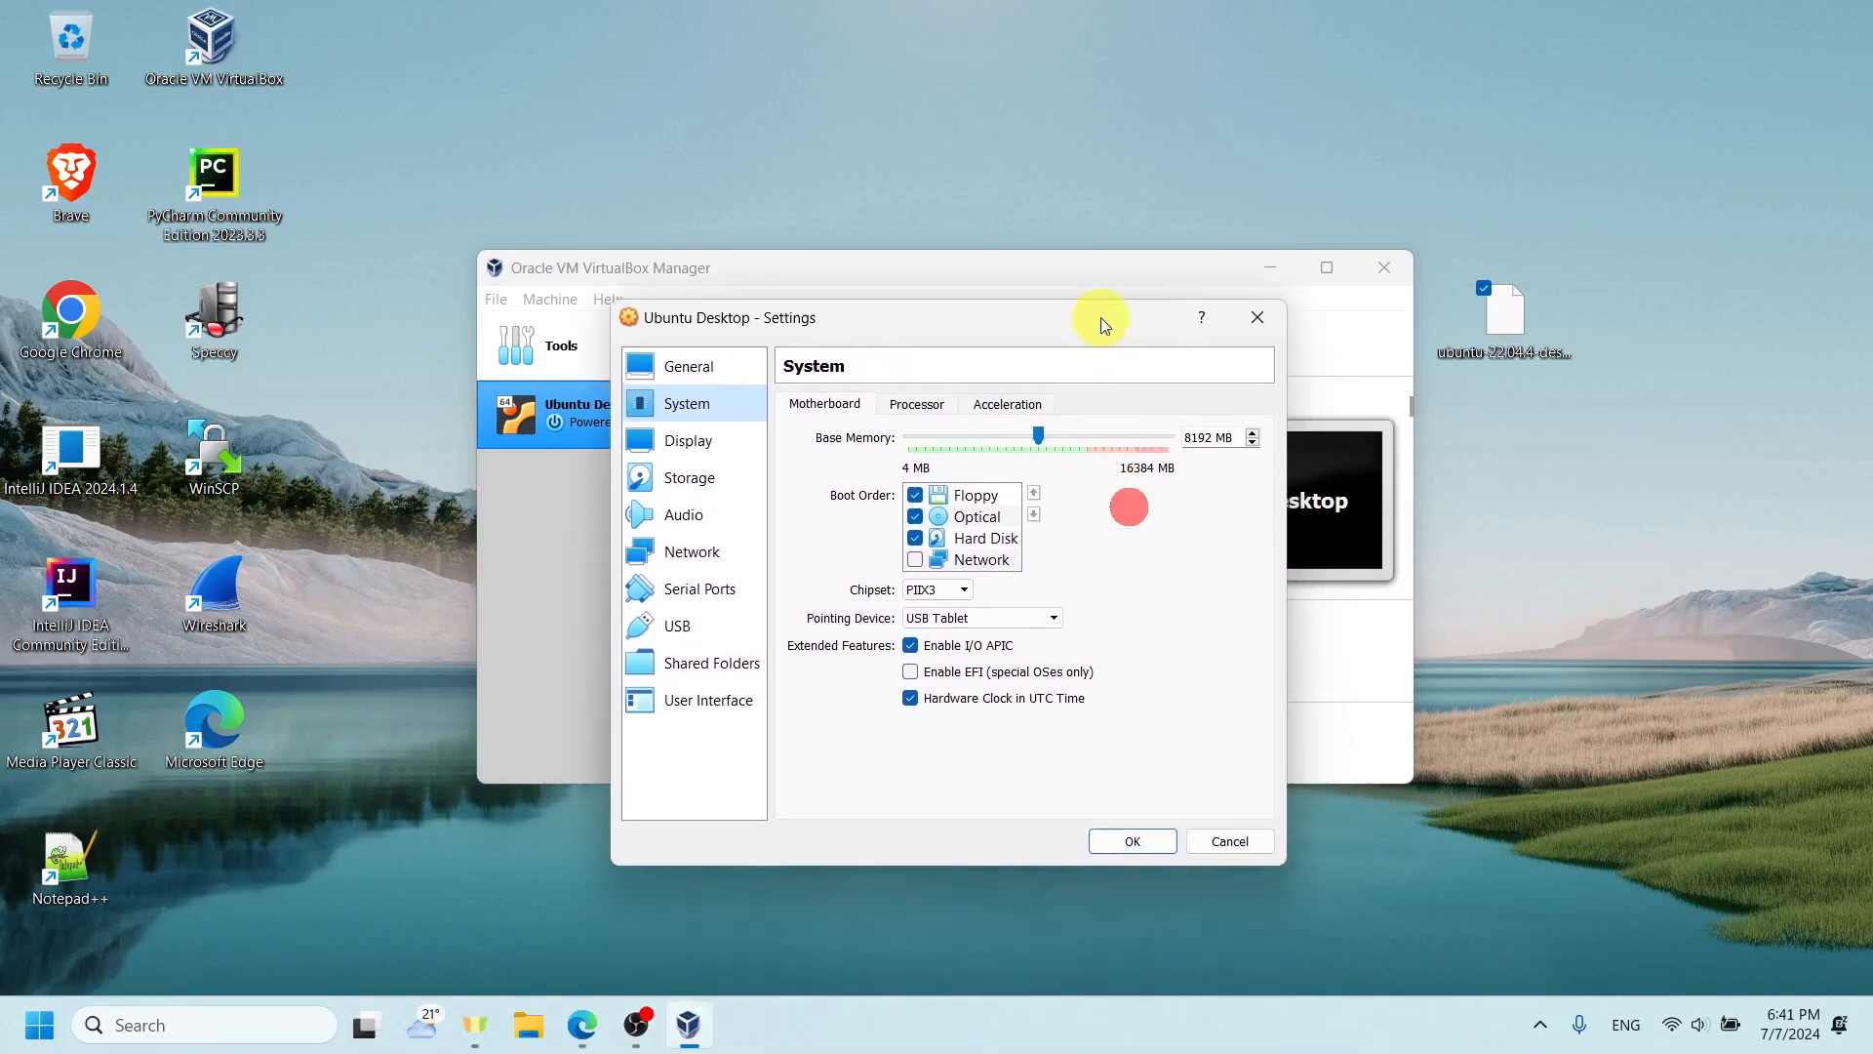
click(1265, 322)
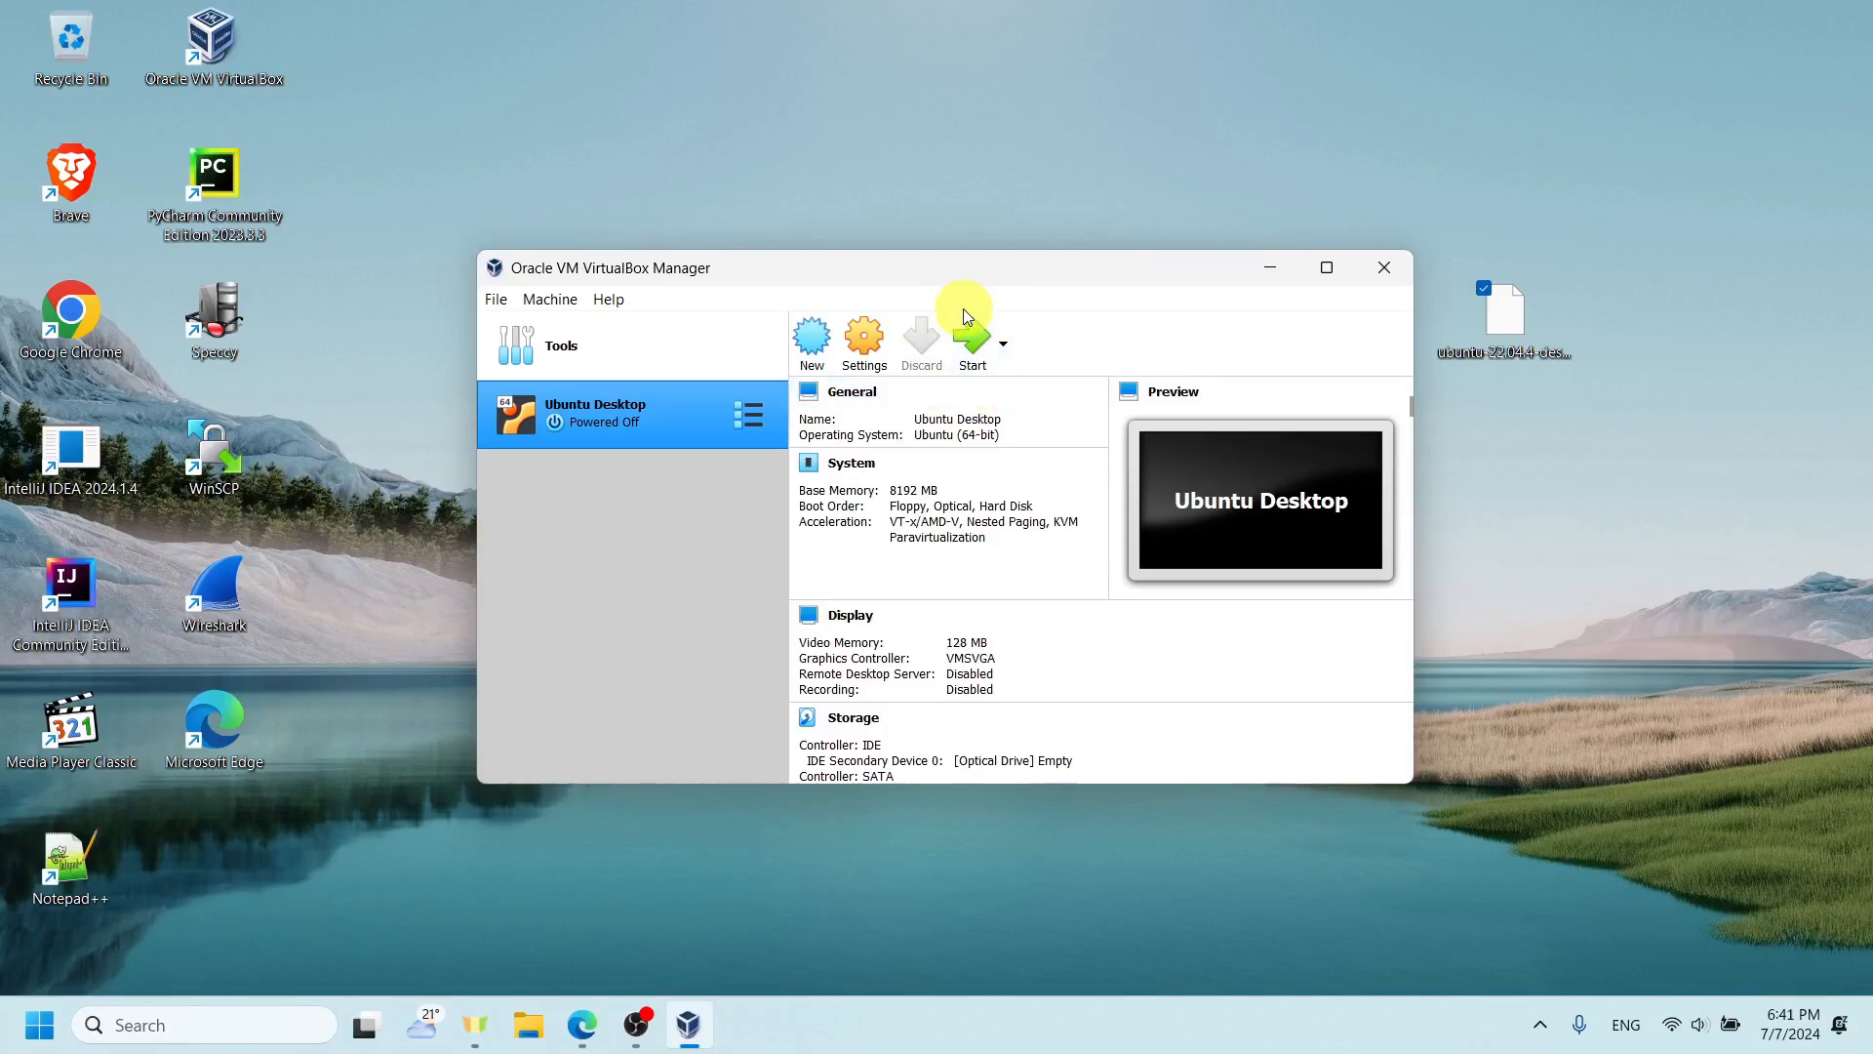
- Start the Ubuntu Desktop machine from ubuntu-22.04.4-desktop-amd64.iso and maximize its window
click(969, 357)
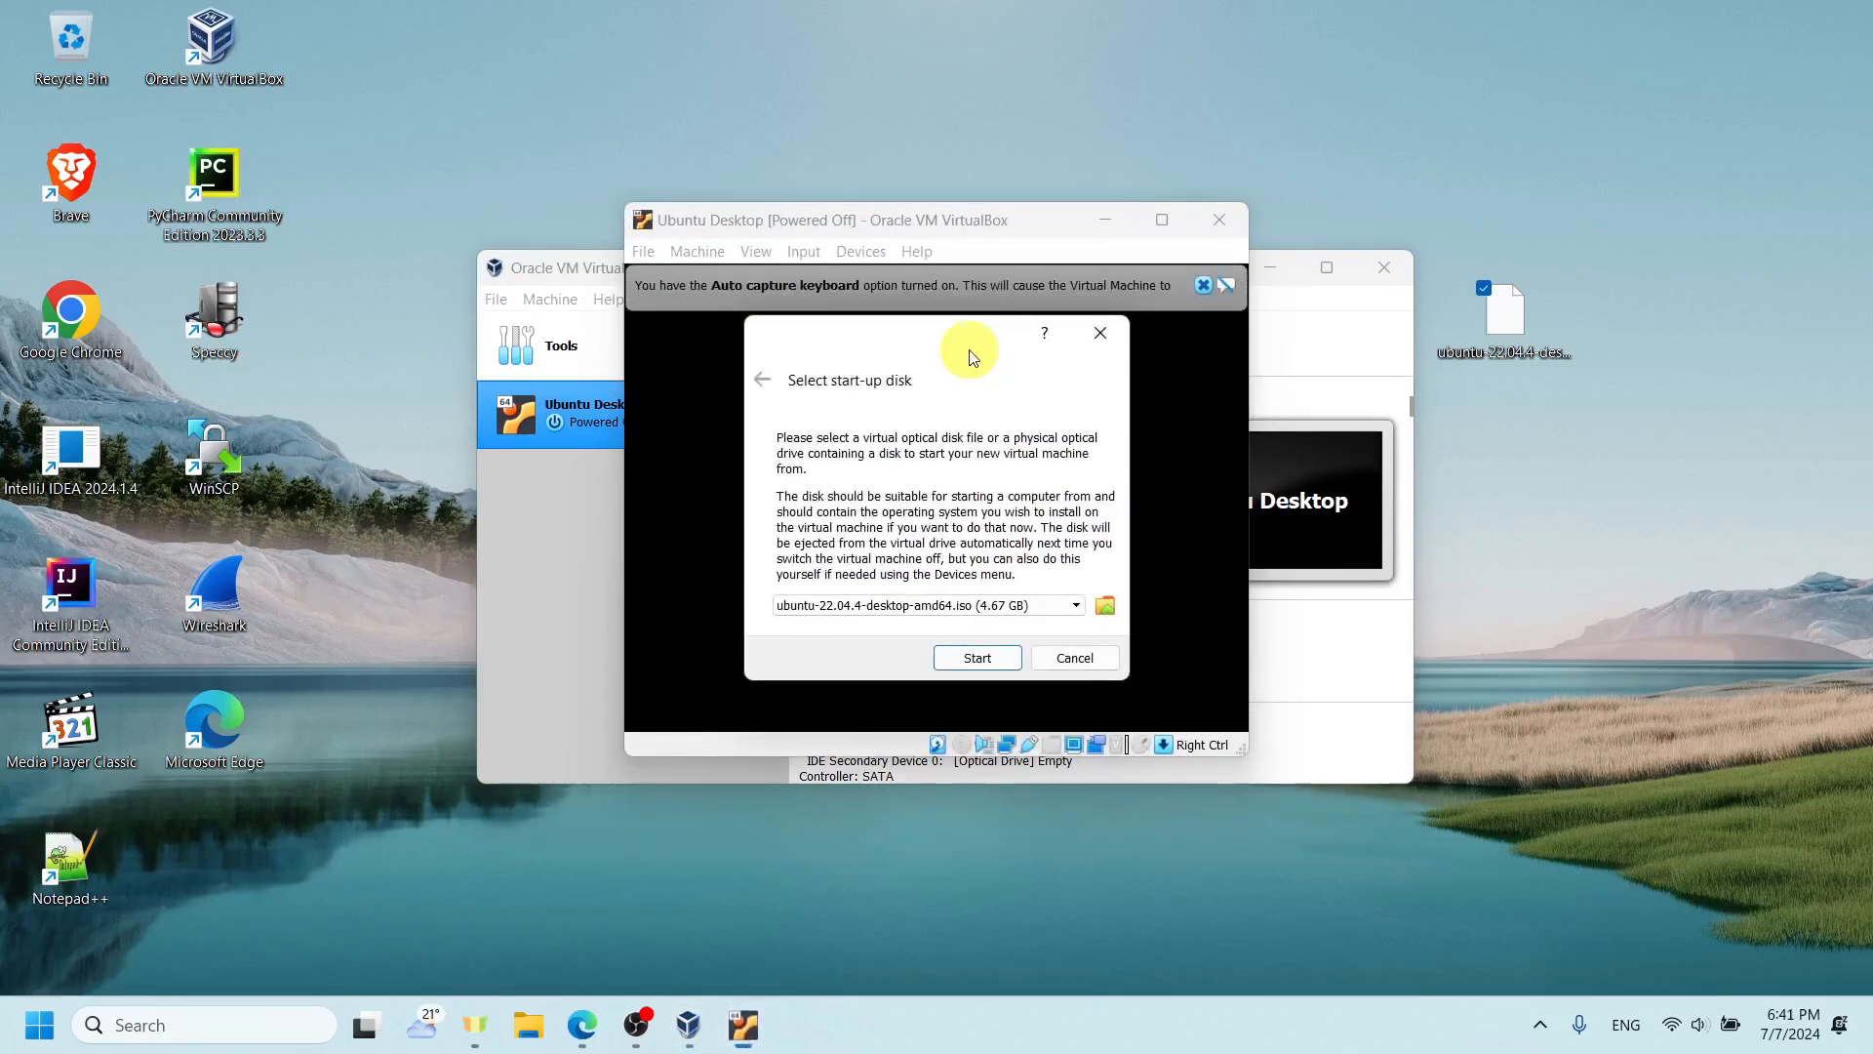
click(991, 660)
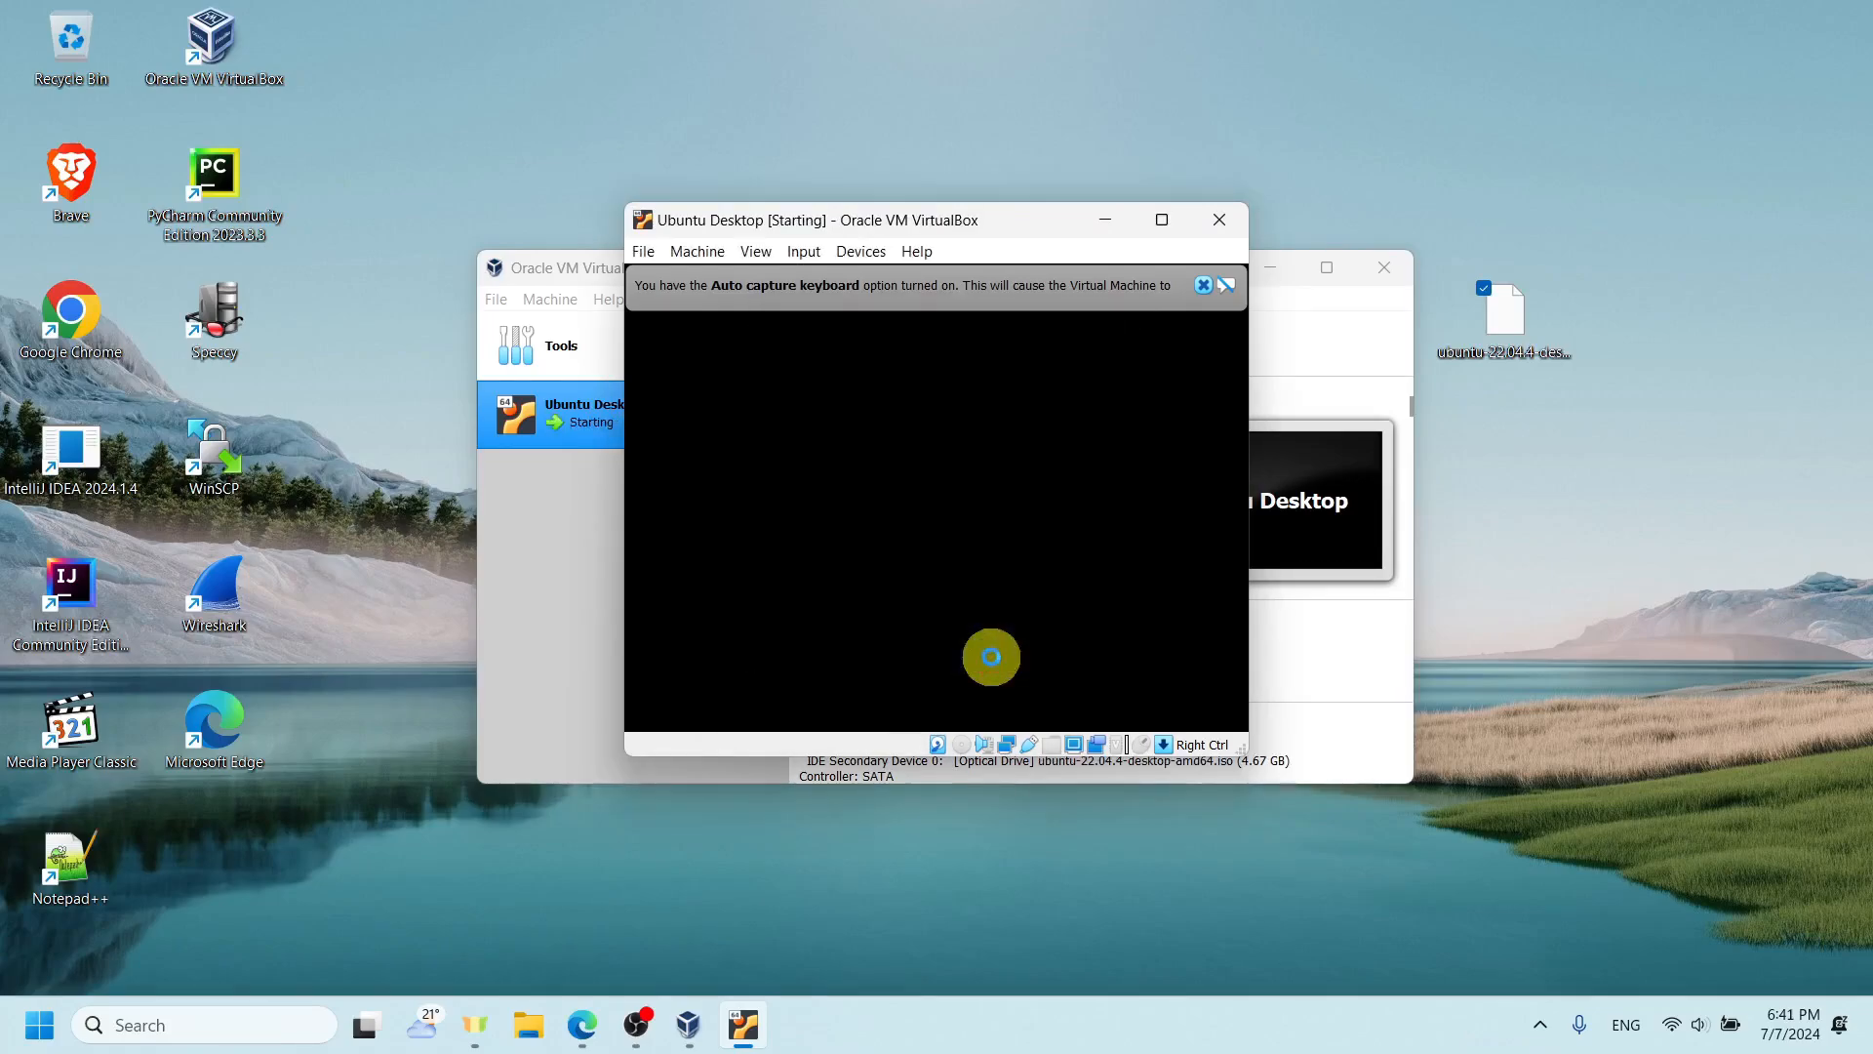
drag(1033, 230, 1008, 6)
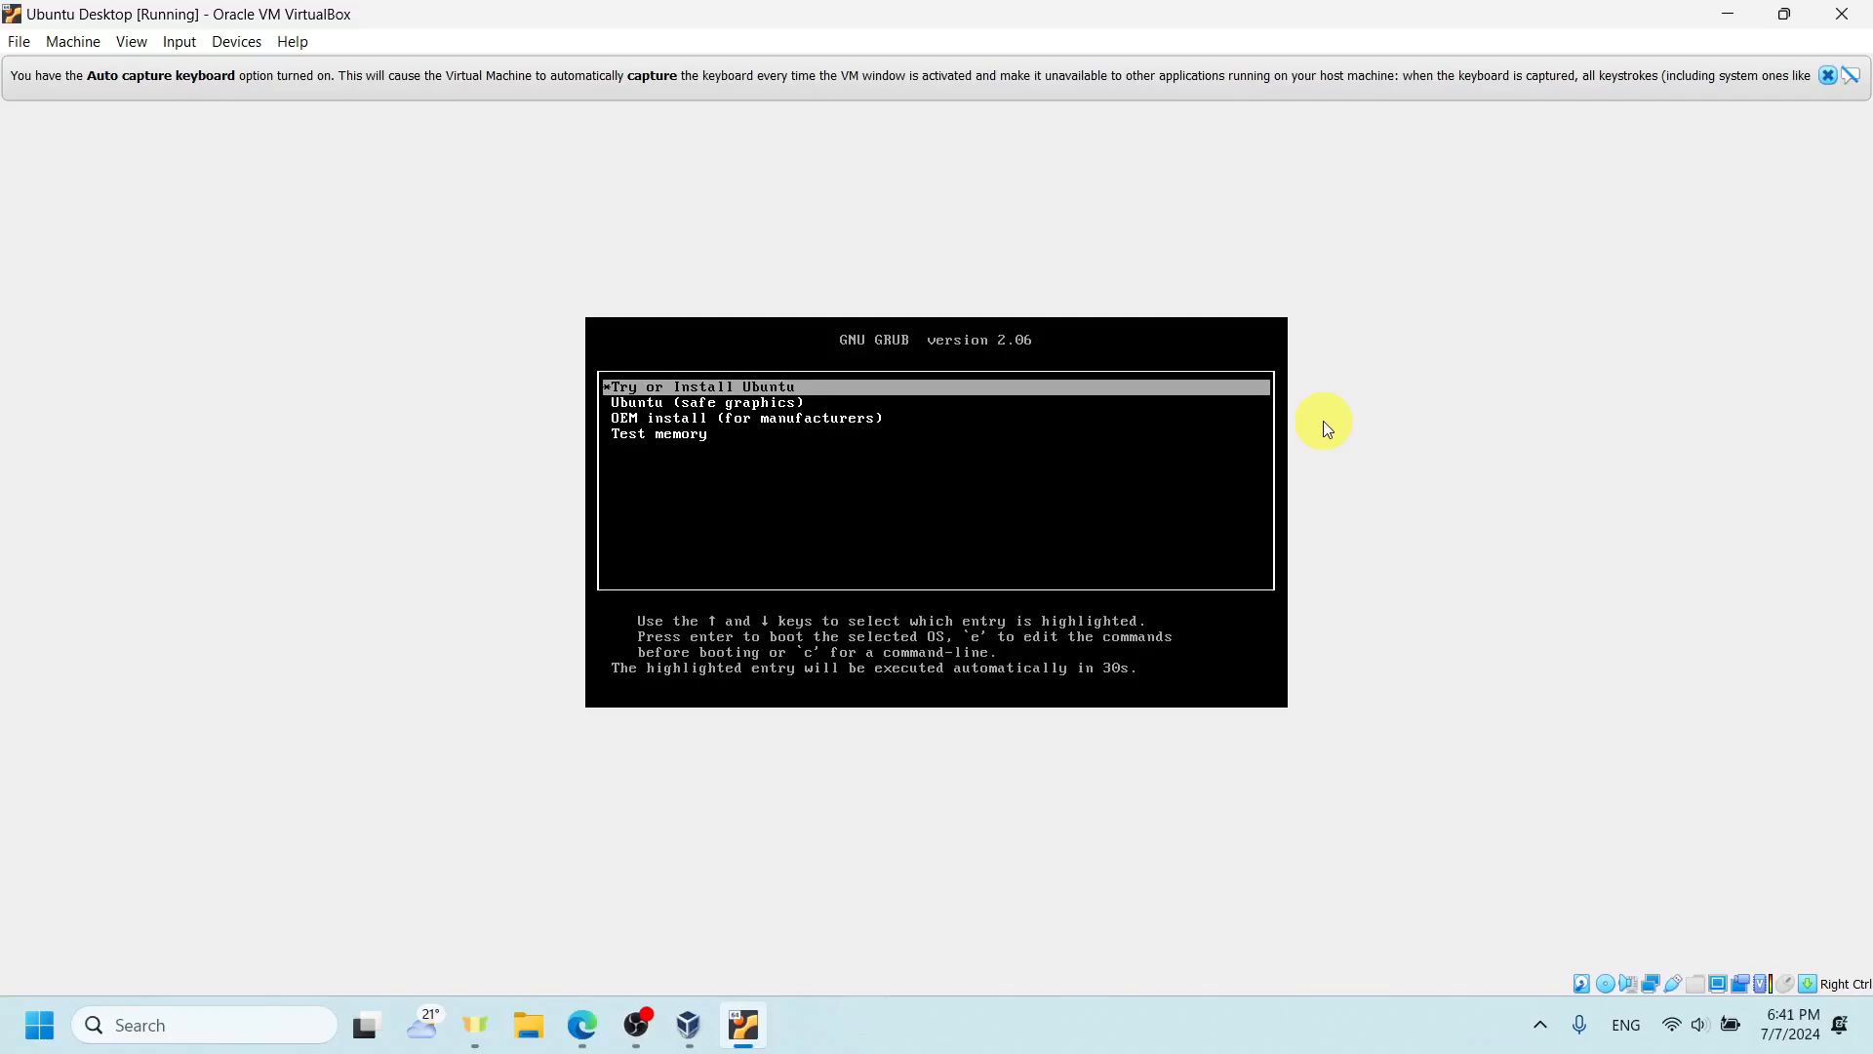
- Boot the Try or Install Ubuntu entry from the GRUB menu
key(Down)
key(Up)
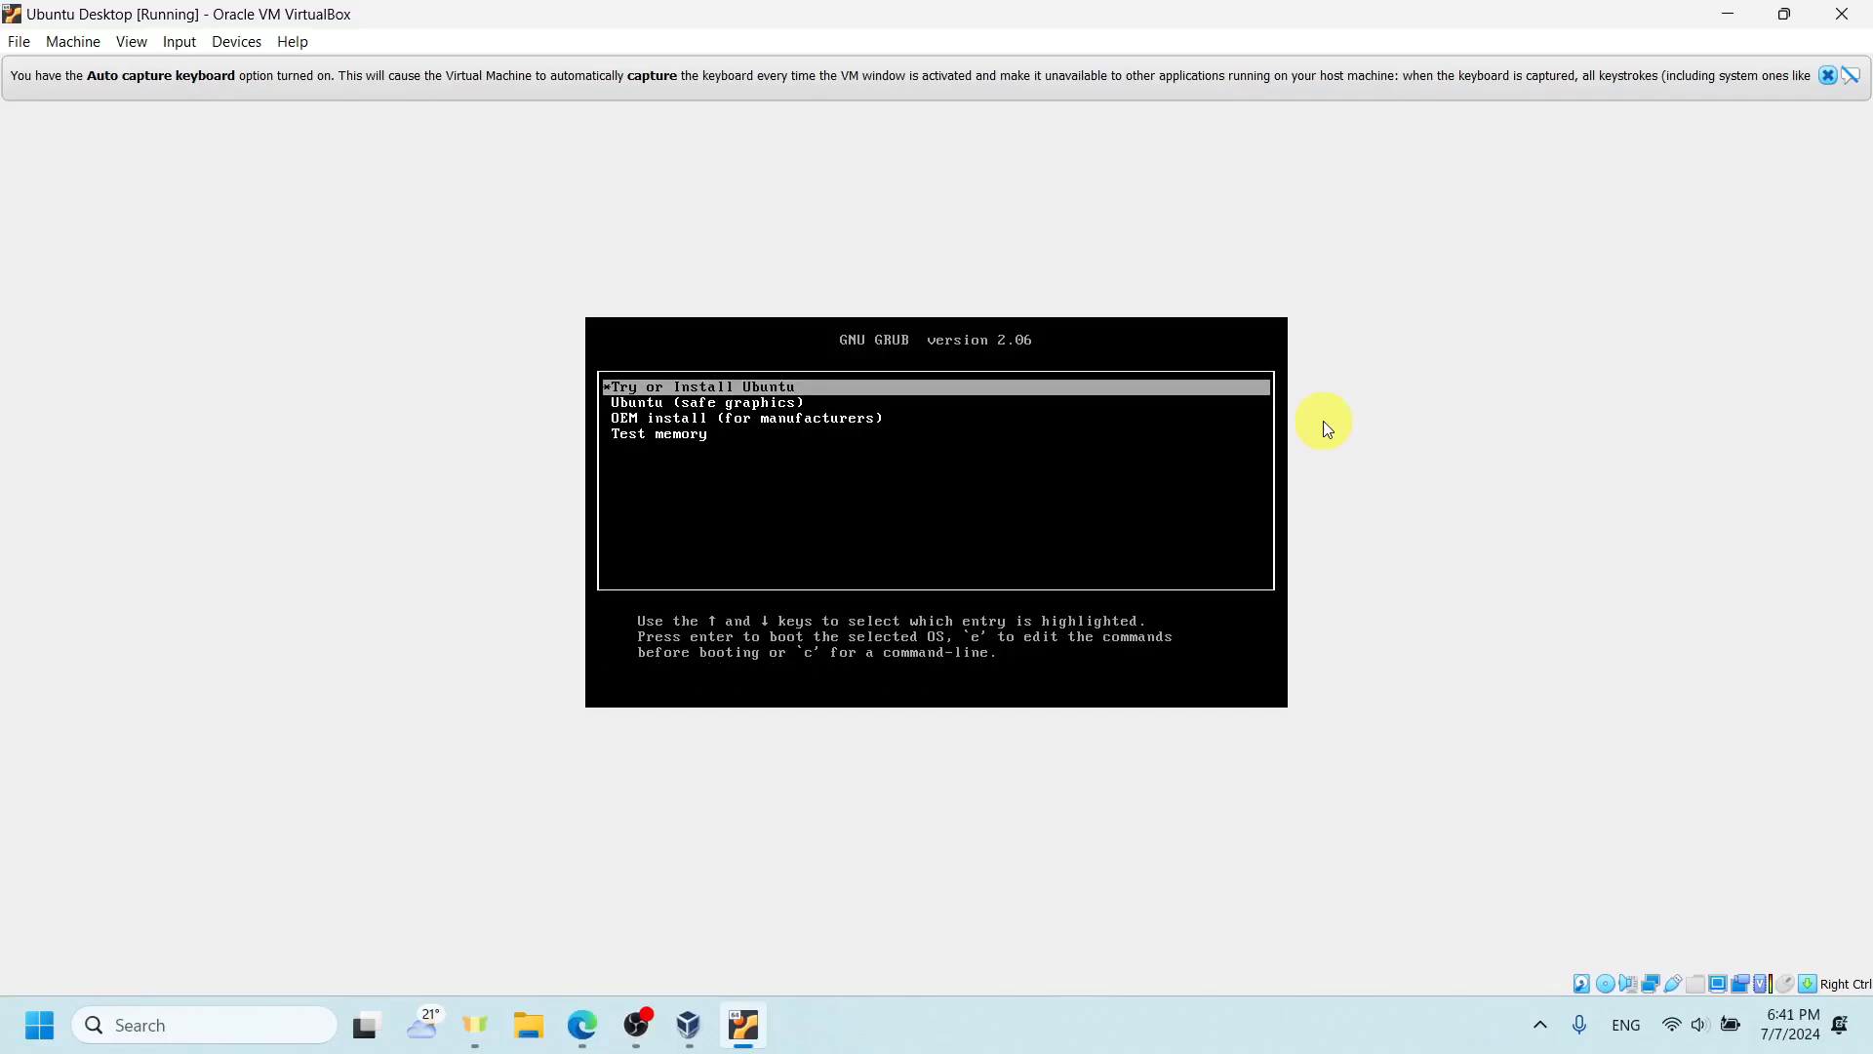
key(Down)
key(Up)
key(Return)
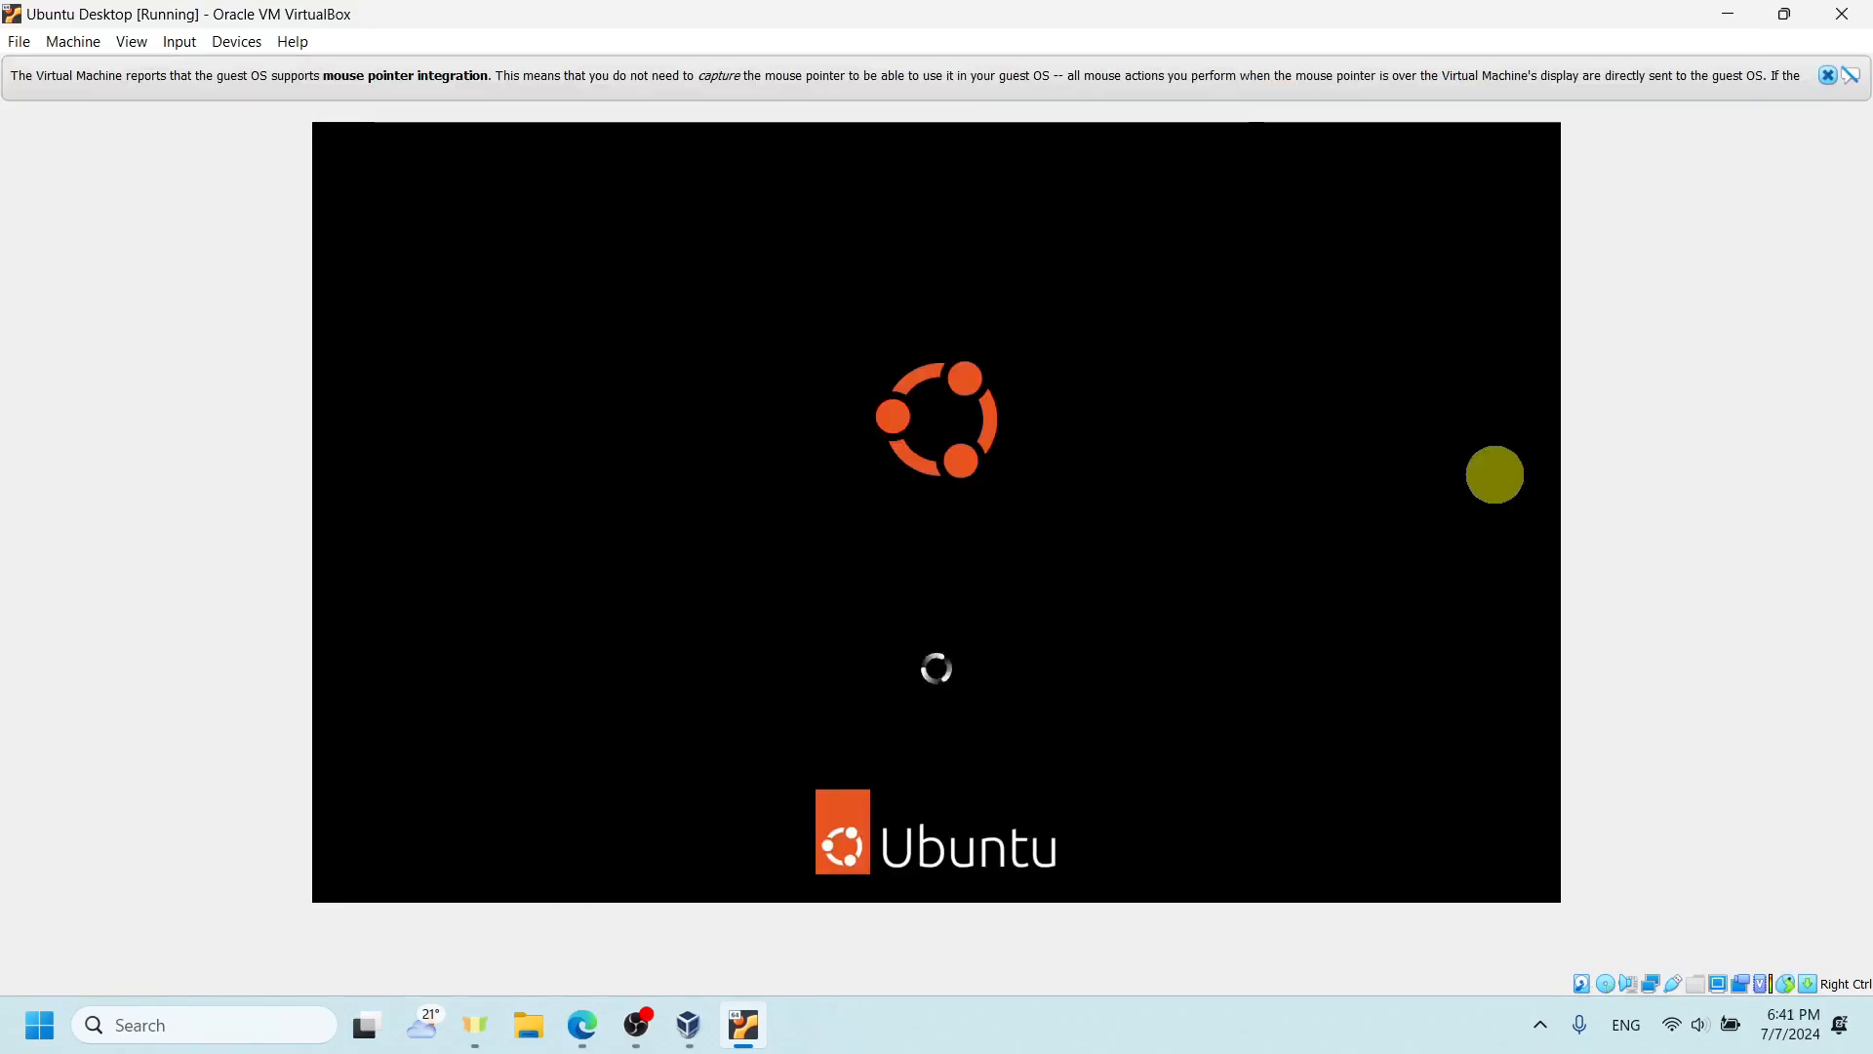
- Dismiss the mouse pointer integration notice and start Install Ubuntu with English as the installer language
click(1827, 75)
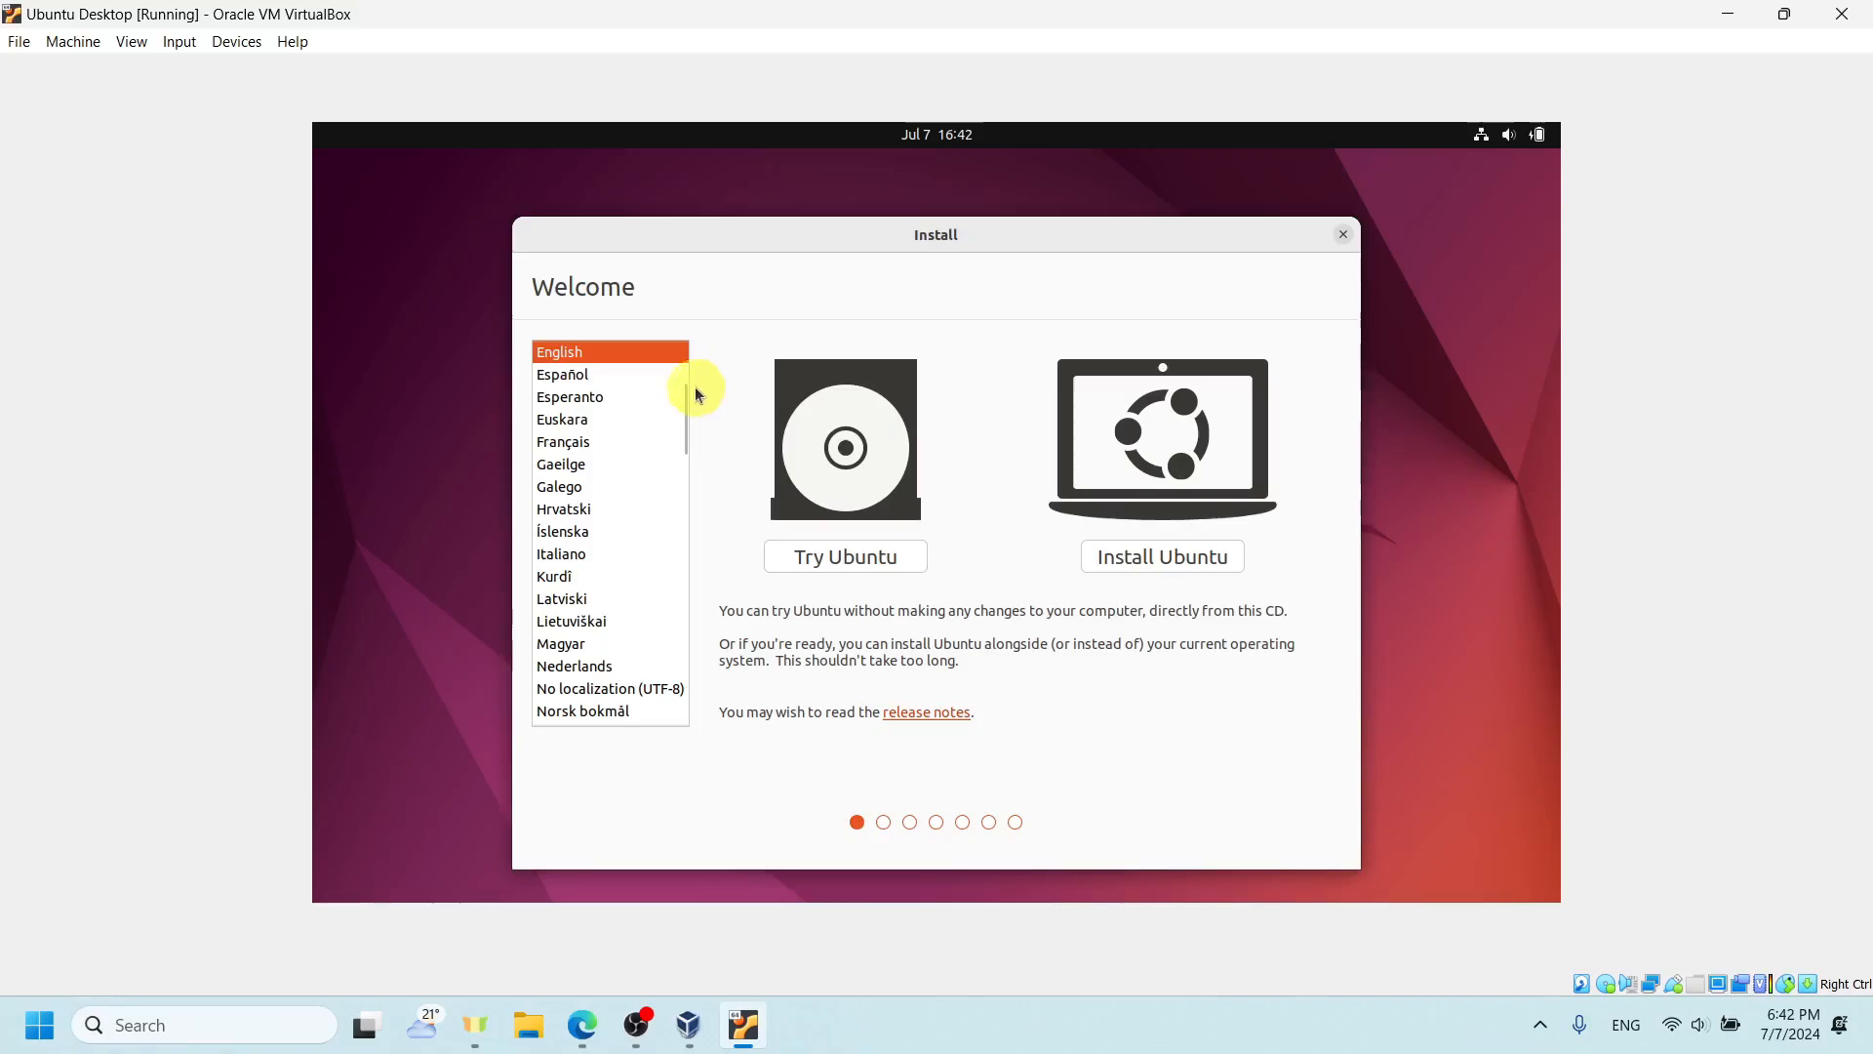
drag(683, 389, 676, 351)
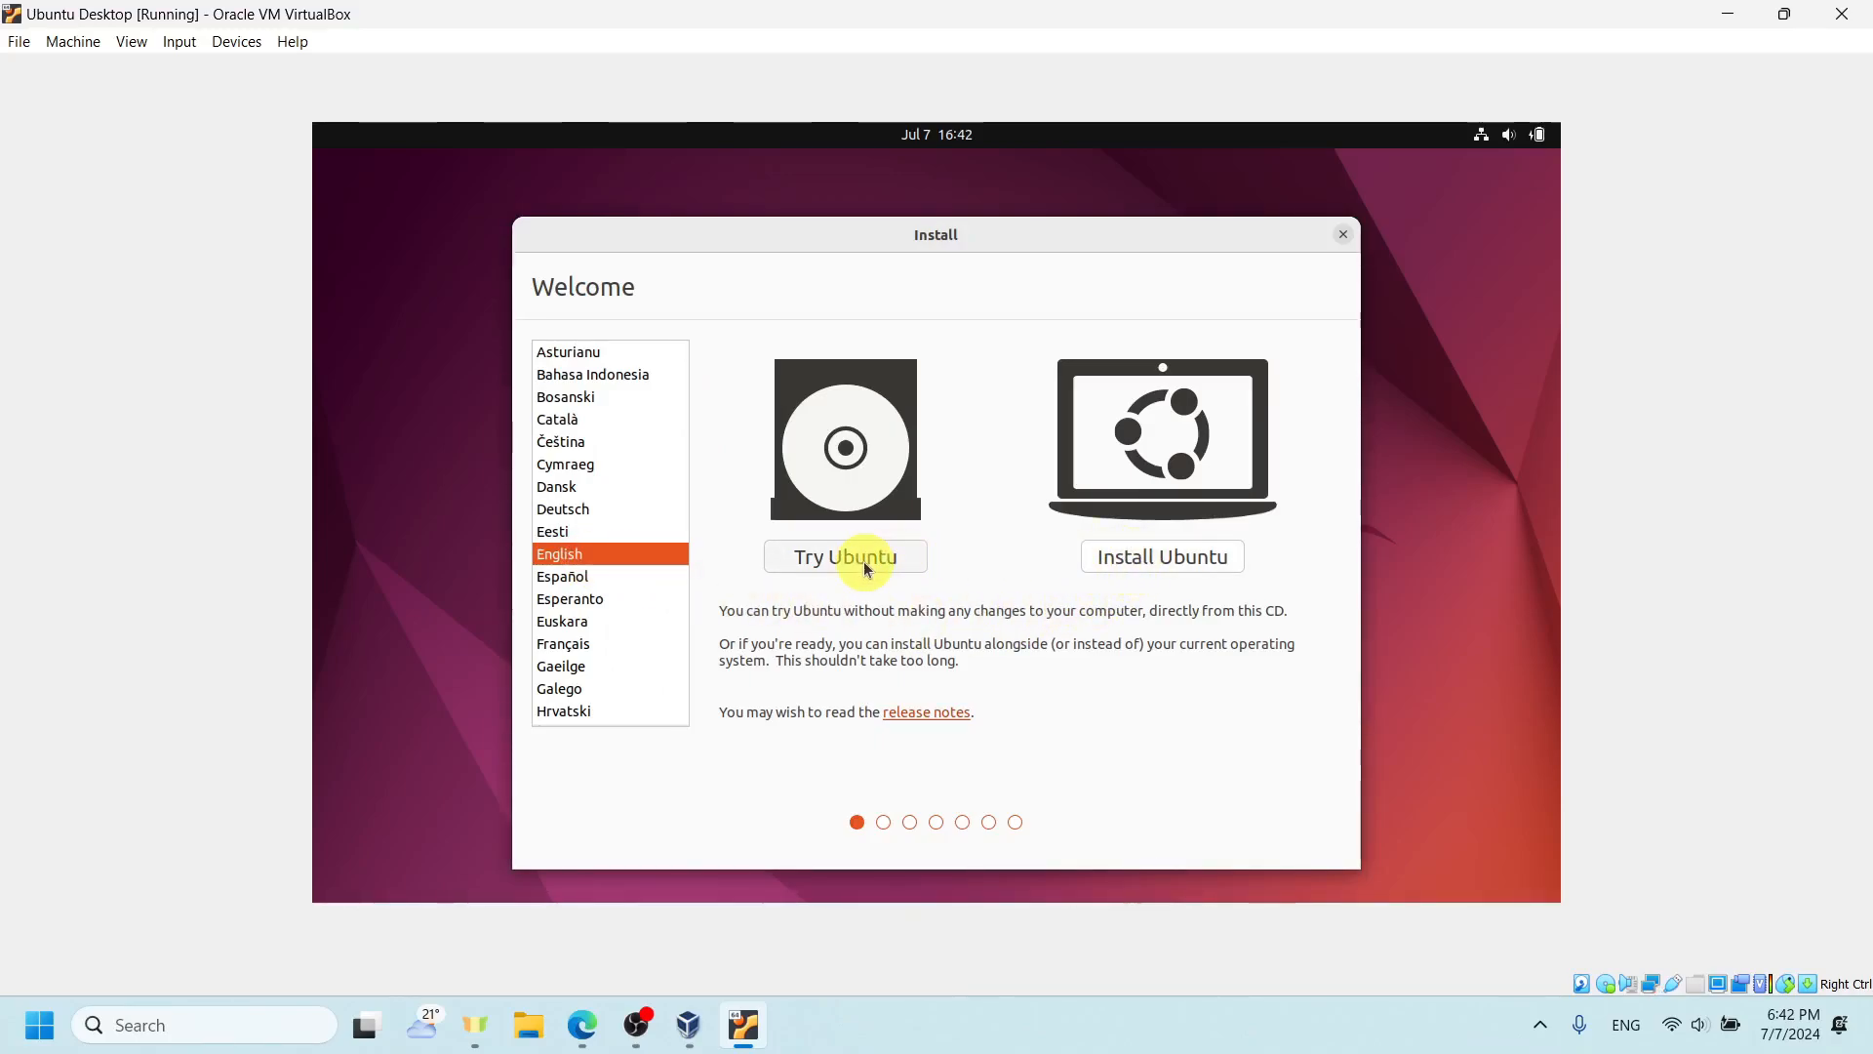
click(1129, 562)
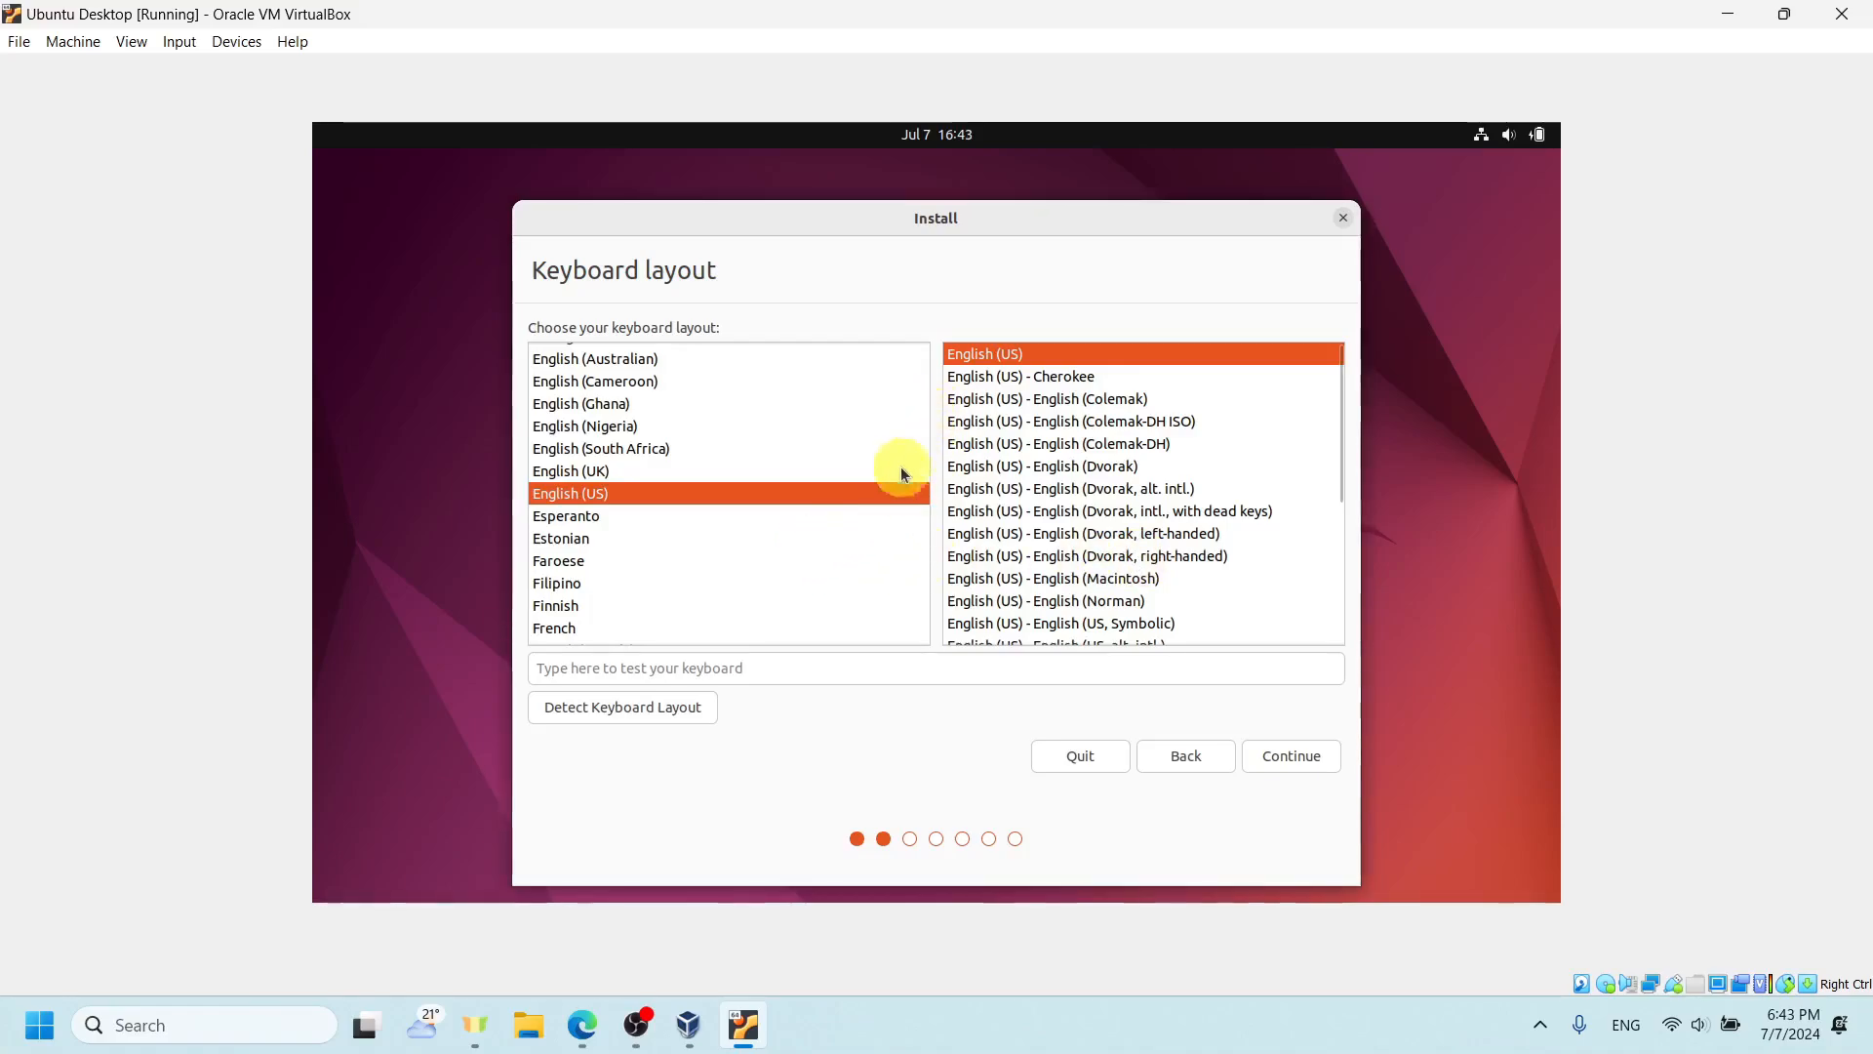
- Browse the keyboard layouts, test the English (US) layout with sample text, and clear the test field
scroll(857, 564, up, 4)
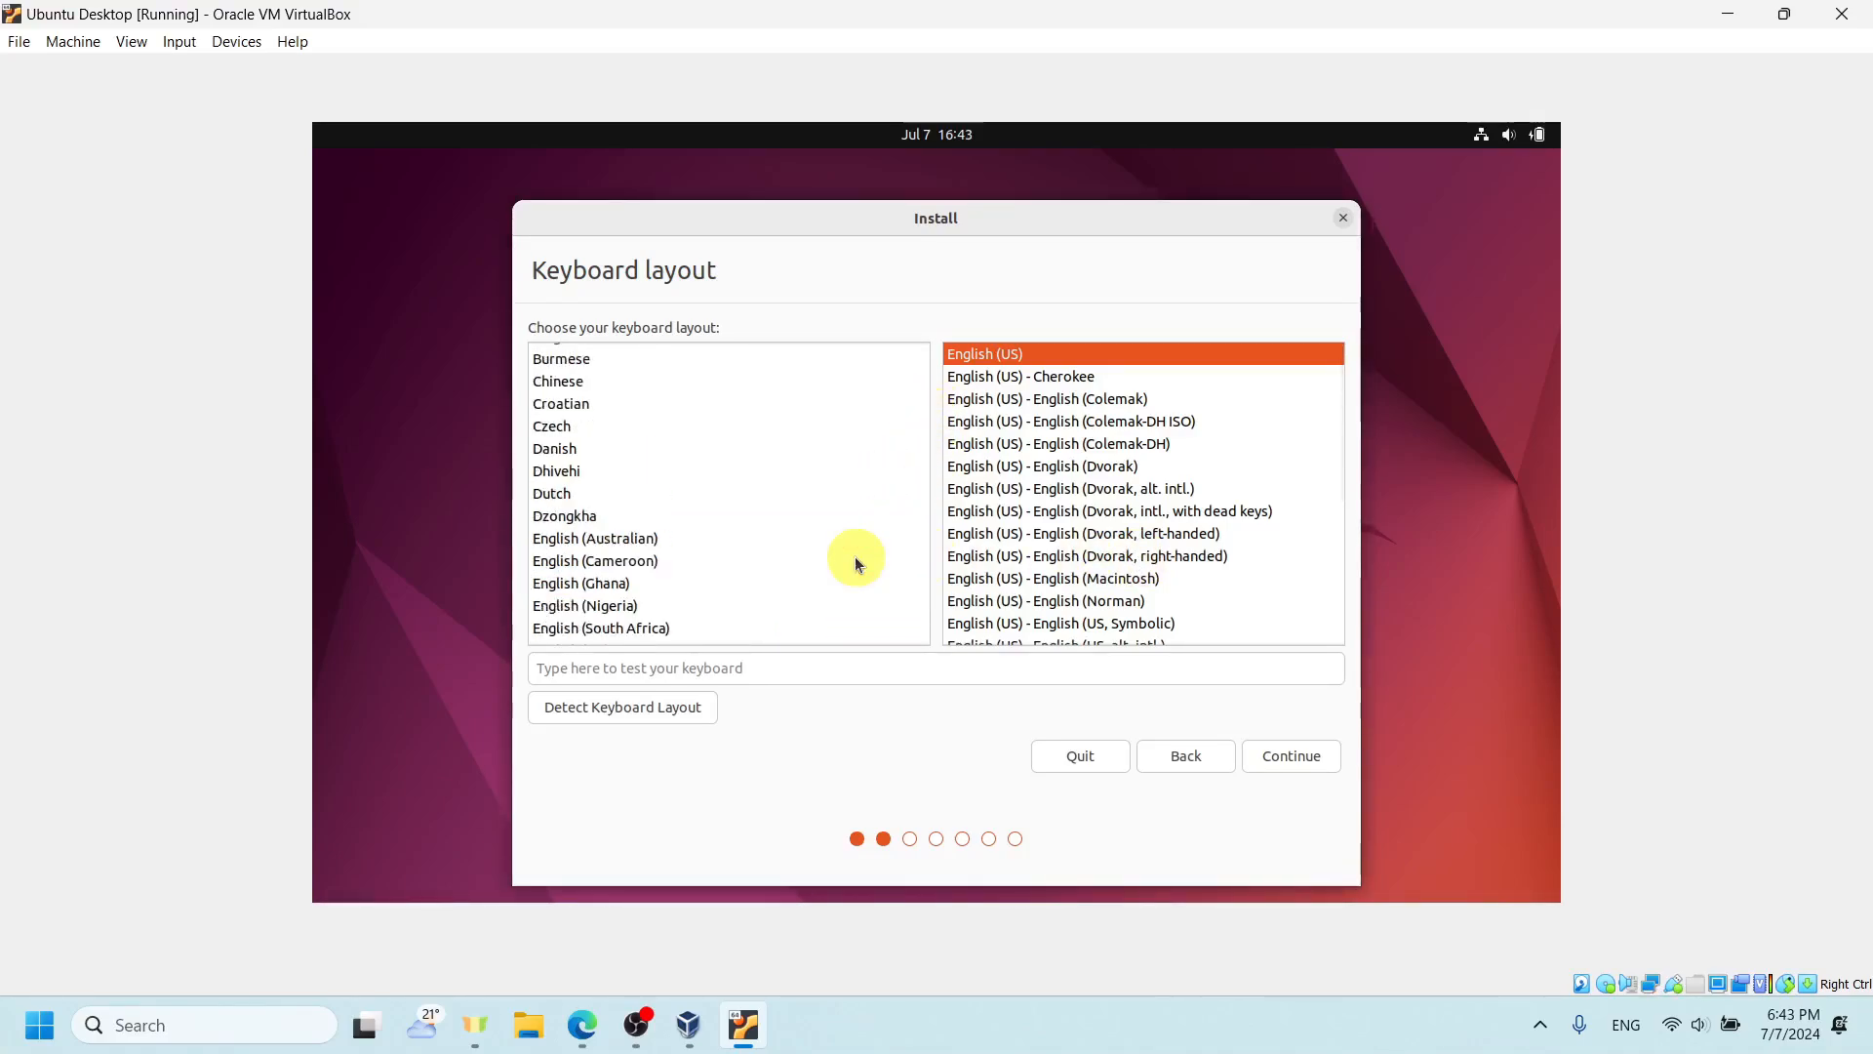
scroll(857, 564, up, 1)
scroll(857, 564, down, 2)
scroll(857, 564, down, 1)
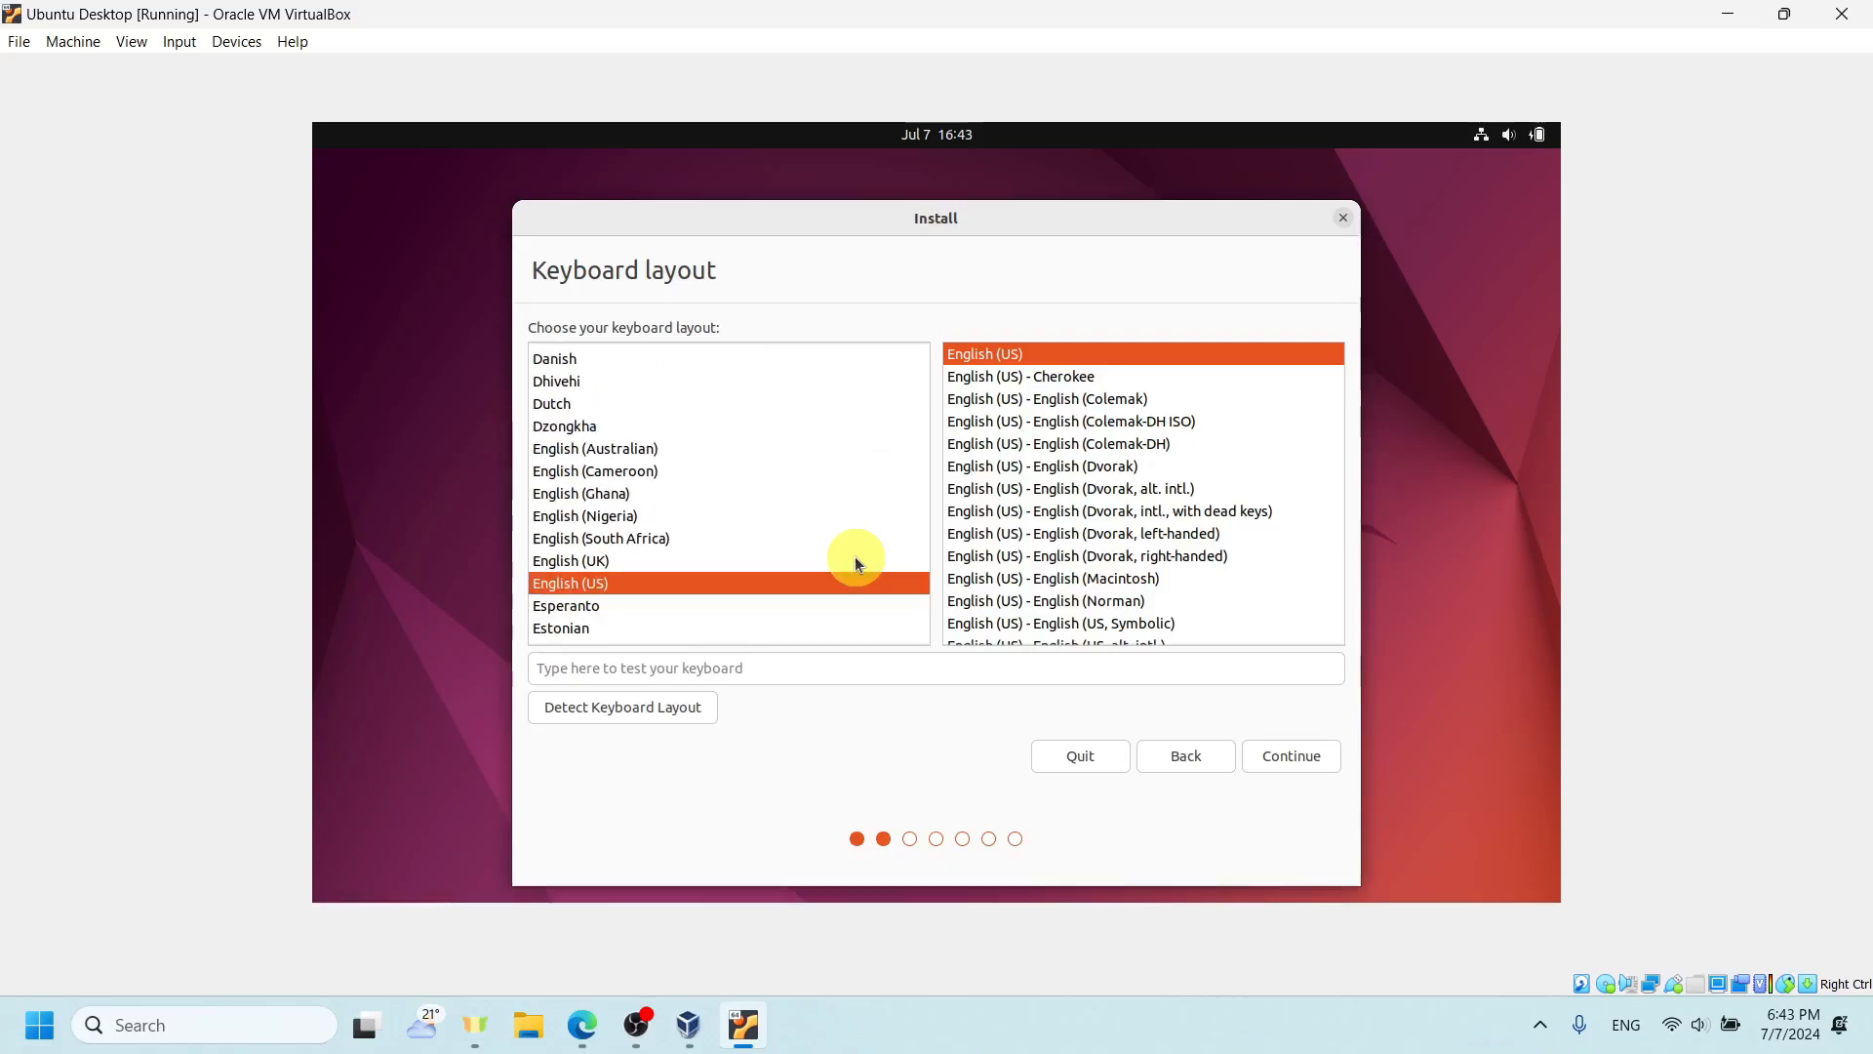
scroll(854, 556, down, 2)
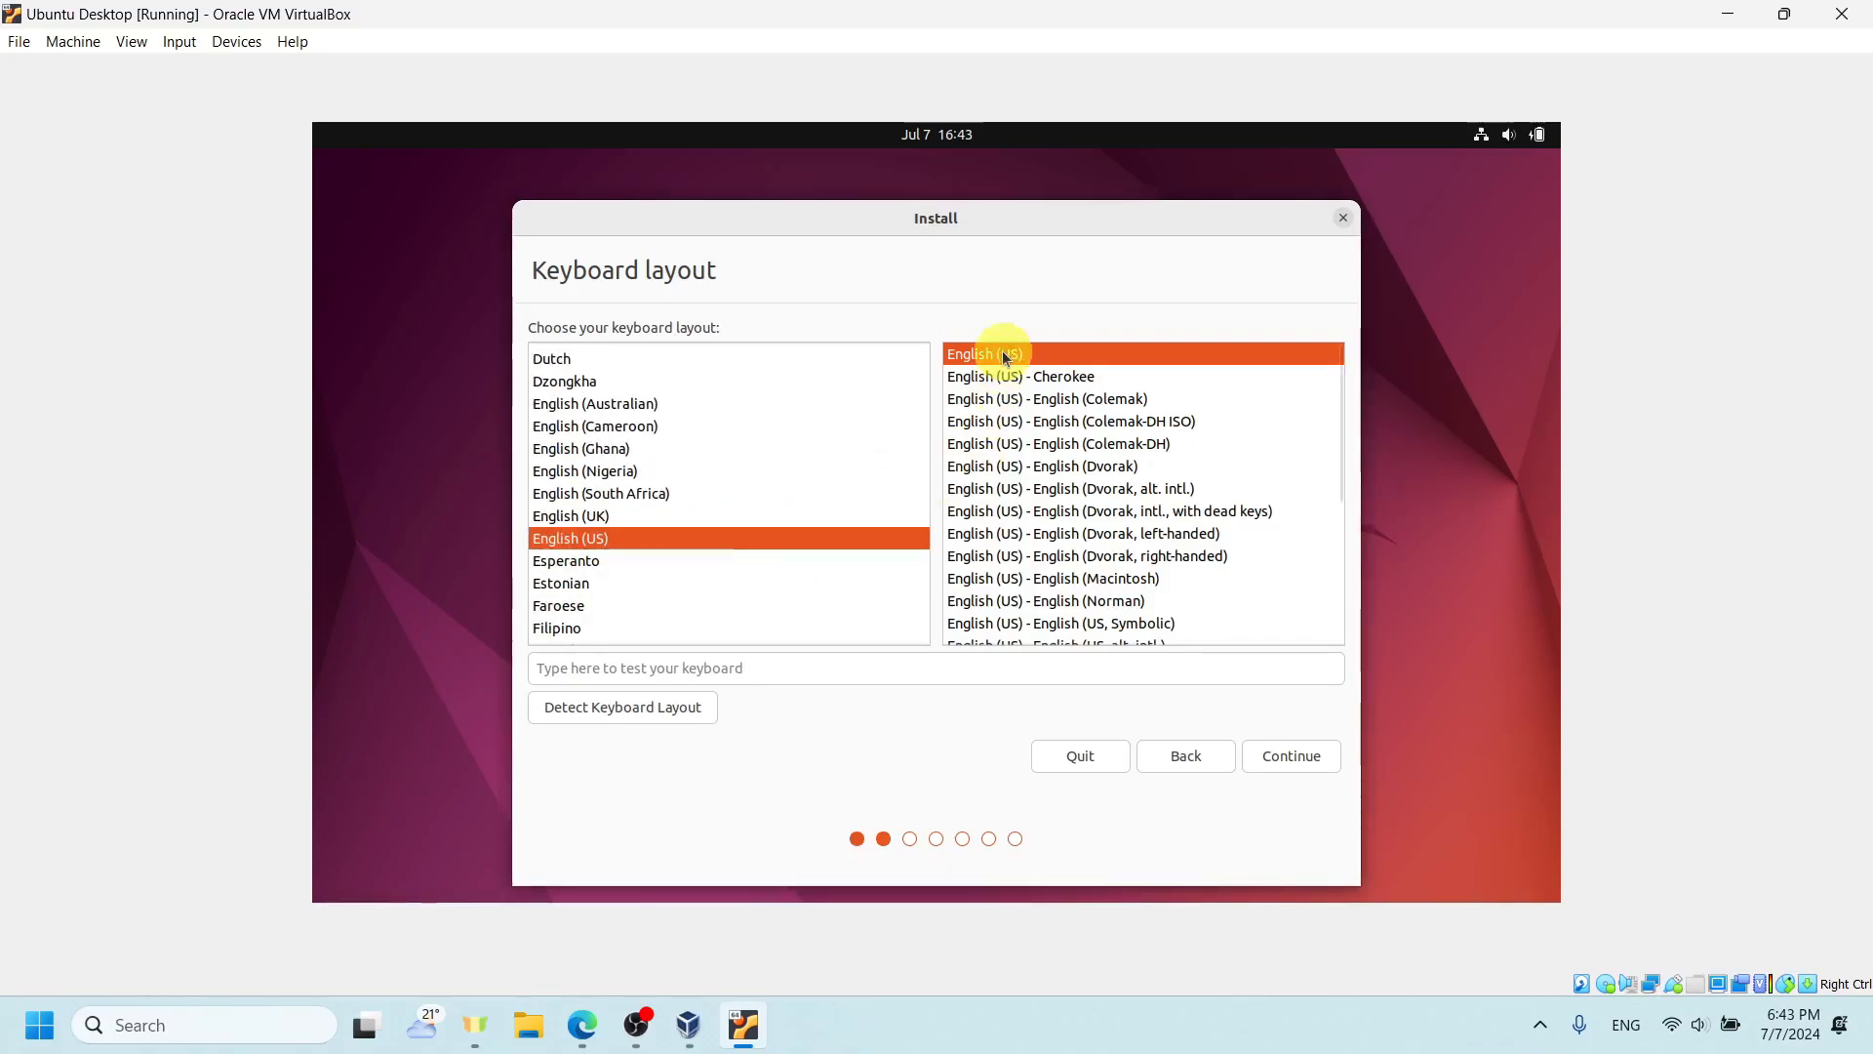
click(1200, 667)
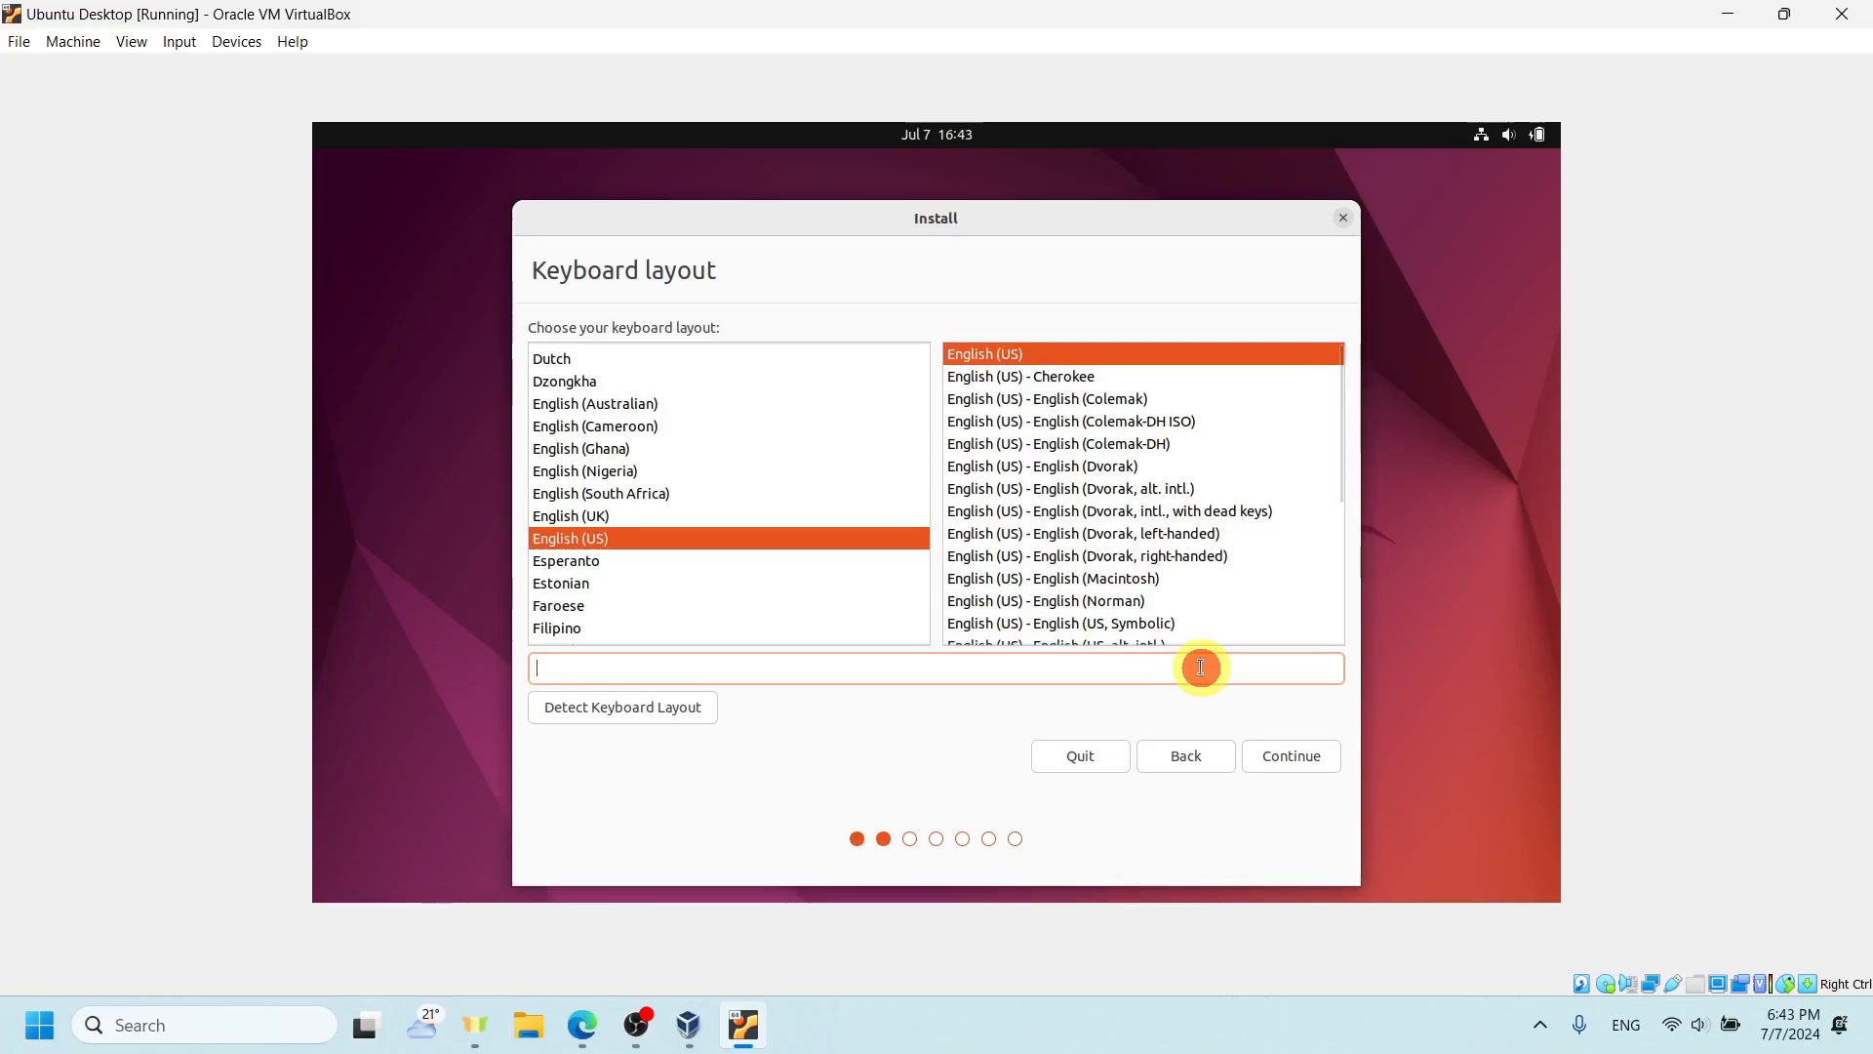
text(sadwadawdawdaw)
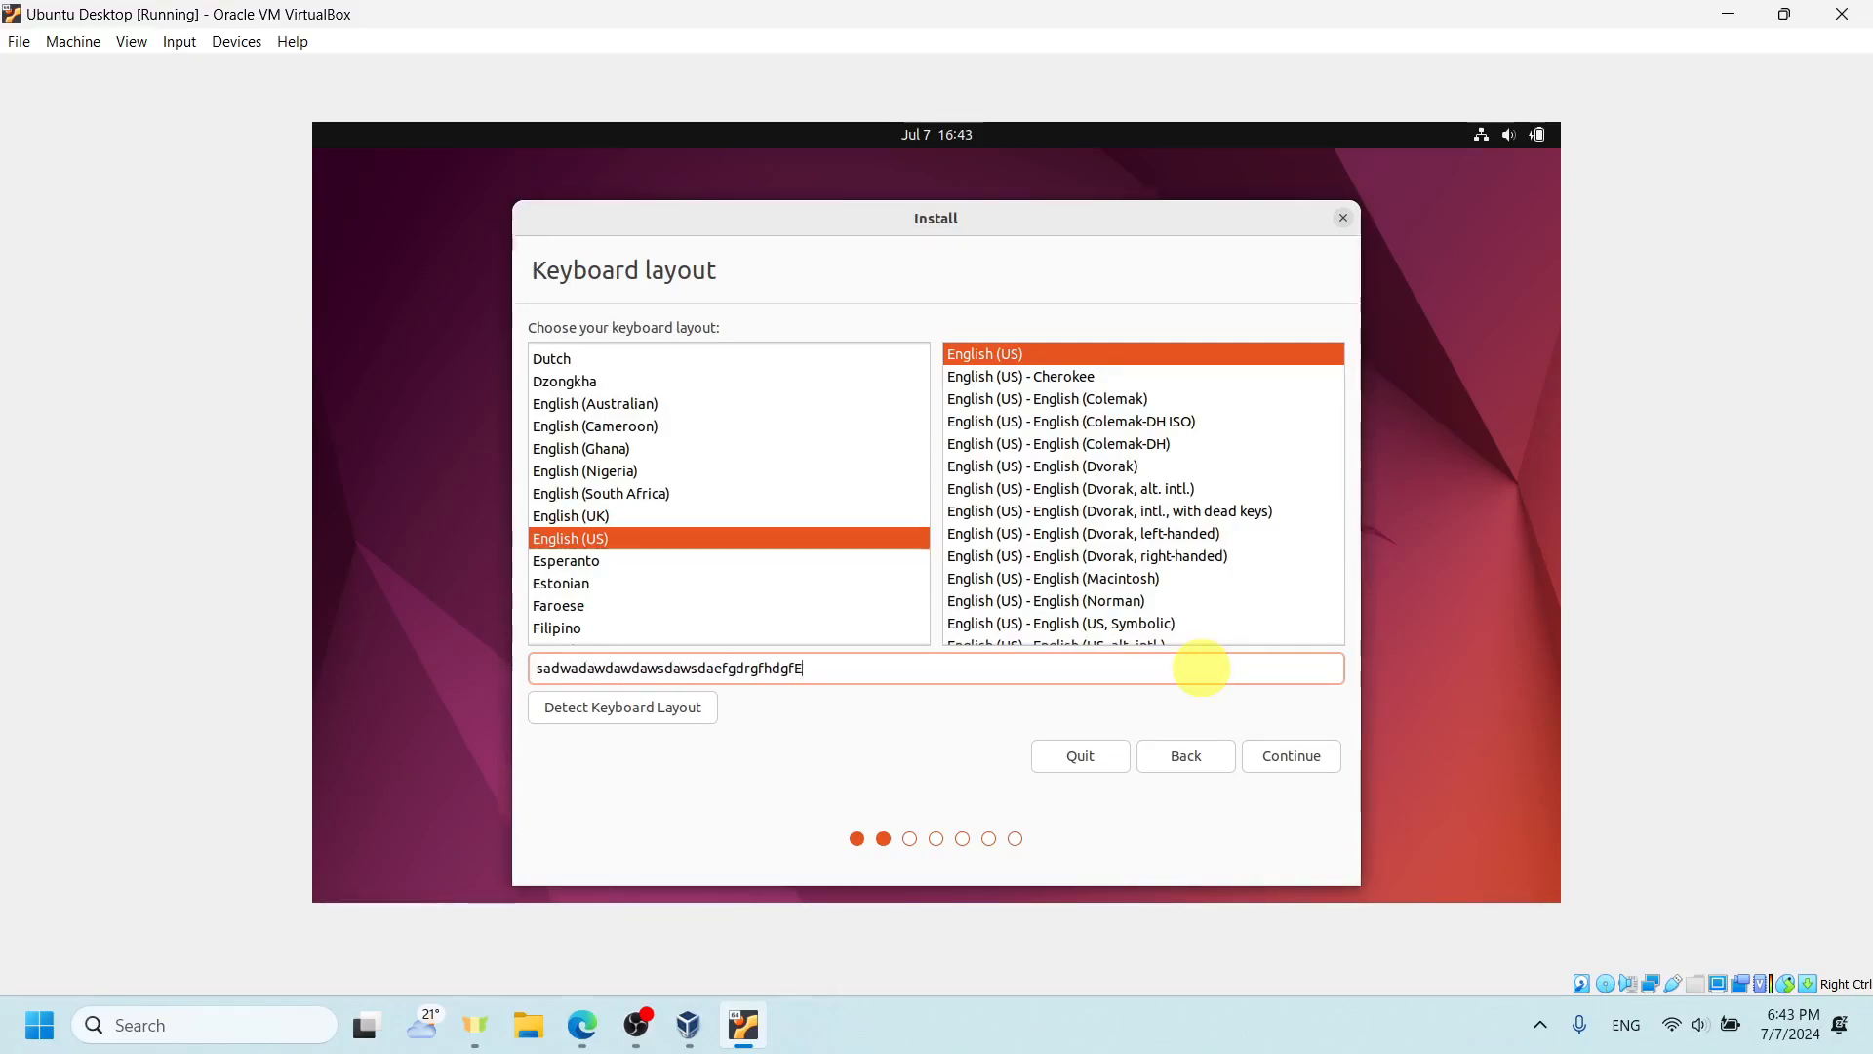
text(sdawsdawsdaefgdrgfhdgfE)
key(ctrl+a)
key(BackSpace)
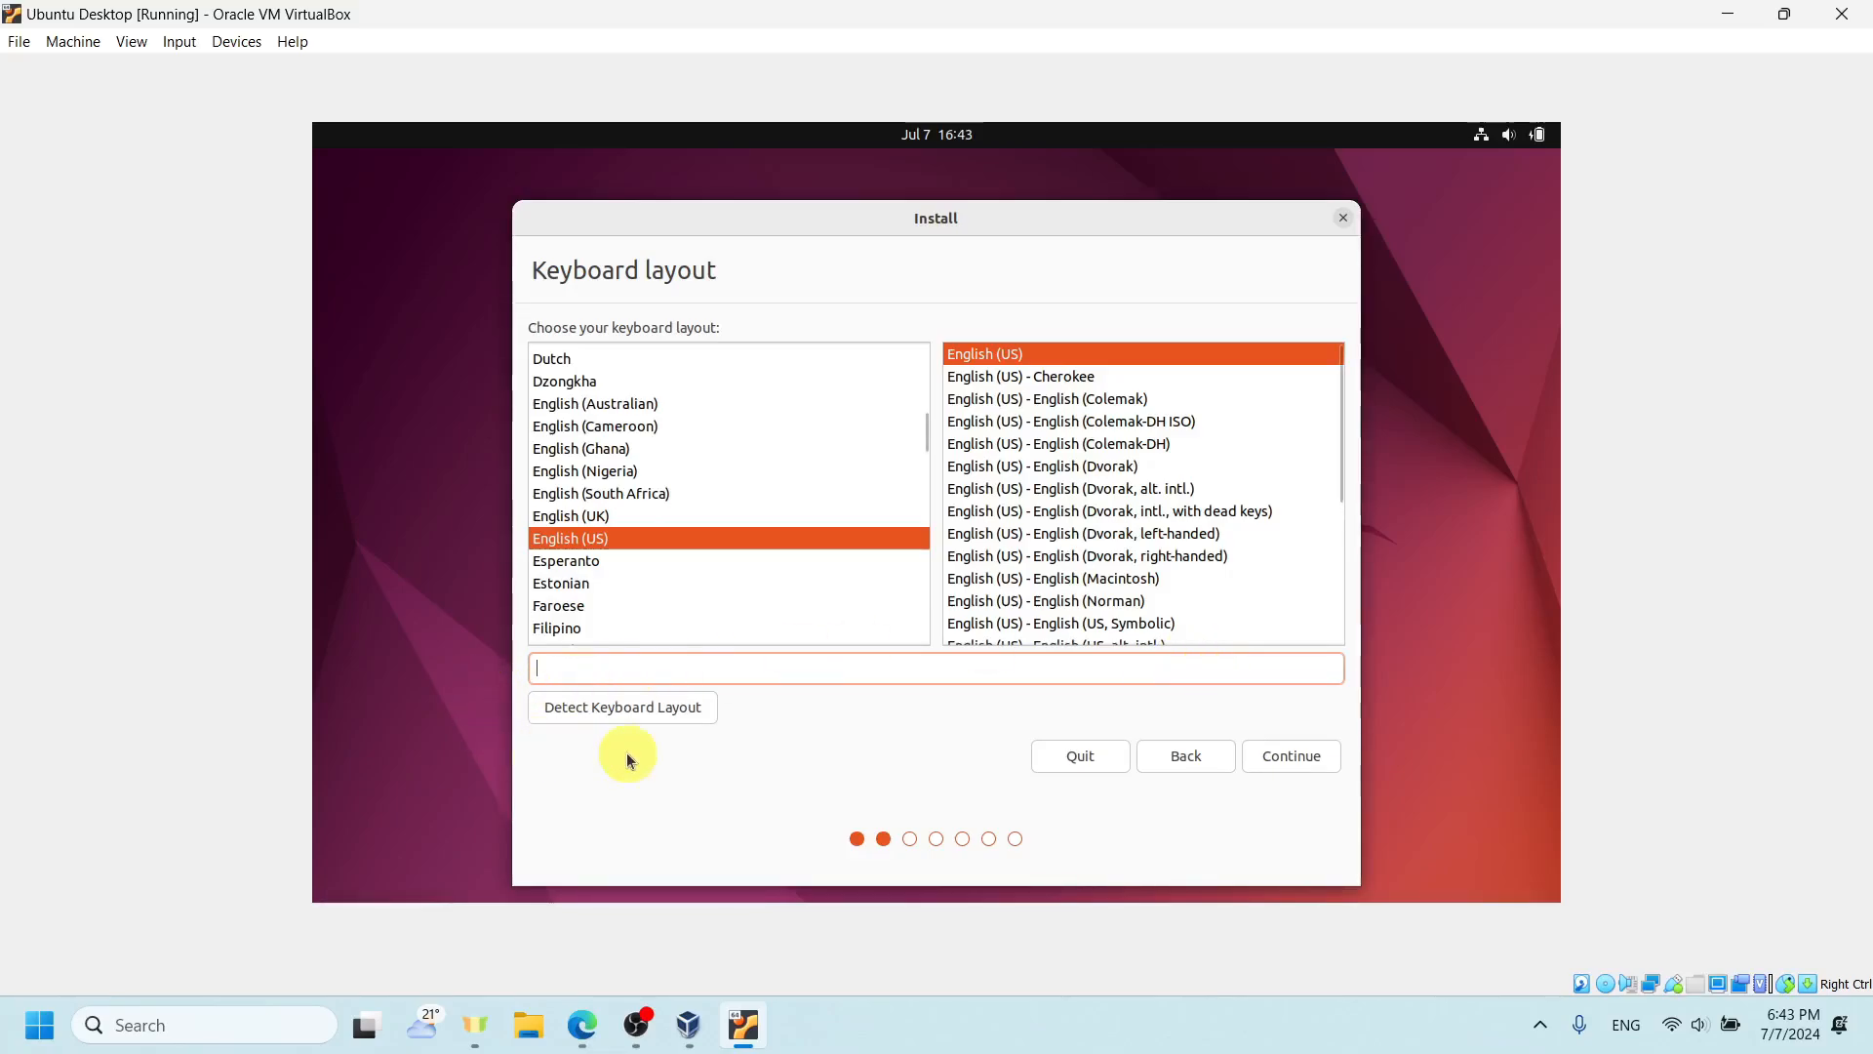
- Detect the keyboard layout by answering with n and w, reply No to all remaining character questions, and continue with English (US)
click(571, 703)
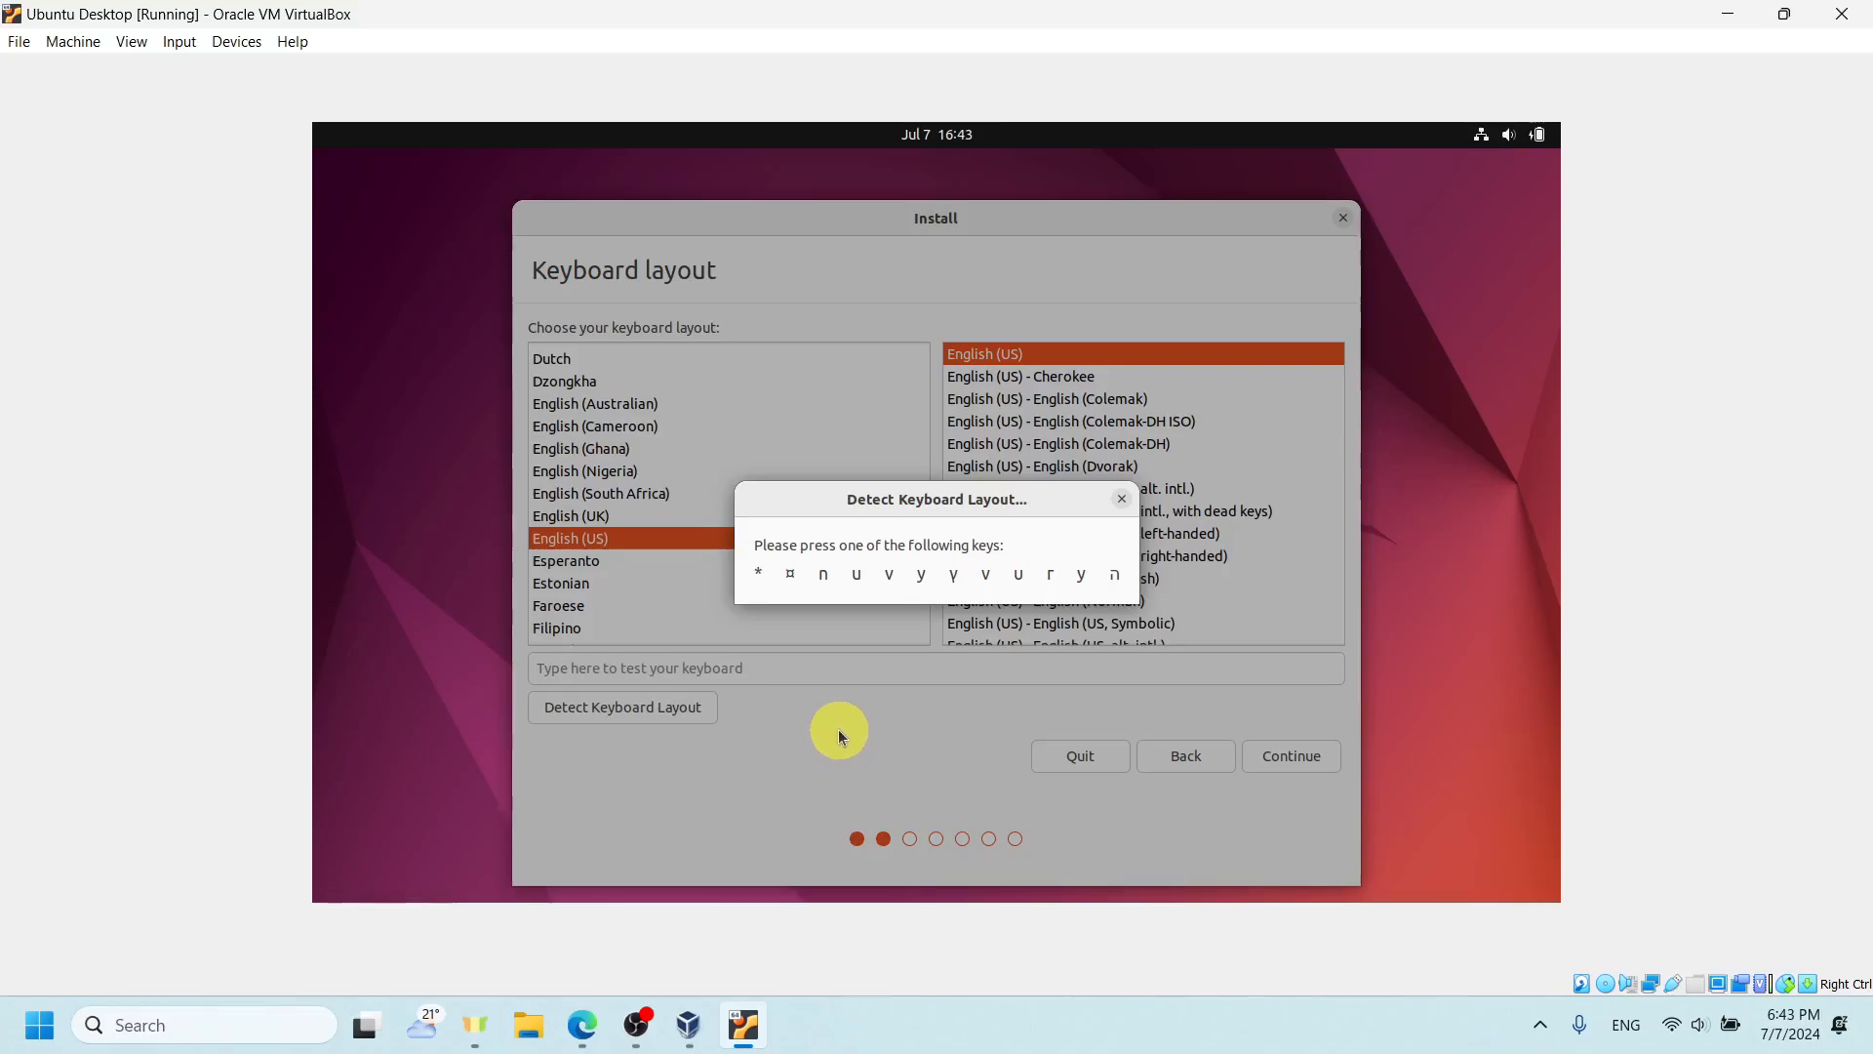
key(n)
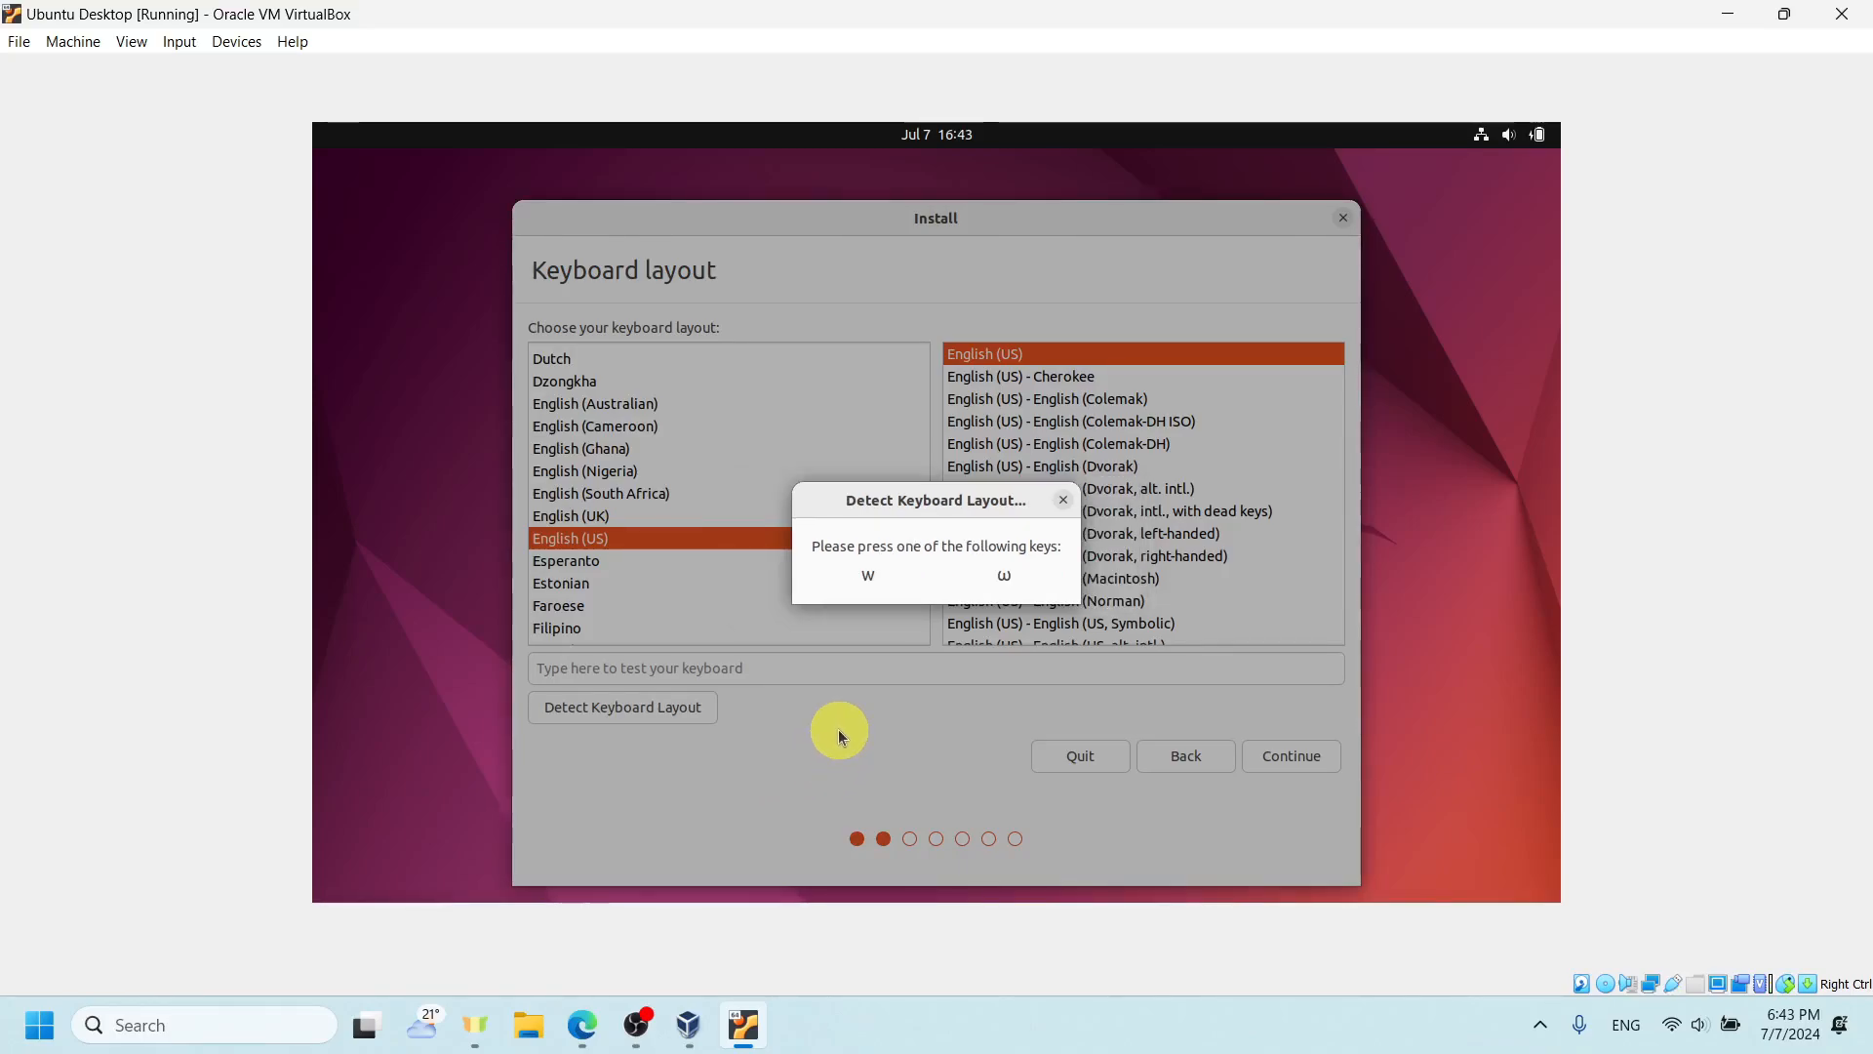
key(w)
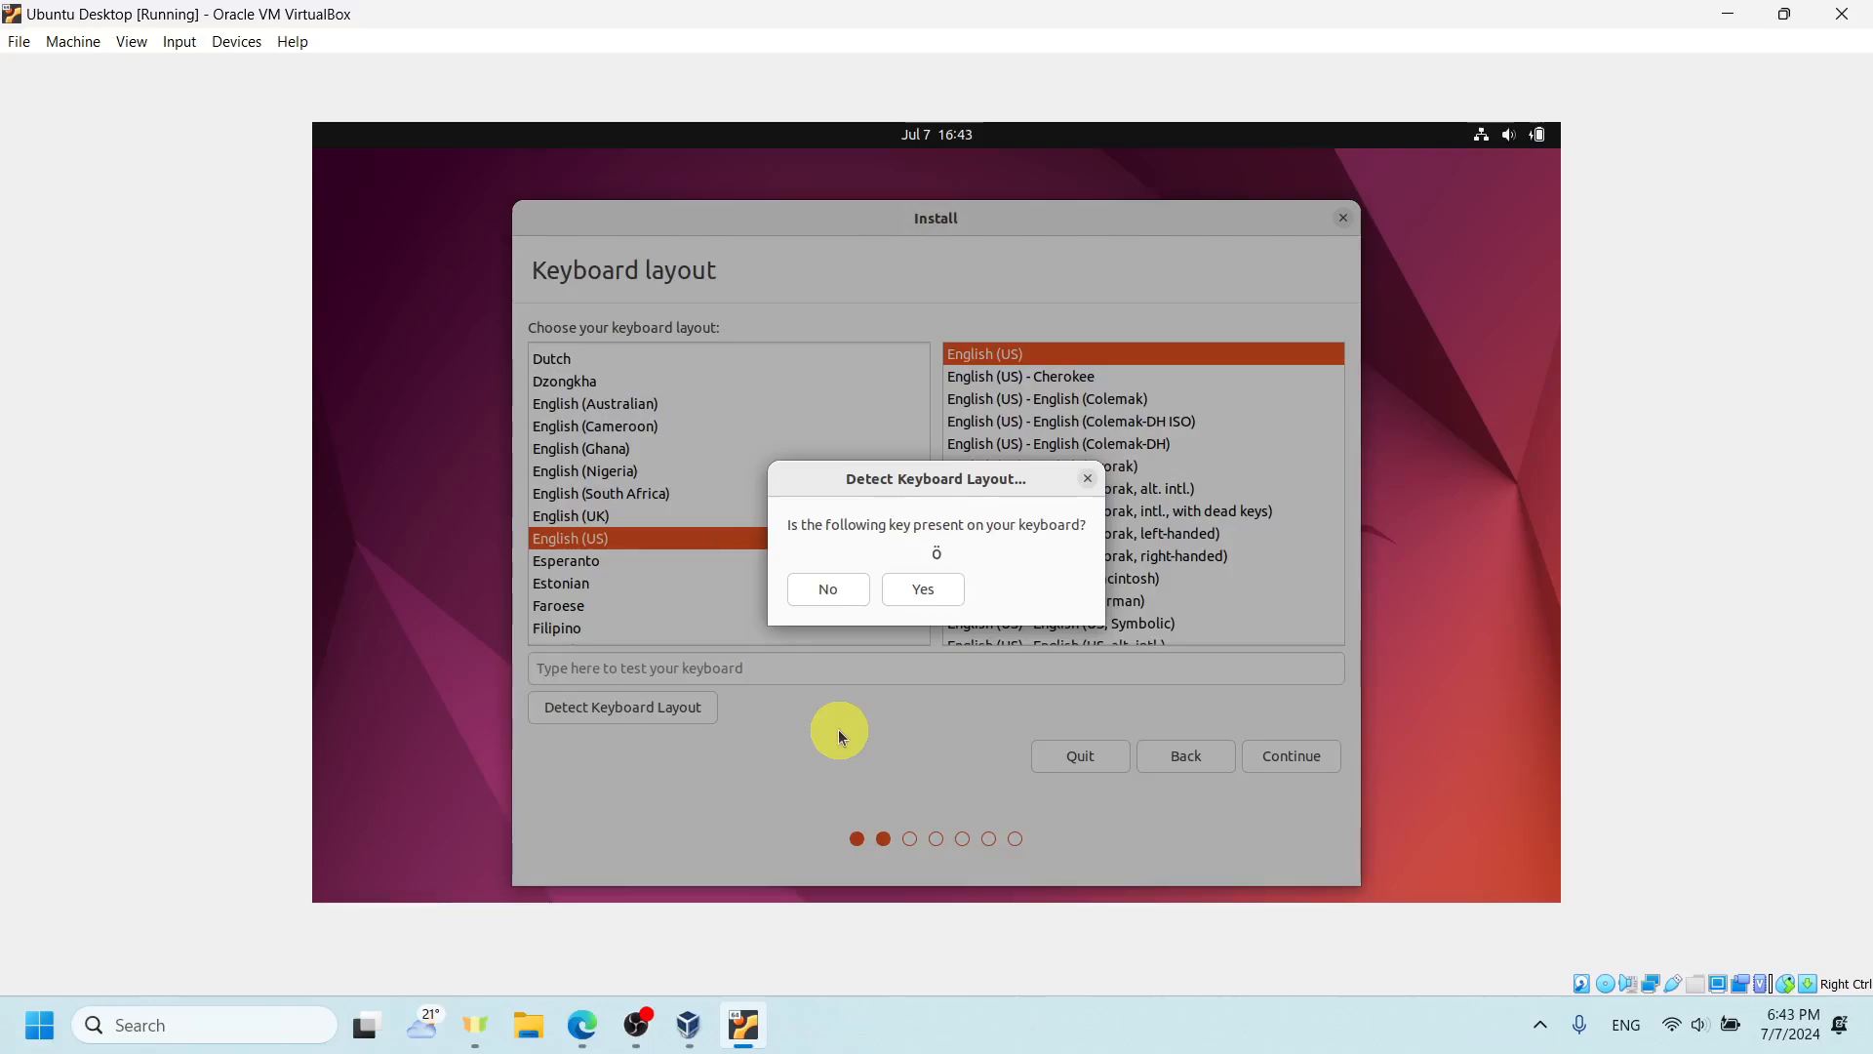
click(835, 589)
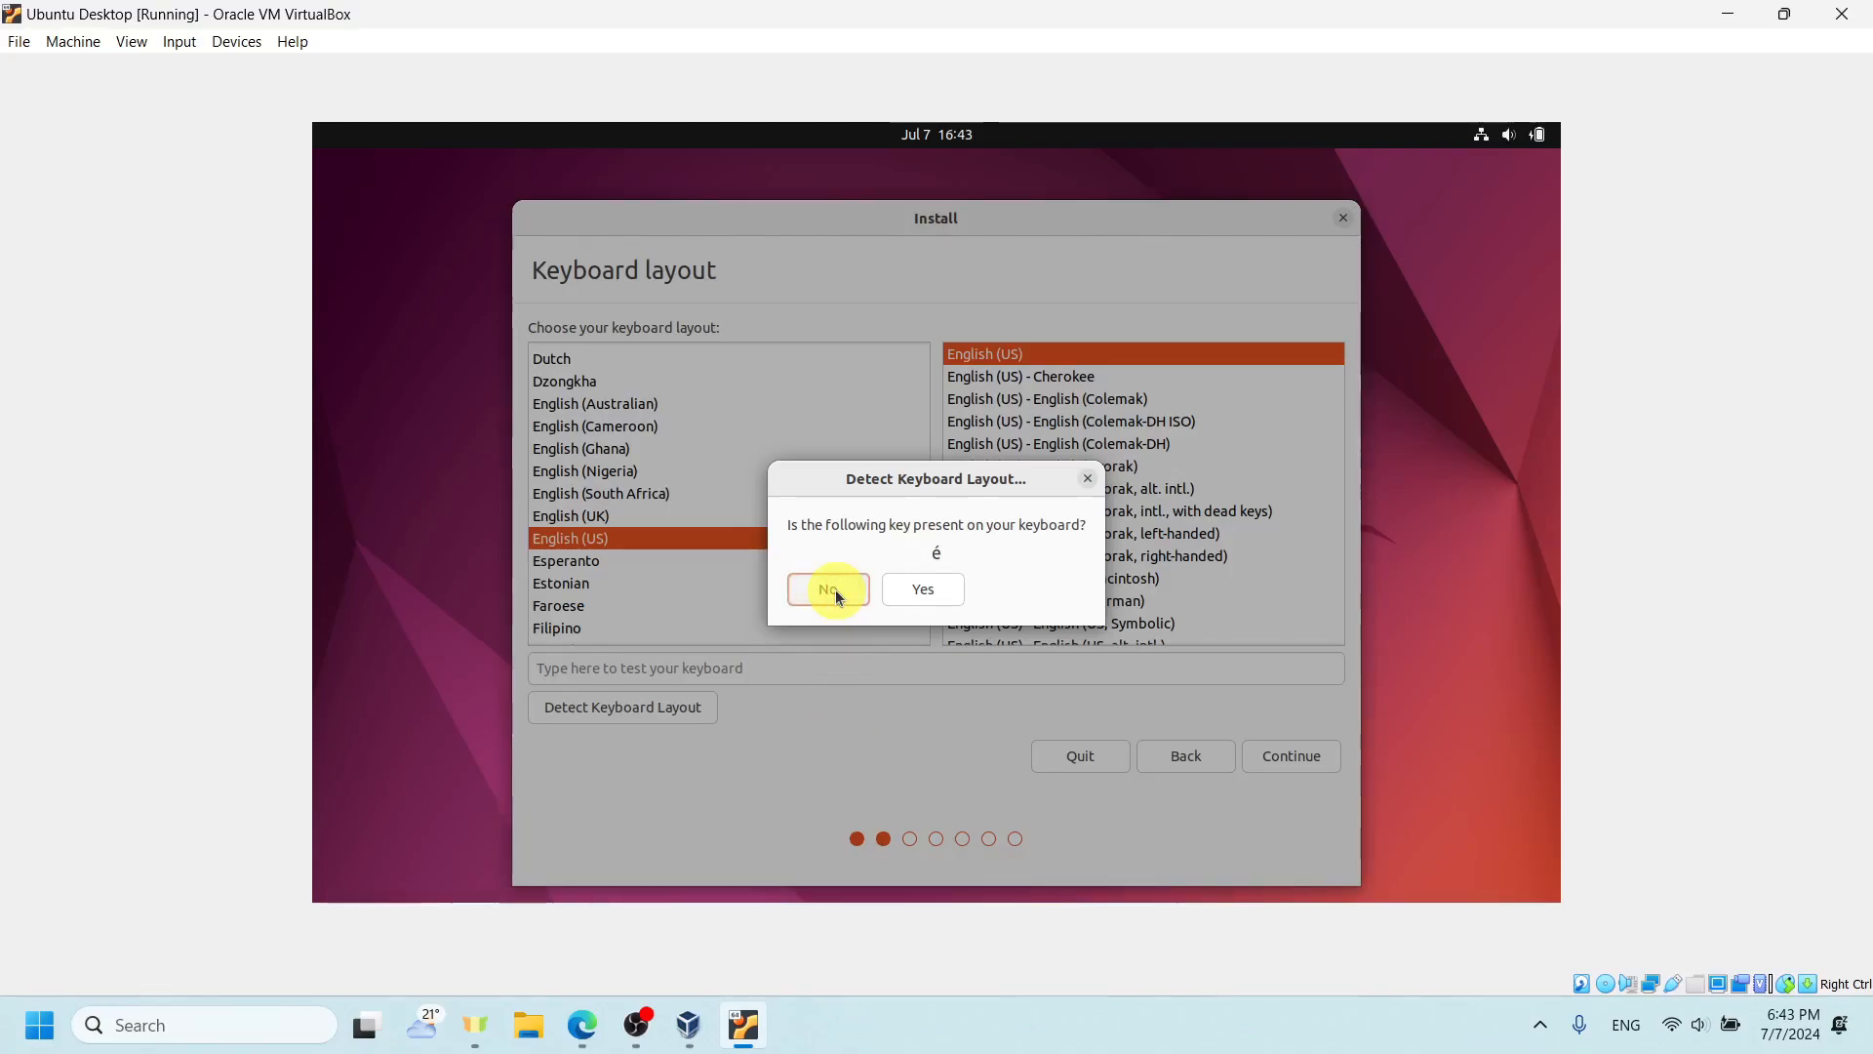
click(835, 589)
click(835, 589)
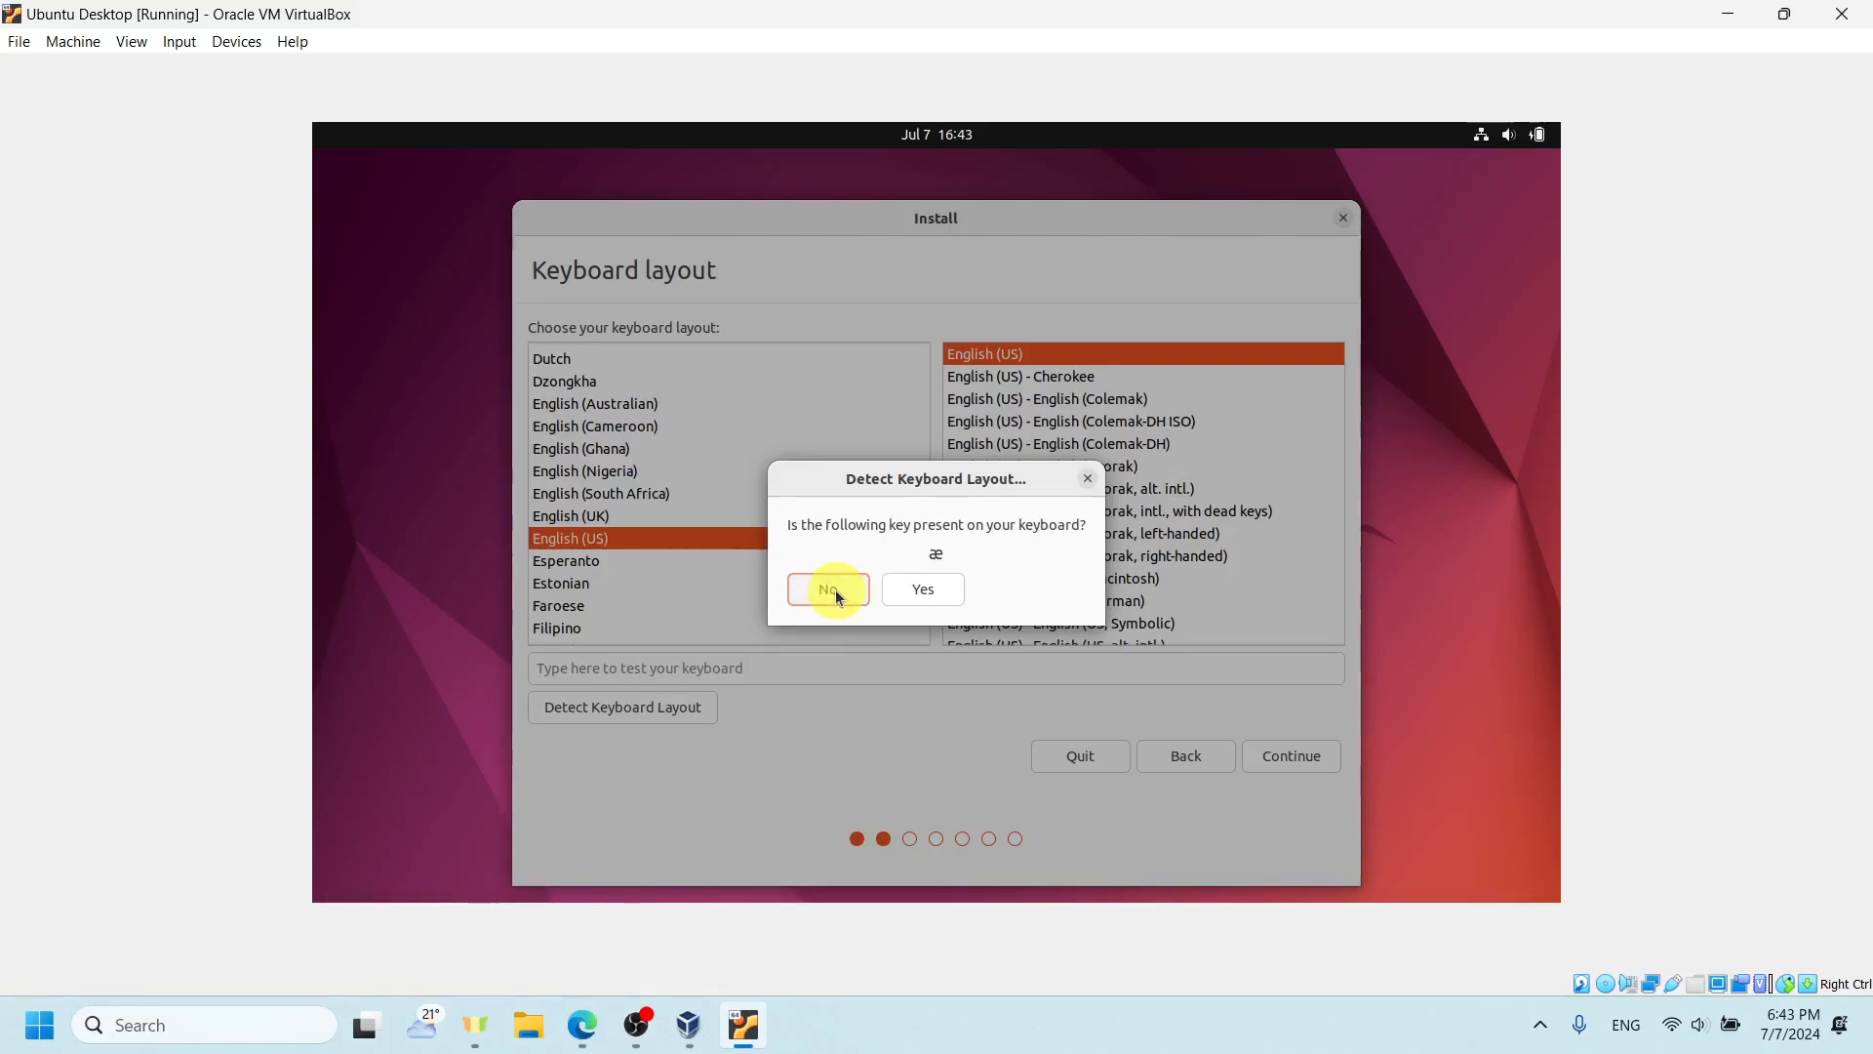
click(835, 589)
click(835, 589)
click(835, 589)
click(835, 589)
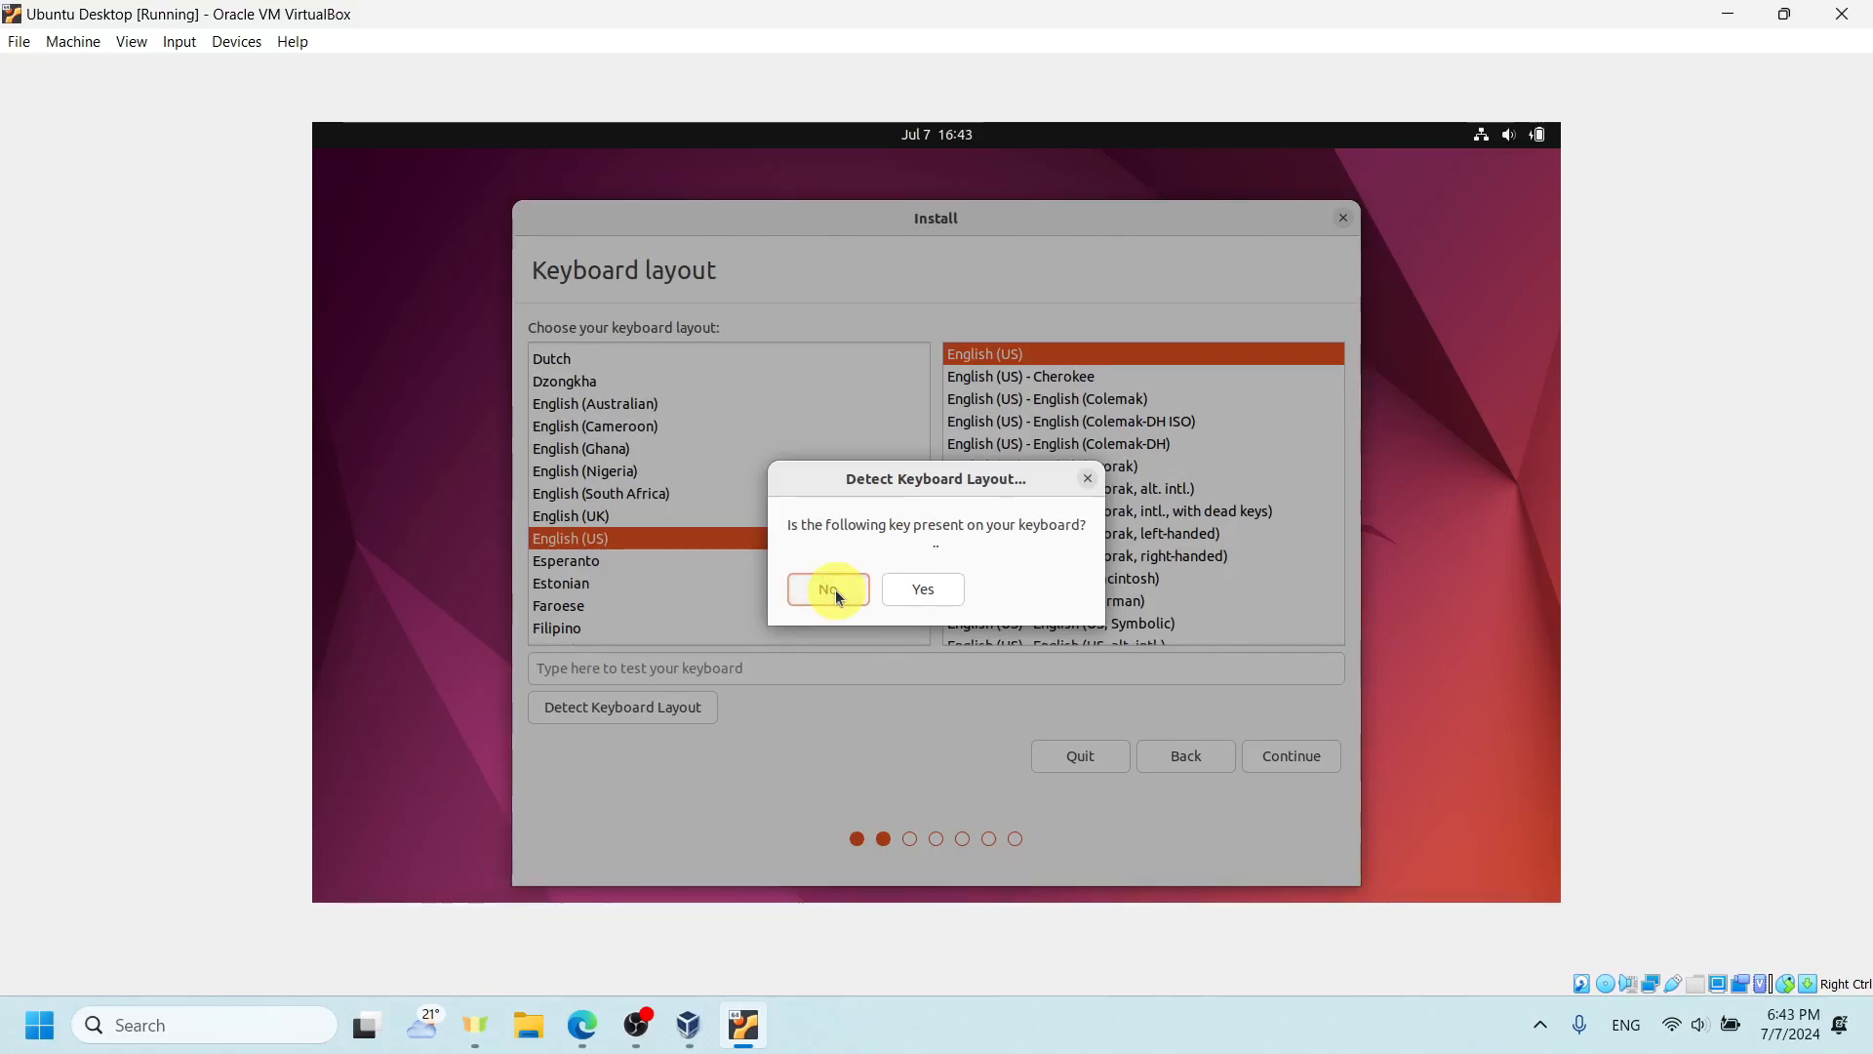
click(835, 589)
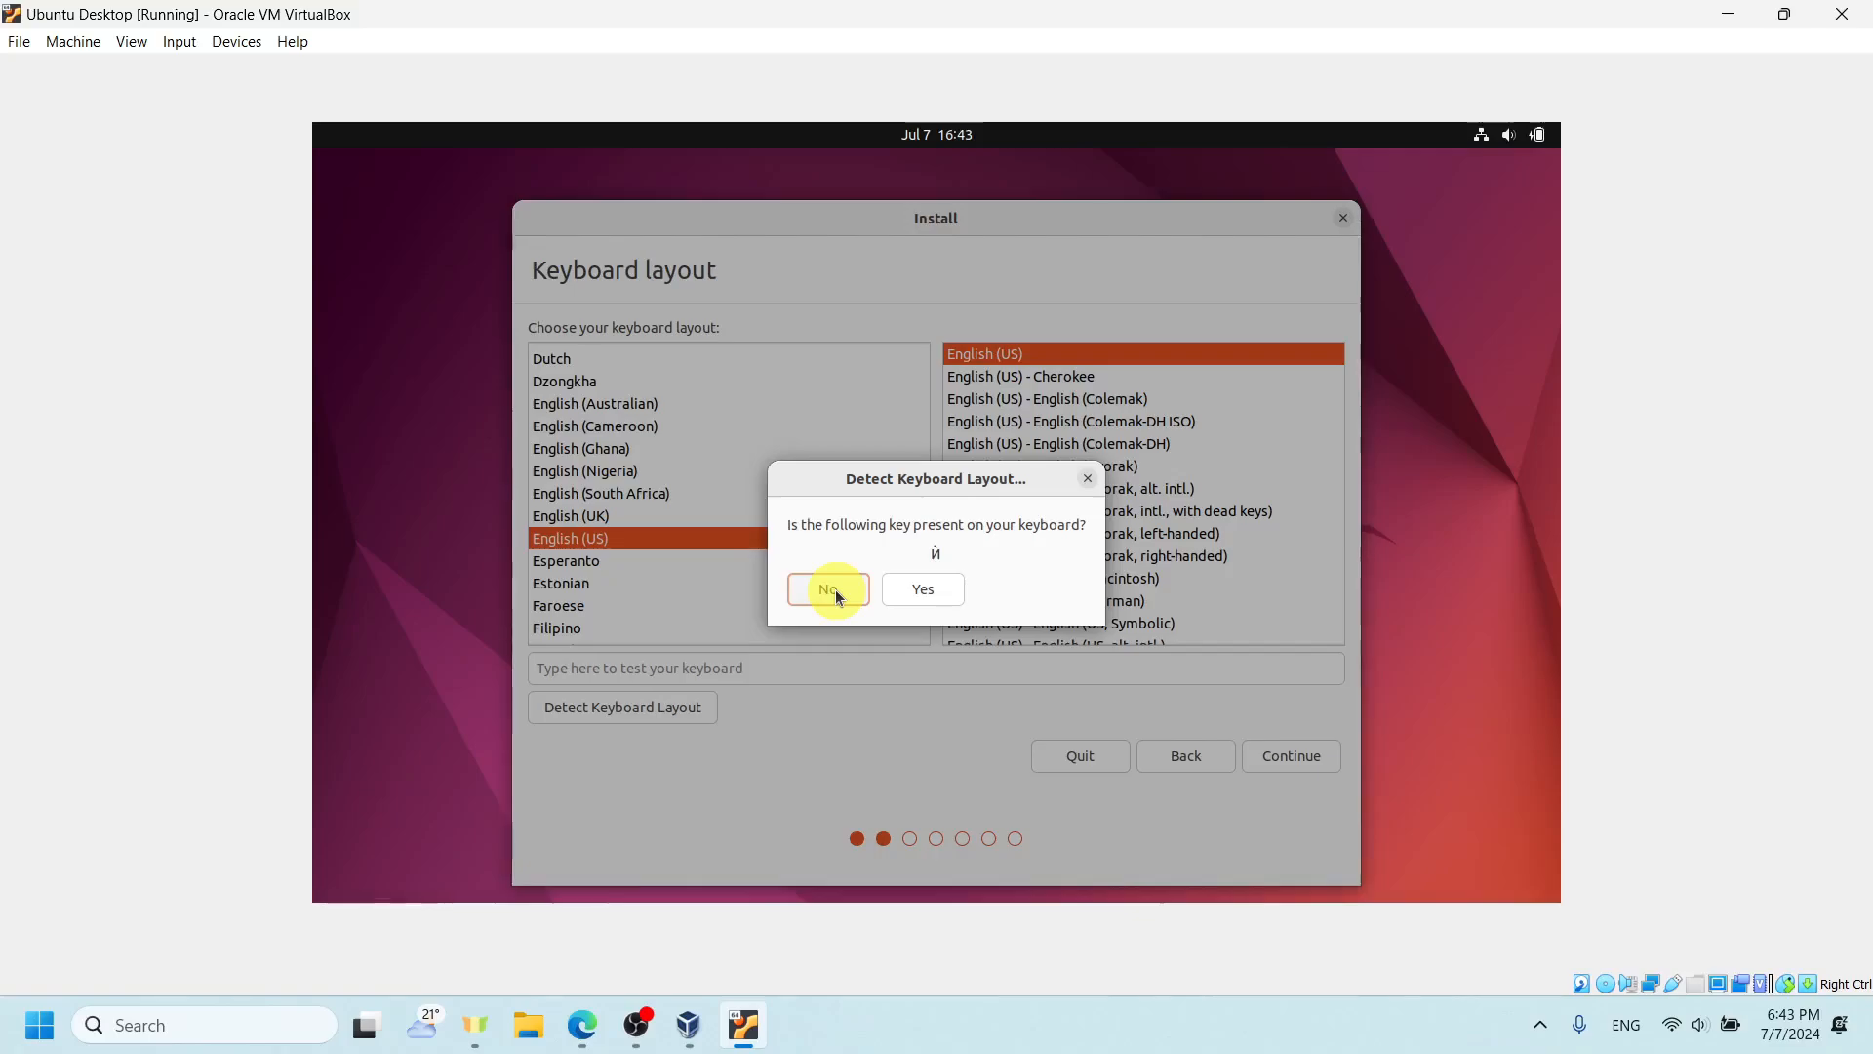
click(835, 589)
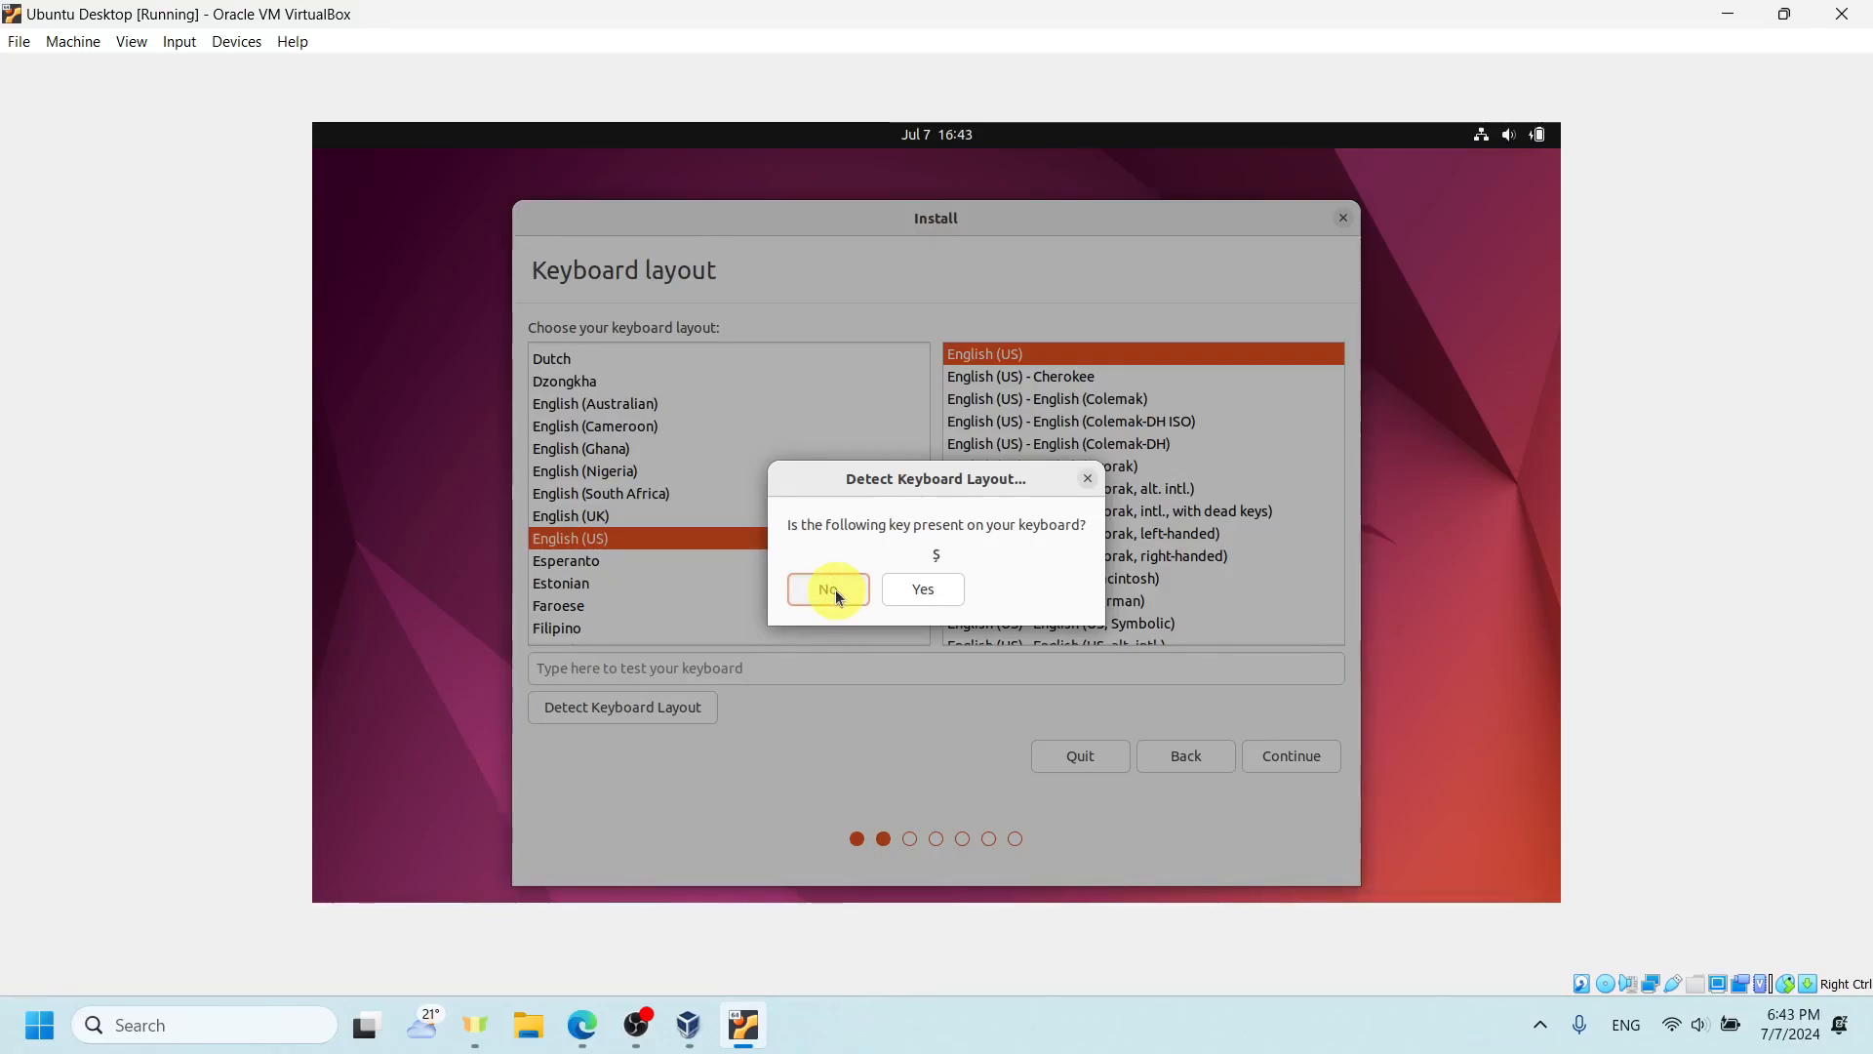
click(835, 589)
click(835, 590)
click(835, 589)
click(835, 589)
click(835, 589)
click(835, 589)
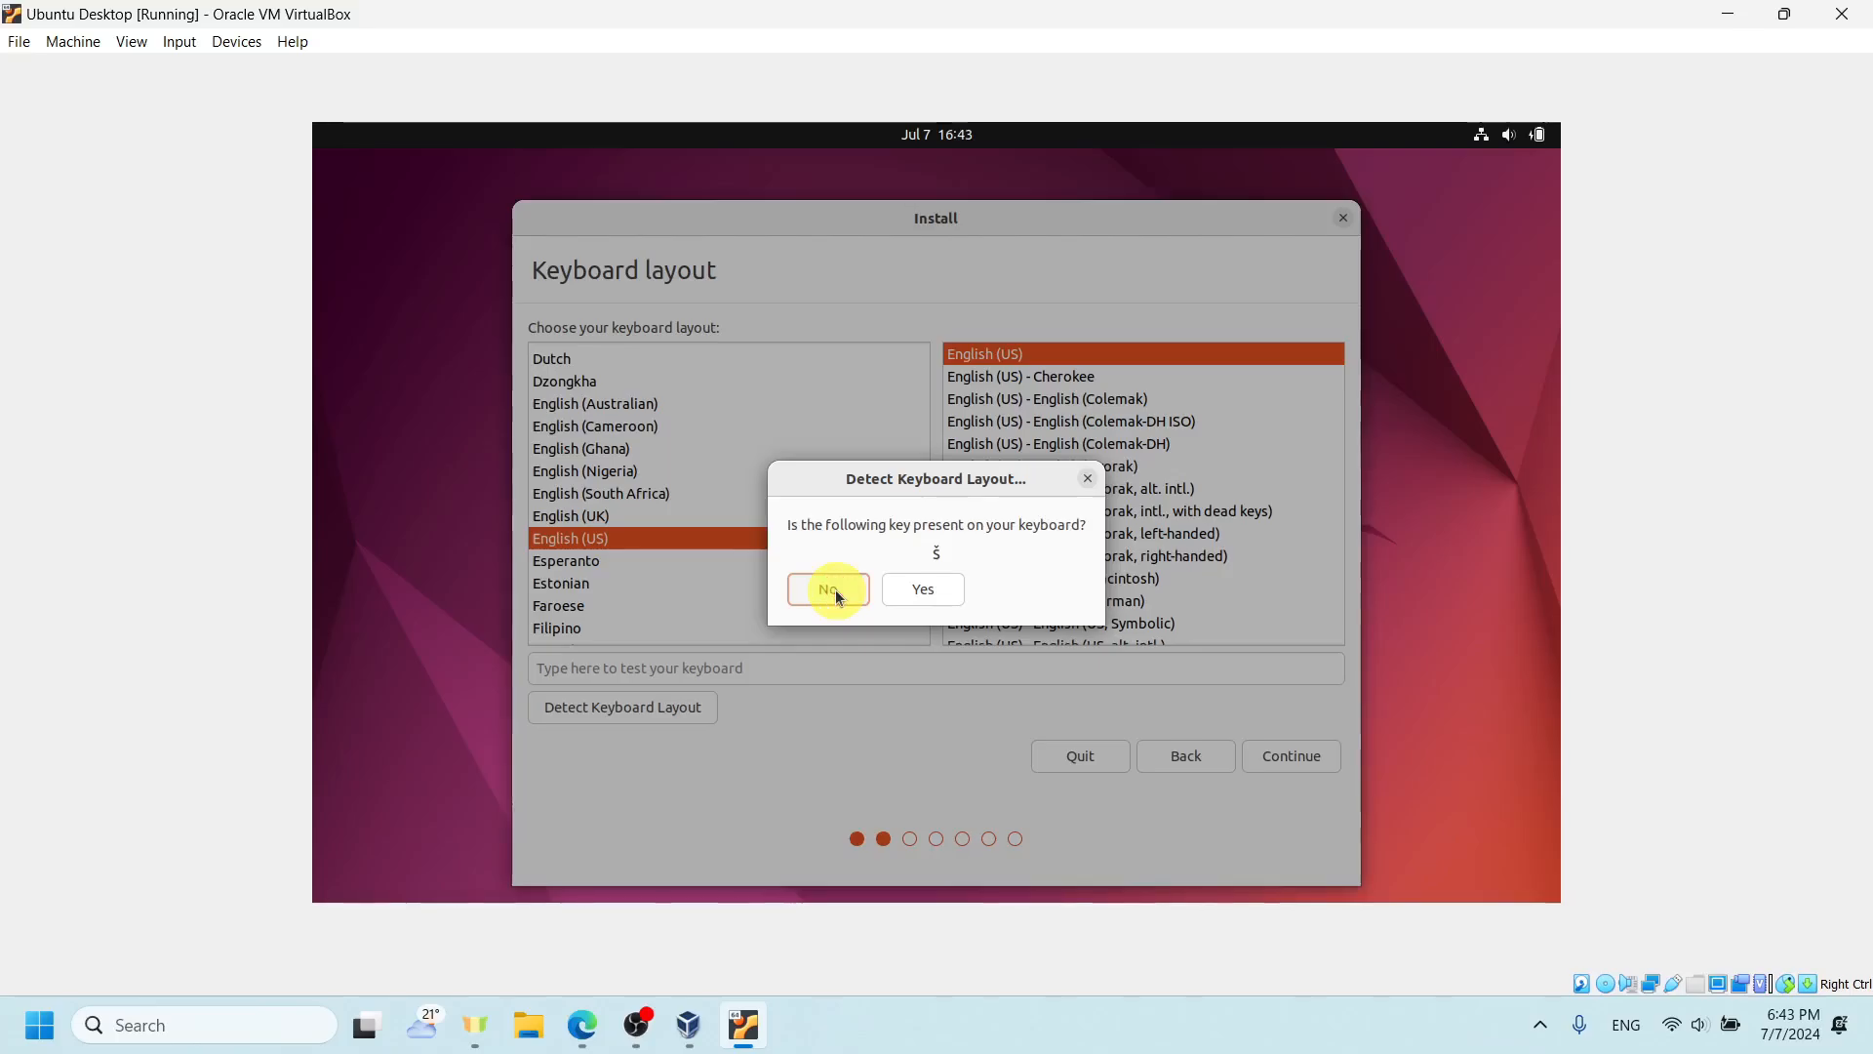
click(835, 590)
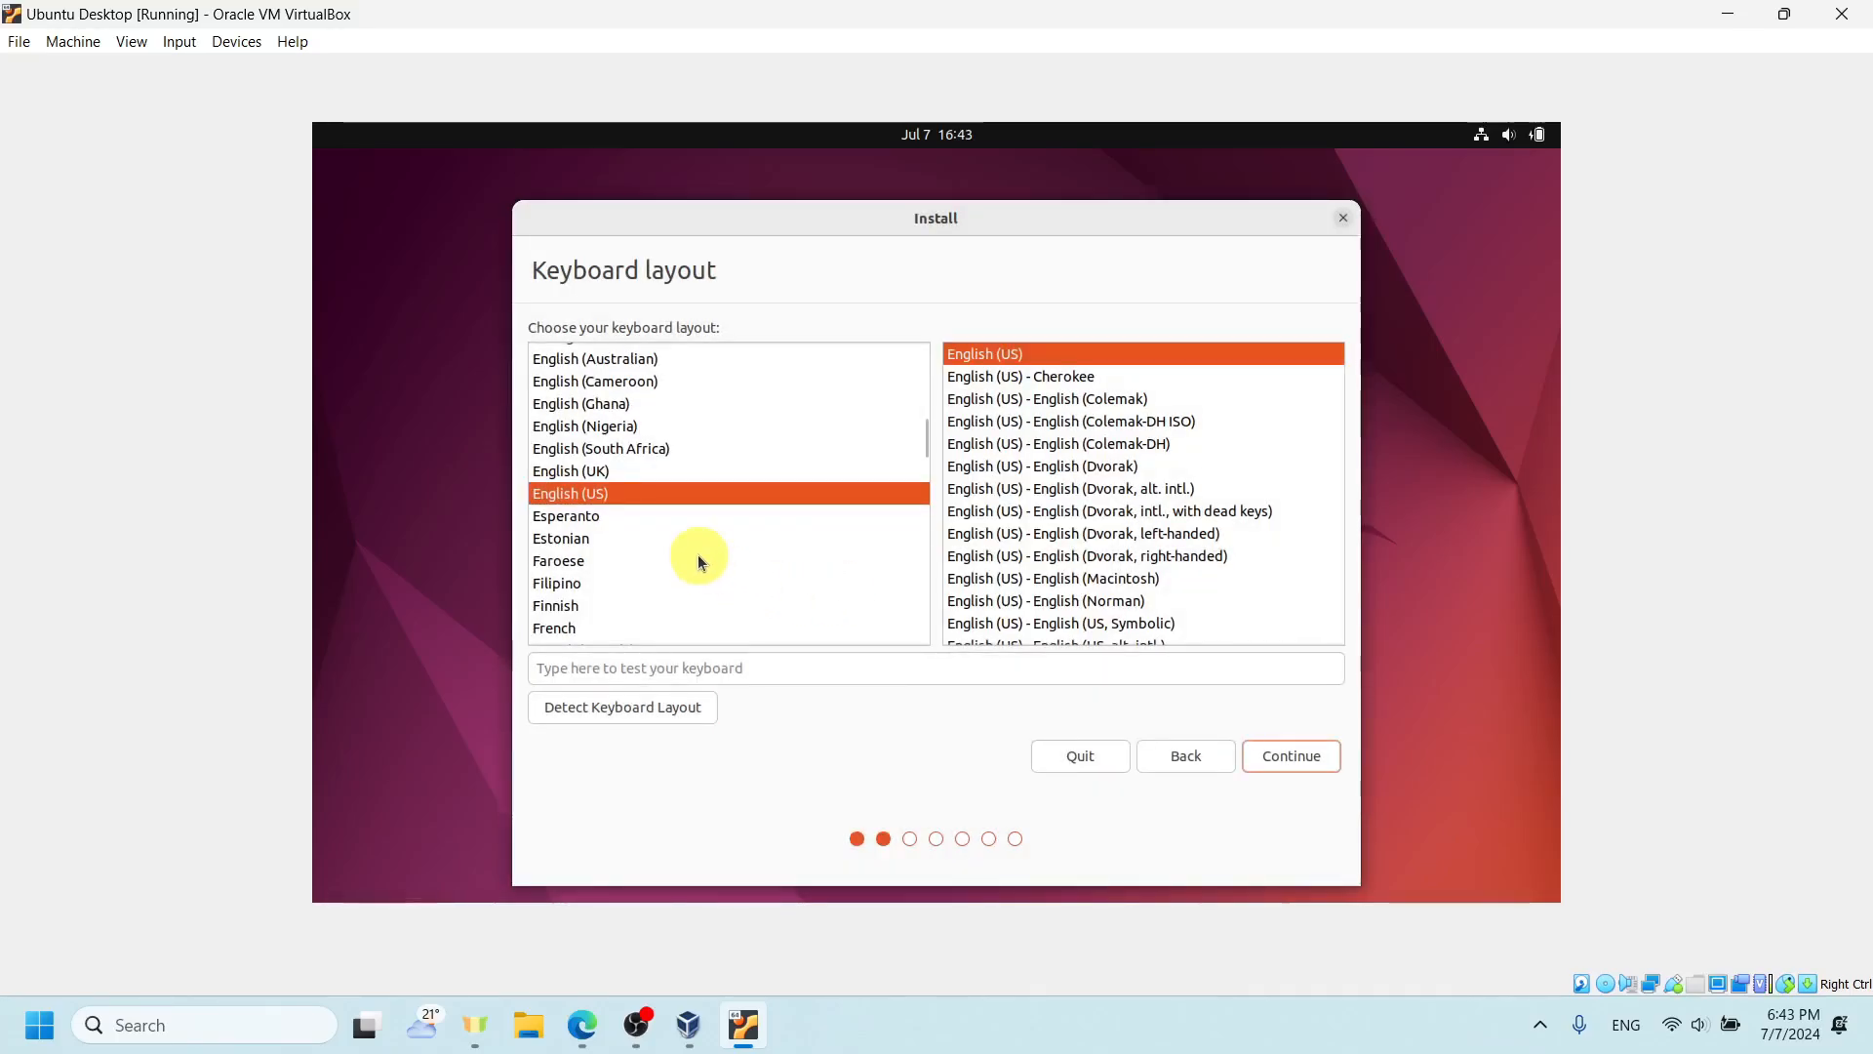
click(1296, 764)
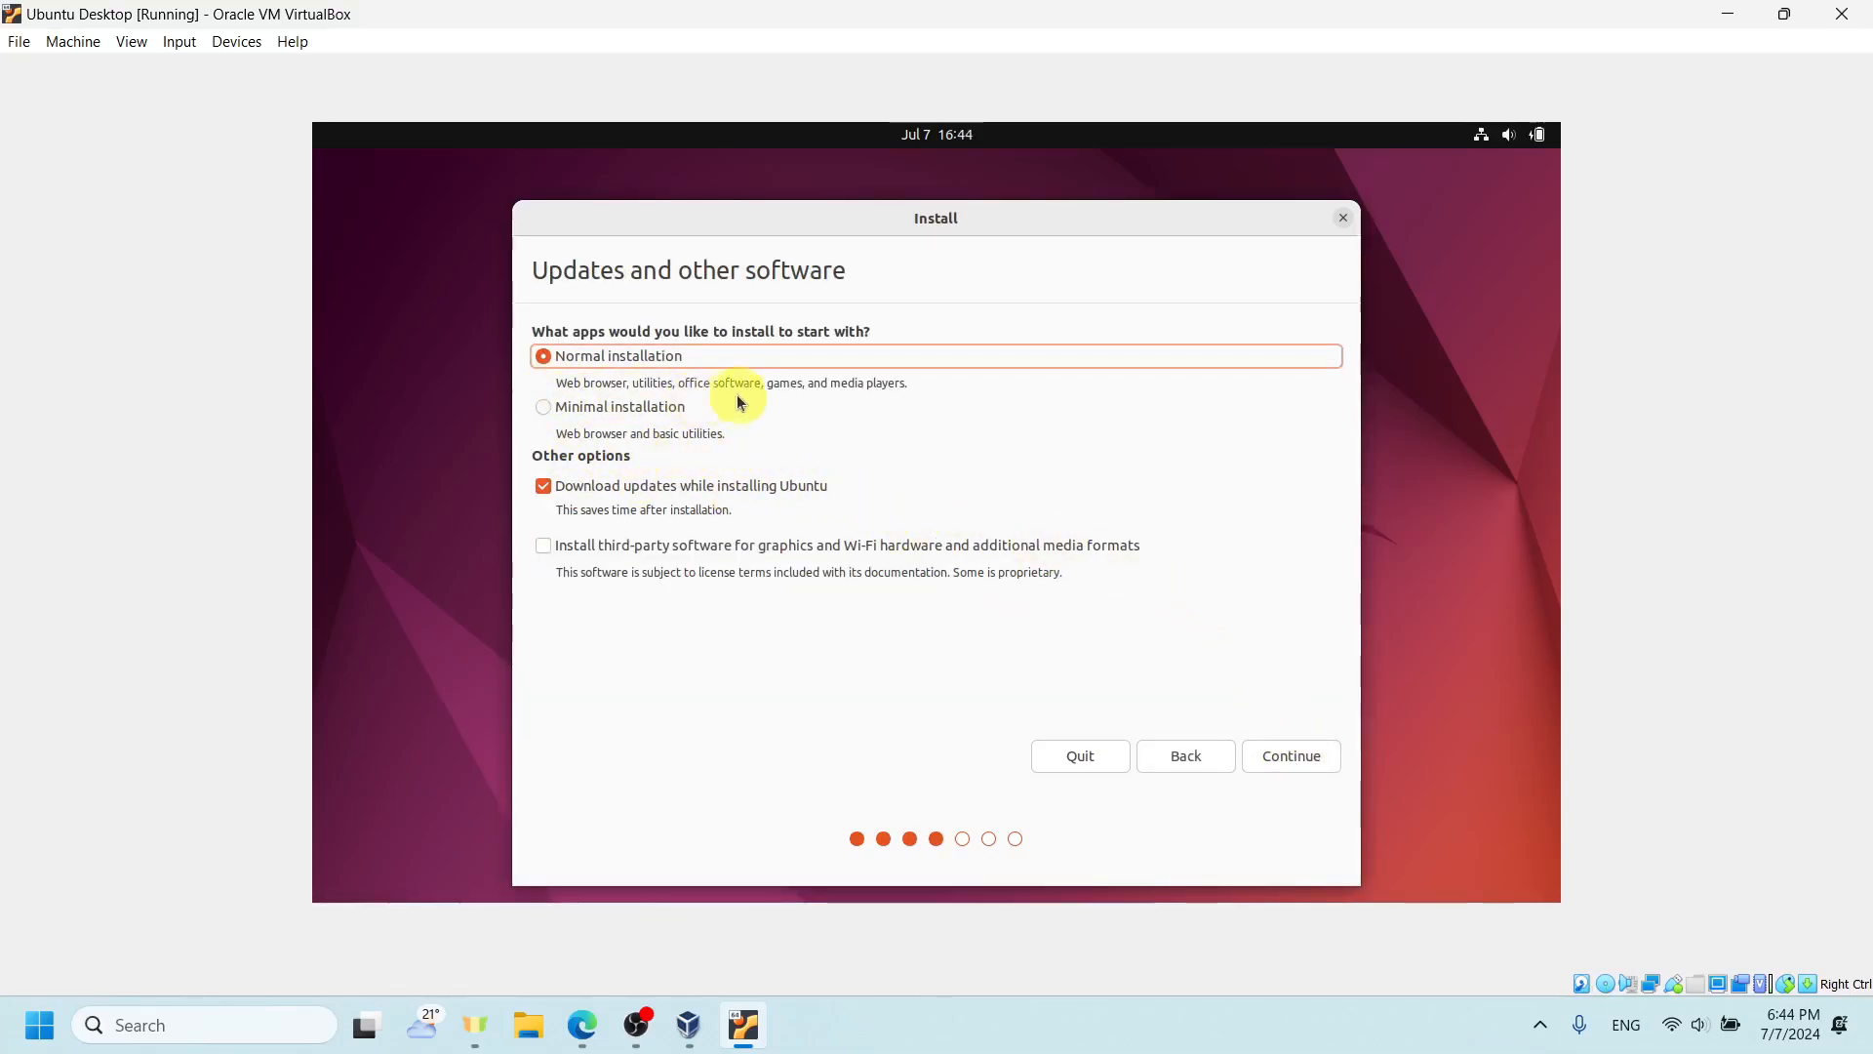
- Choose the minimal installation with third-party software, keep downloading updates during installation enabled, and continue
click(593, 404)
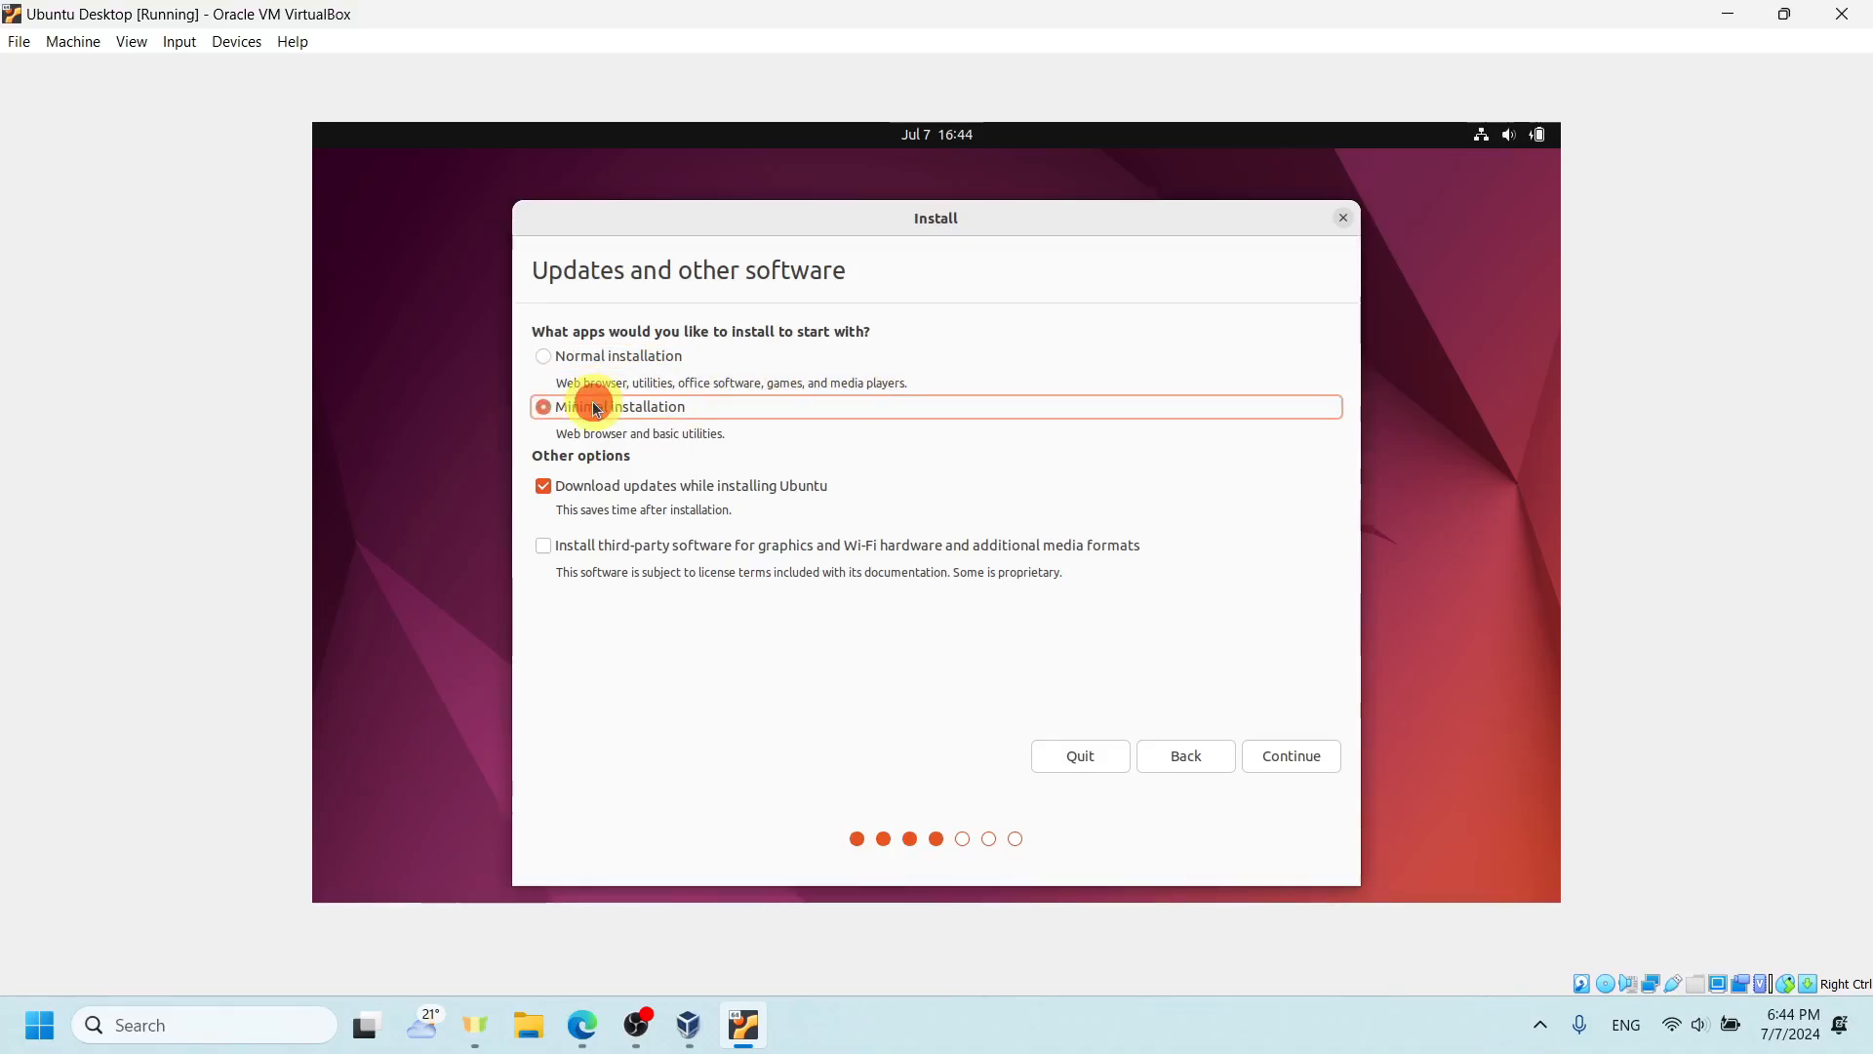
click(601, 543)
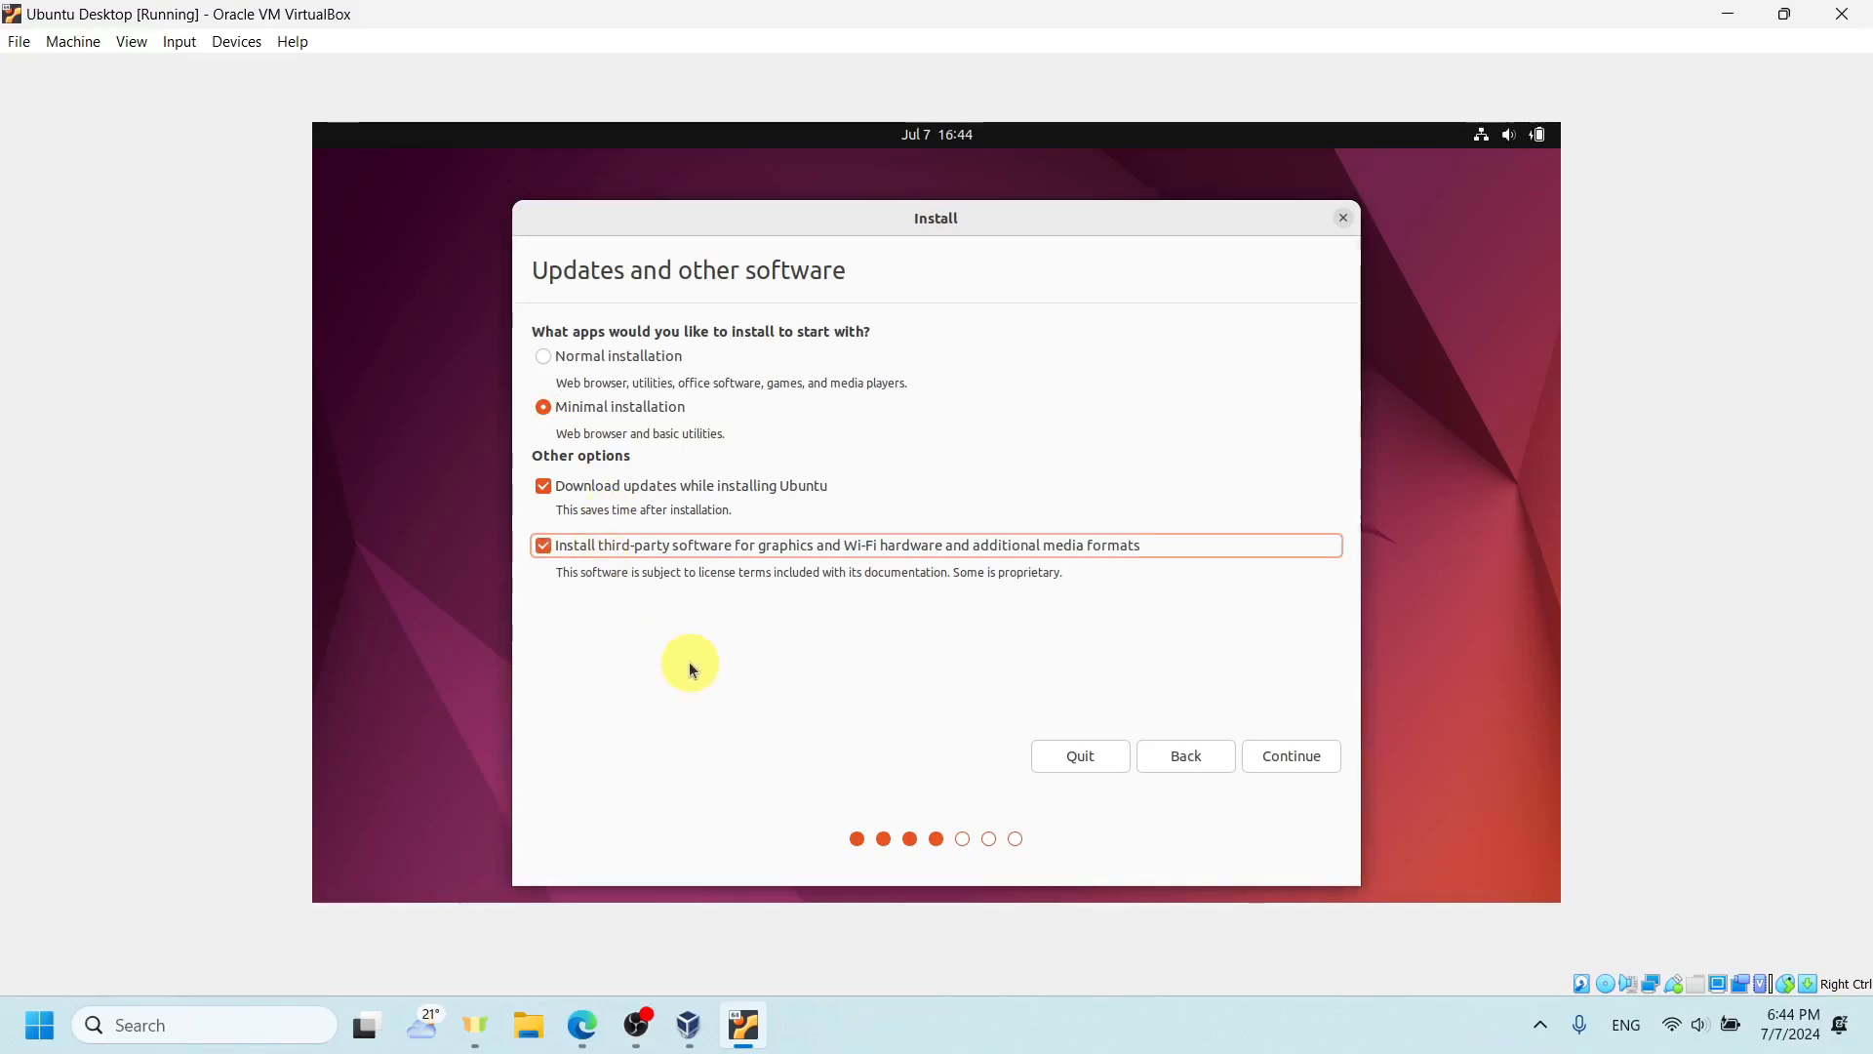
click(652, 490)
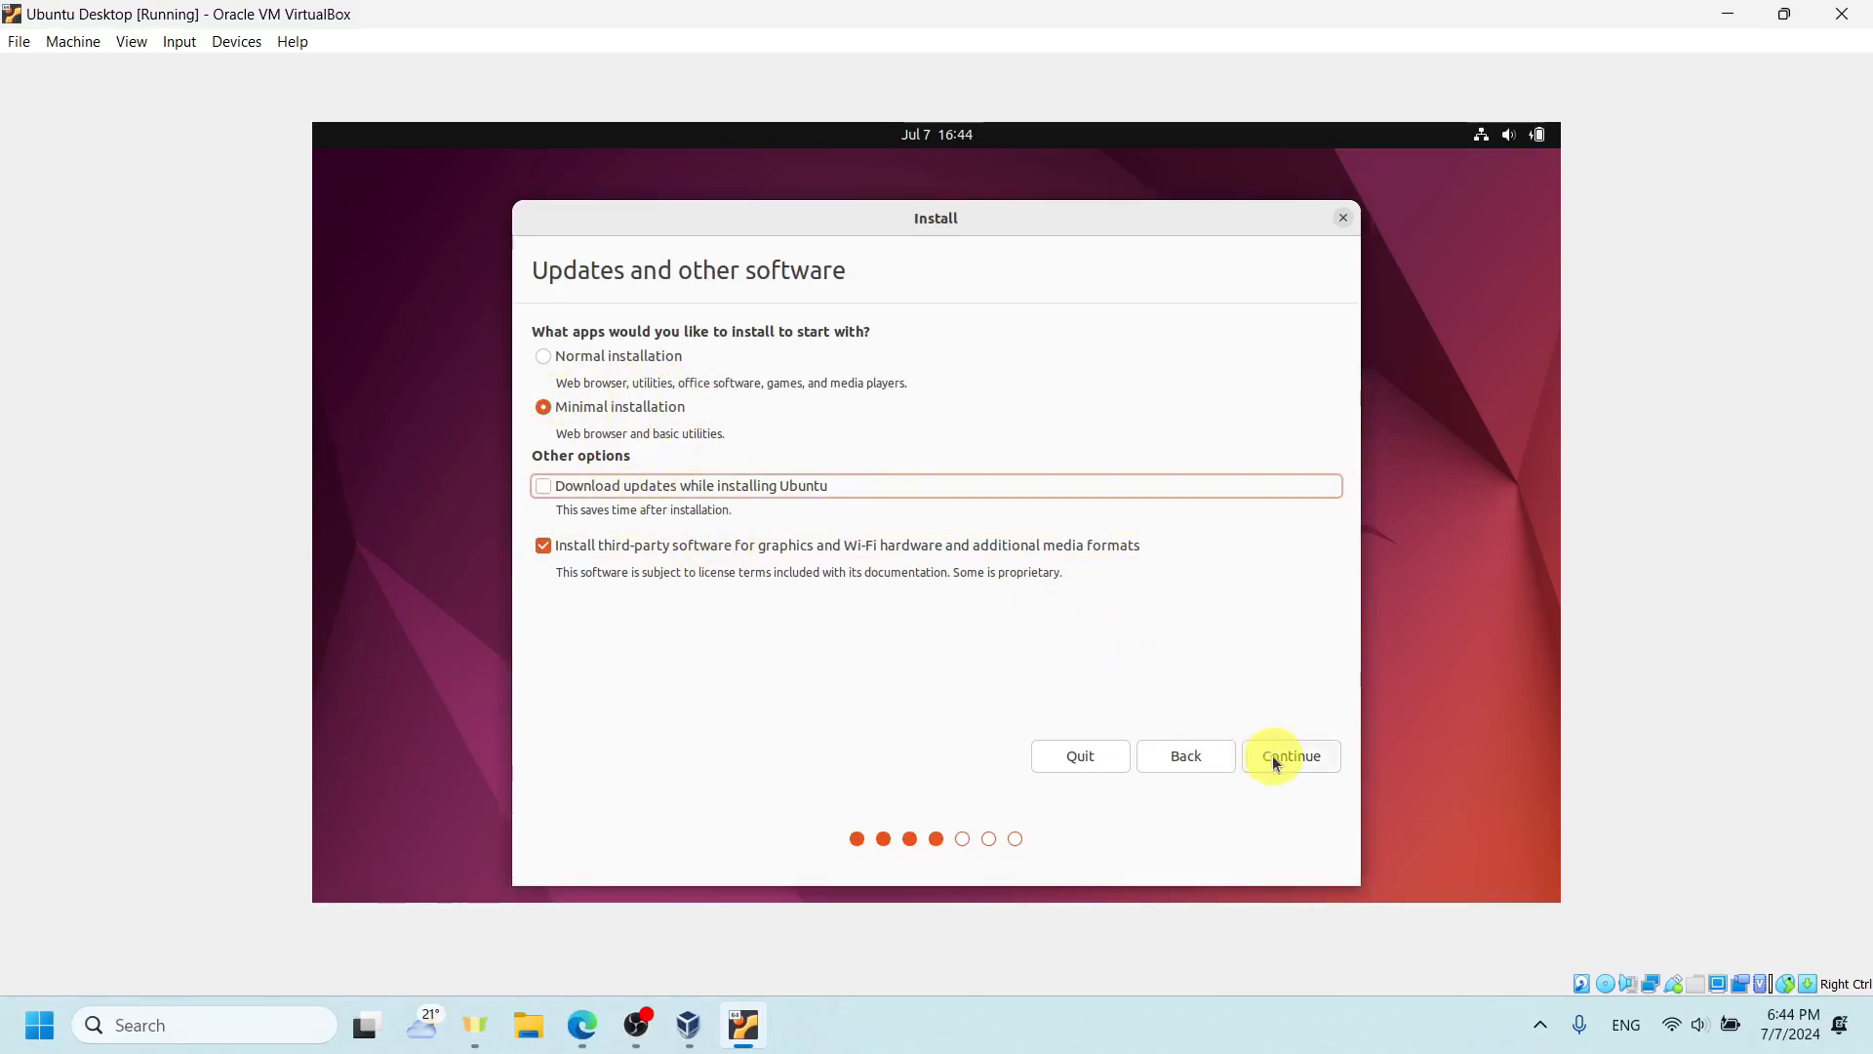
click(897, 485)
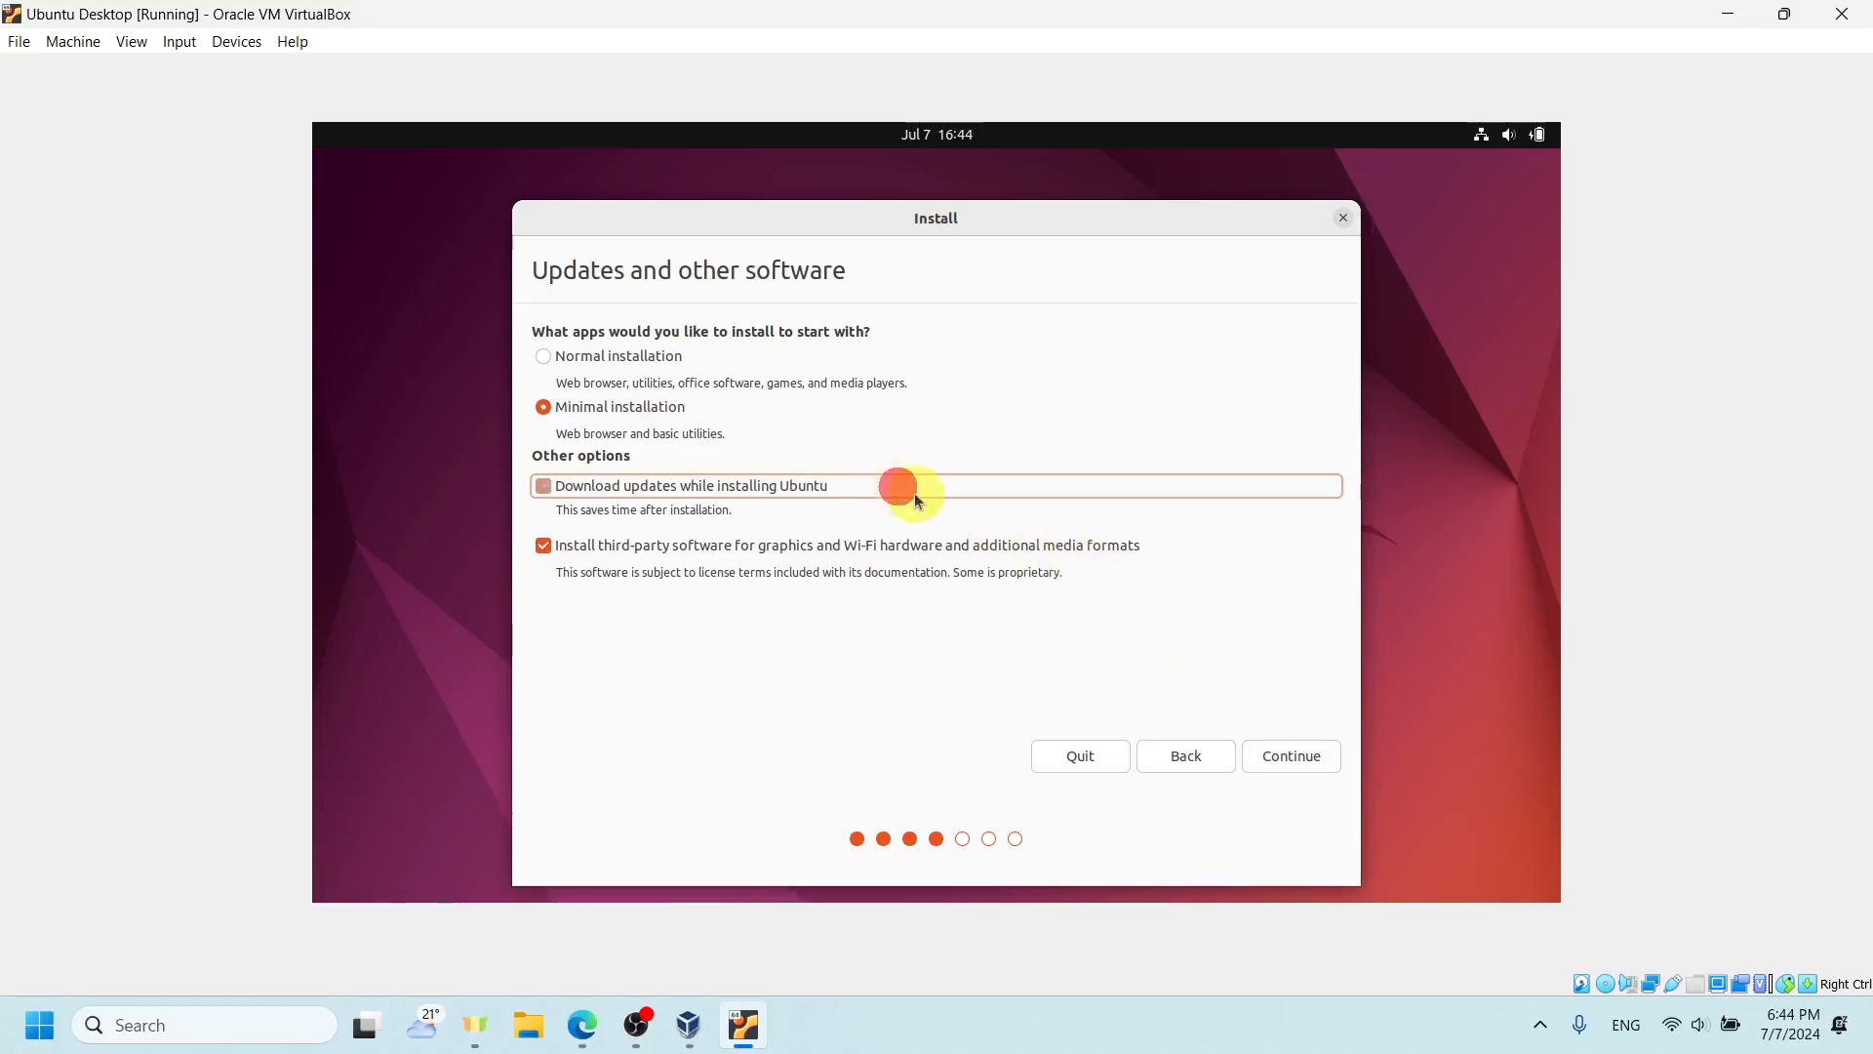
click(1283, 750)
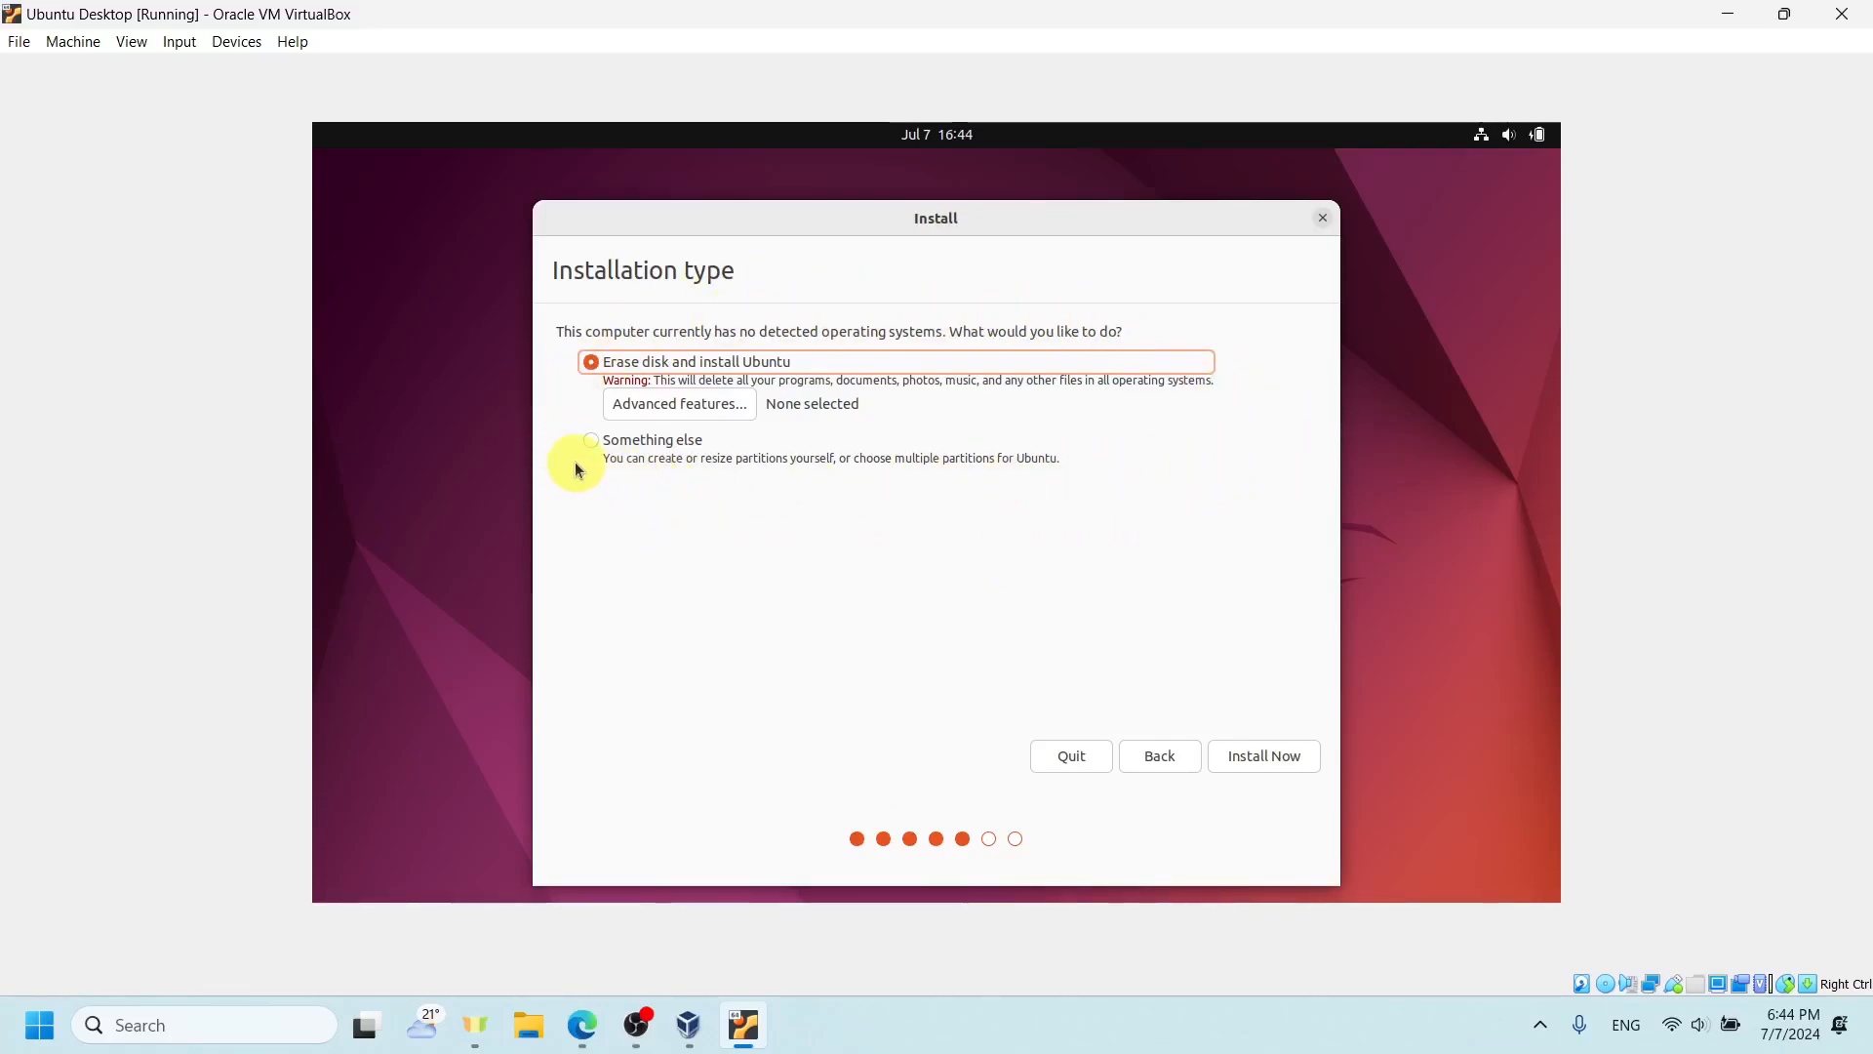
- Set the installation type to Erase disk and install Ubuntu, start the install, and approve writing the changes to disk
click(597, 441)
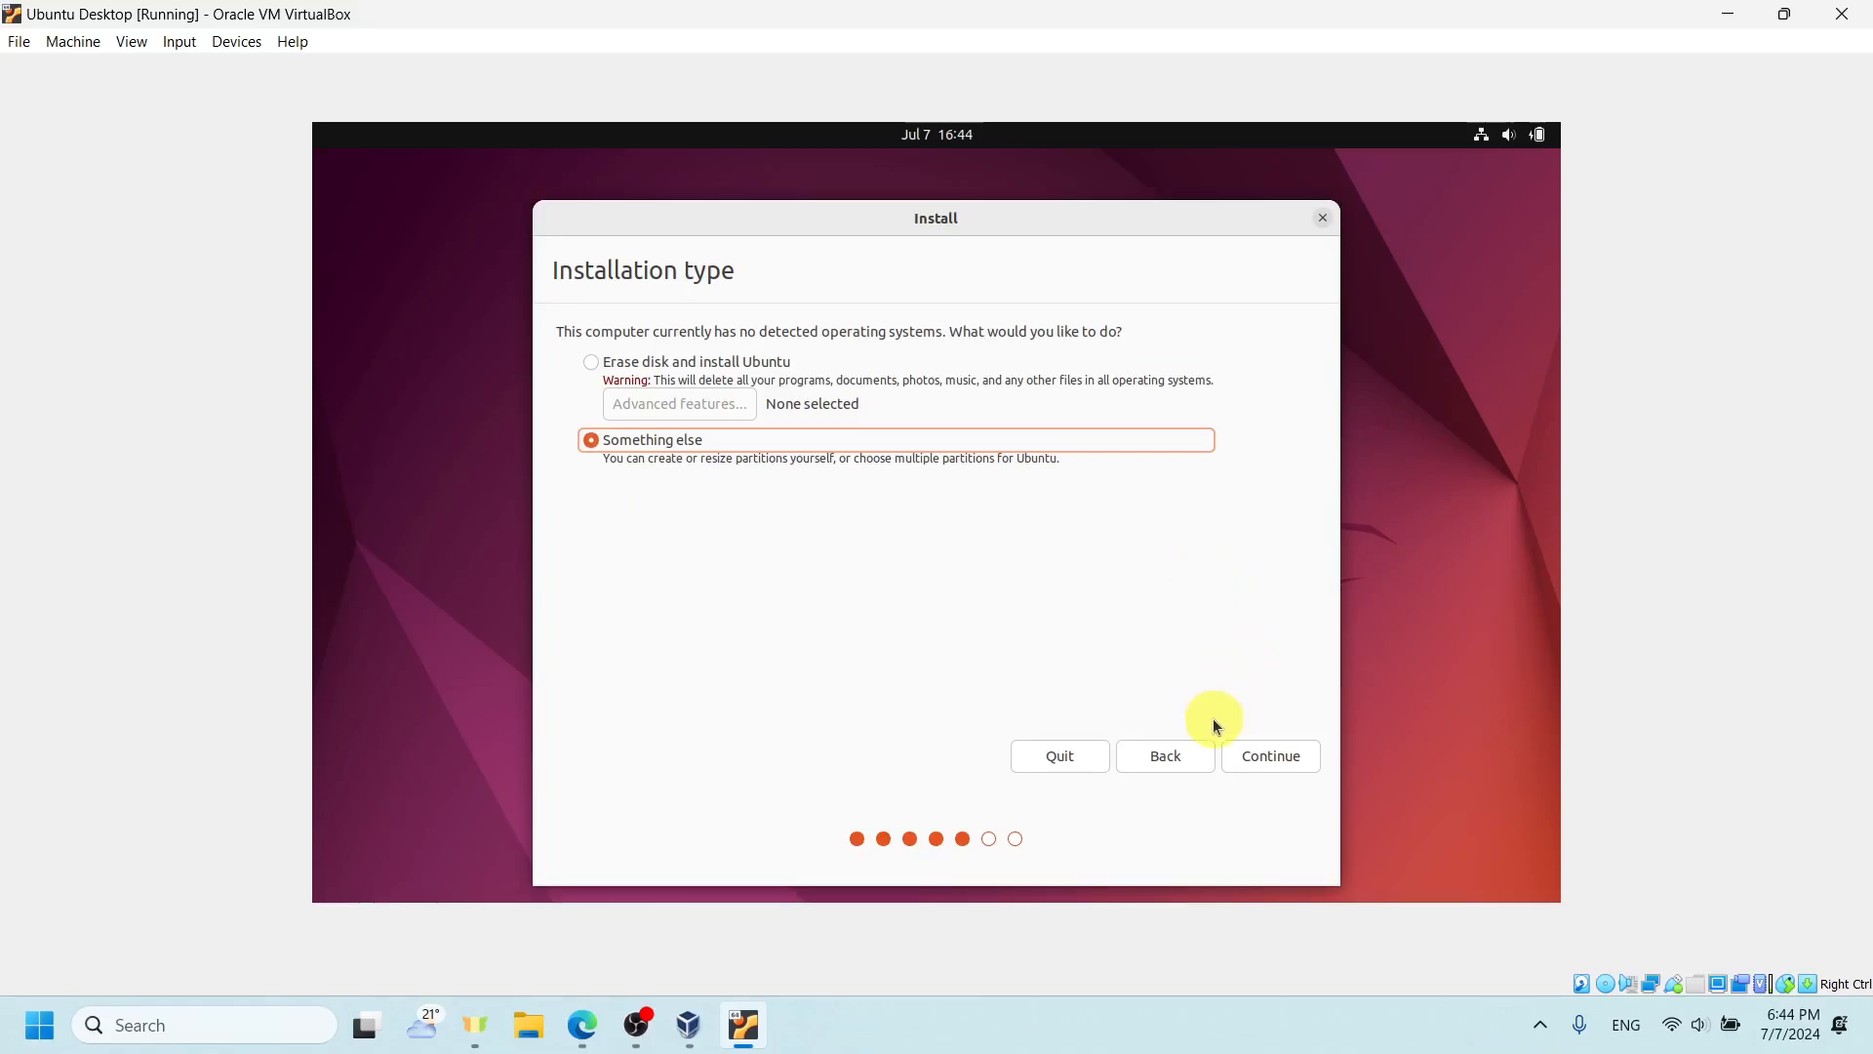
click(934, 361)
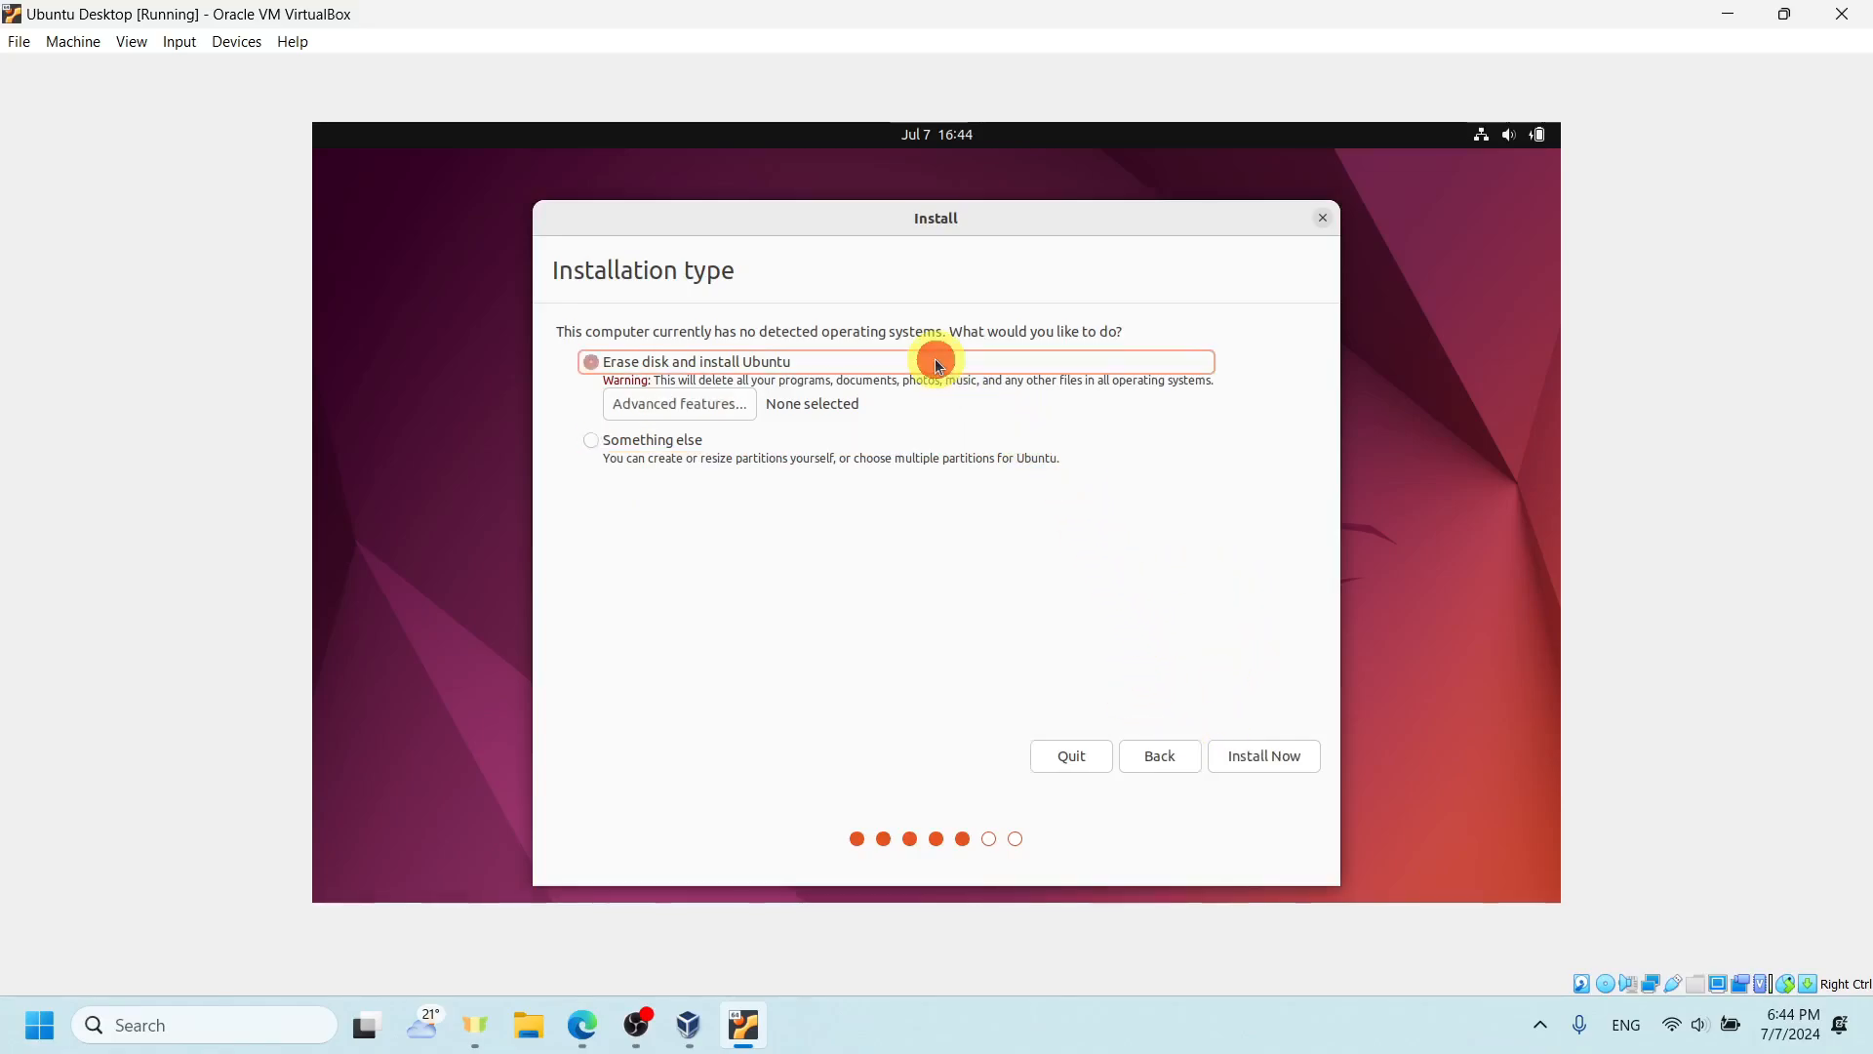
click(1303, 757)
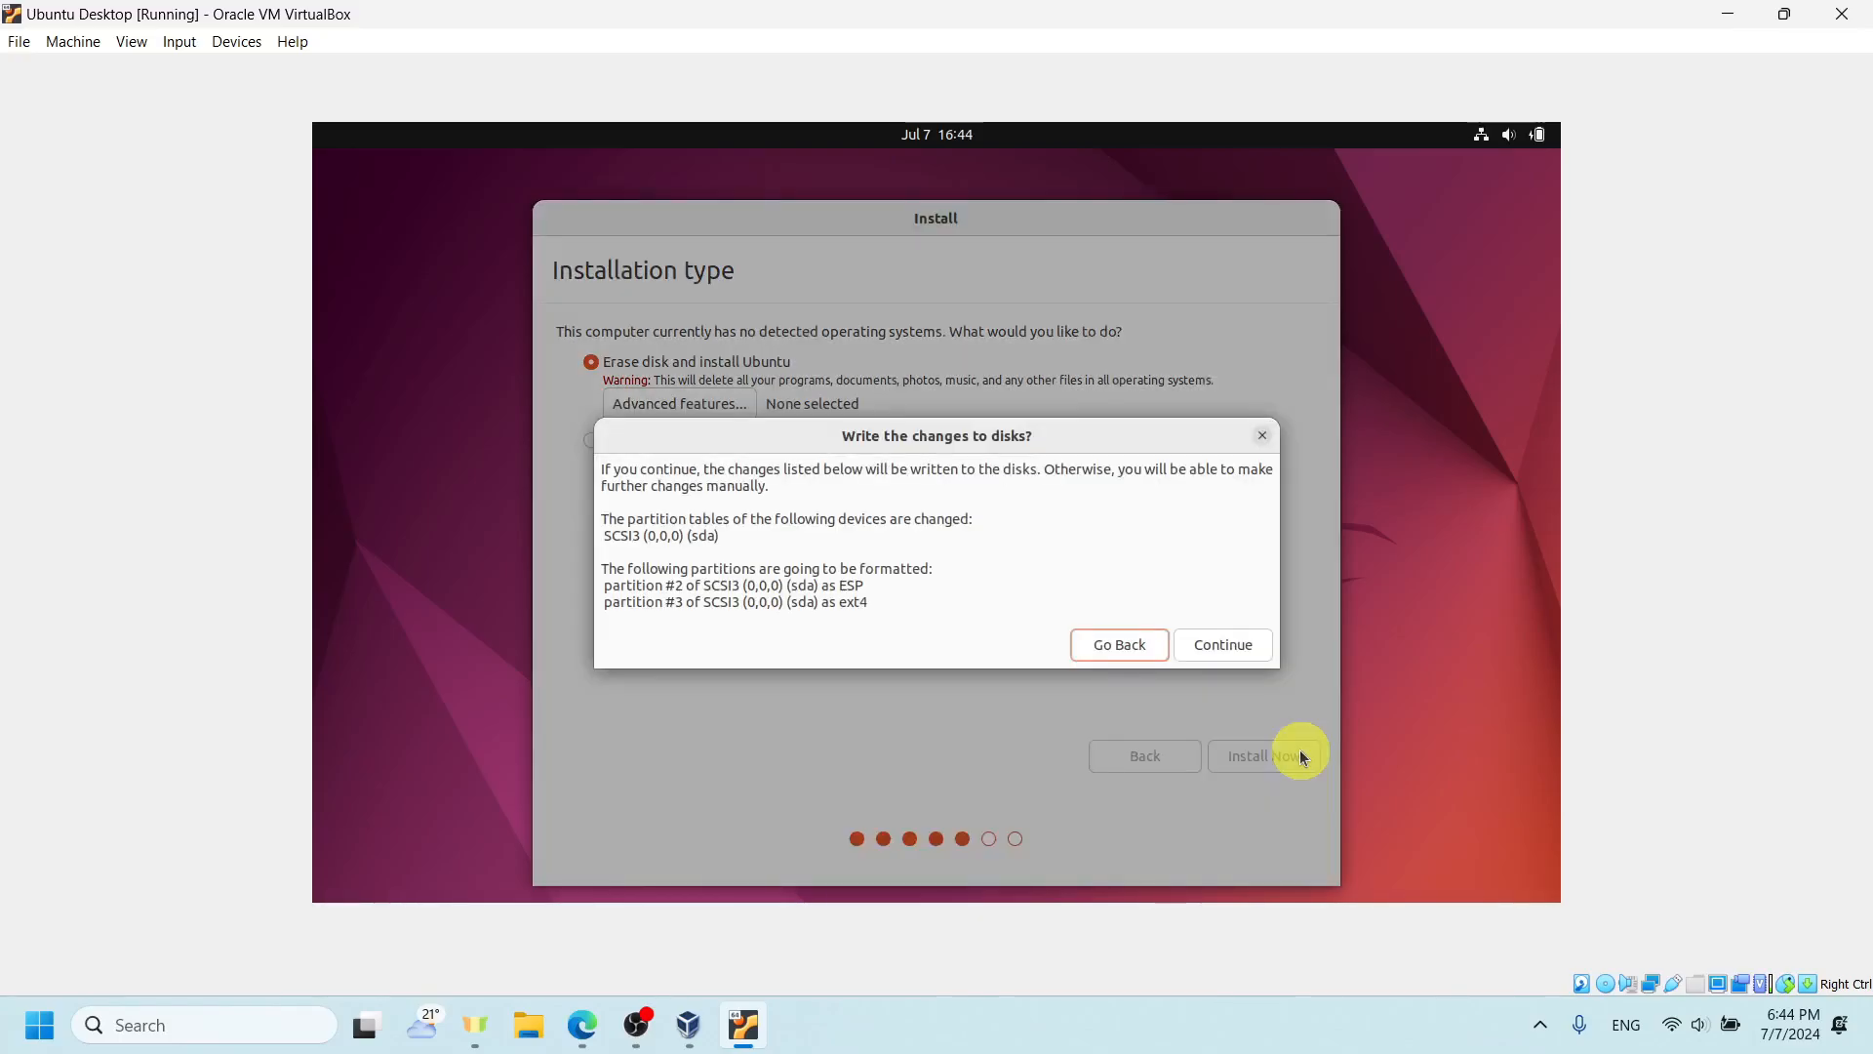
click(1213, 634)
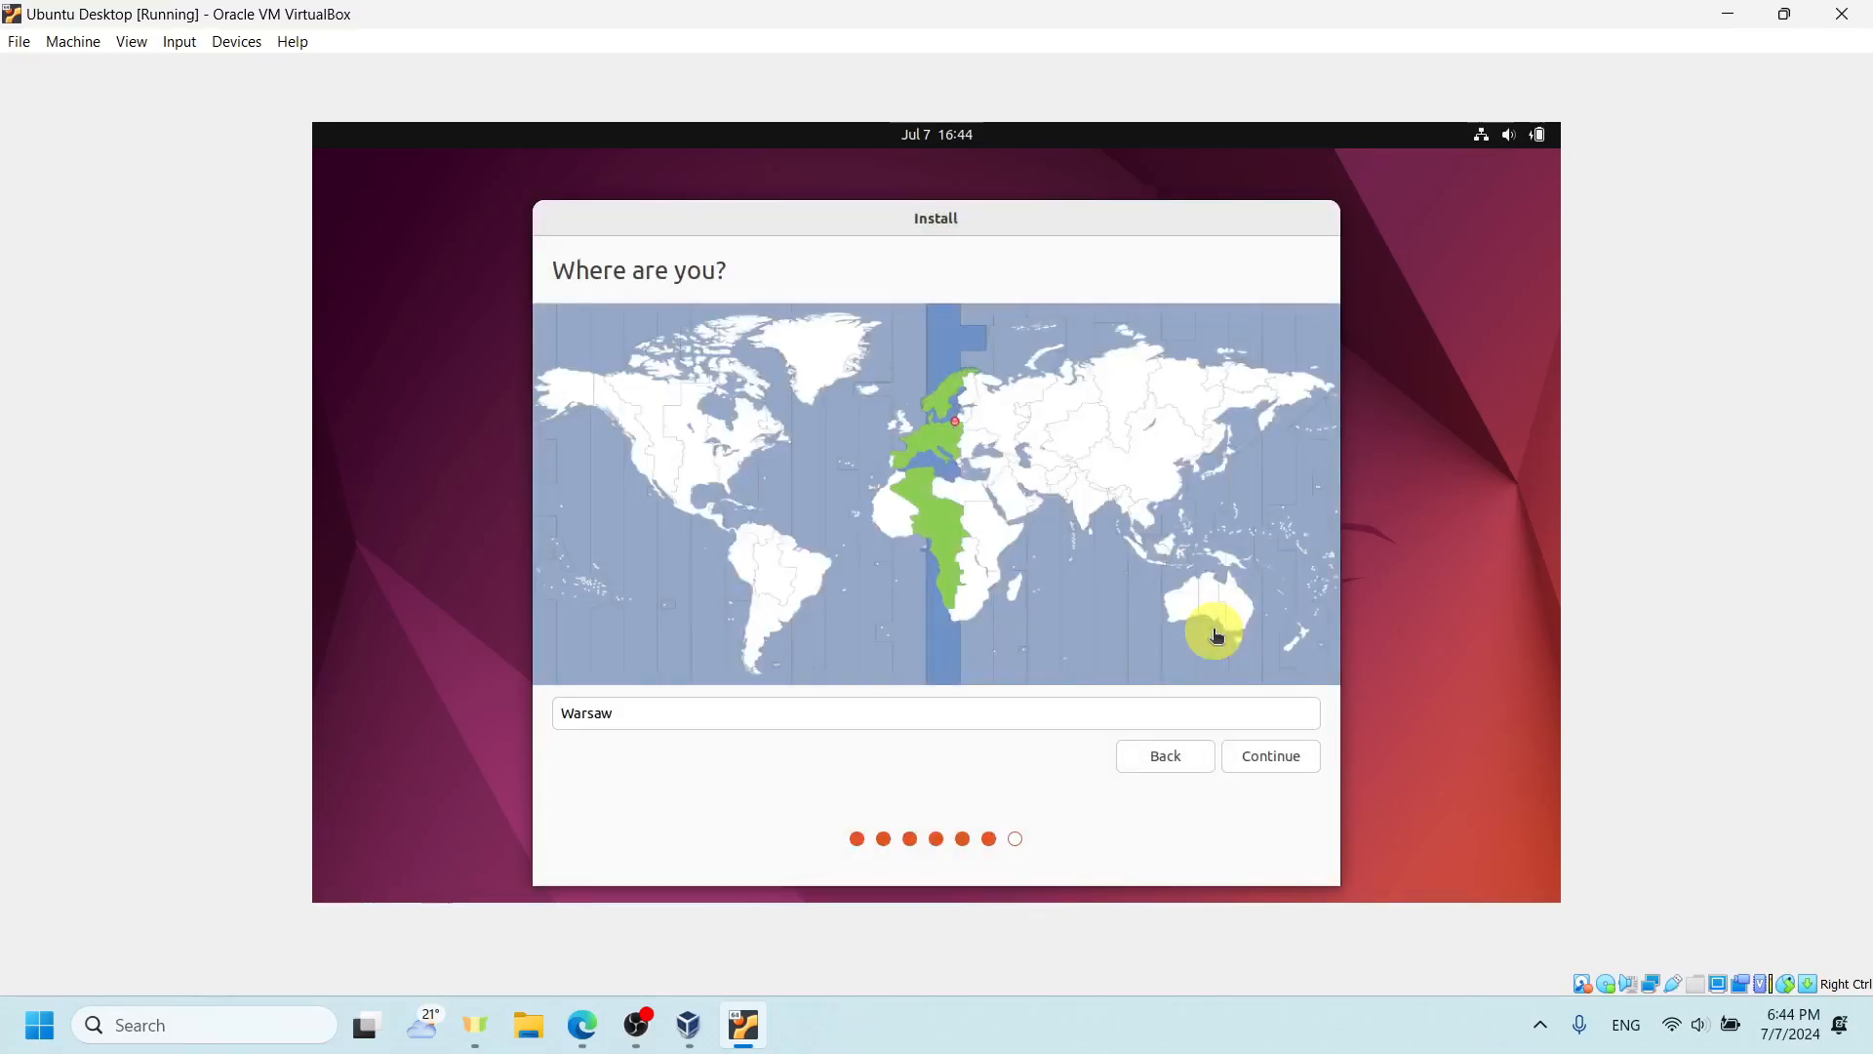
- Set the location to Warsaw on the time zone map and continue
click(928, 440)
click(907, 422)
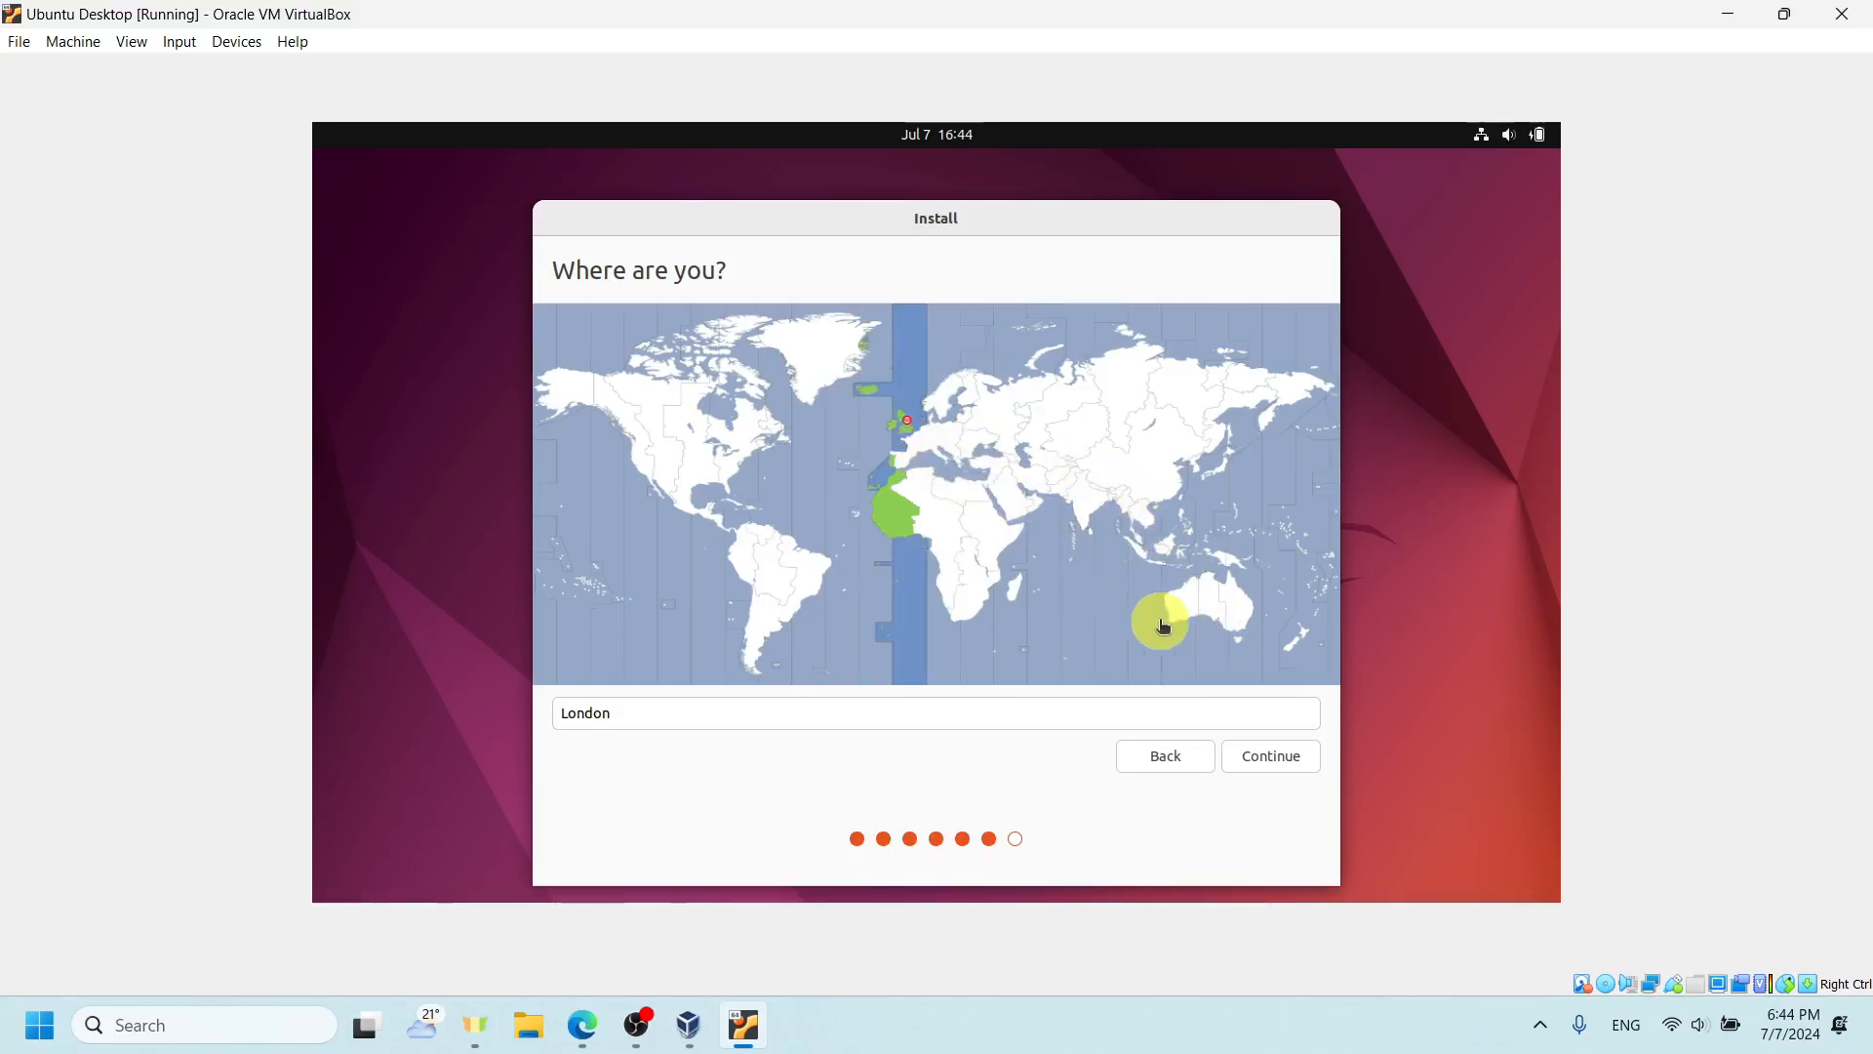
click(952, 426)
click(1286, 744)
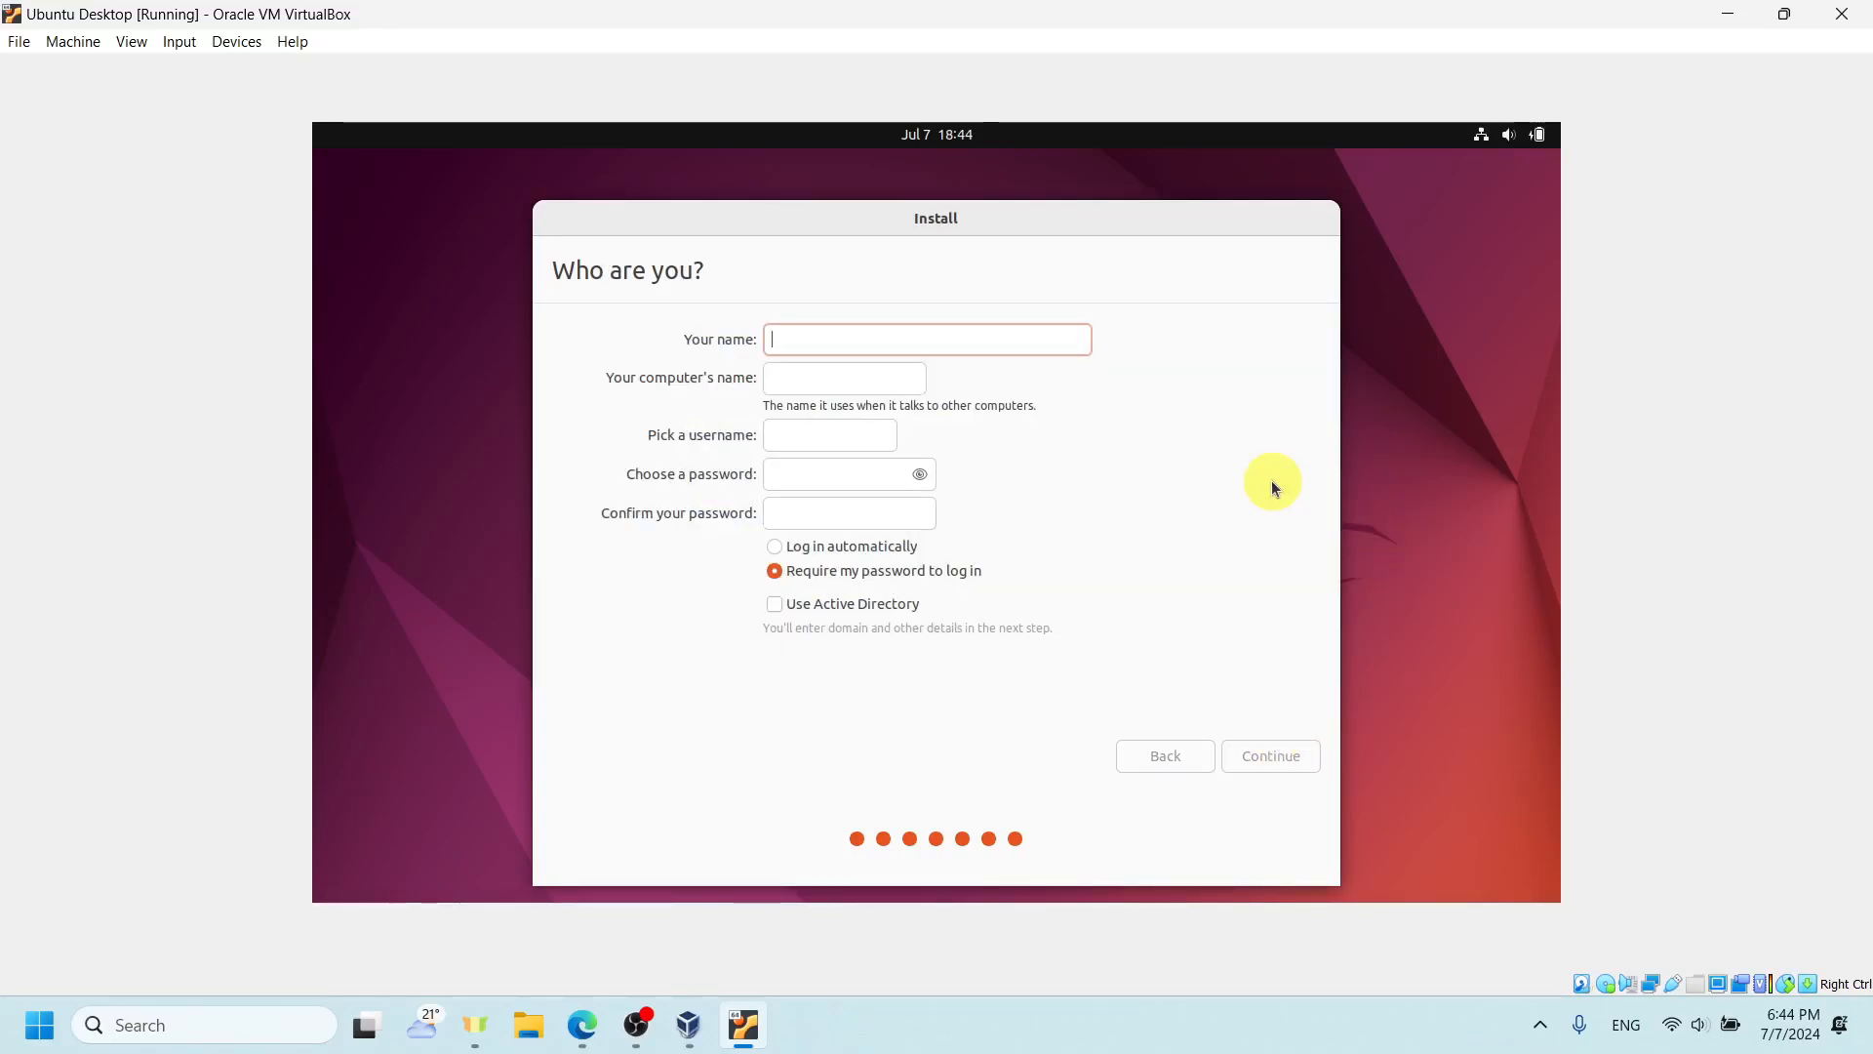
- Enter Linux Tutorials as the account's display name, then enter and confirm the account password
text(Lin)
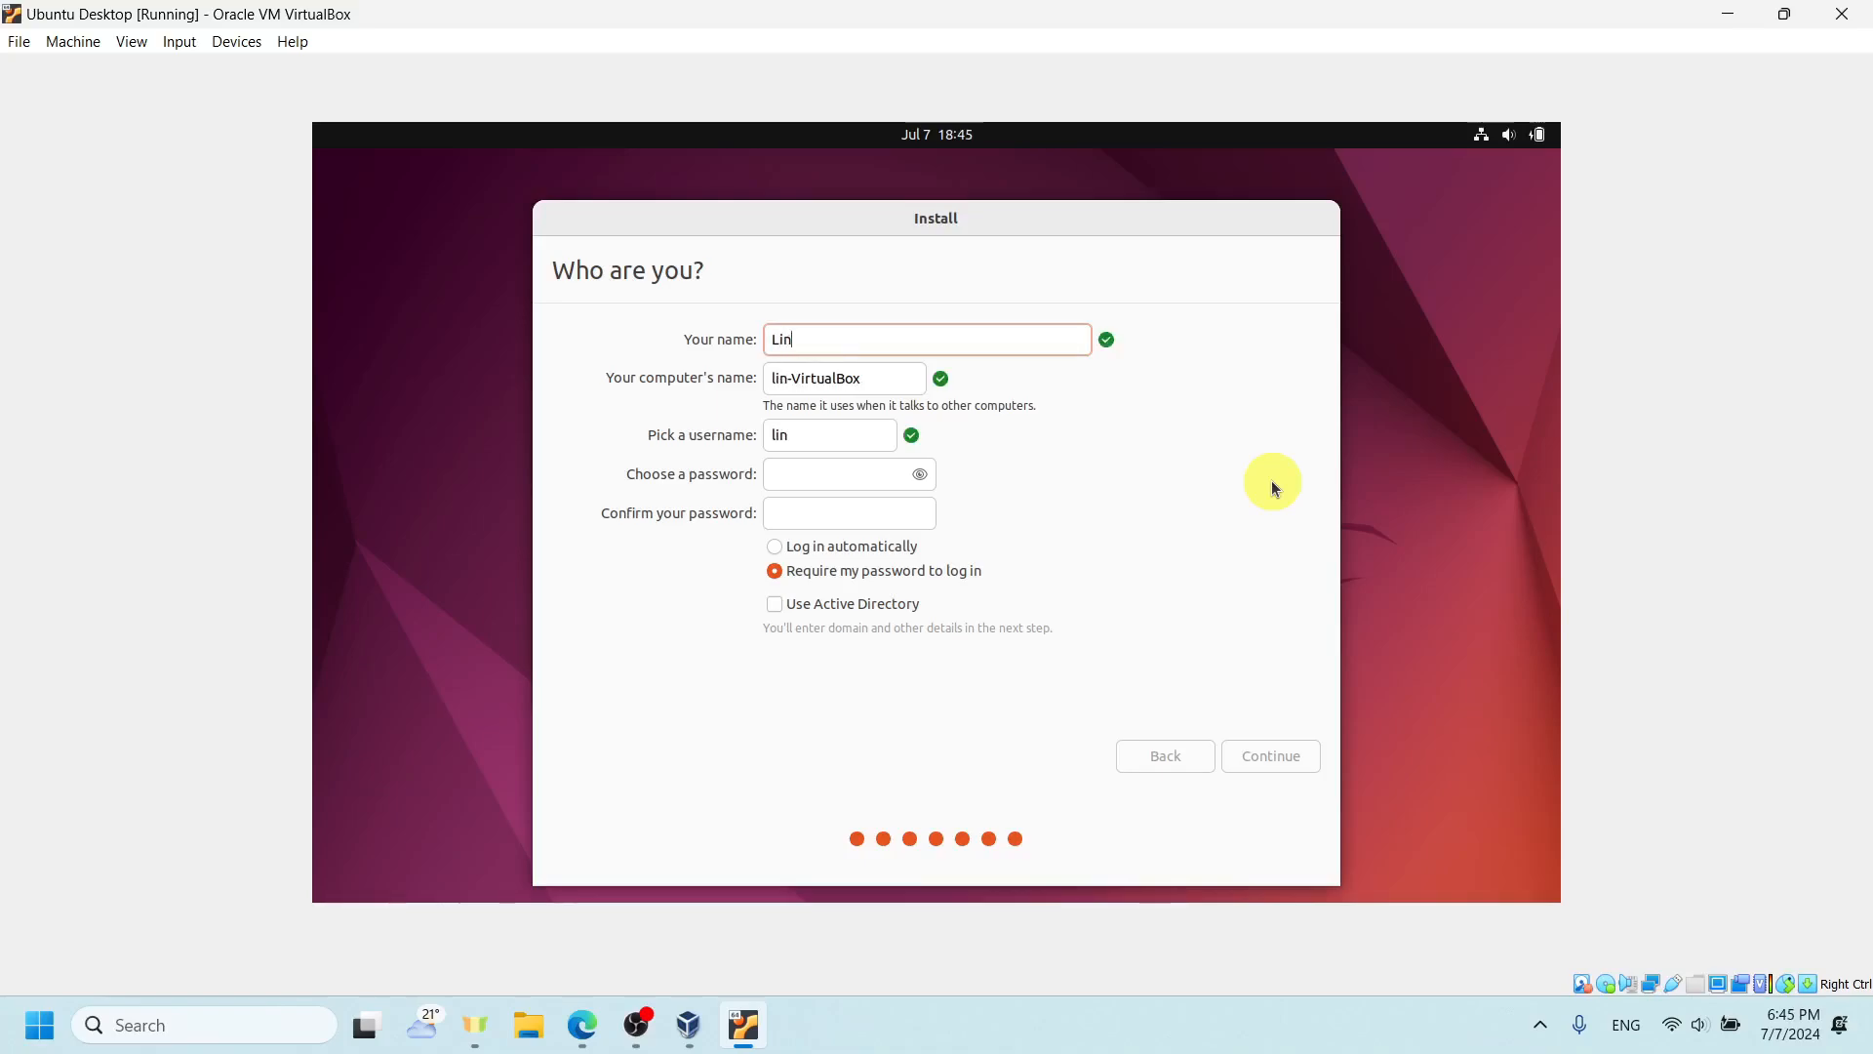
text(ux Tutorials)
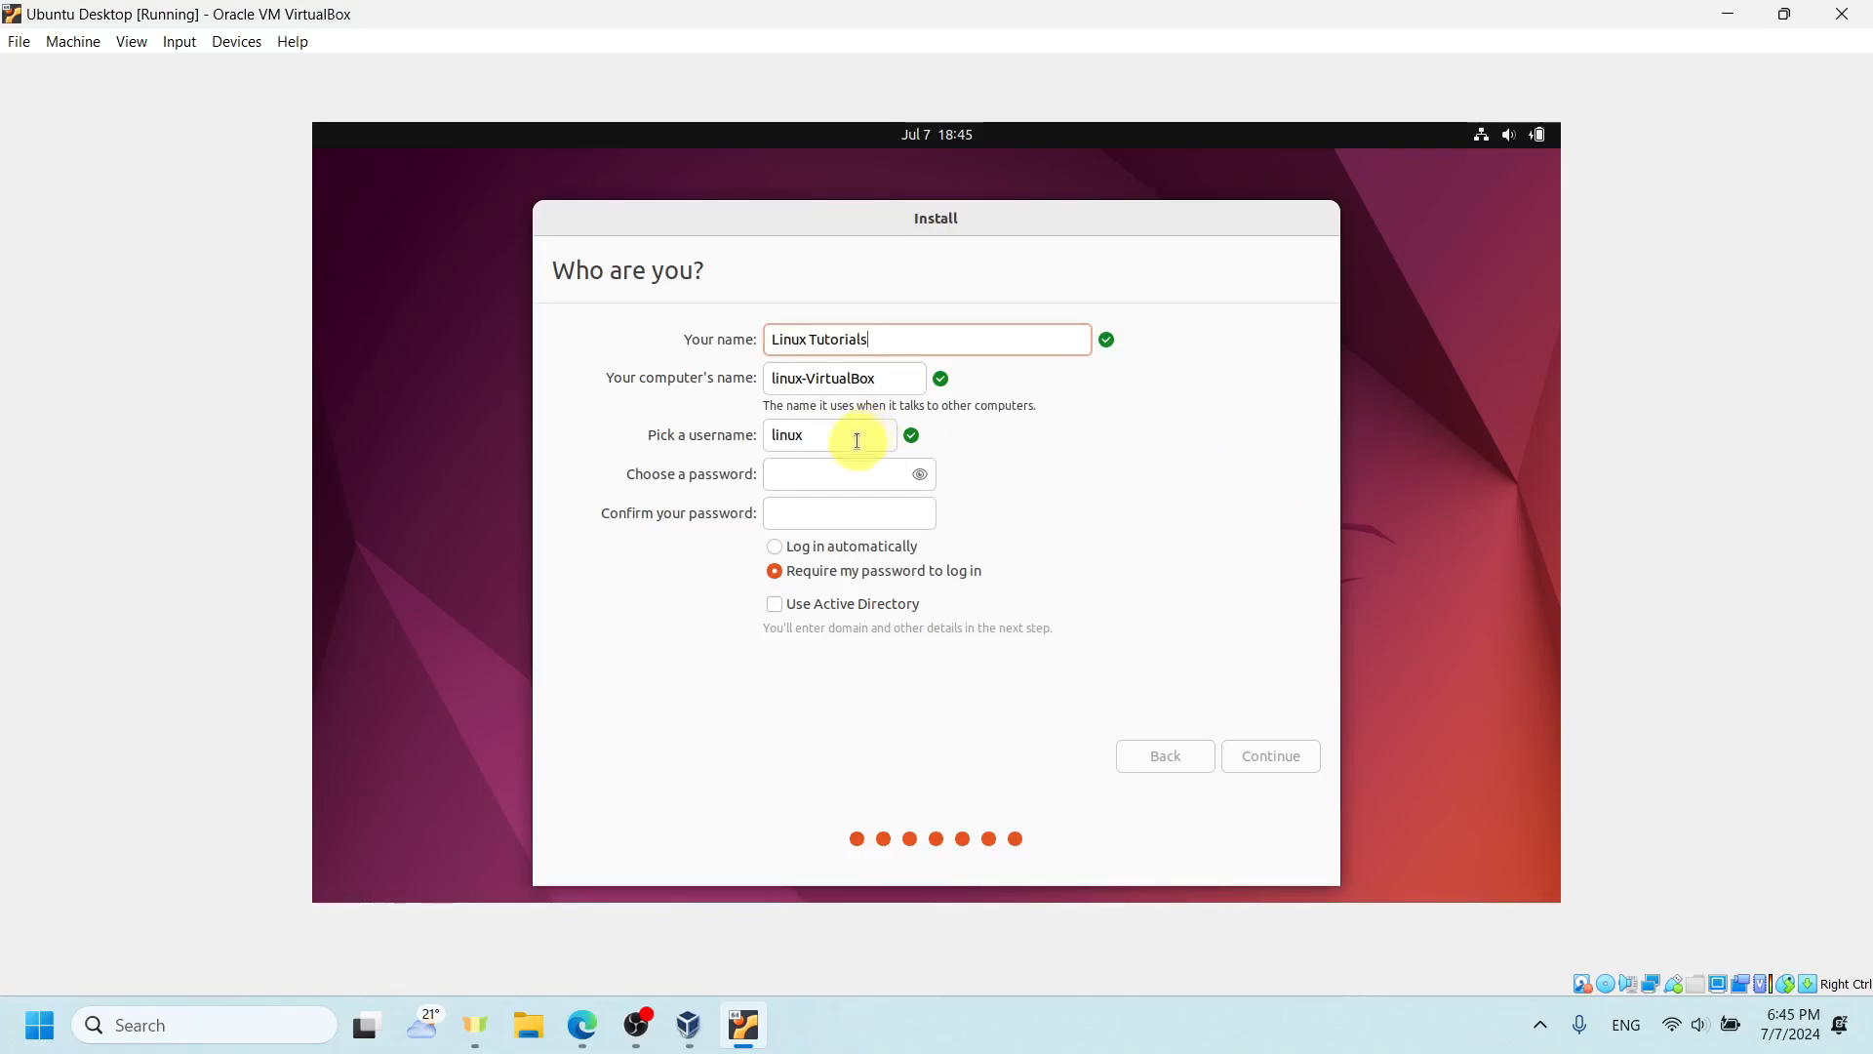
click(844, 470)
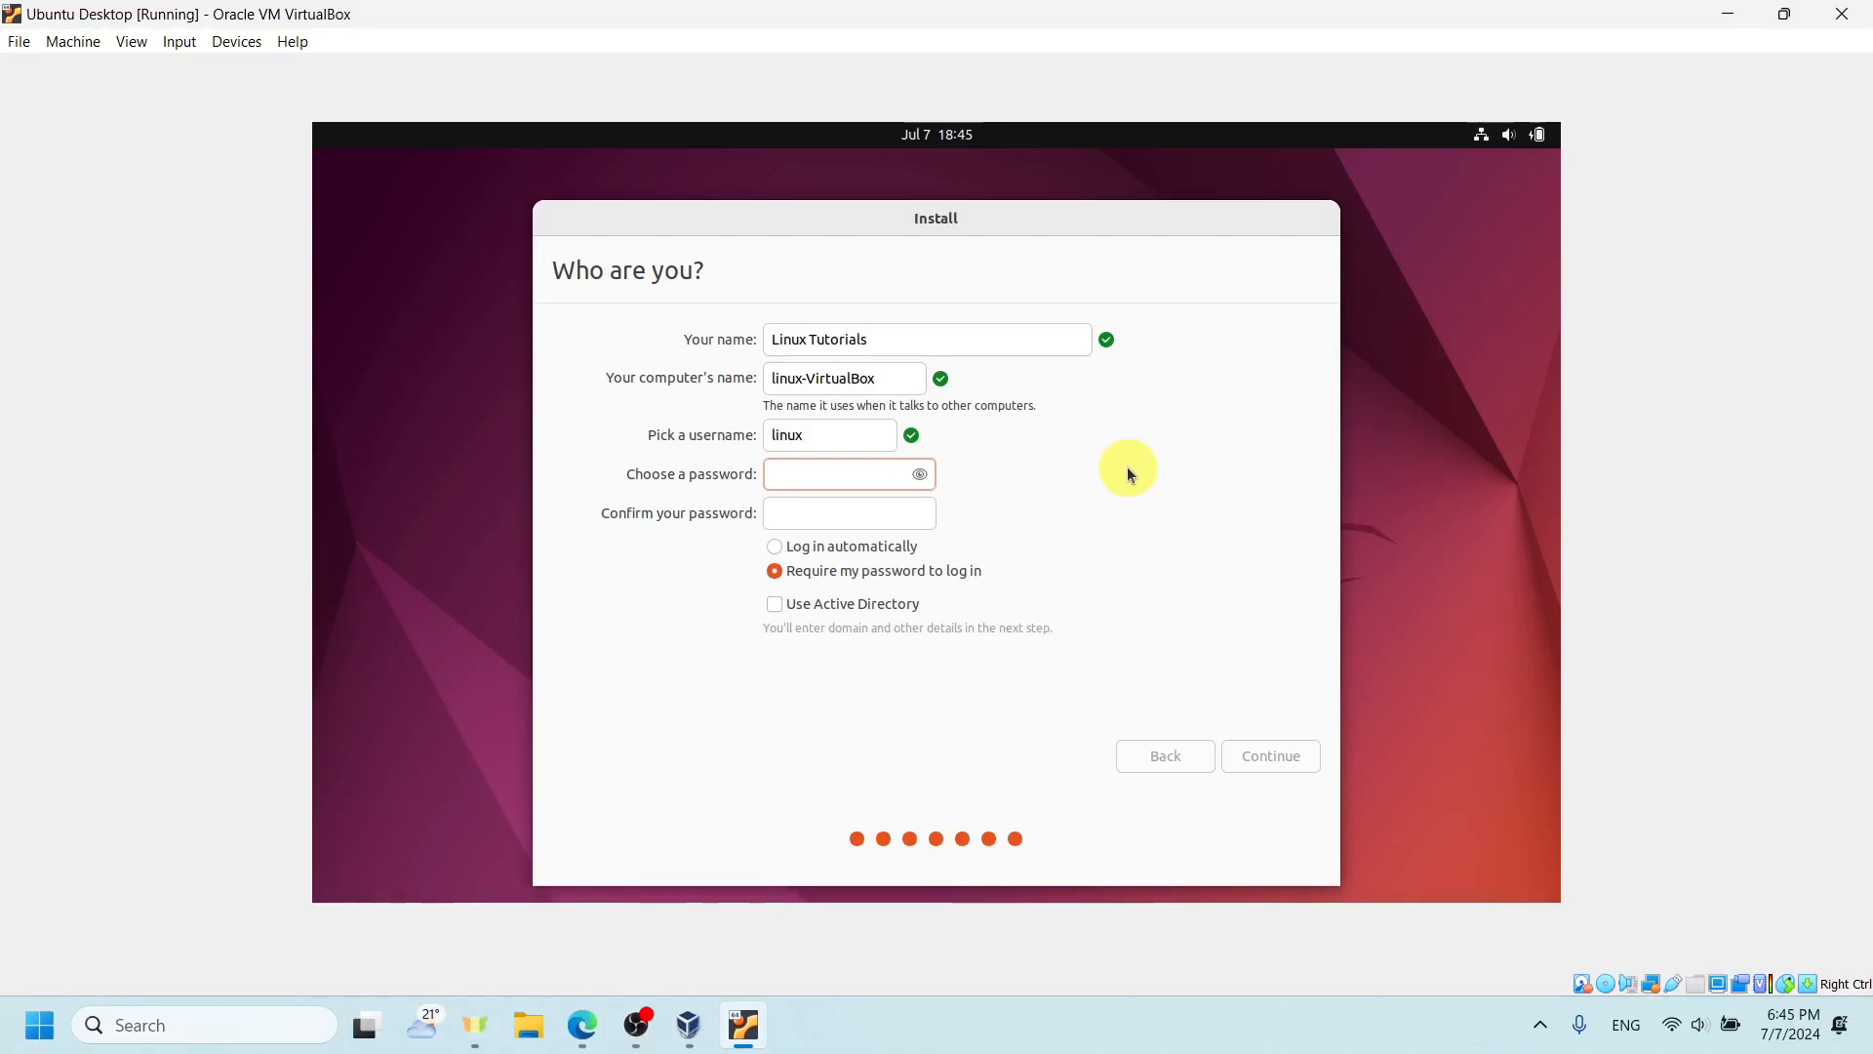
text(lin)
click(868, 514)
text(lin)
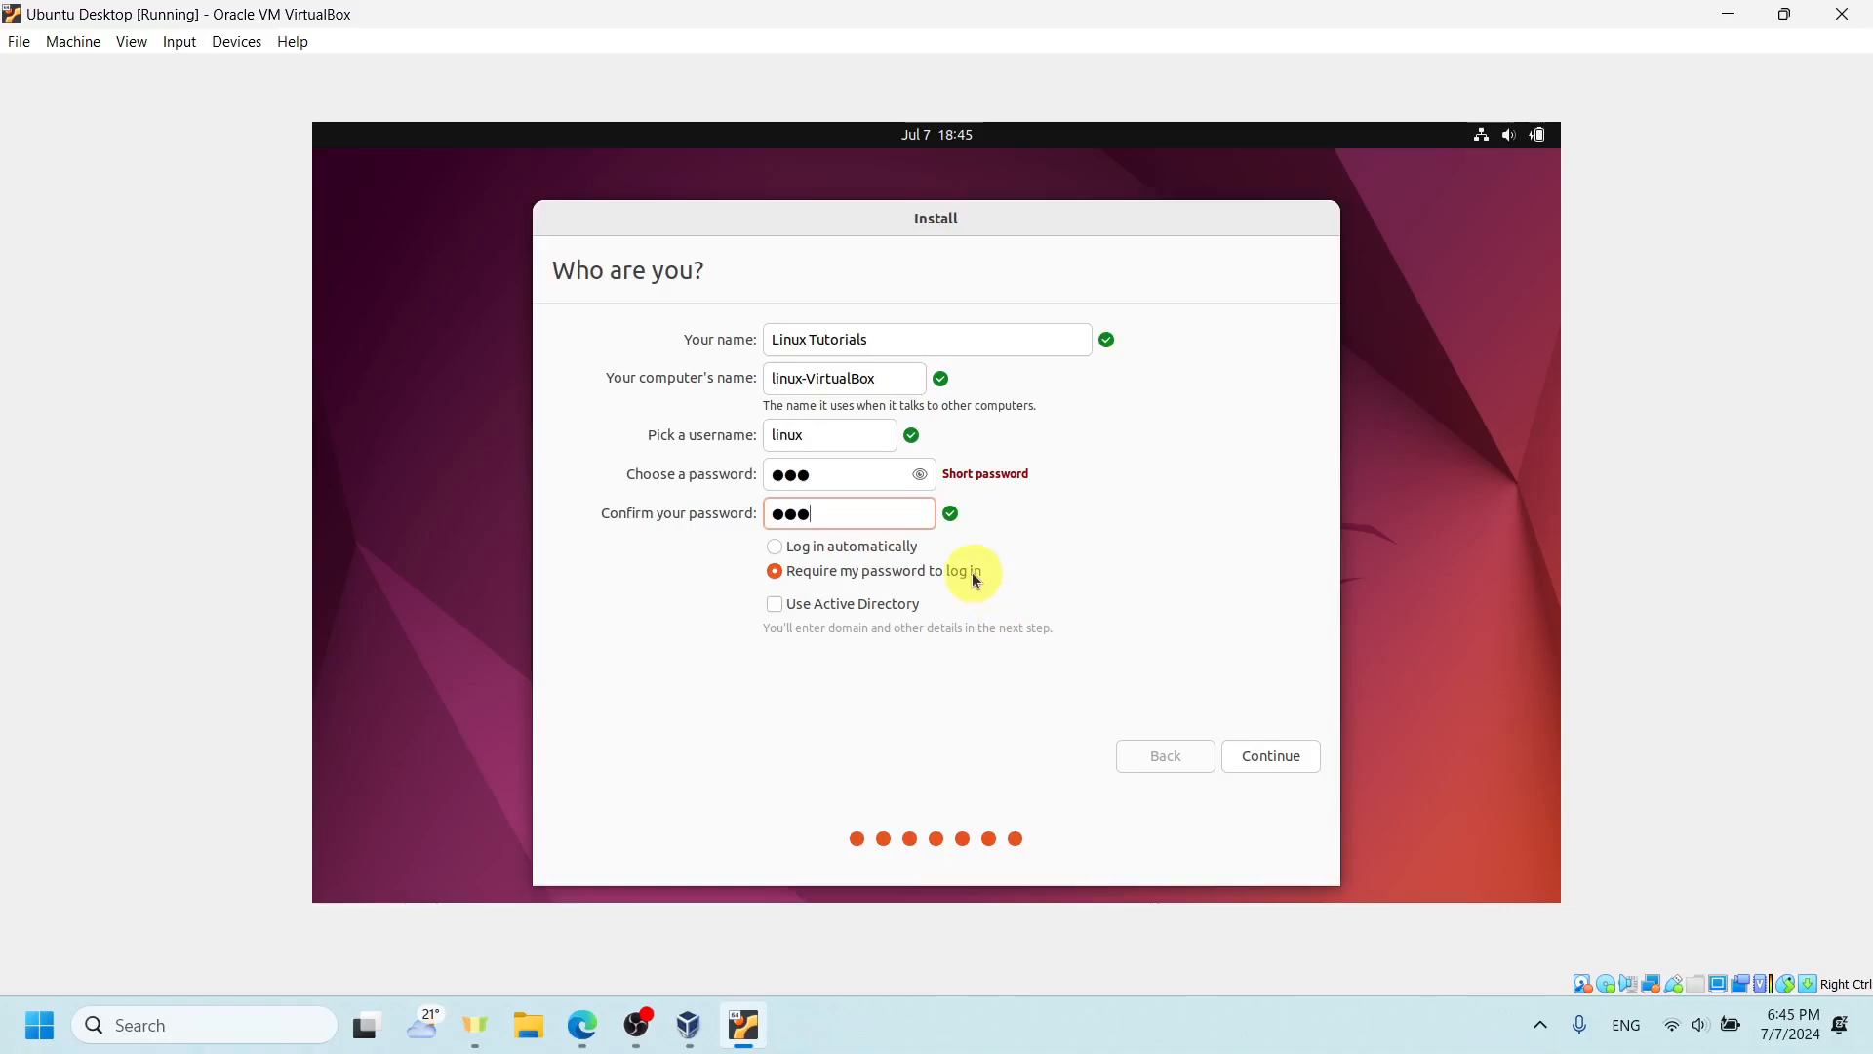
- Set the account to log in automatically and continue with the Ubuntu installation
click(899, 548)
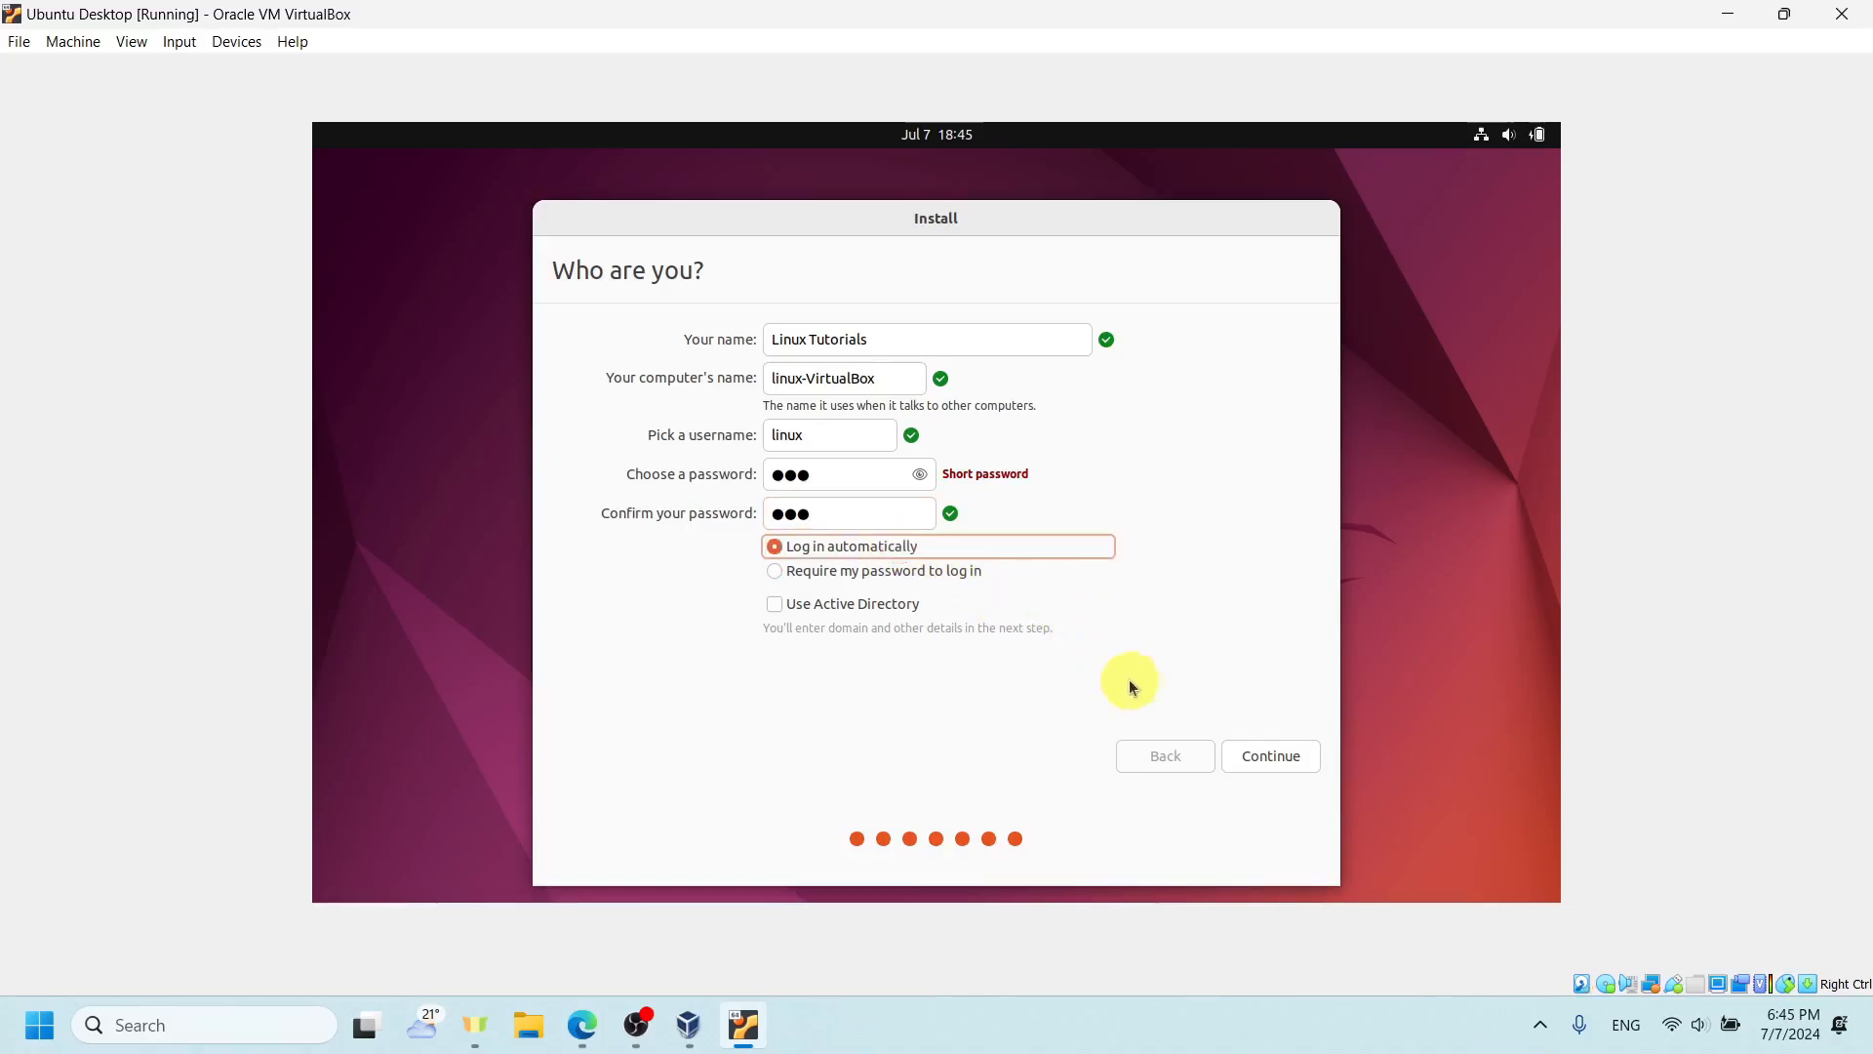
key(Tab)
click(1287, 755)
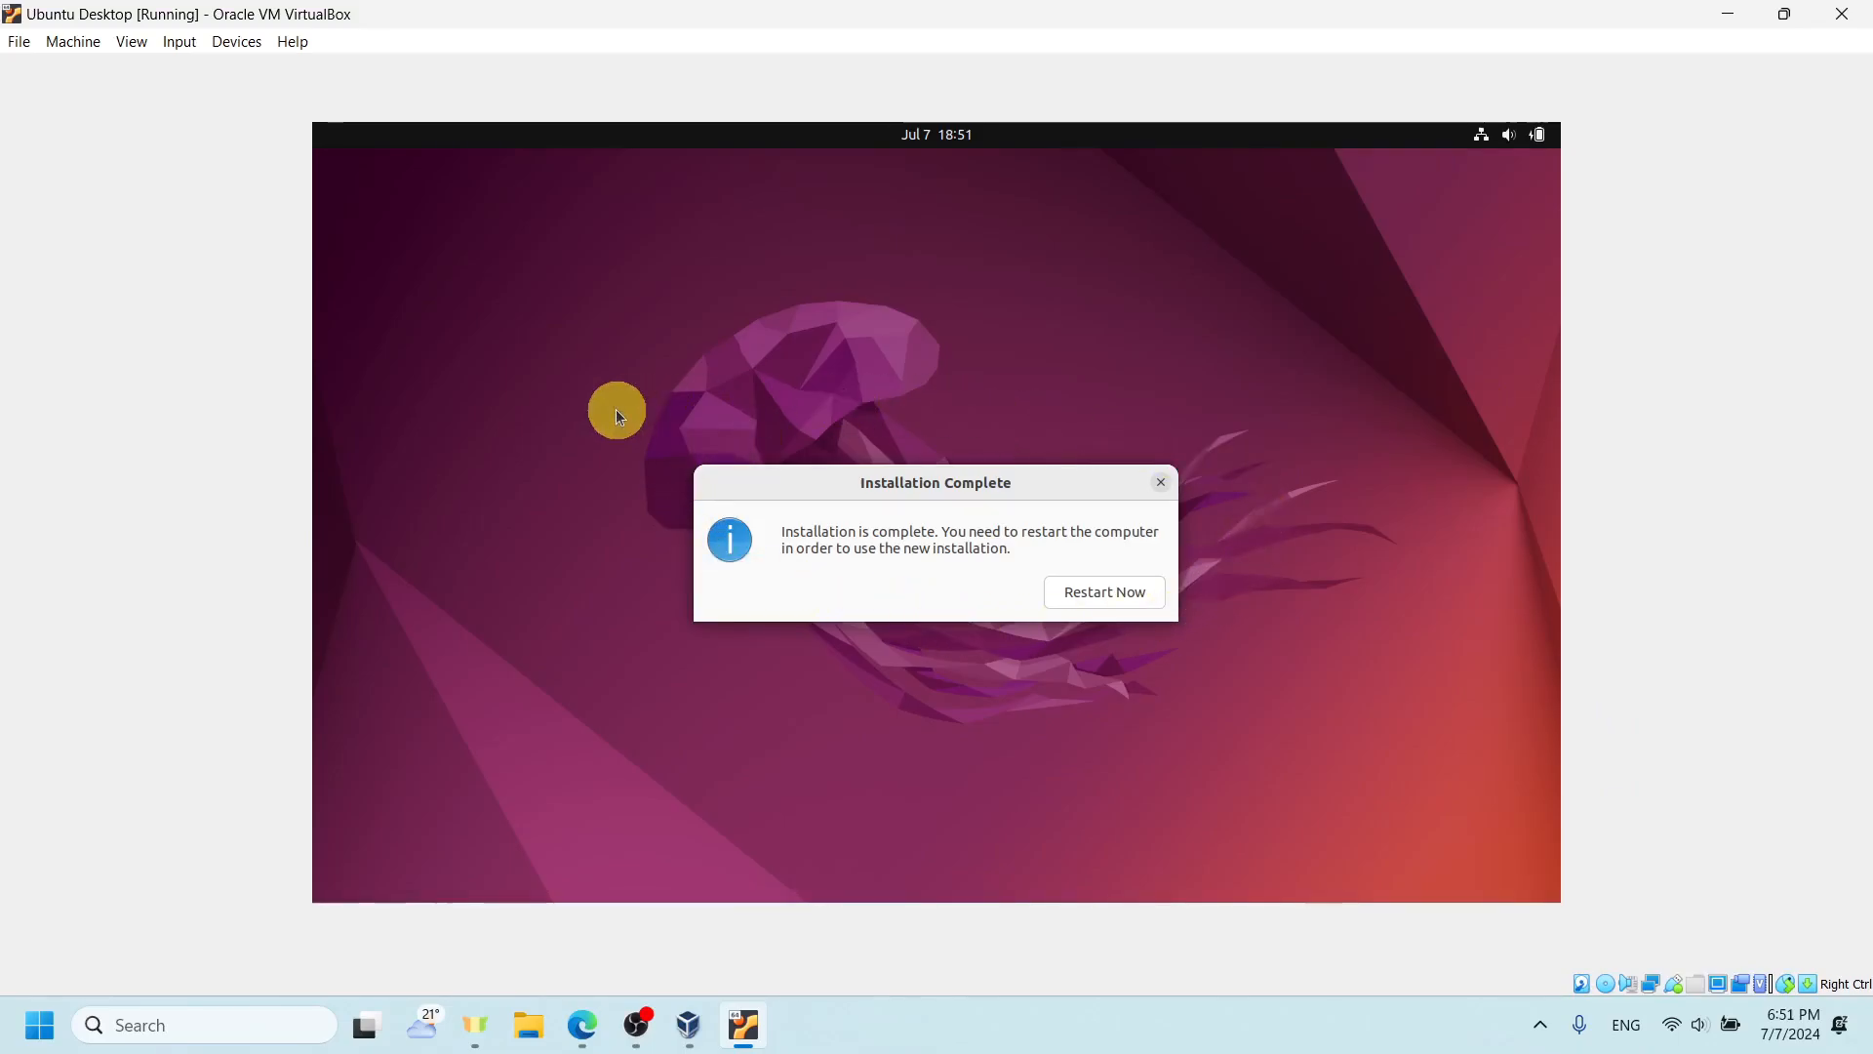
- Restart from the completed installation and power off the virtual machine at the request to remove the installation medium
click(1145, 593)
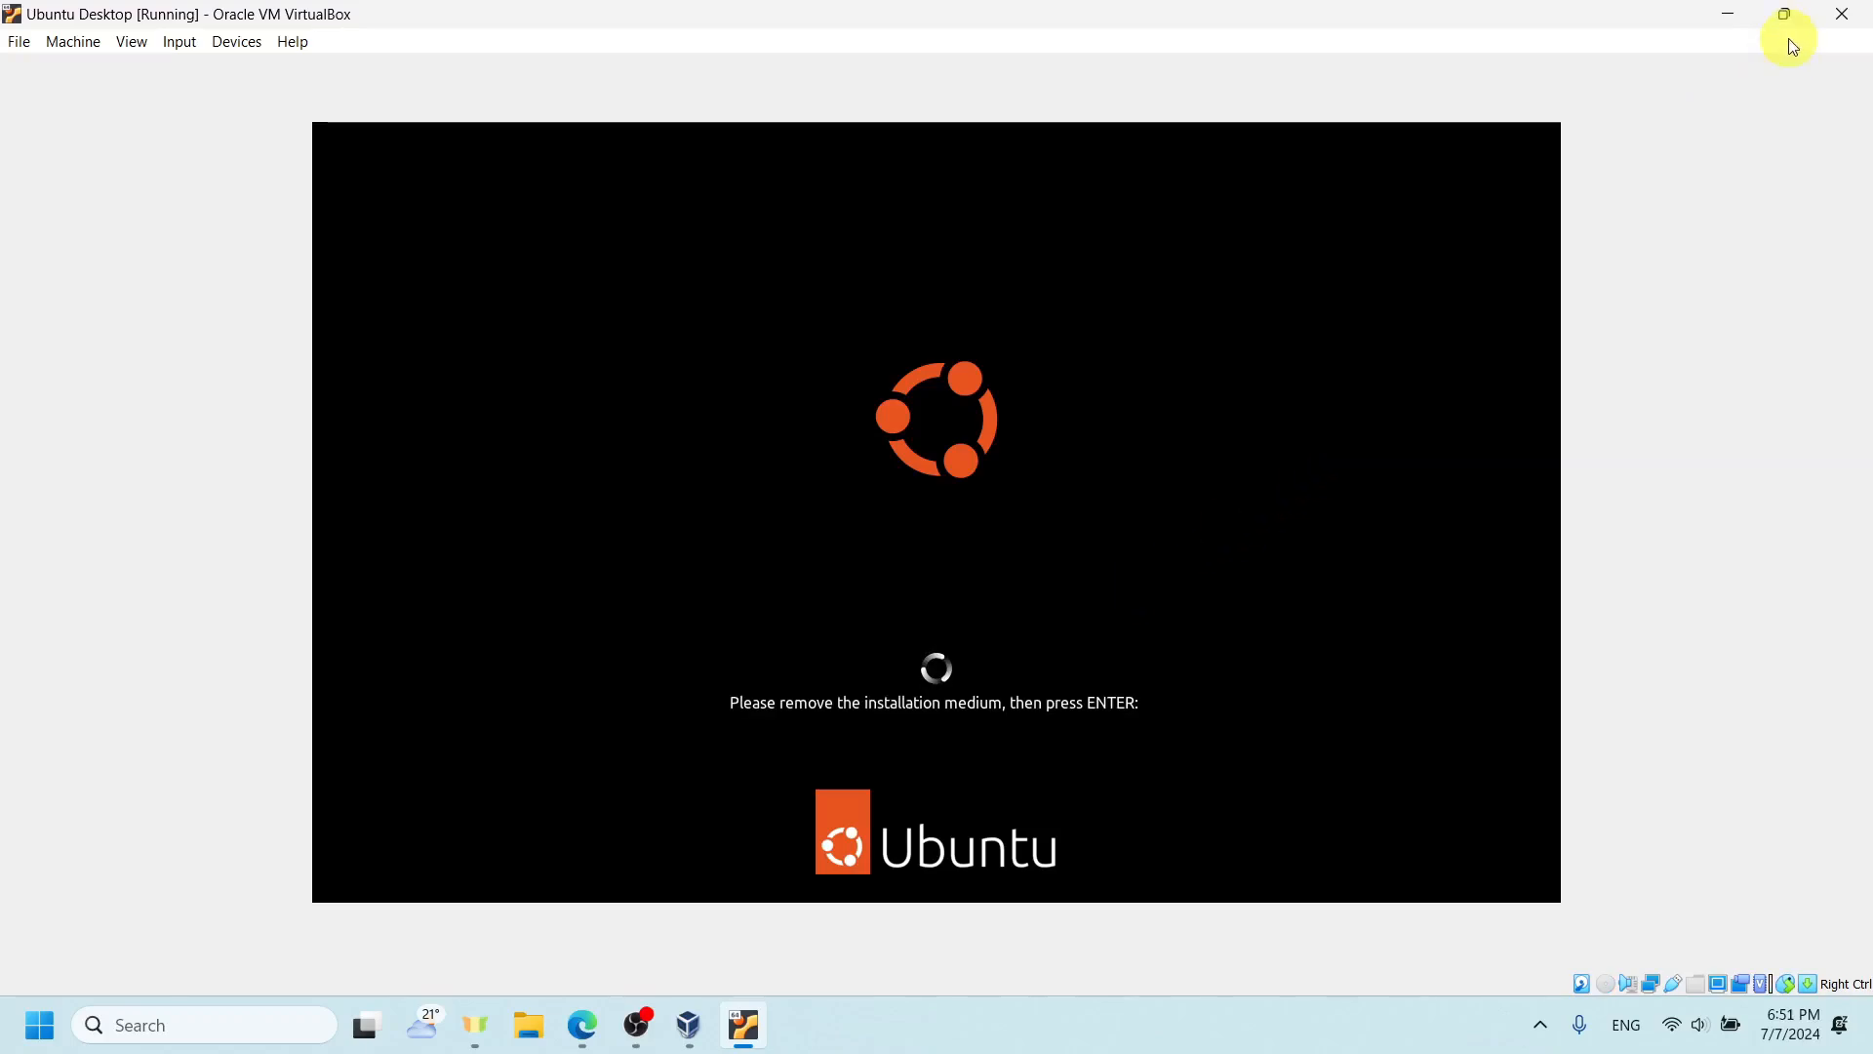
click(1842, 14)
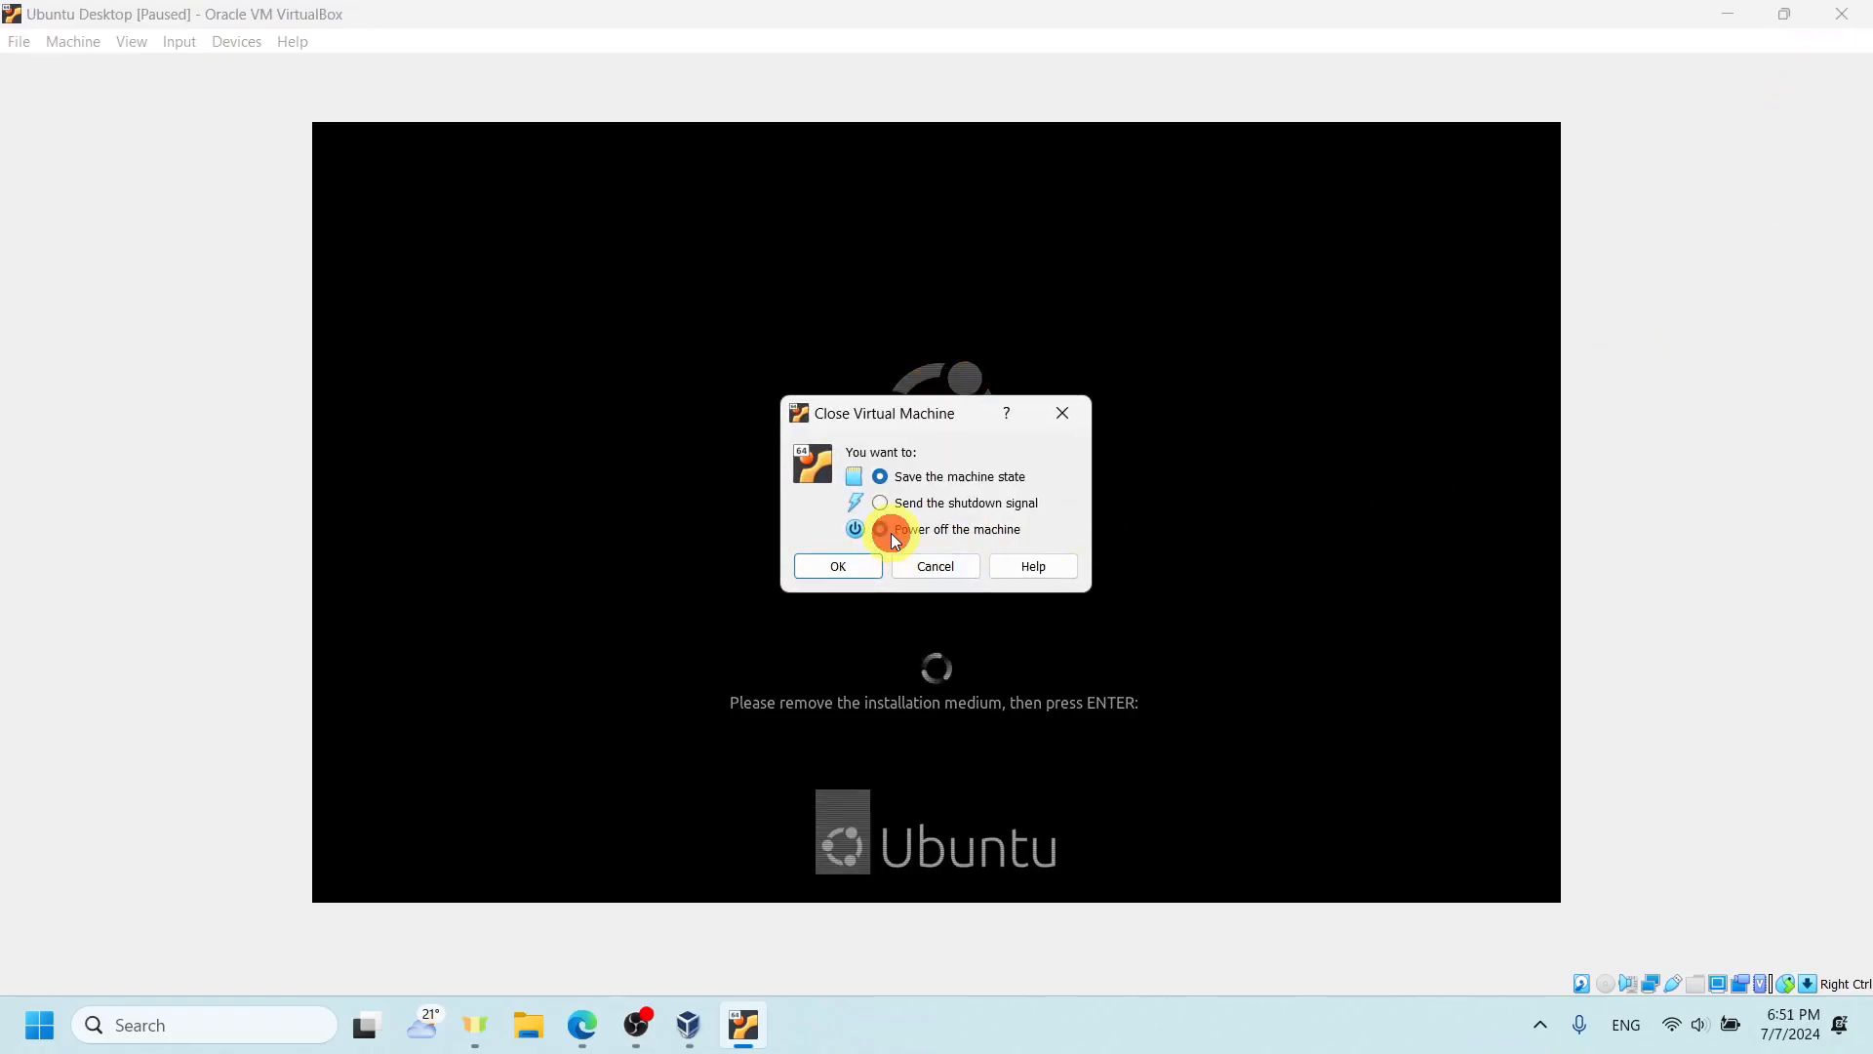
click(860, 566)
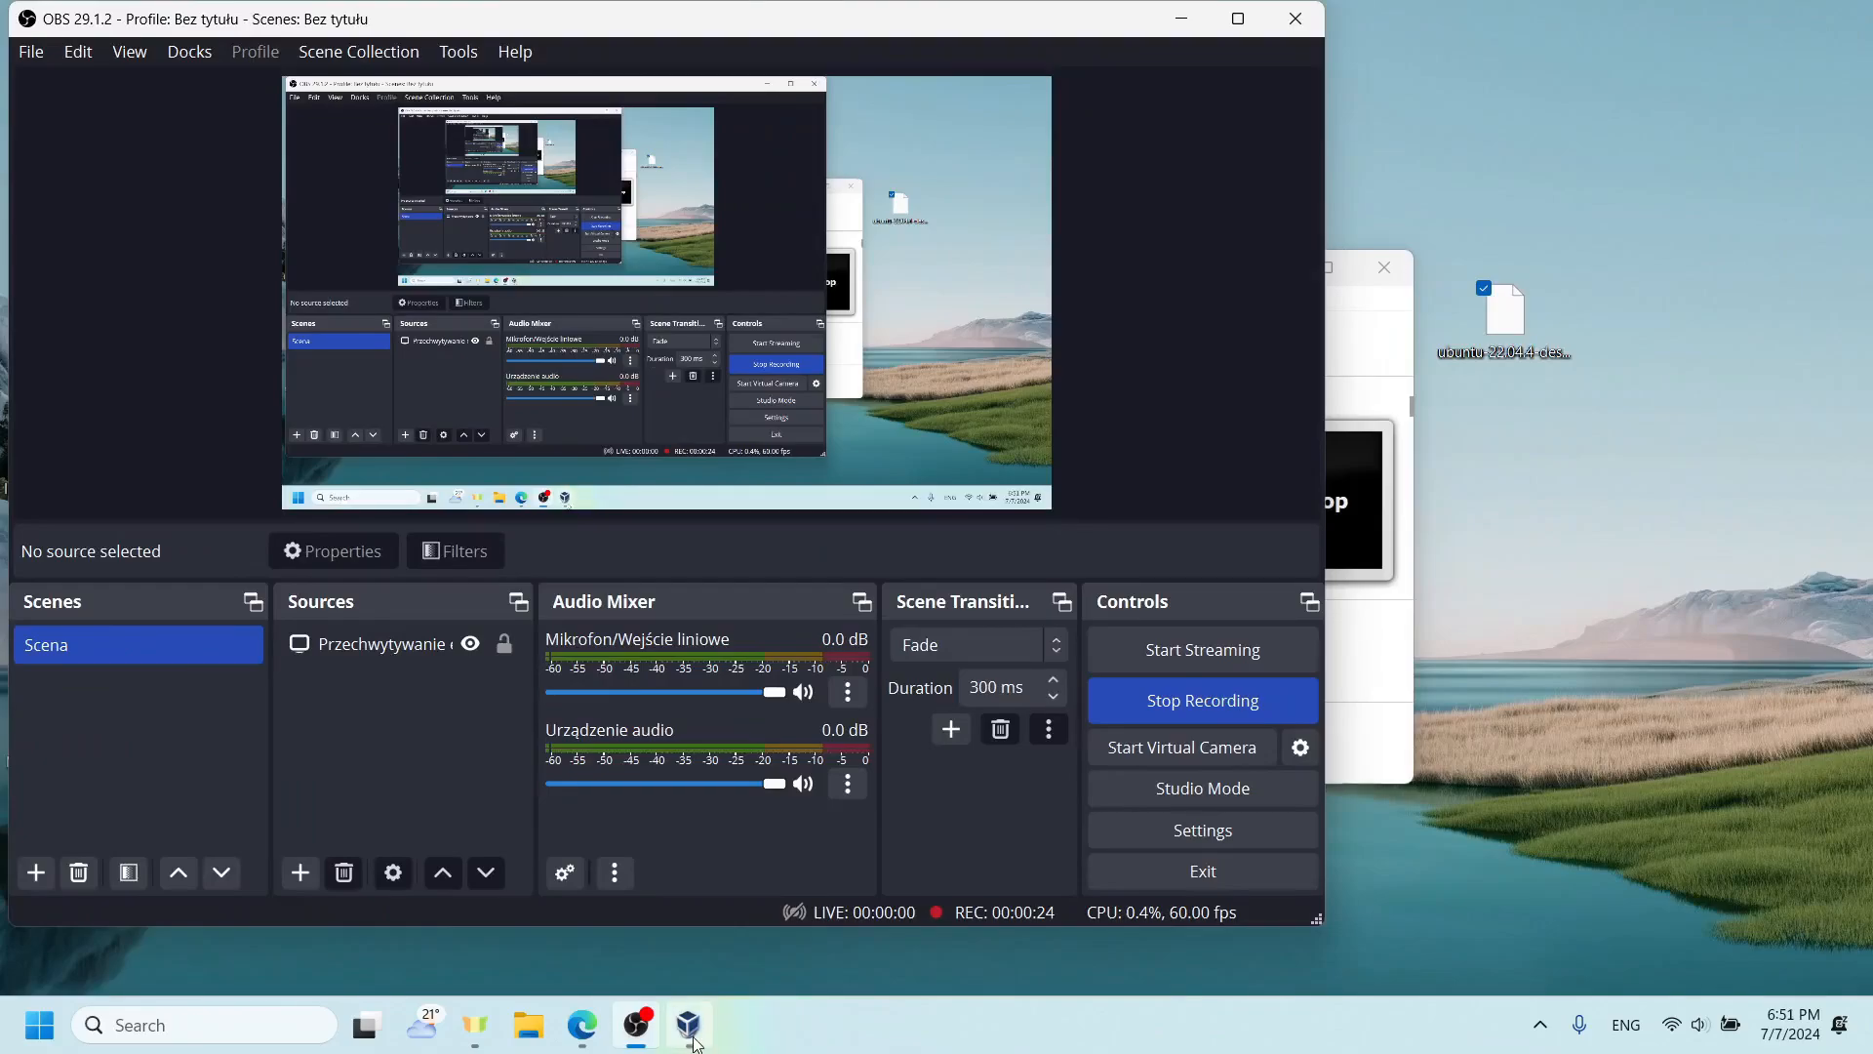
- Switch to VirtualBox Manager and check the optical drive under the IDE controller in the Ubuntu Desktop machine's storage settings
click(696, 1042)
click(1200, 23)
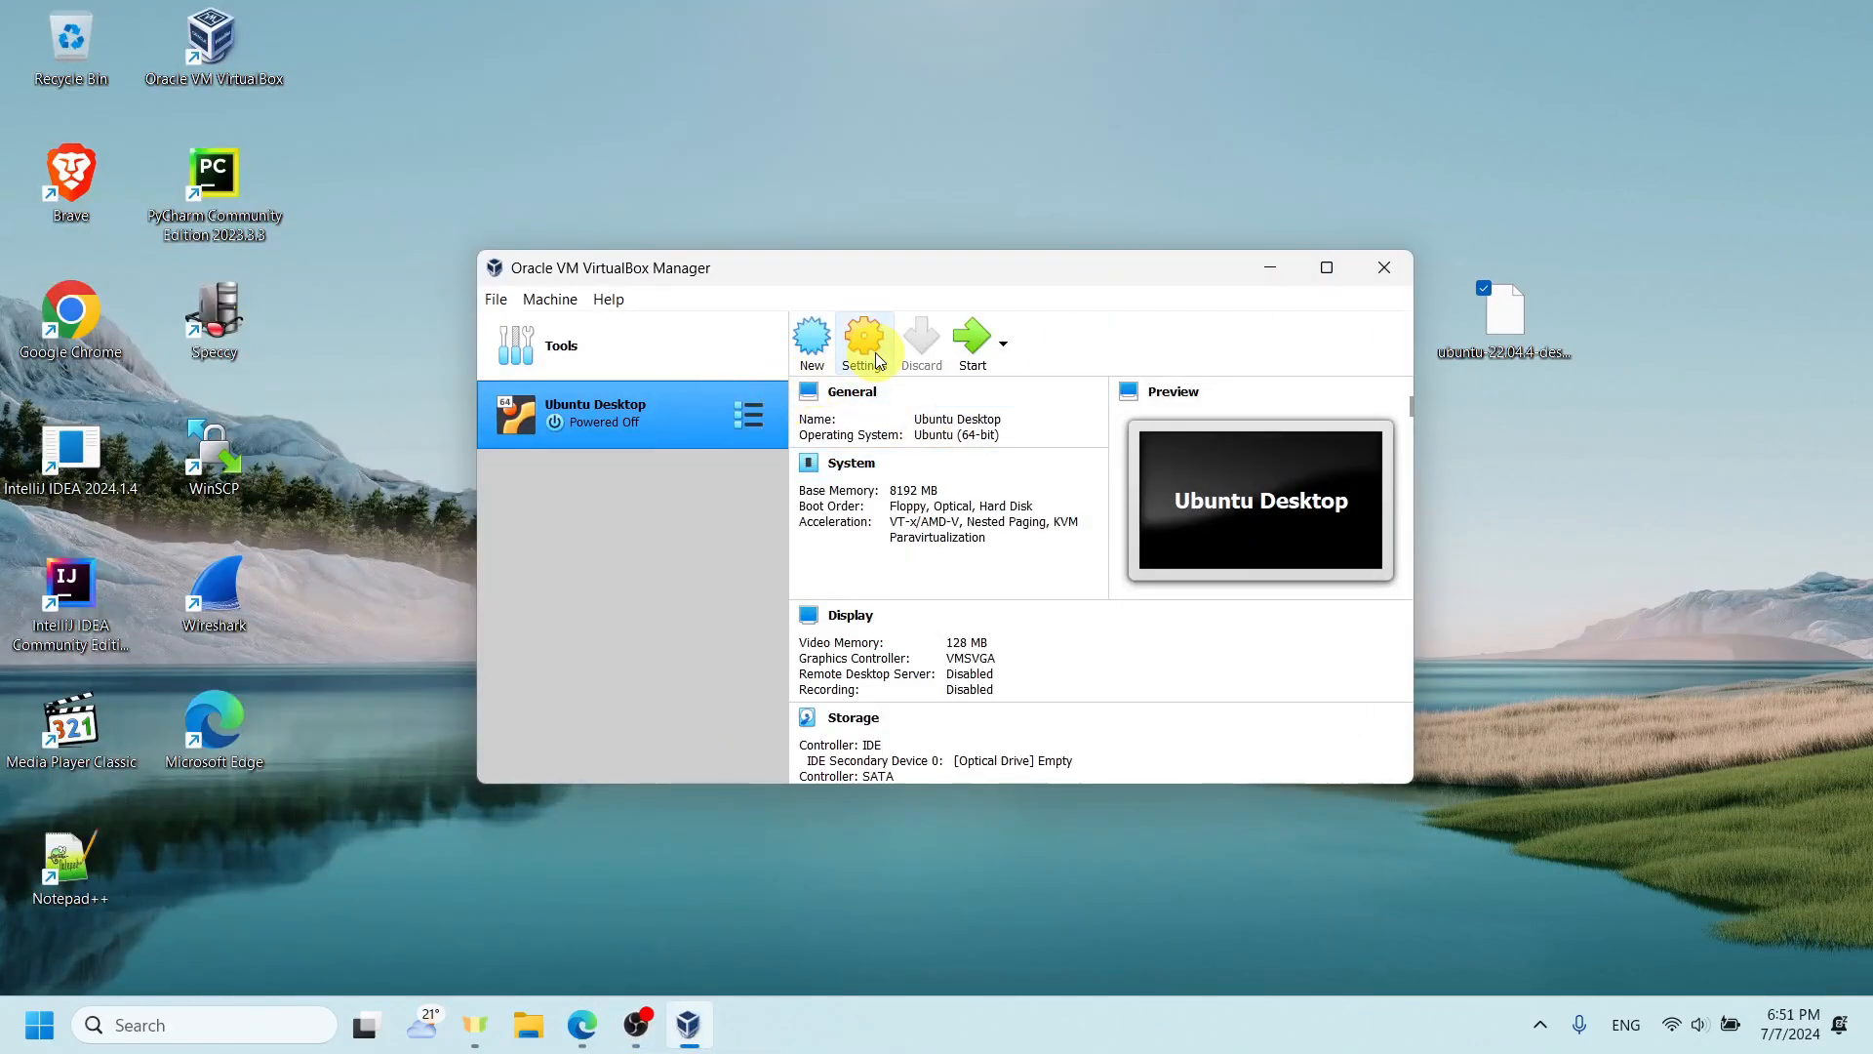
click(877, 361)
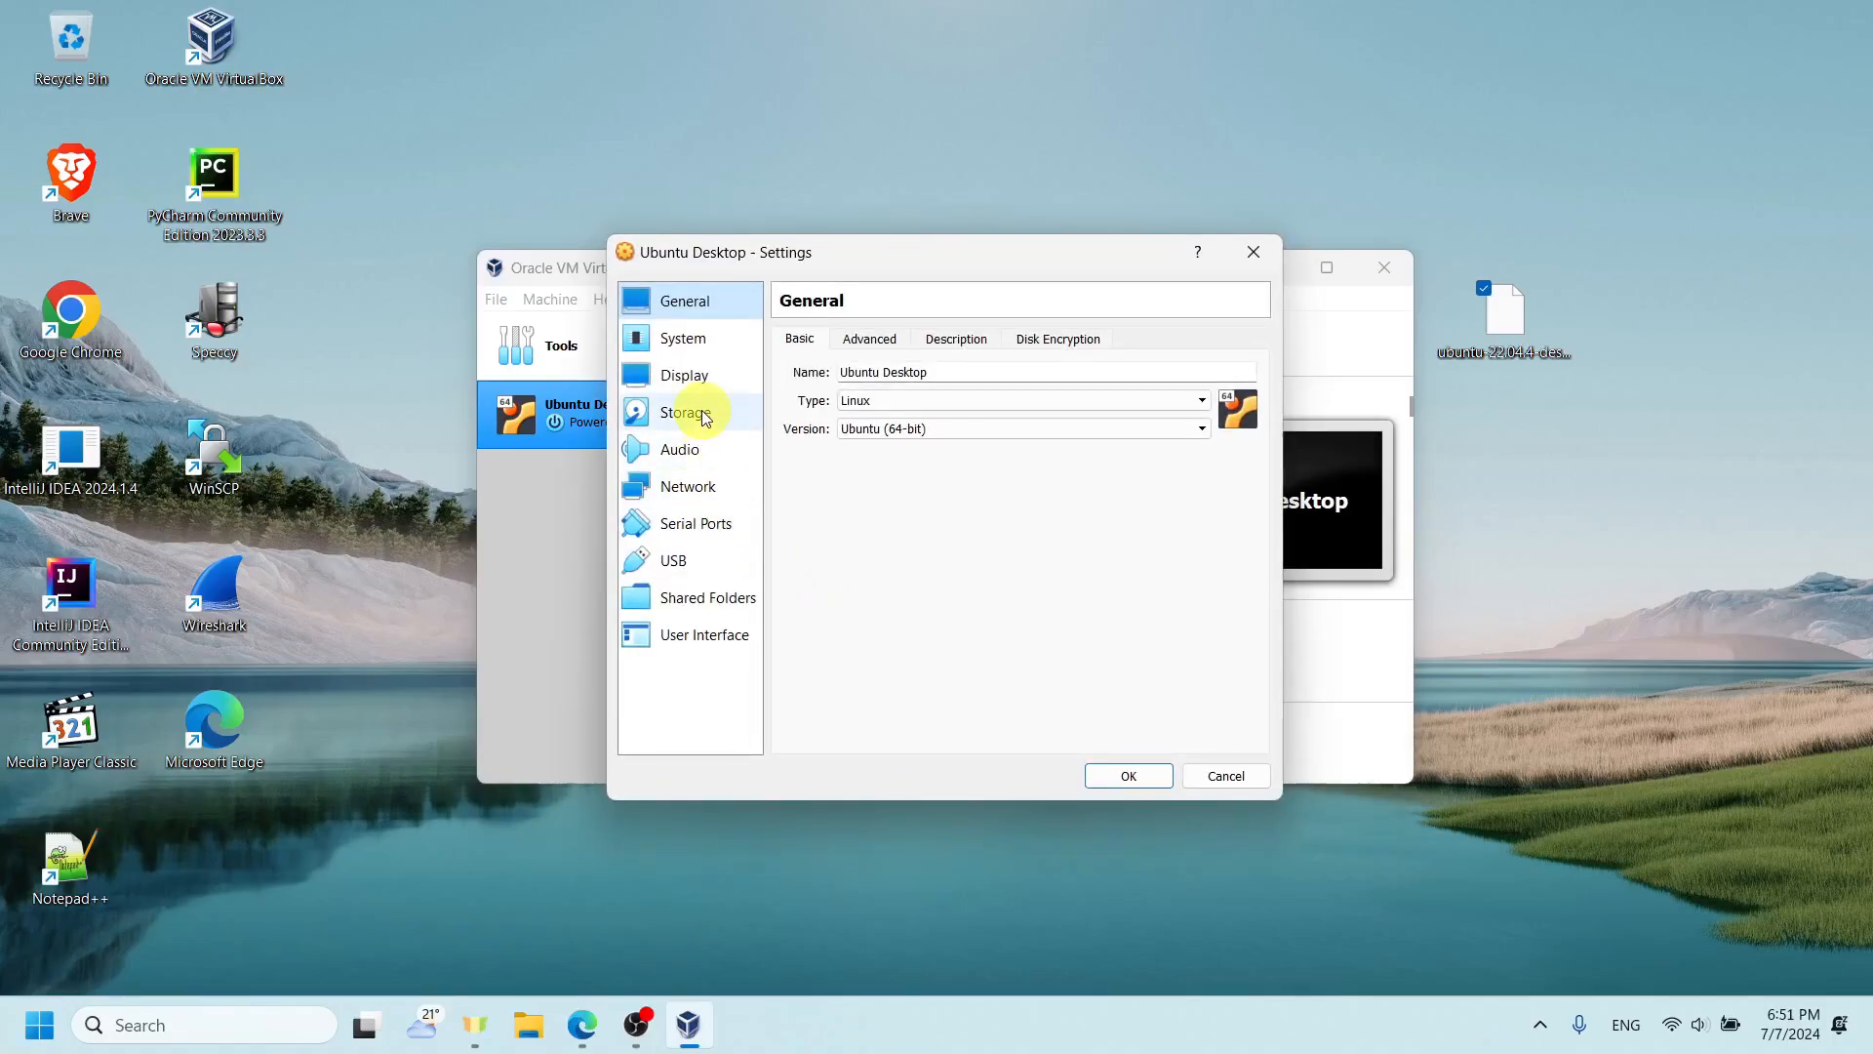
click(702, 418)
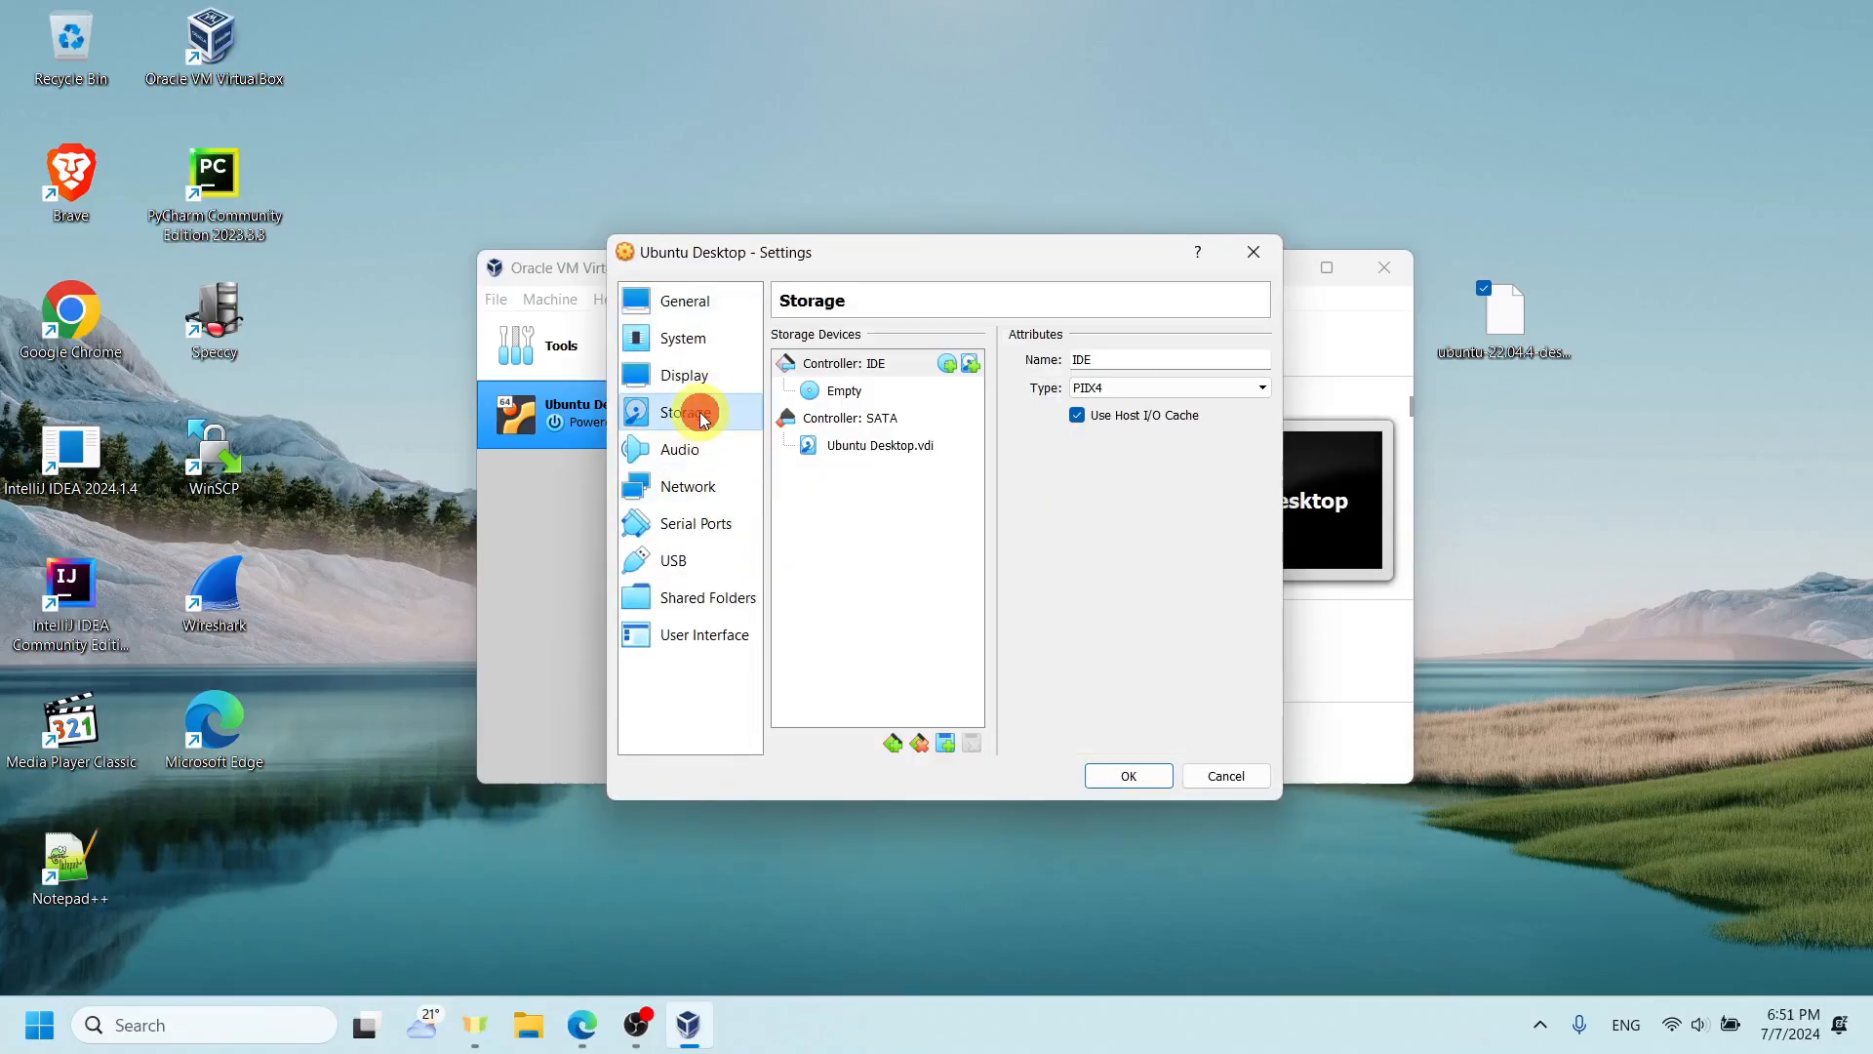
click(839, 390)
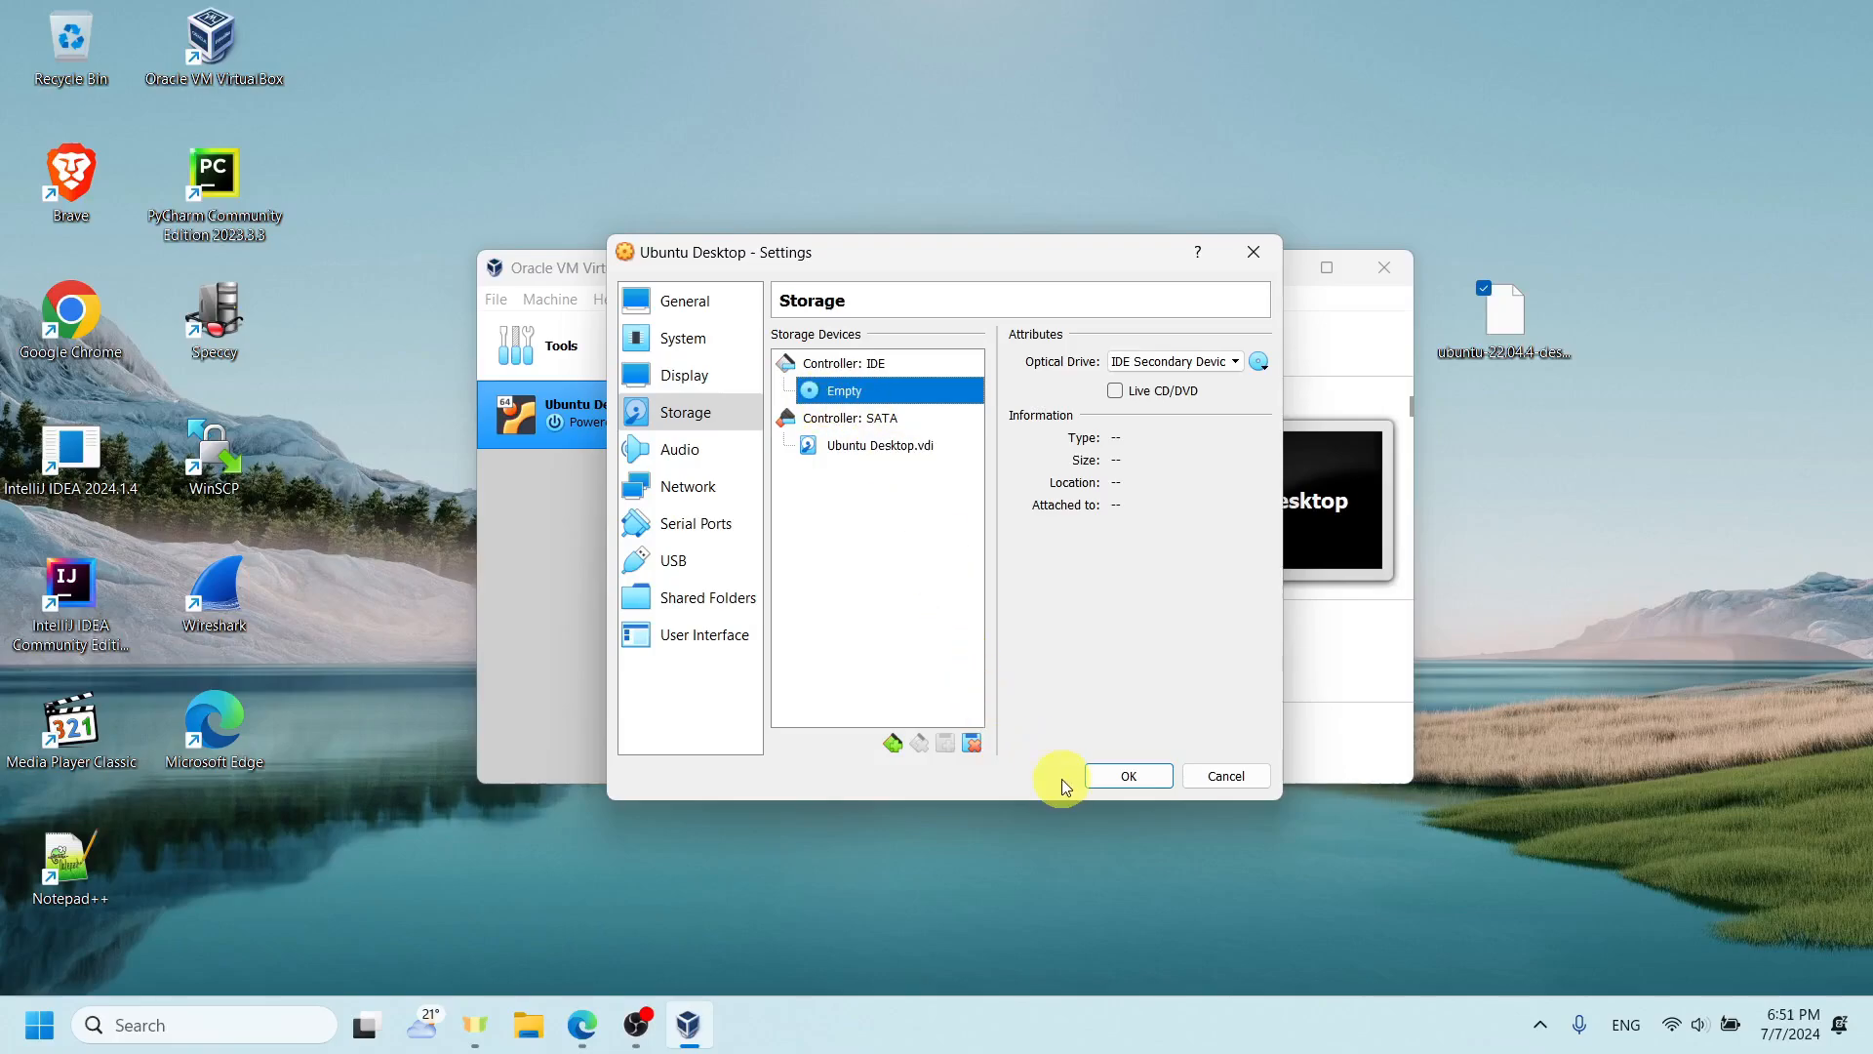
click(1112, 776)
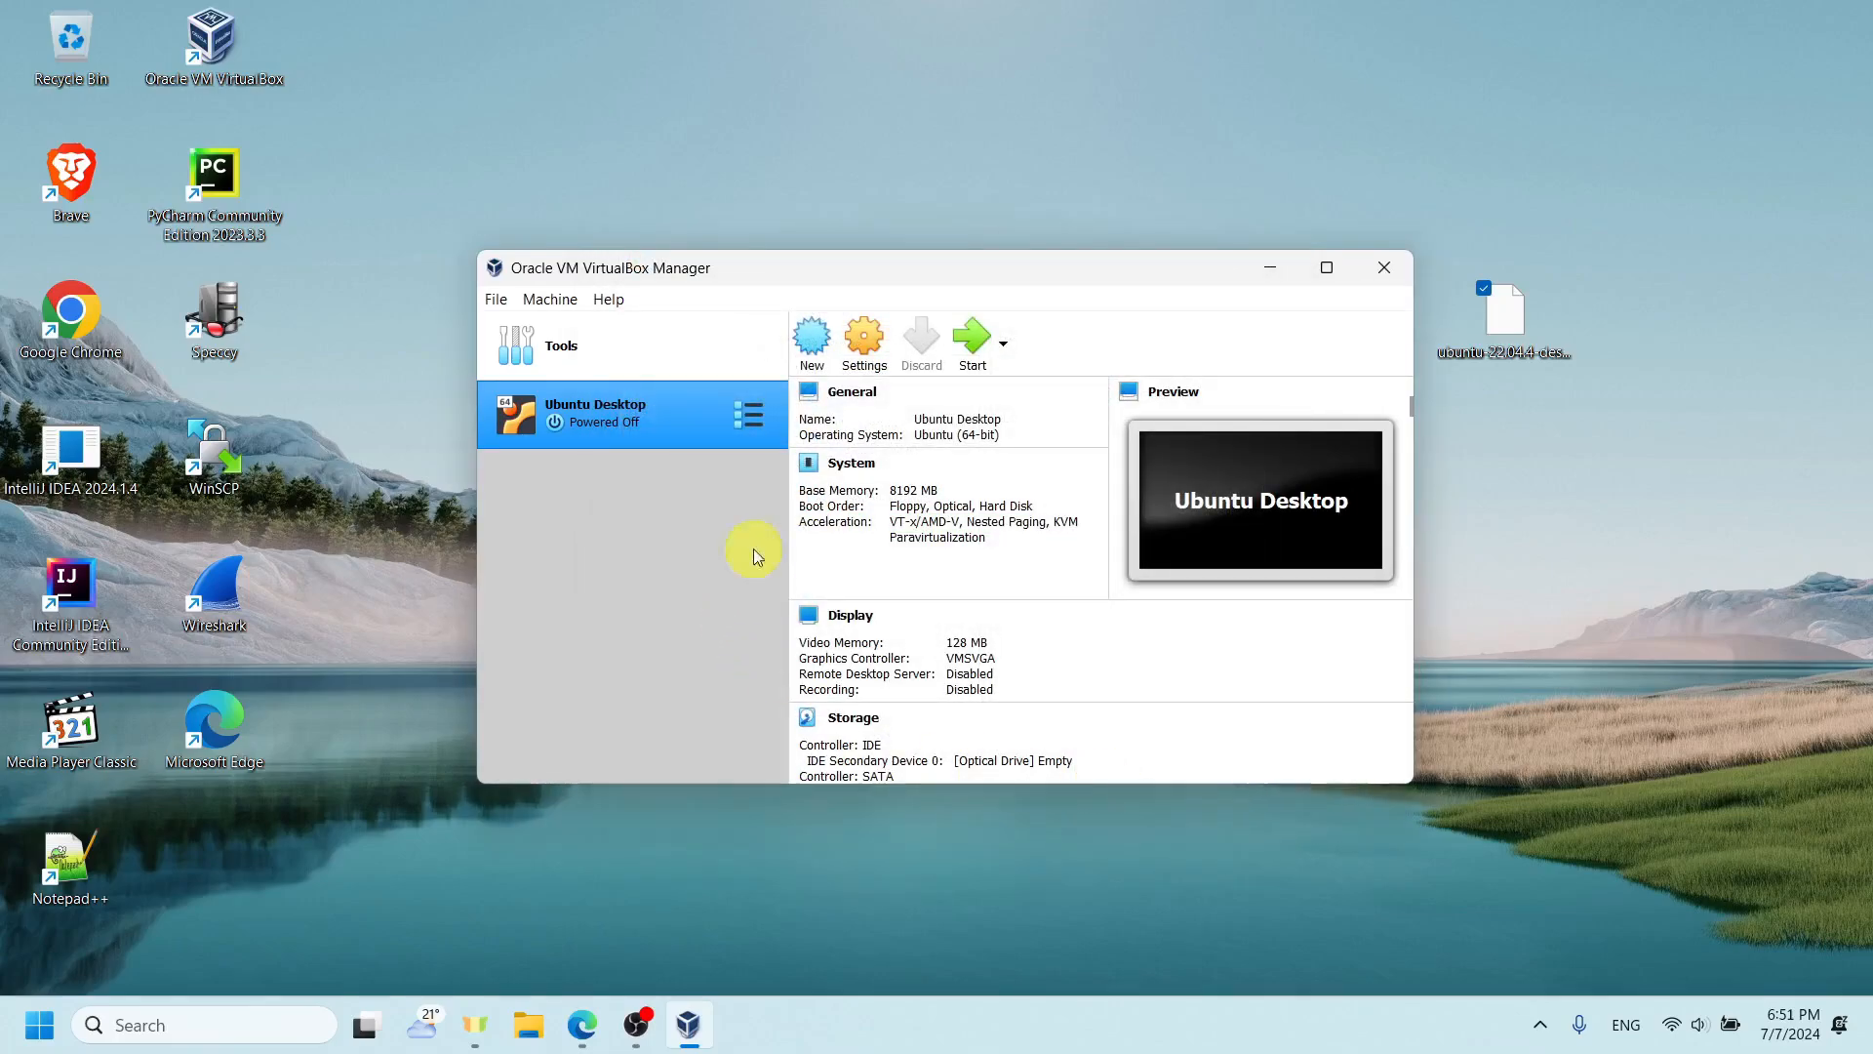
- Start the Ubuntu Desktop virtual machine and dismiss the keyboard capture and mouse pointer integration notices
click(961, 359)
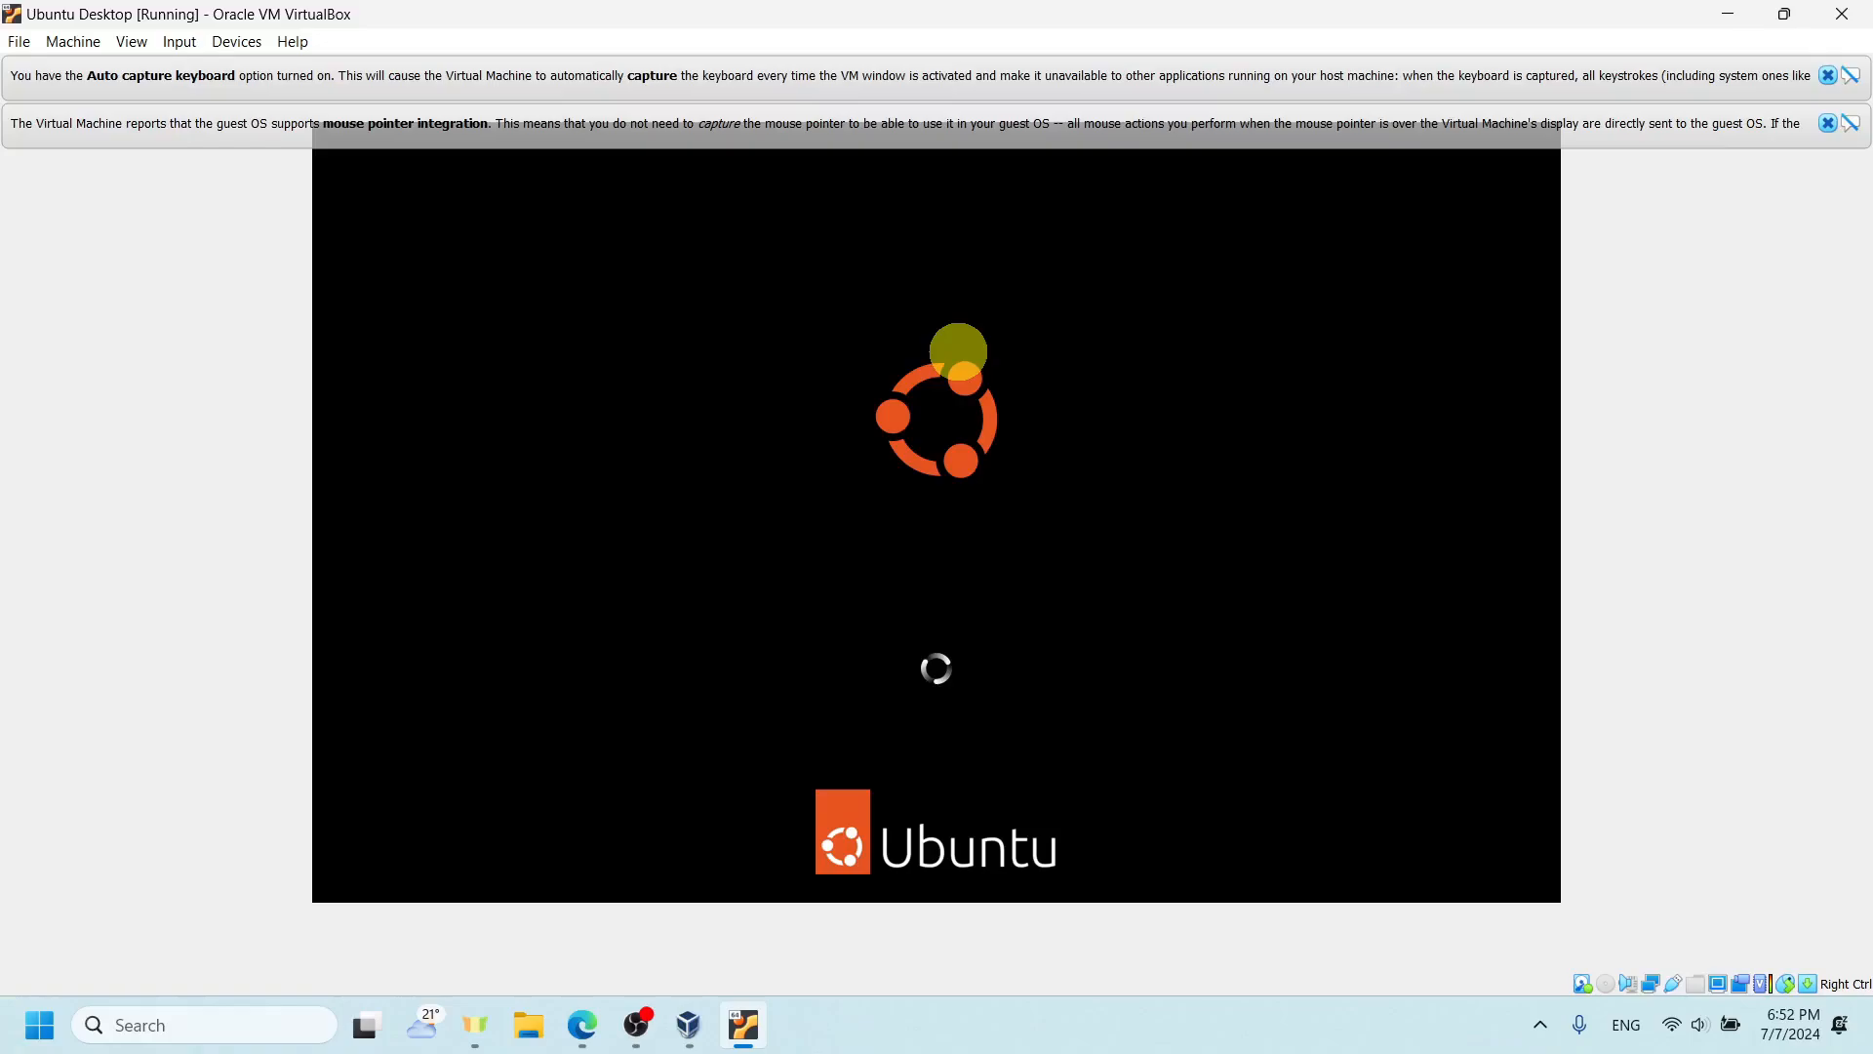
click(1856, 78)
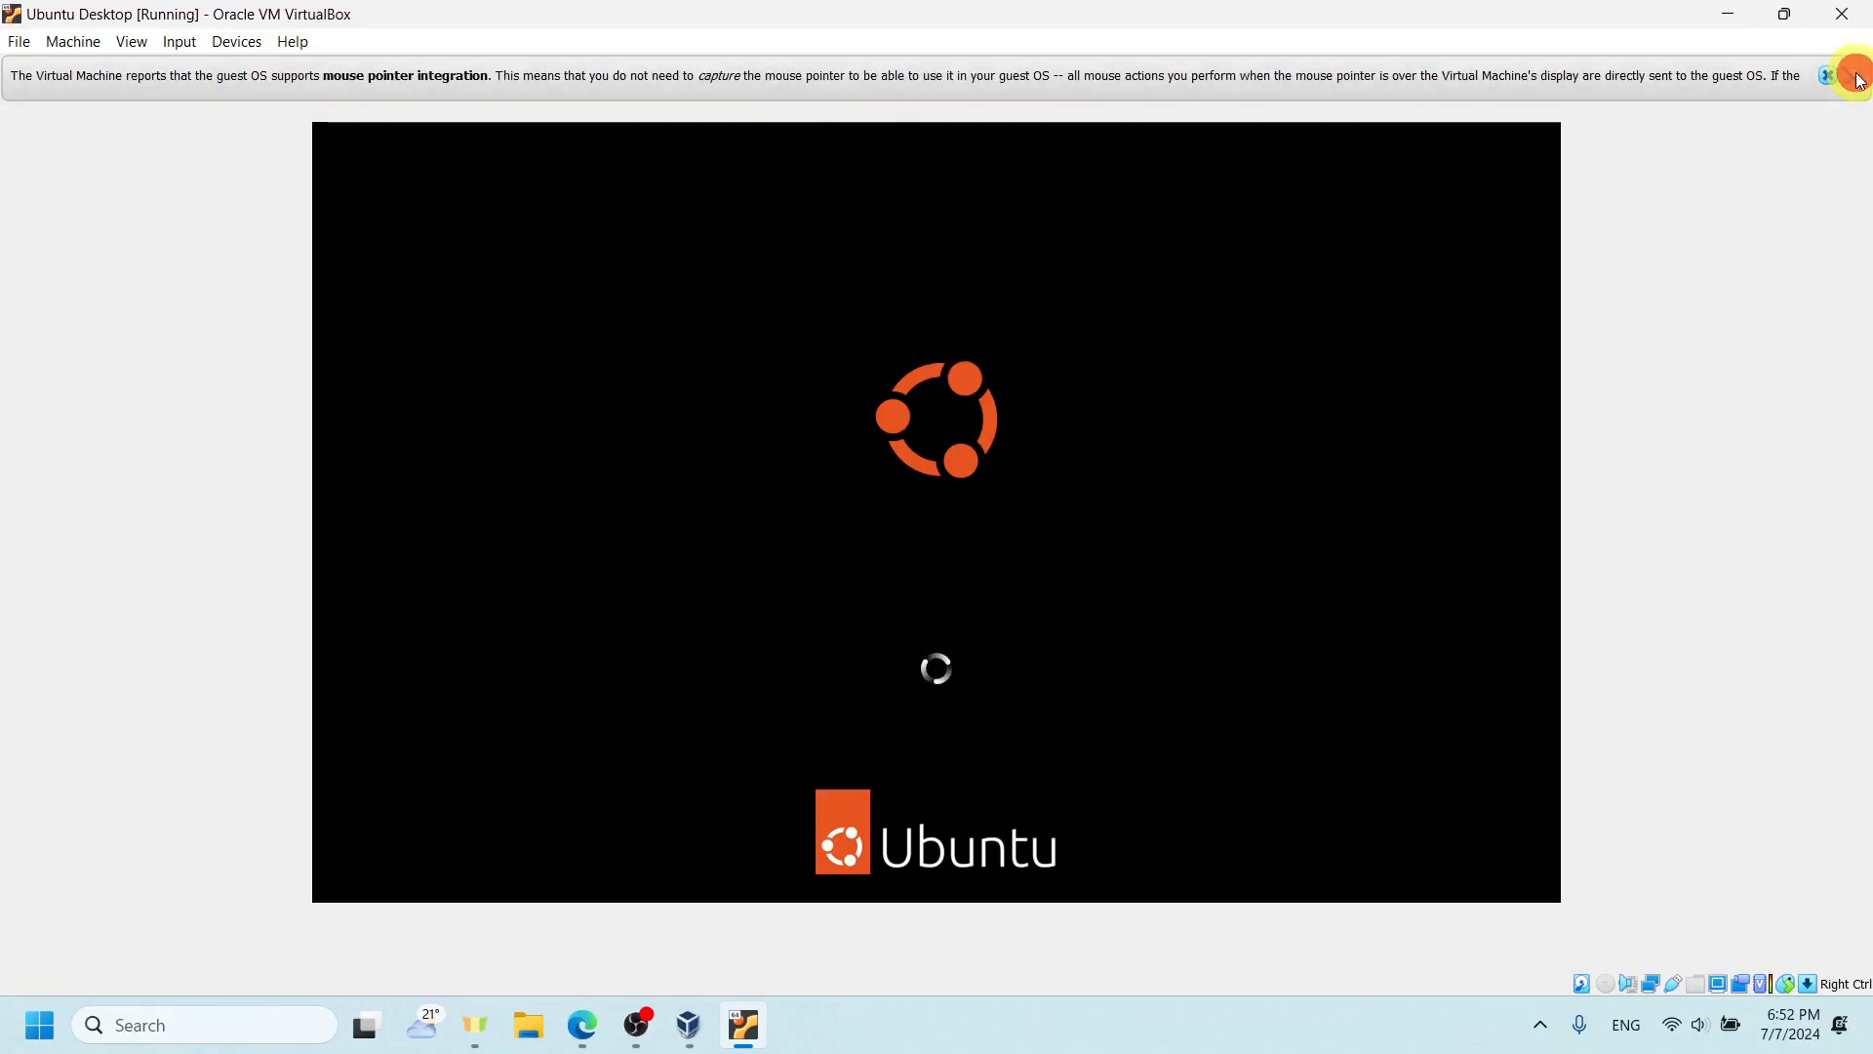
click(1857, 77)
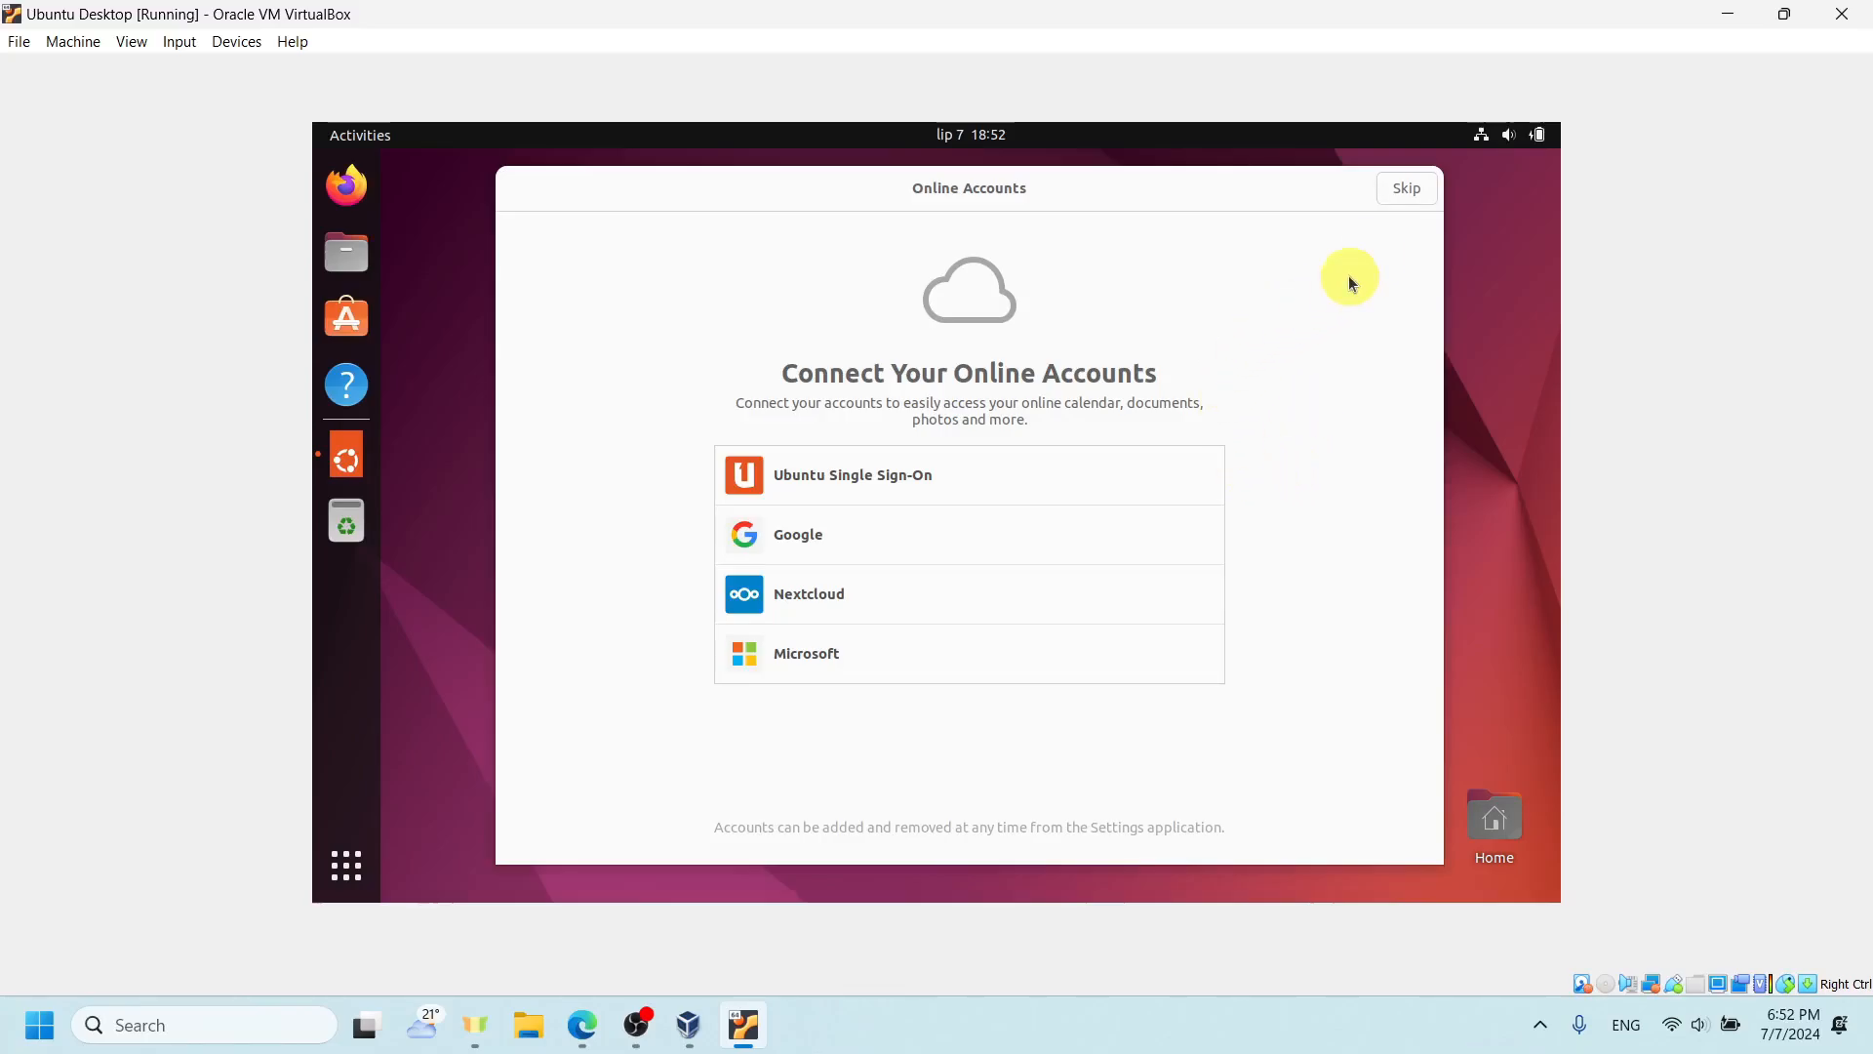
- Complete the Ubuntu welcome setup, skipping online accounts and Ubuntu Pro, declining to send system info, and leaving location services off
click(1404, 188)
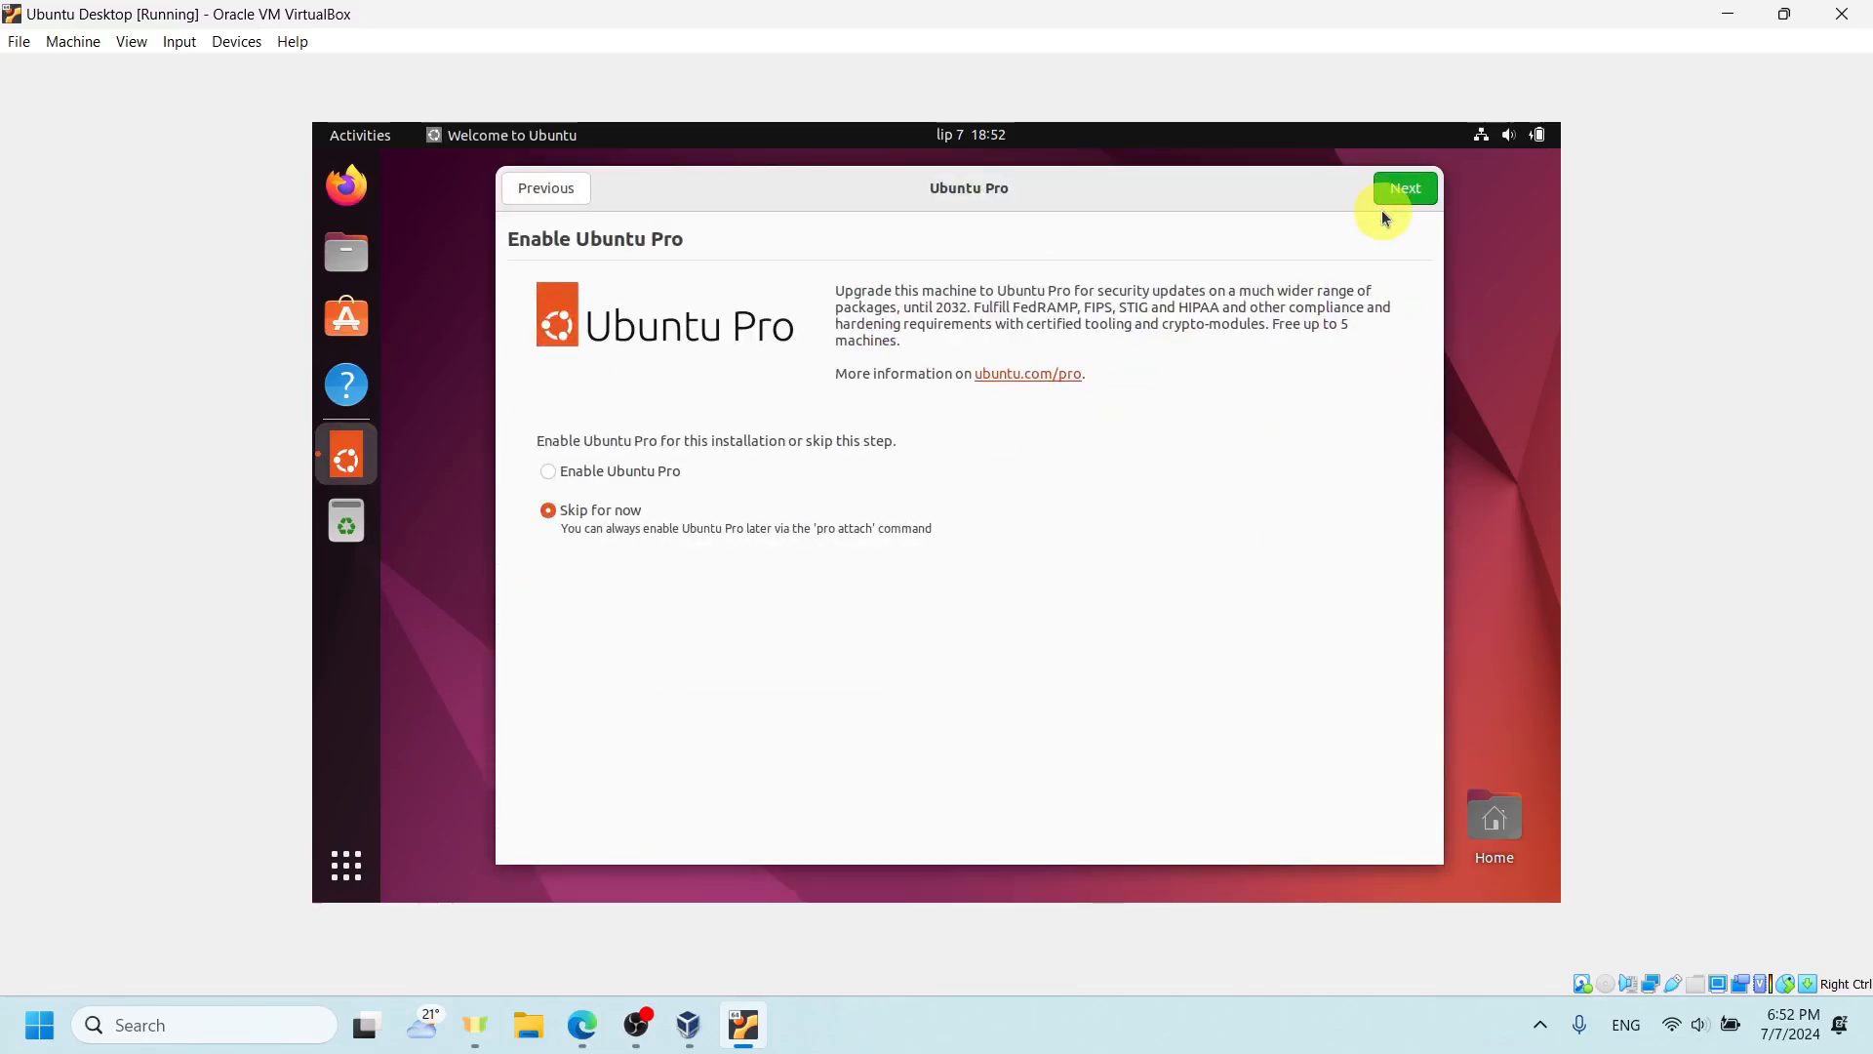
click(1399, 195)
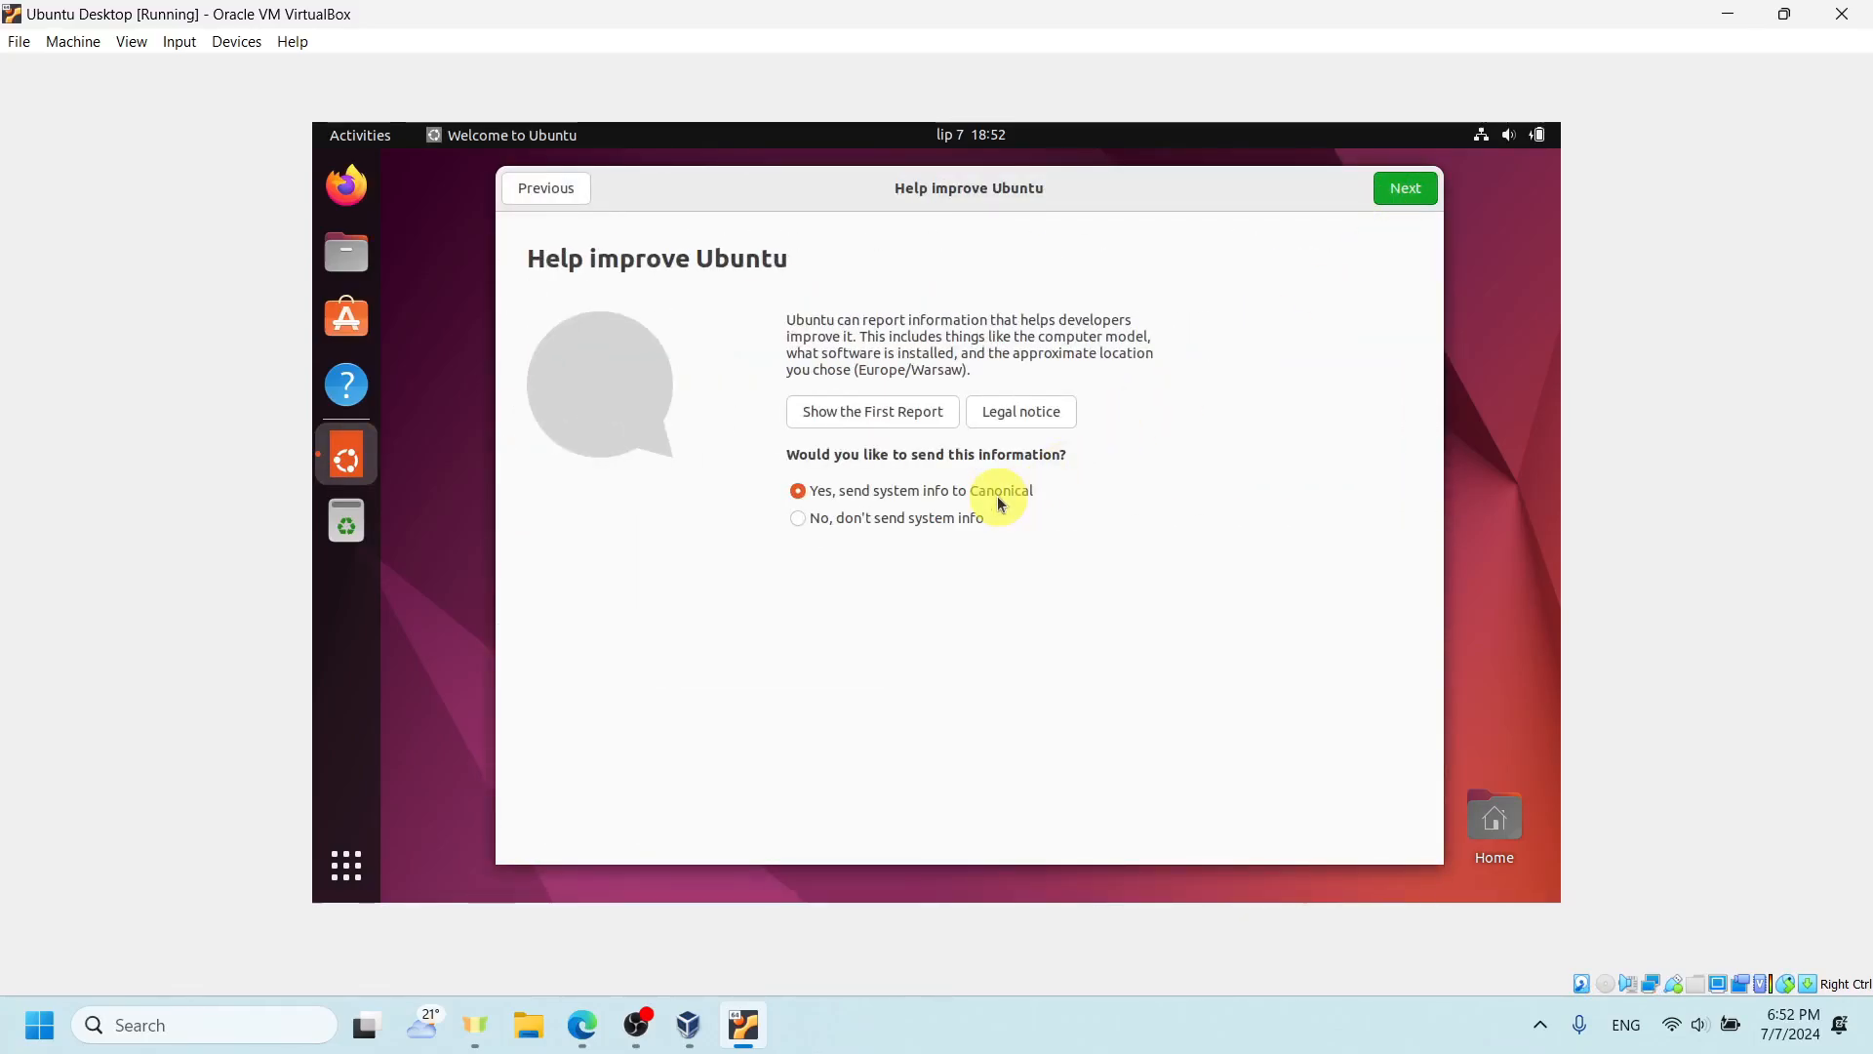
click(892, 517)
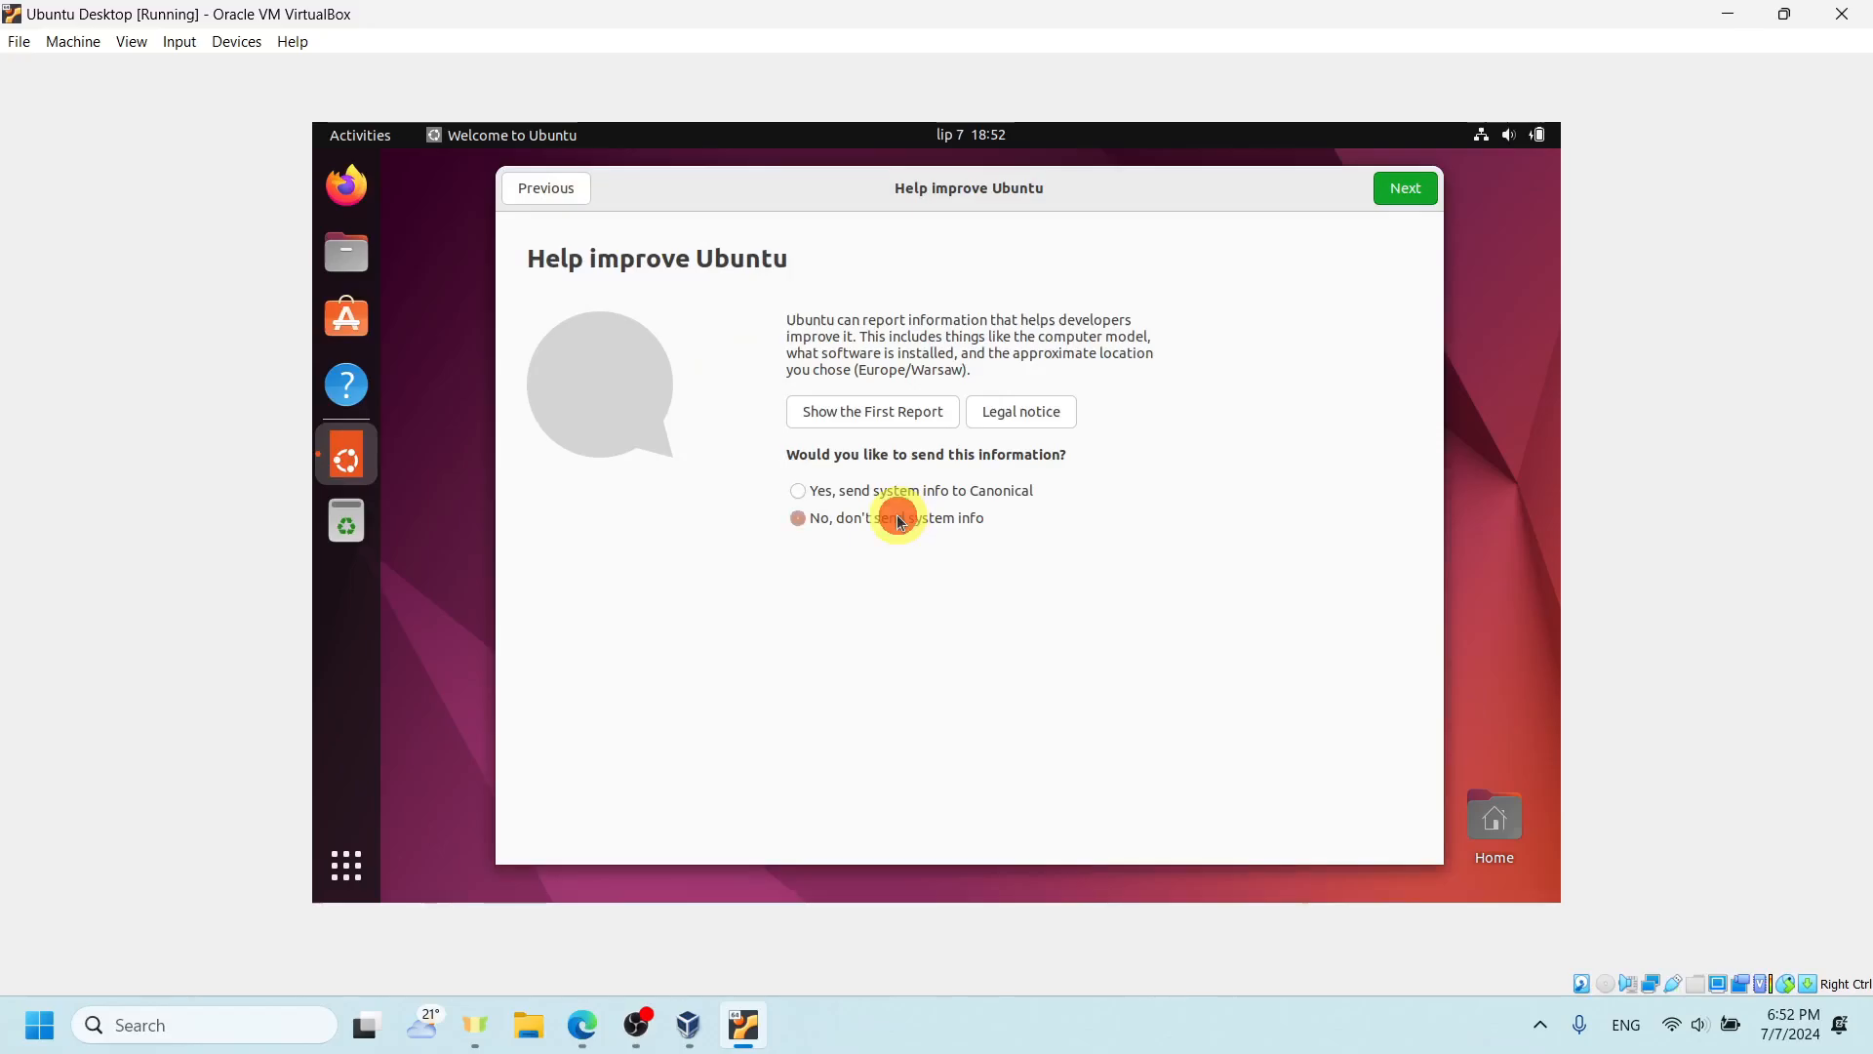
click(1402, 191)
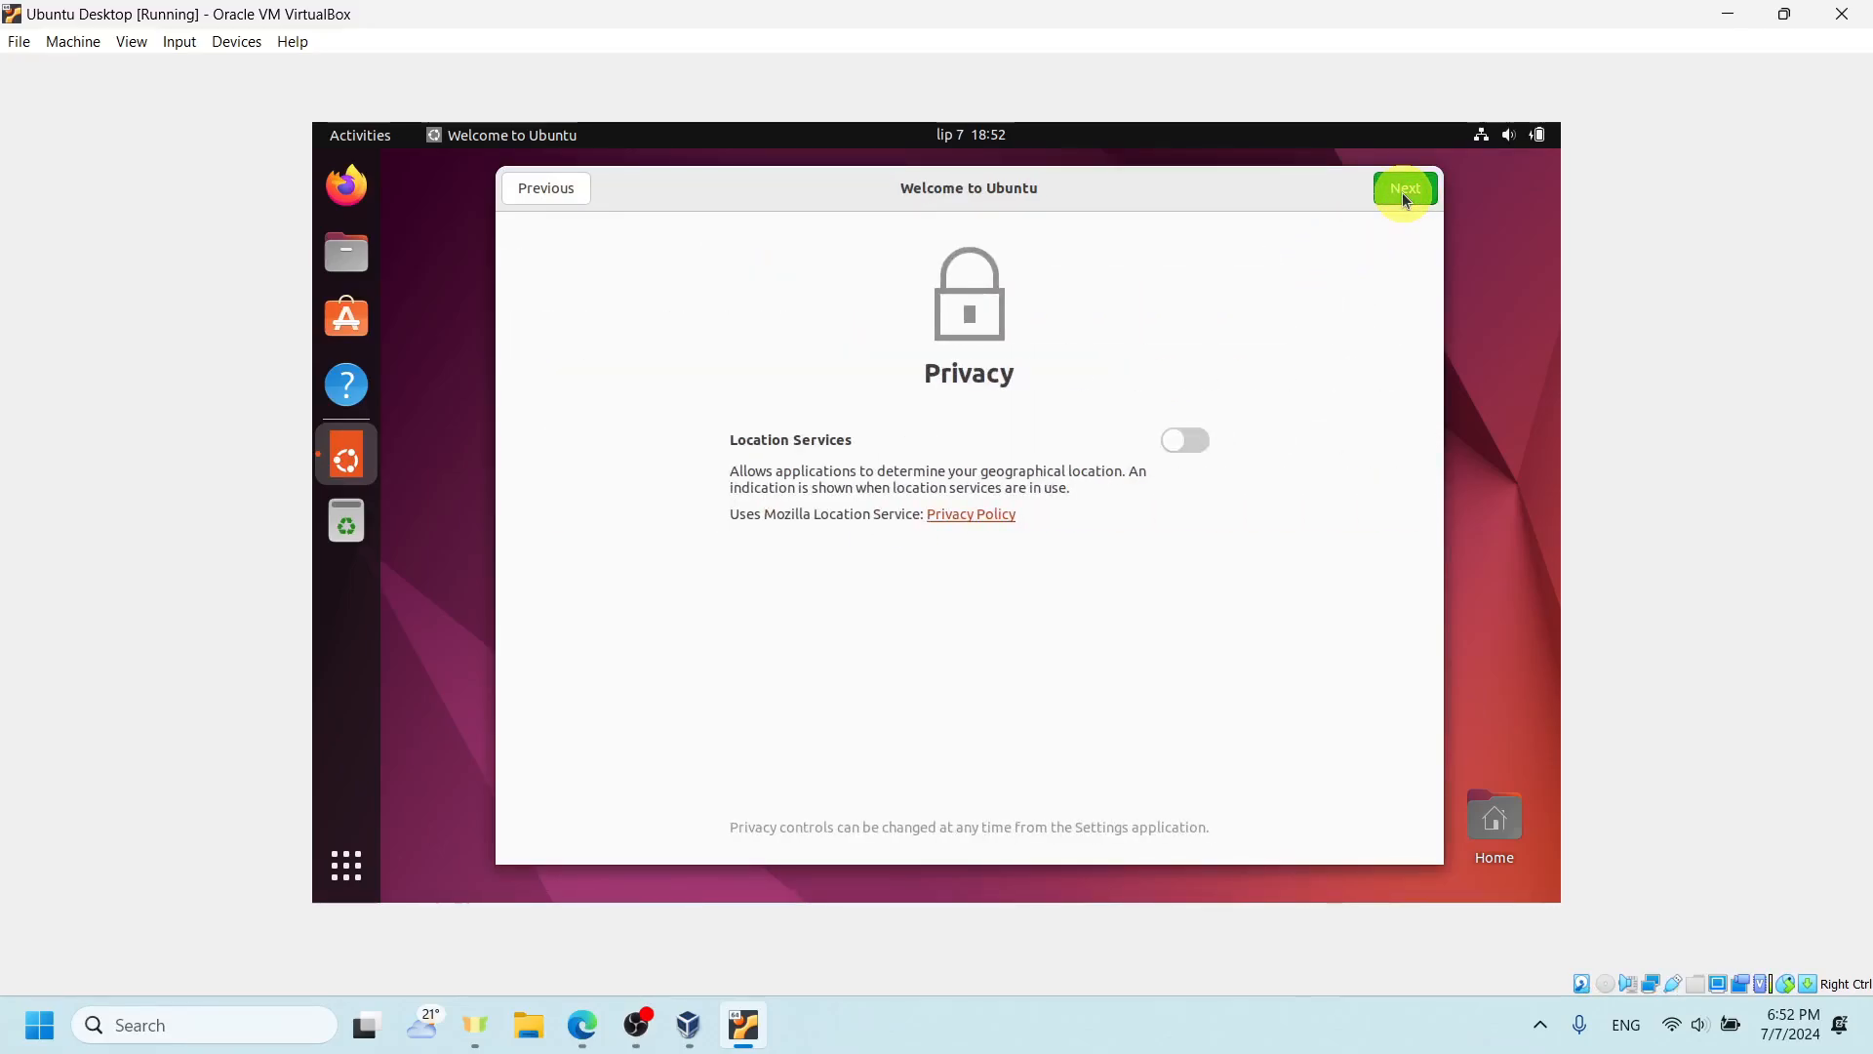
click(1402, 191)
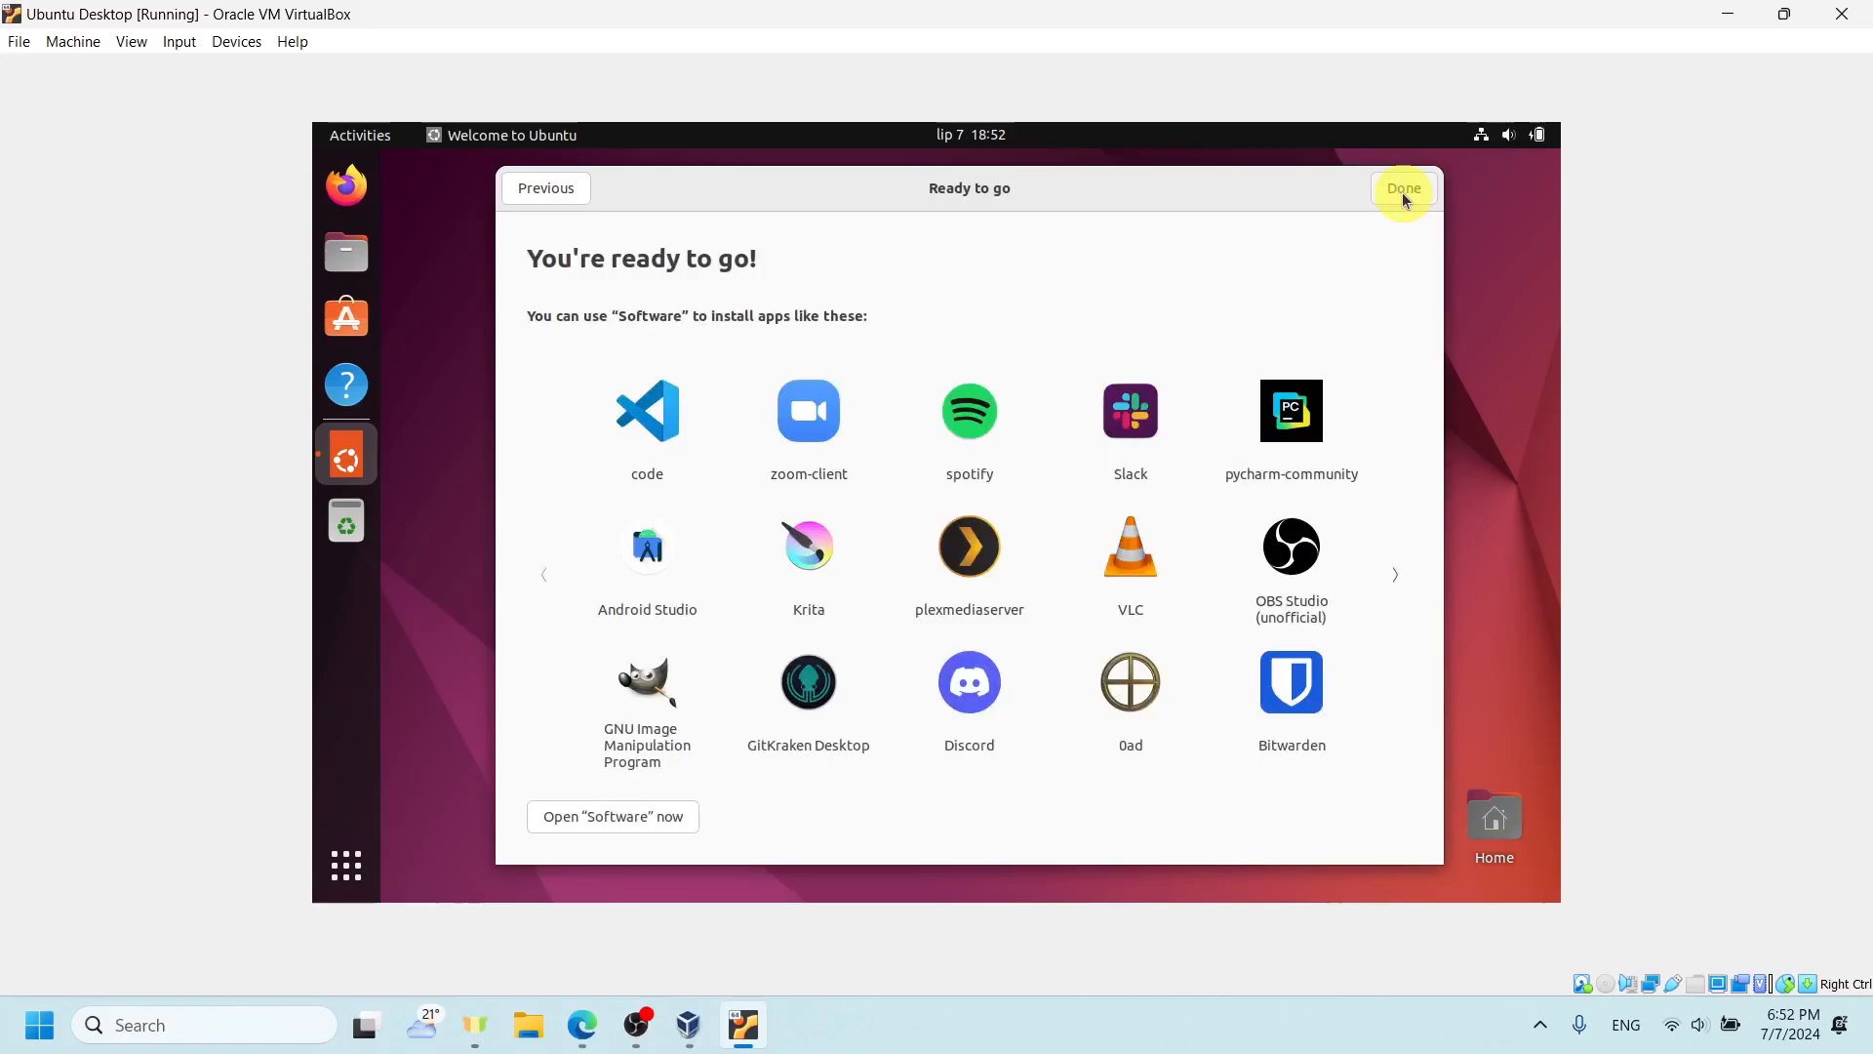
click(1397, 187)
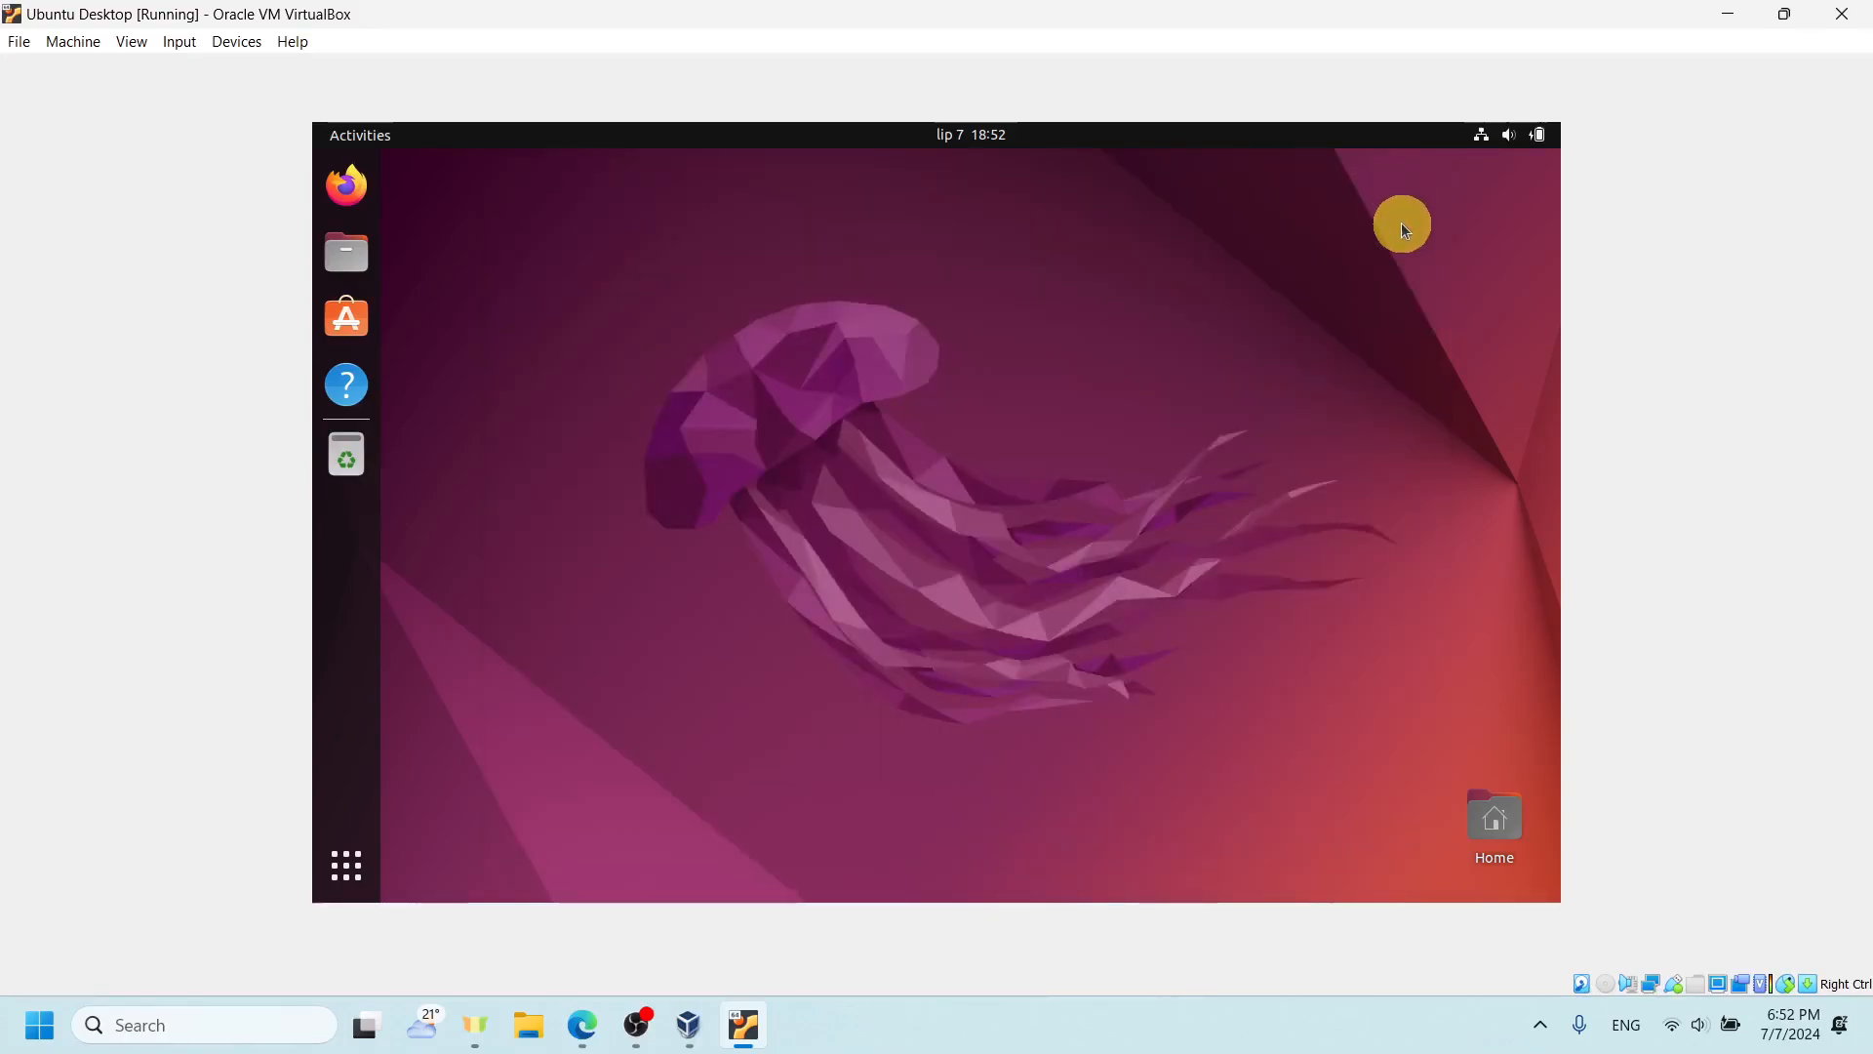